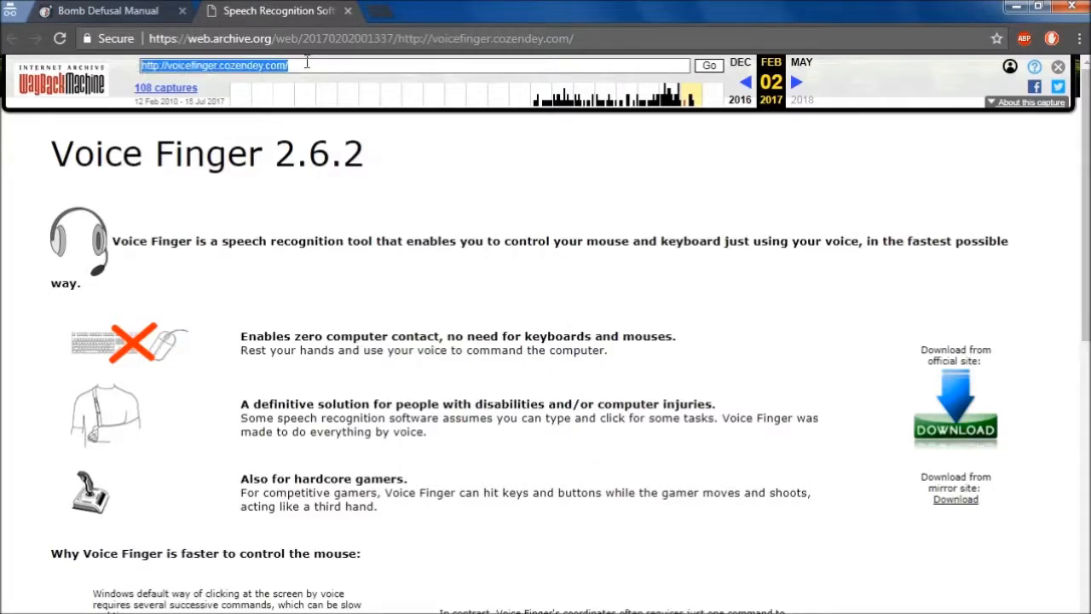
Review the archived Voice Finger page and the Bomb Defusal Manual tab, then close the browser
{"action": "left_click_drag", "start_coordinate": [223, 43], "coordinate": [471, 44]}
{"action": "left_click", "coordinate": [472, 43]}
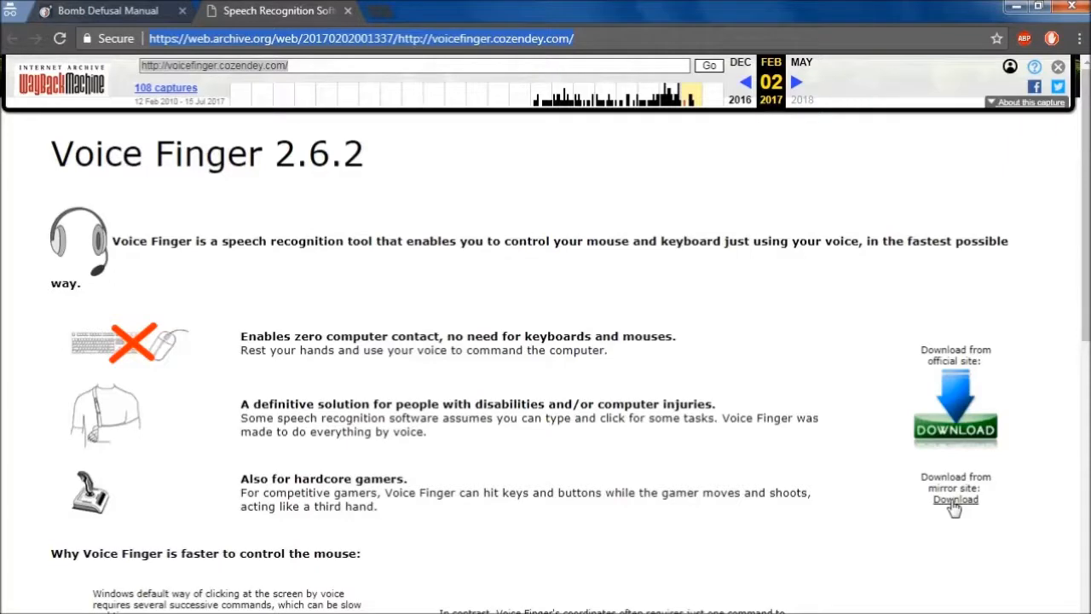
{"action": "key", "text": "ctrl+shift+Tab"}
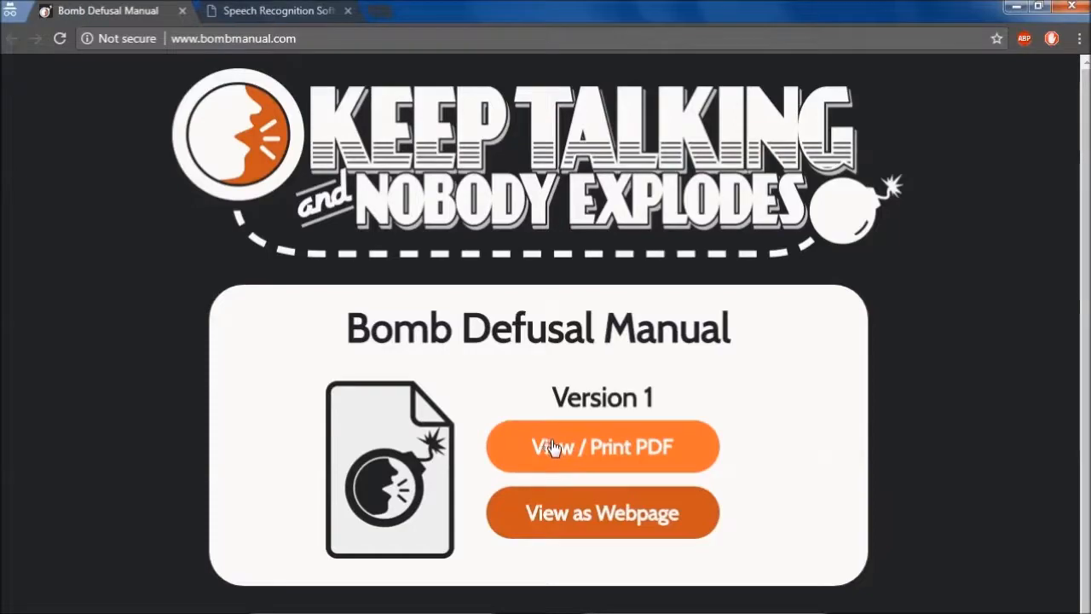
{"action": "left_click", "coordinate": [261, 10]}
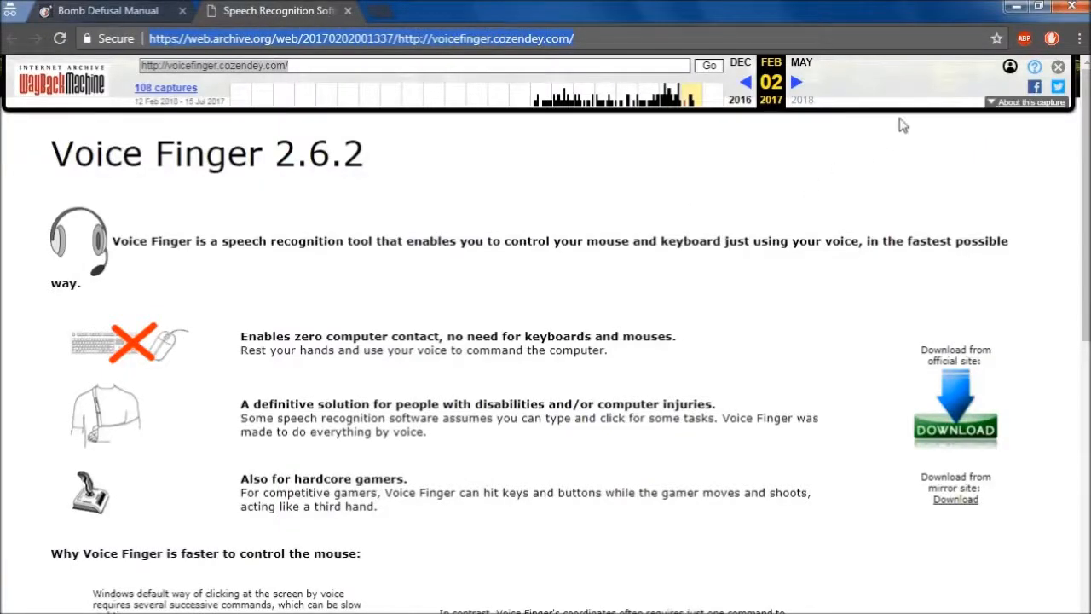
{"action": "left_click", "coordinate": [1072, 7]}
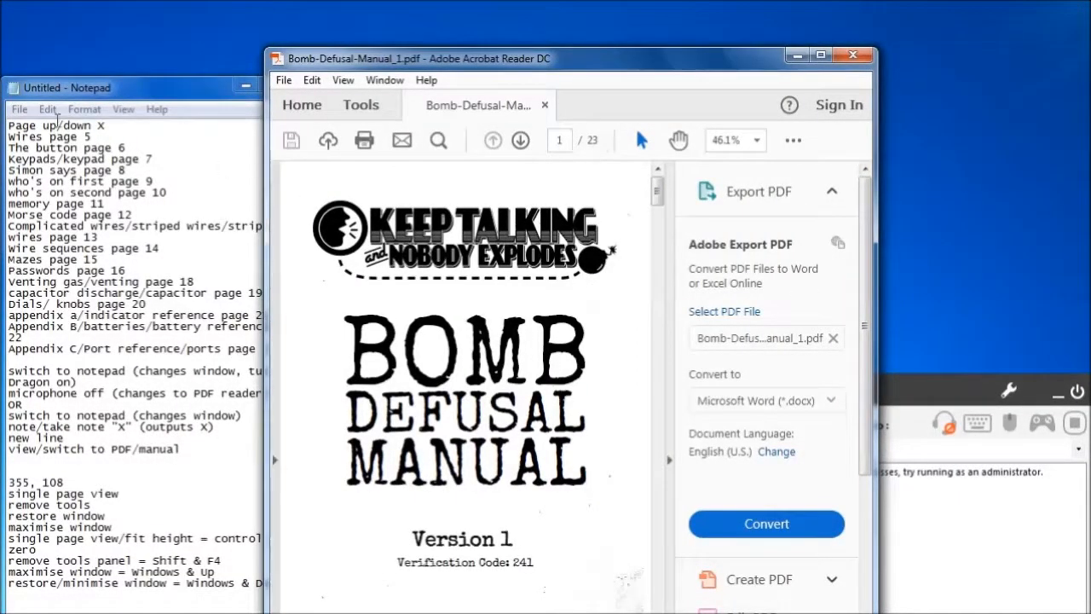
Review the voice command notes in Notepad alongside the page number field of the PDF manual
{"action": "left_click", "coordinate": [132, 283]}
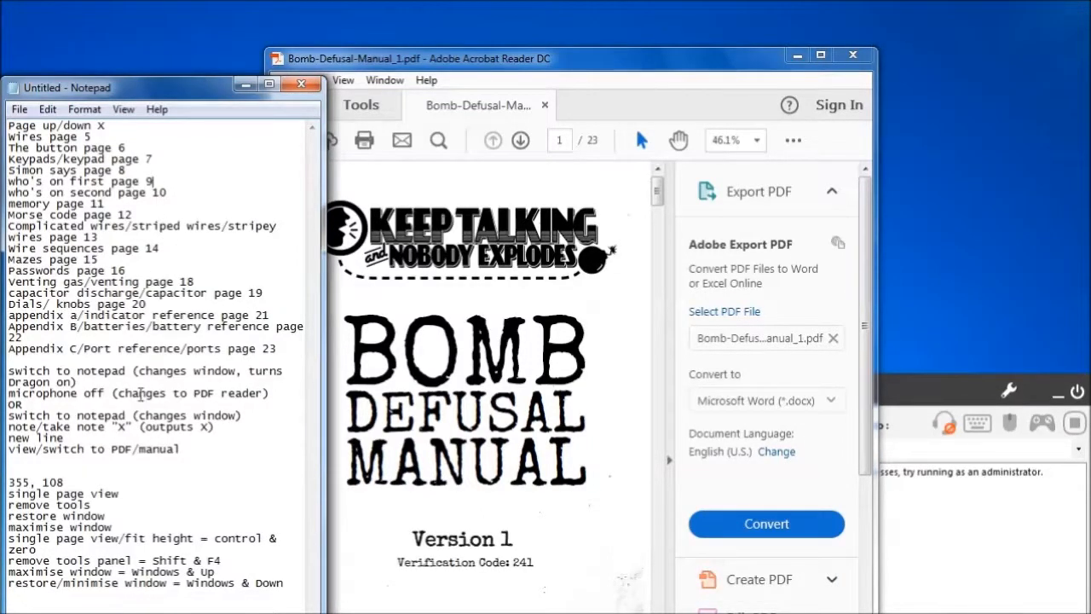
{"action": "left_click_drag", "start_coordinate": [106, 126], "coordinate": [6, 126]}
{"action": "left_click", "coordinate": [170, 361]}
{"action": "left_click", "coordinate": [140, 480]}
{"action": "left_click", "coordinate": [571, 141]}
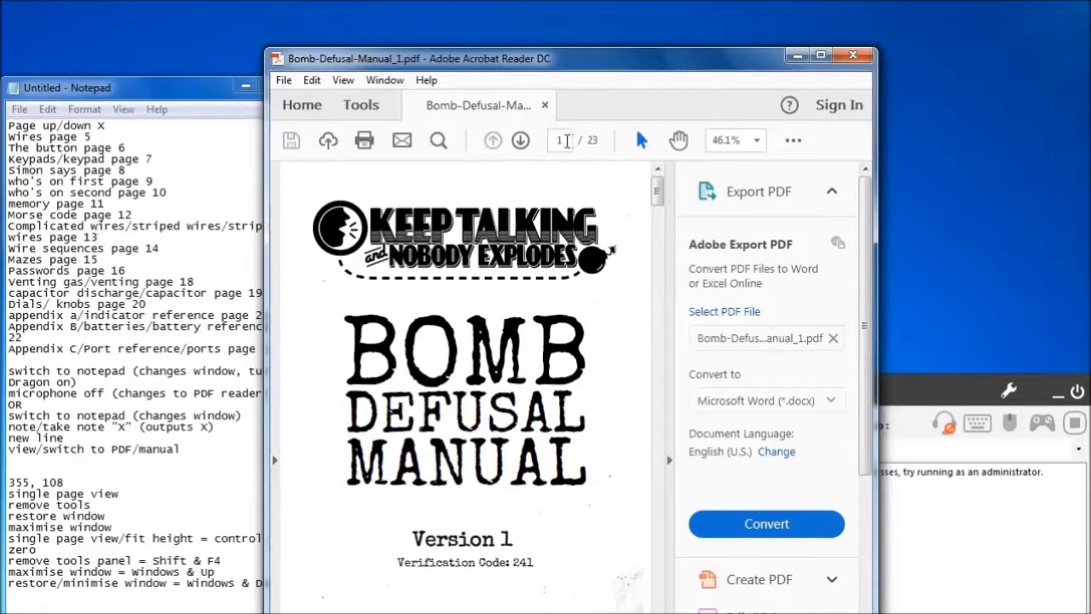
{"action": "left_click", "coordinate": [564, 140]}
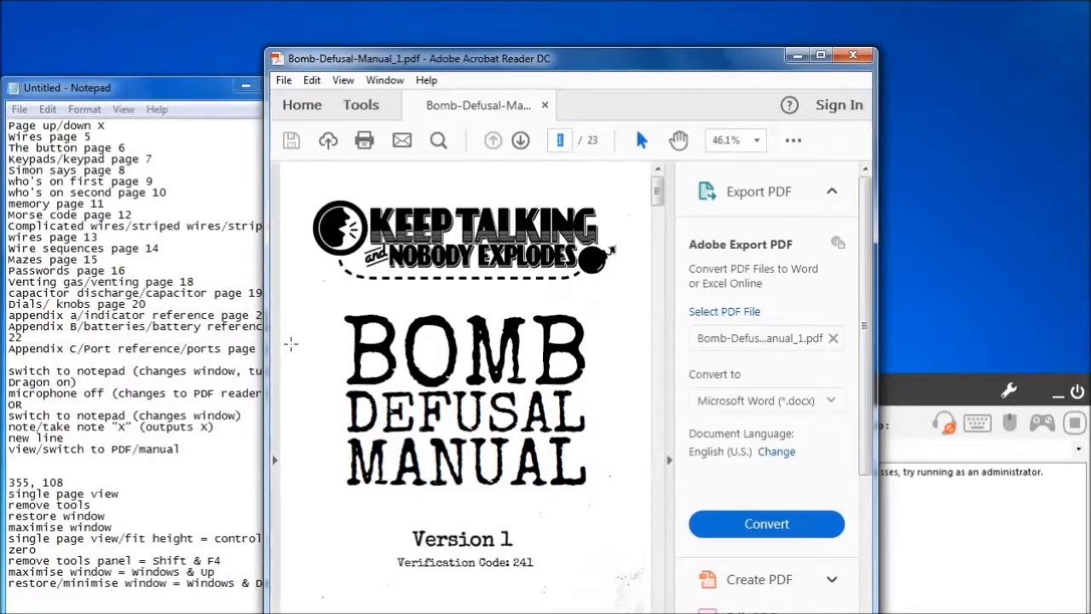
{"action": "left_click", "coordinate": [205, 470]}
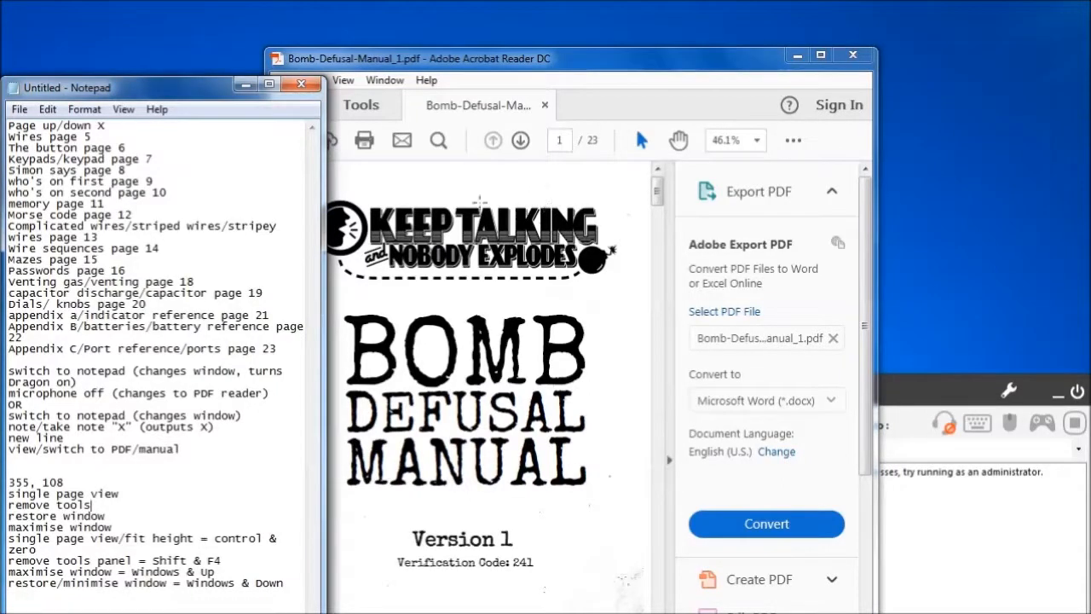
{"action": "left_click", "coordinate": [146, 495]}
{"action": "left_click", "coordinate": [137, 483]}
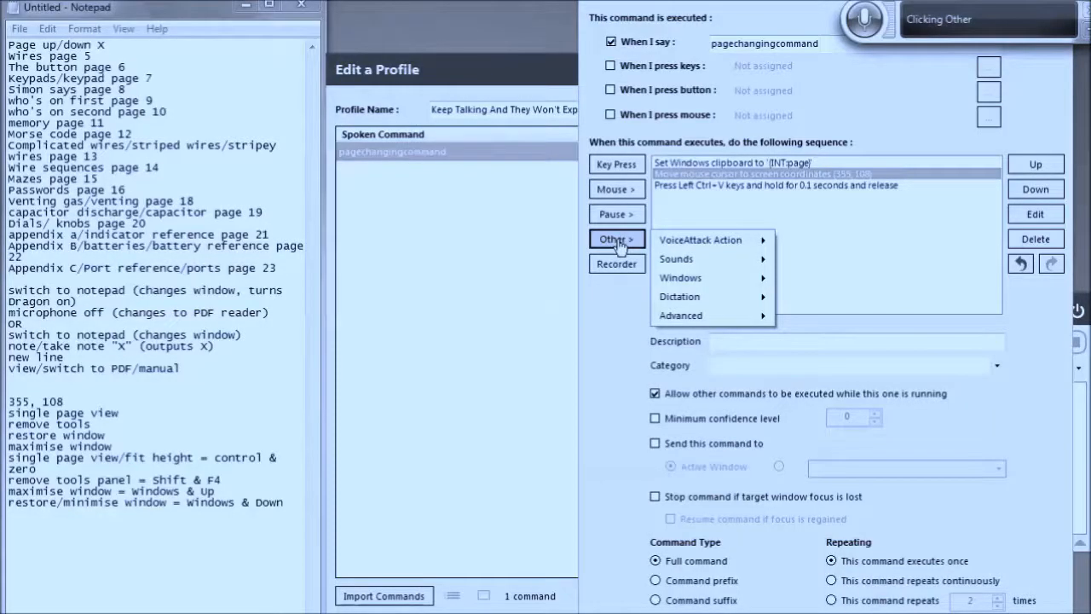
{"action": "left_click", "coordinate": [714, 280]}
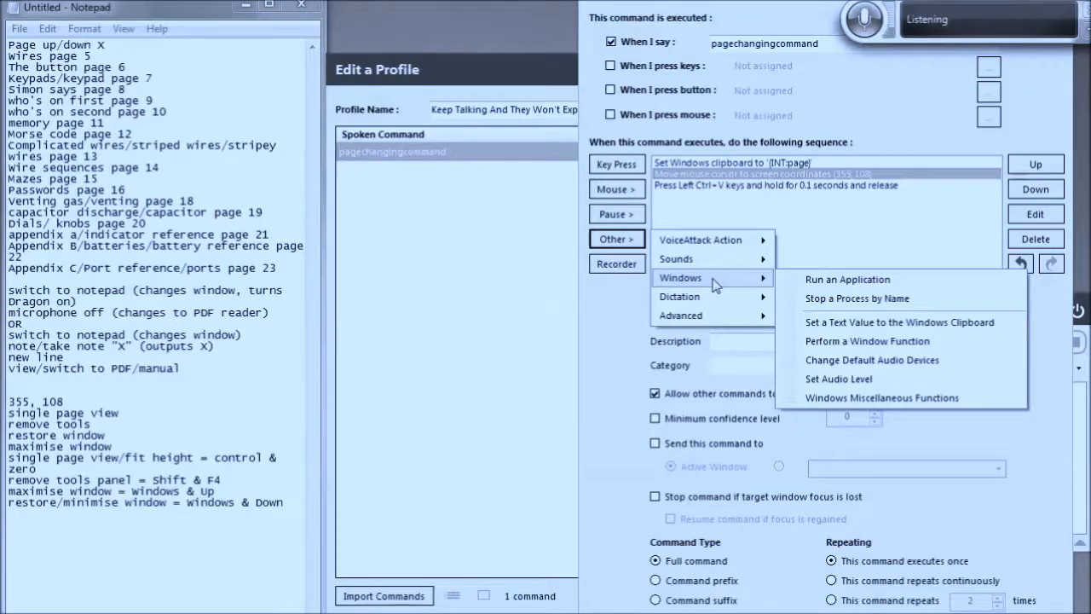
{"action": "left_click", "coordinate": [831, 189]}
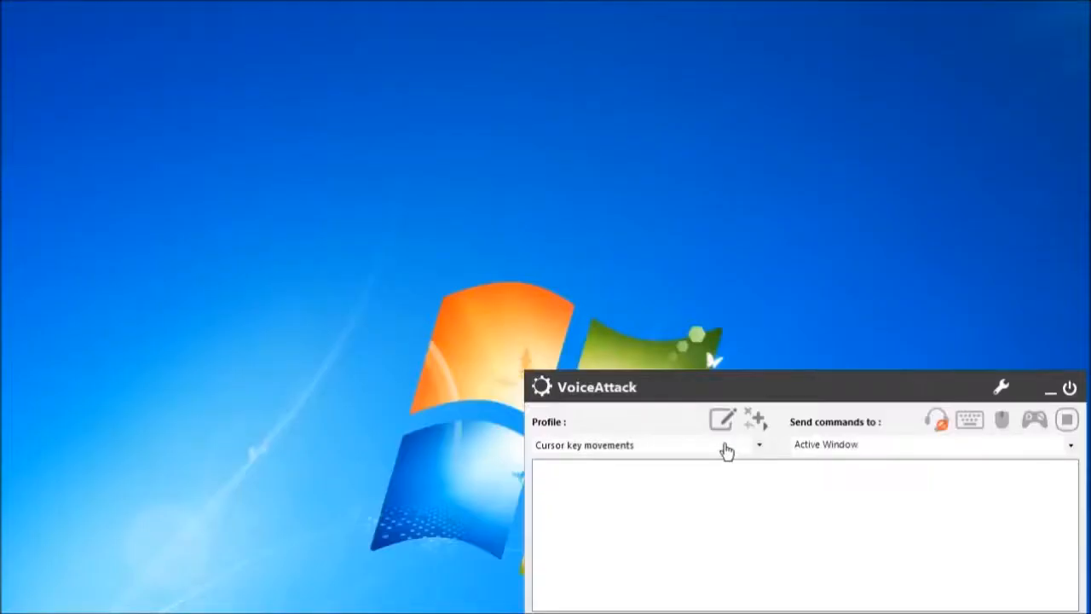
{"action": "left_click", "coordinate": [720, 418]}
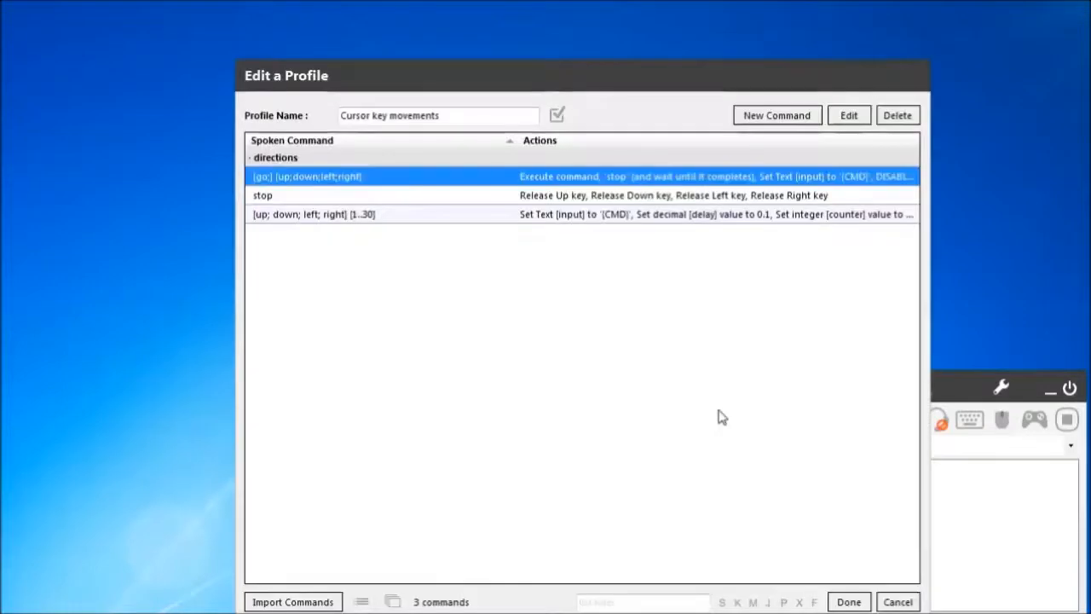
{"action": "left_click", "coordinate": [896, 115]}
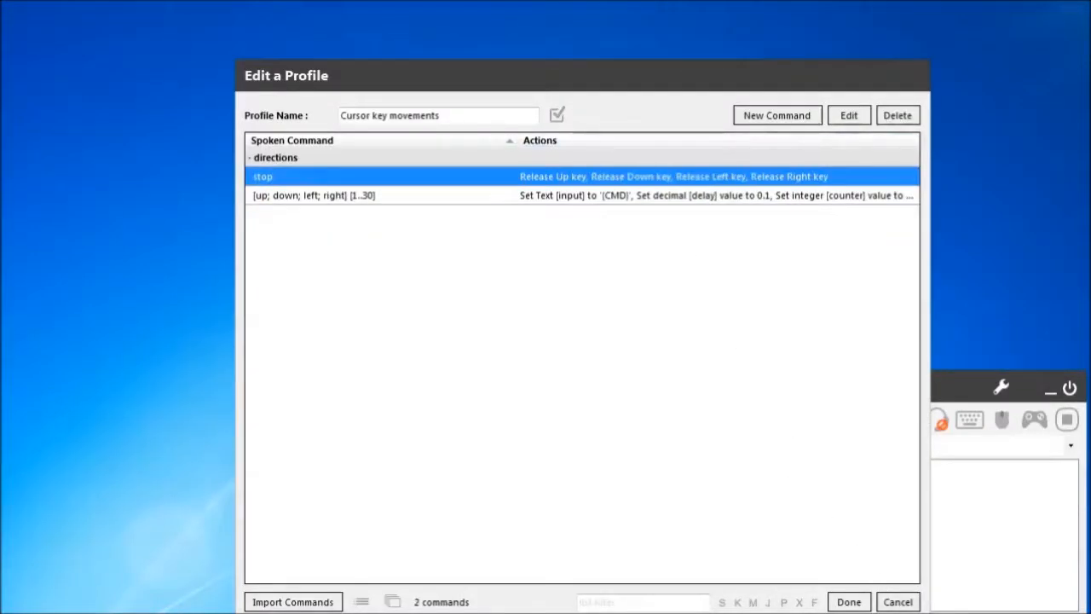
{"action": "left_click", "coordinate": [897, 601]}
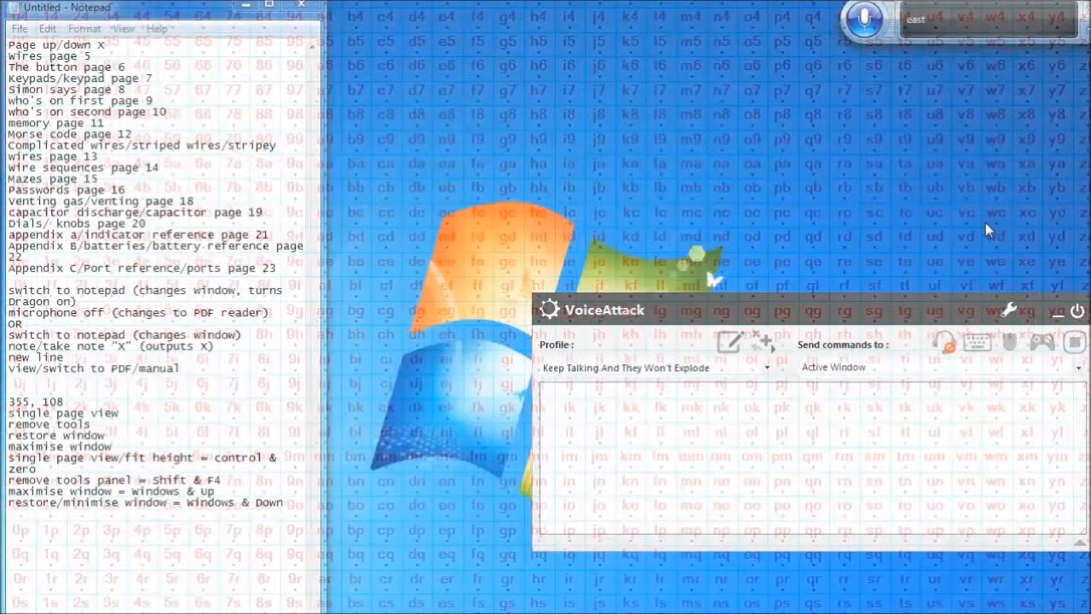
In pagechangingcommand, add a Perform a Window Function action displaying the Bomb-Defusal-Manual_1.pdf - Adobe Acrobat Reader DC window
{"action": "left_click", "coordinate": [724, 345]}
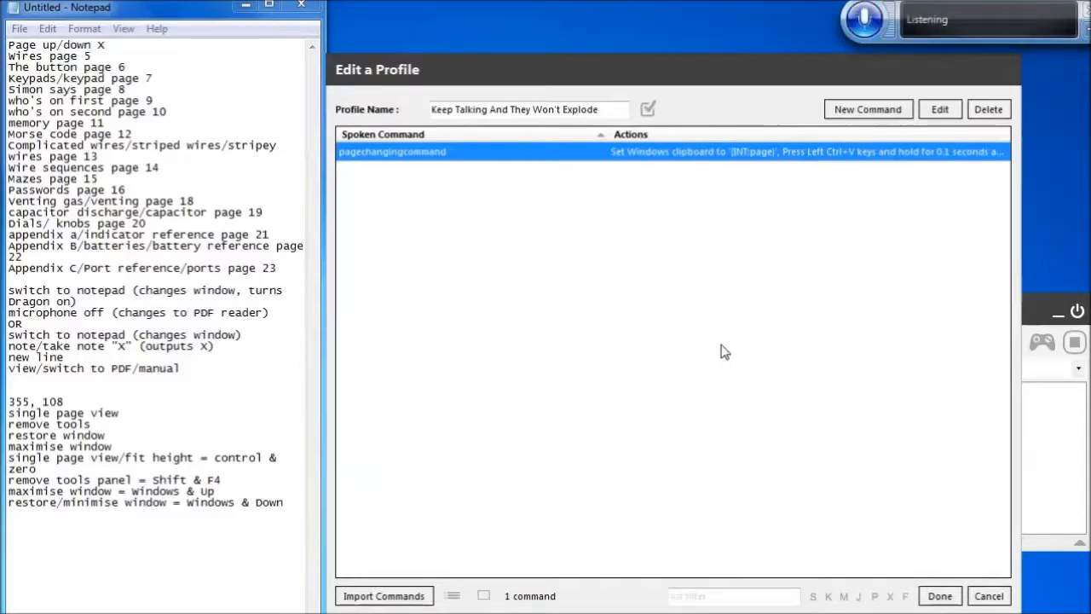
{"action": "key", "text": "Return"}
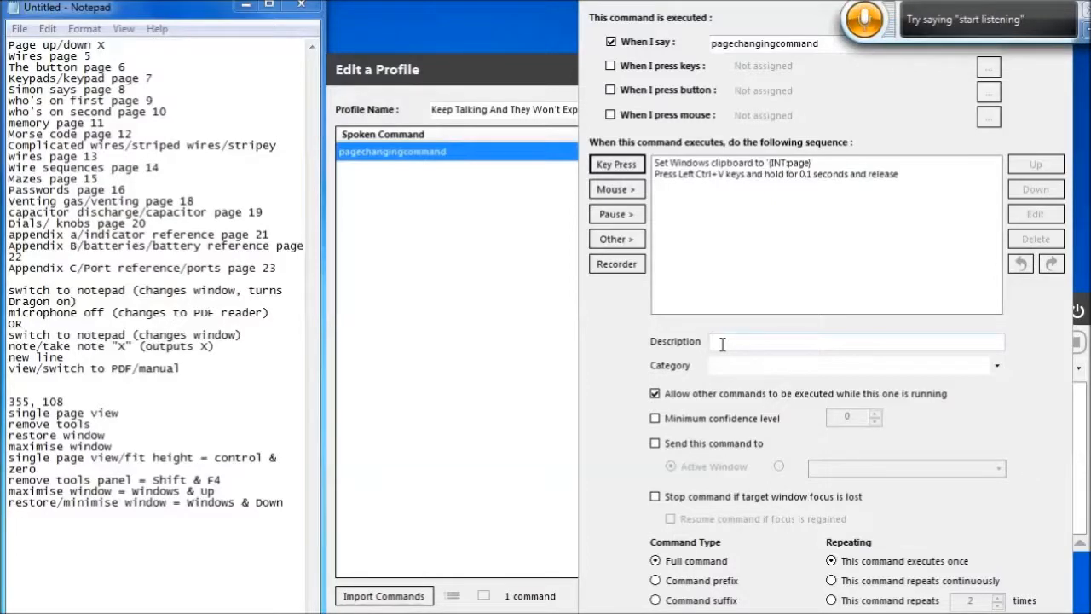
{"action": "left_click", "coordinate": [828, 176]}
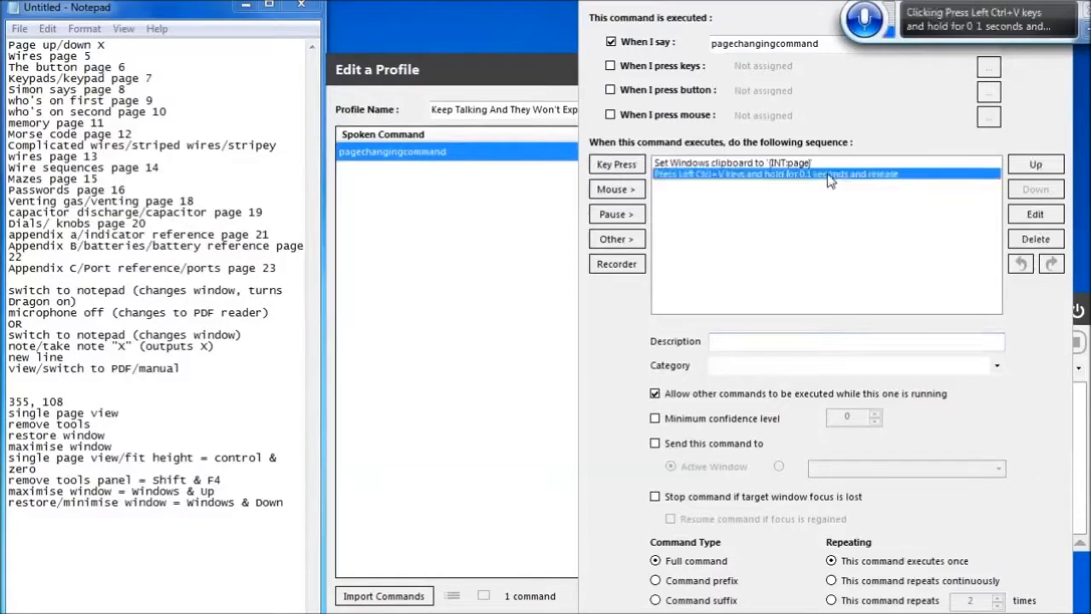
{"action": "left_click", "coordinate": [616, 240]}
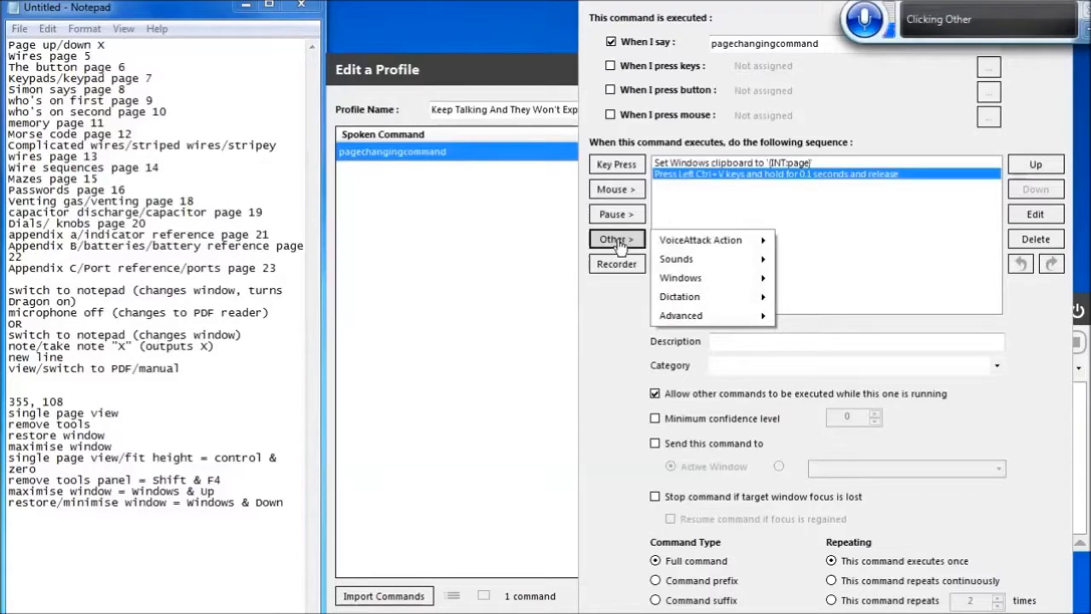
{"action": "left_click", "coordinate": [714, 281]}
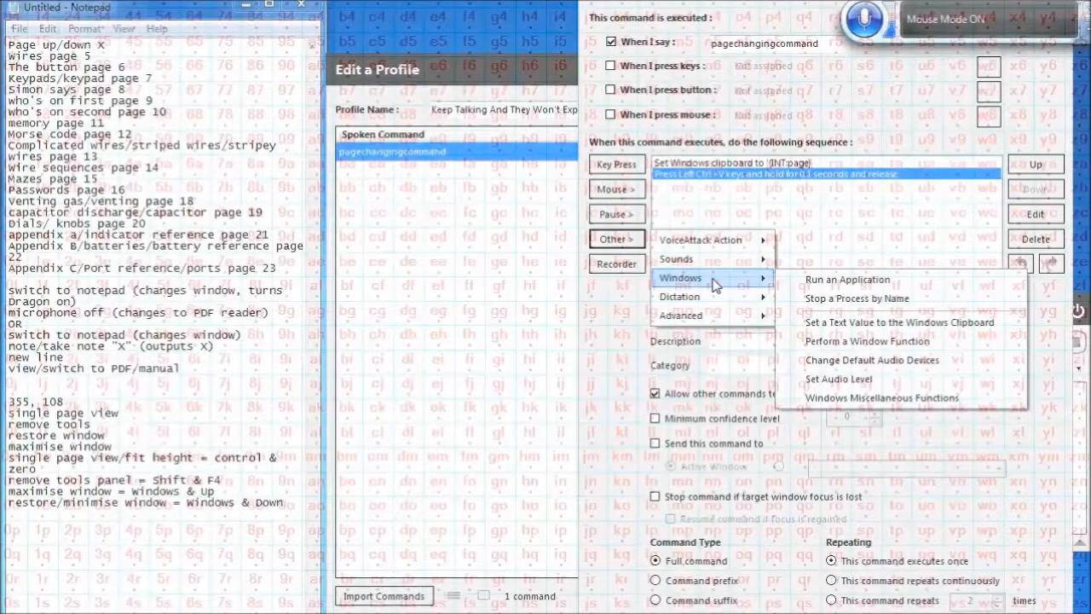
{"action": "left_click", "coordinate": [927, 345]}
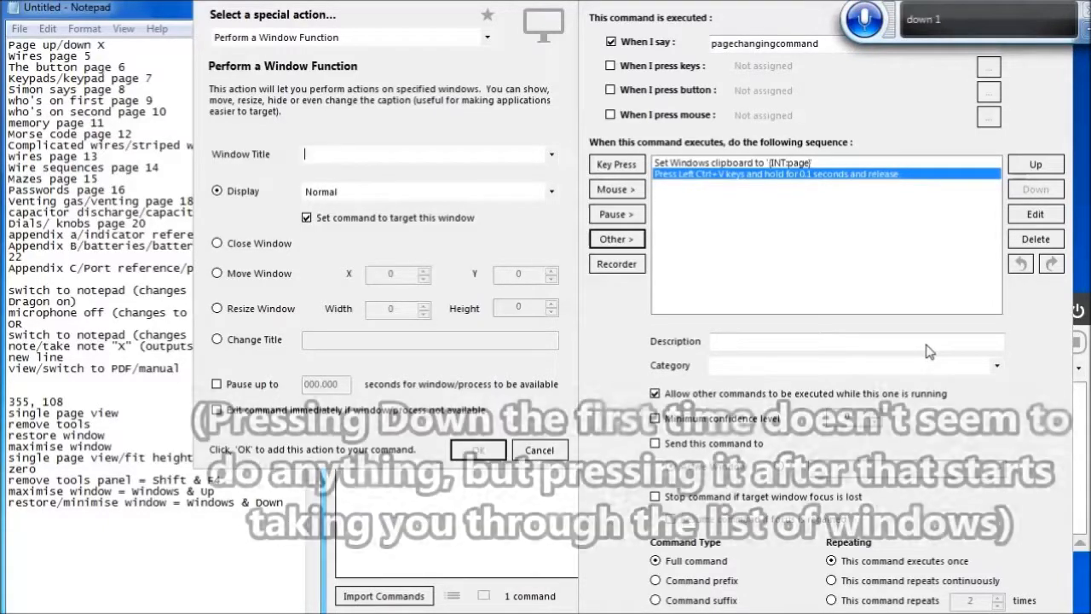
{"action": "key", "text": "Down"}
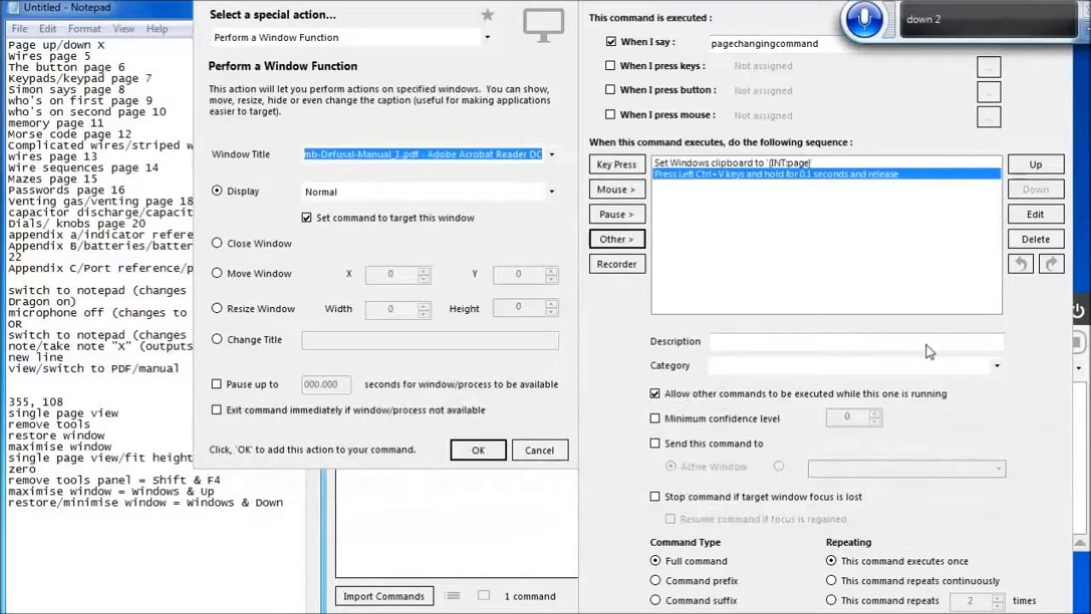
{"action": "left_click", "coordinate": [478, 452]}
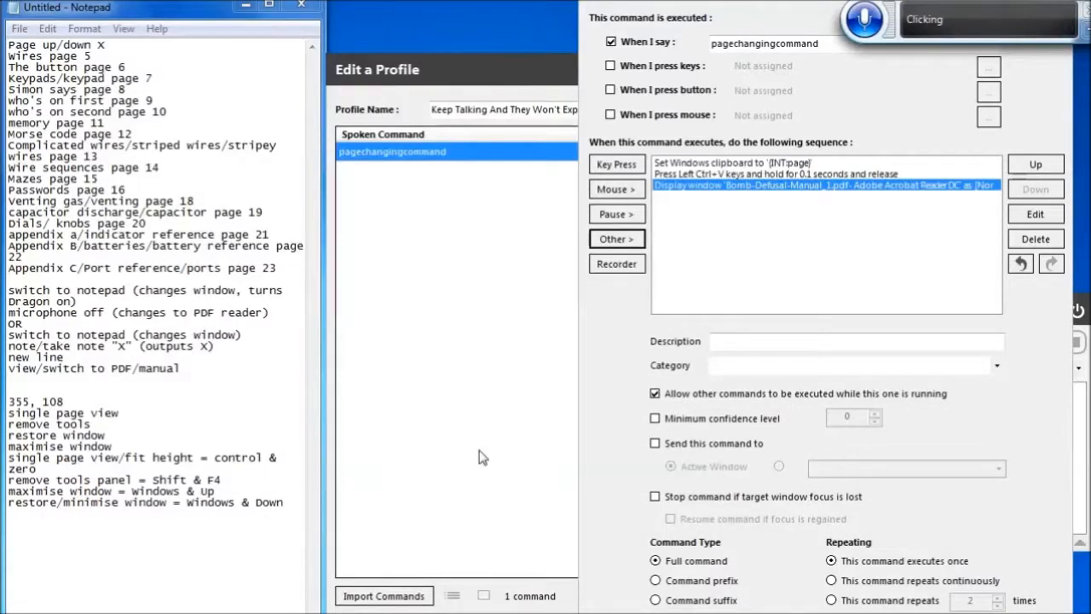
Move the Display window action to the top of the command's action sequence
{"action": "key", "text": "Up"}
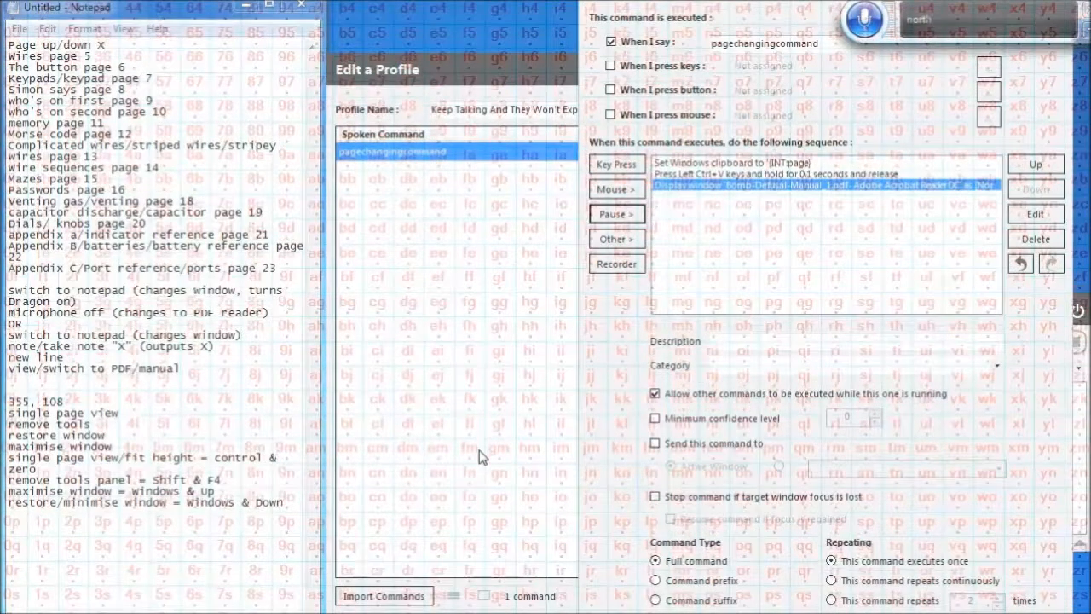
{"action": "left_click", "coordinate": [1050, 171]}
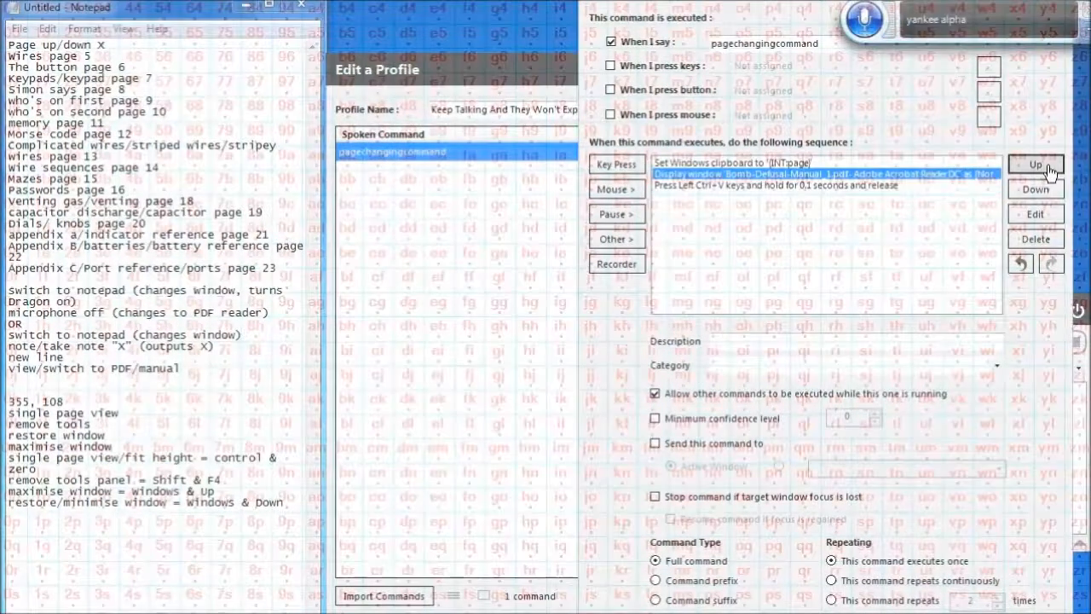
{"action": "left_click", "coordinate": [1050, 171]}
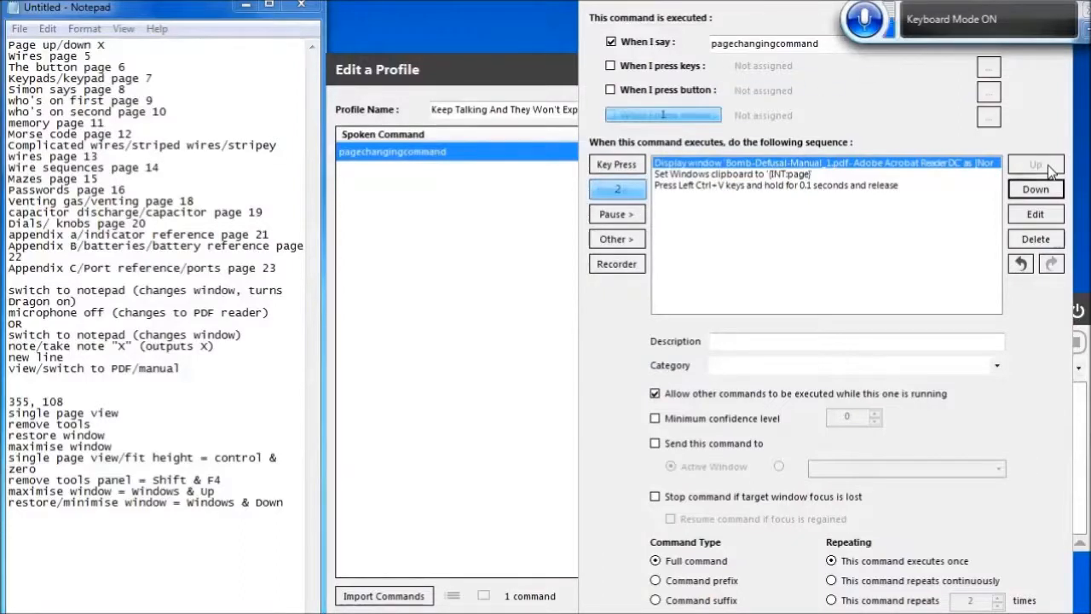
Add a mouse Move action to screen coordinates X 355, Y 108 after the Display window action
{"action": "left_click", "coordinate": [617, 190]}
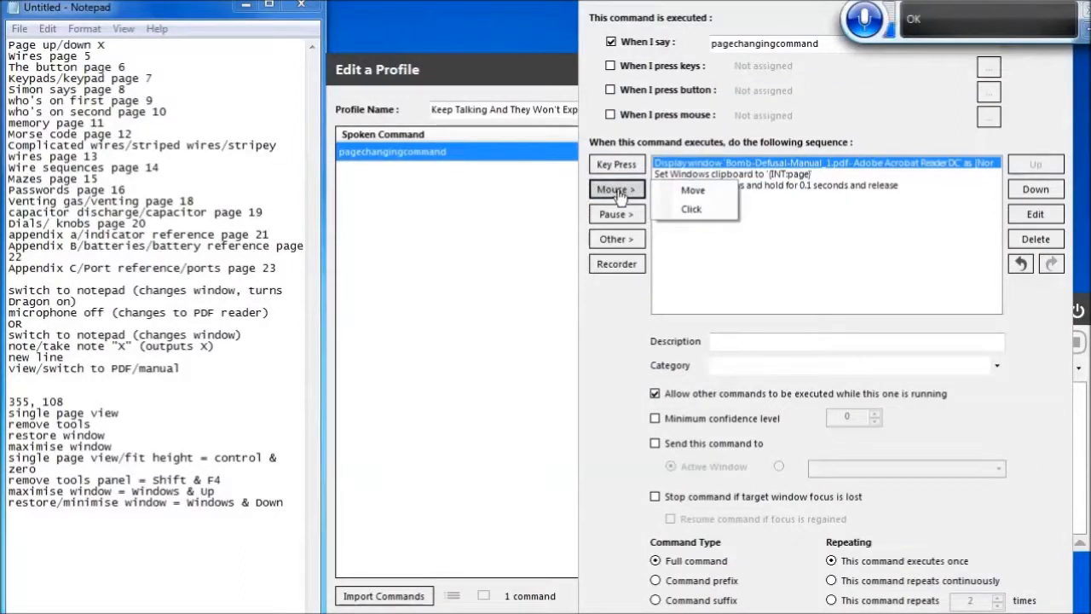
{"action": "left_click", "coordinate": [692, 191]}
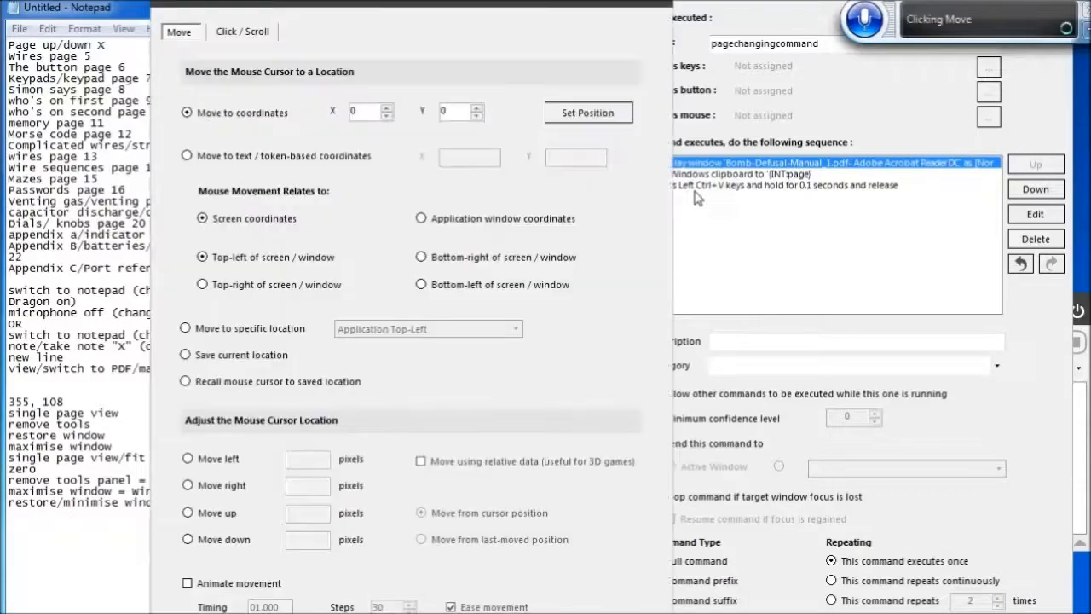
{"action": "key", "text": "Tab"}
{"action": "key", "text": "Tab"}
{"action": "key", "text": "Tab"}
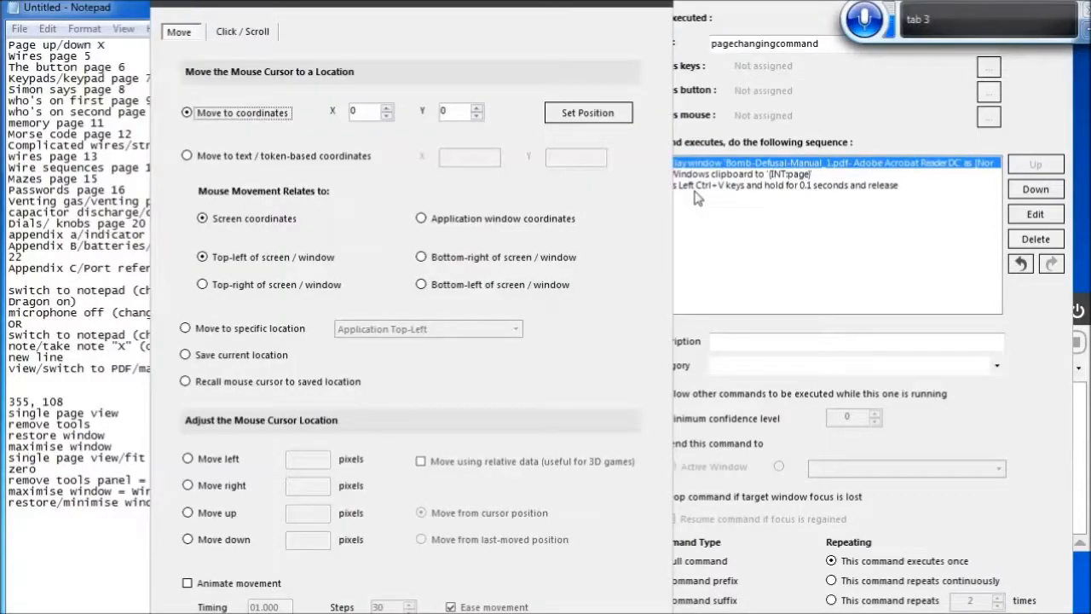
{"action": "key", "text": "Tab"}
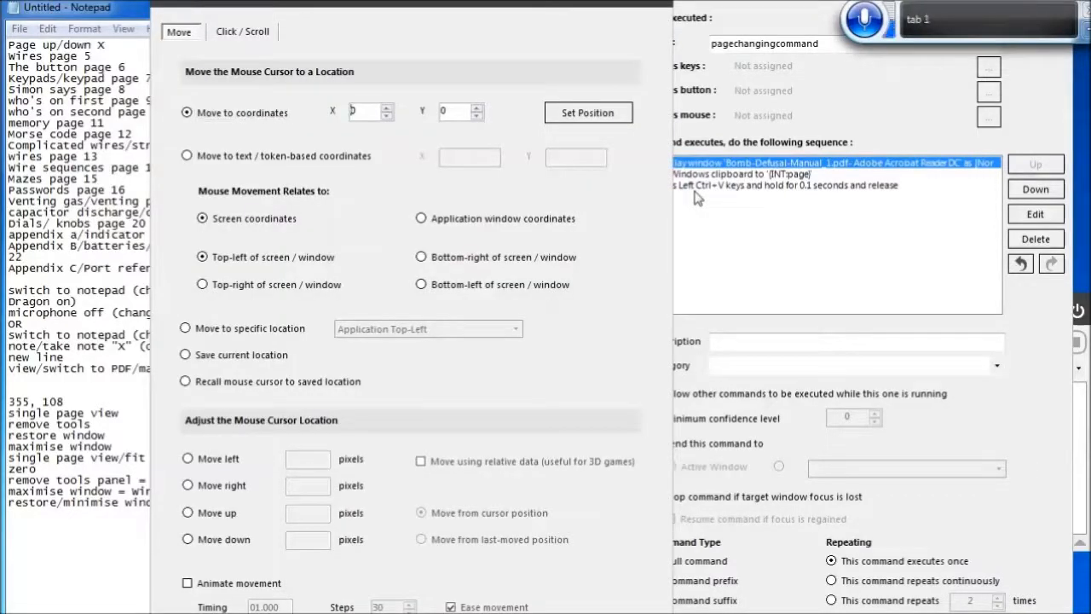
{"action": "type", "text": "350"}
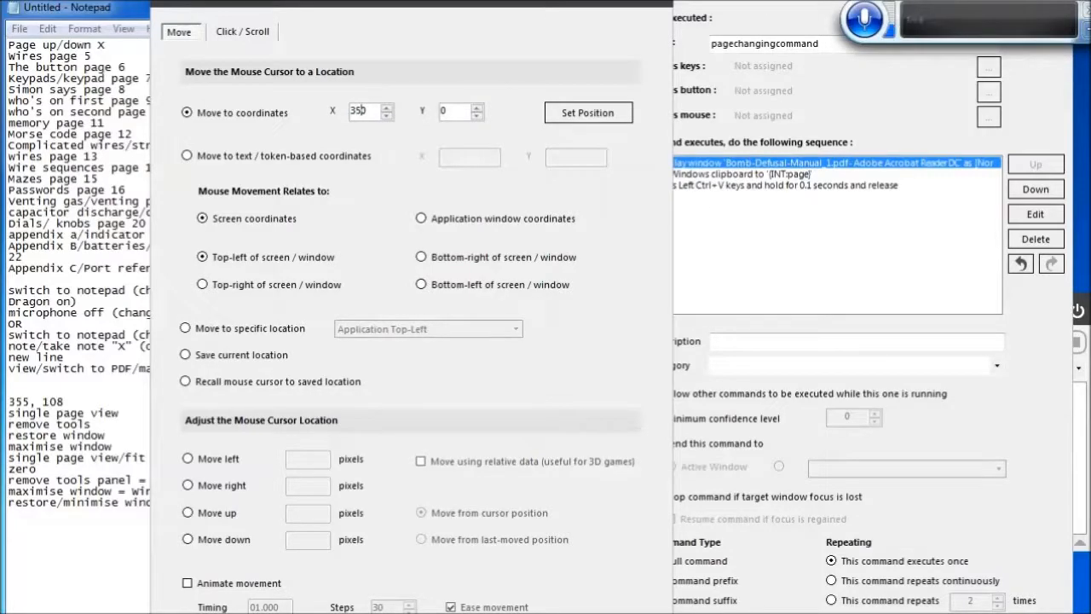
{"action": "type", "text": "5"}
{"action": "key", "text": "Delete"}
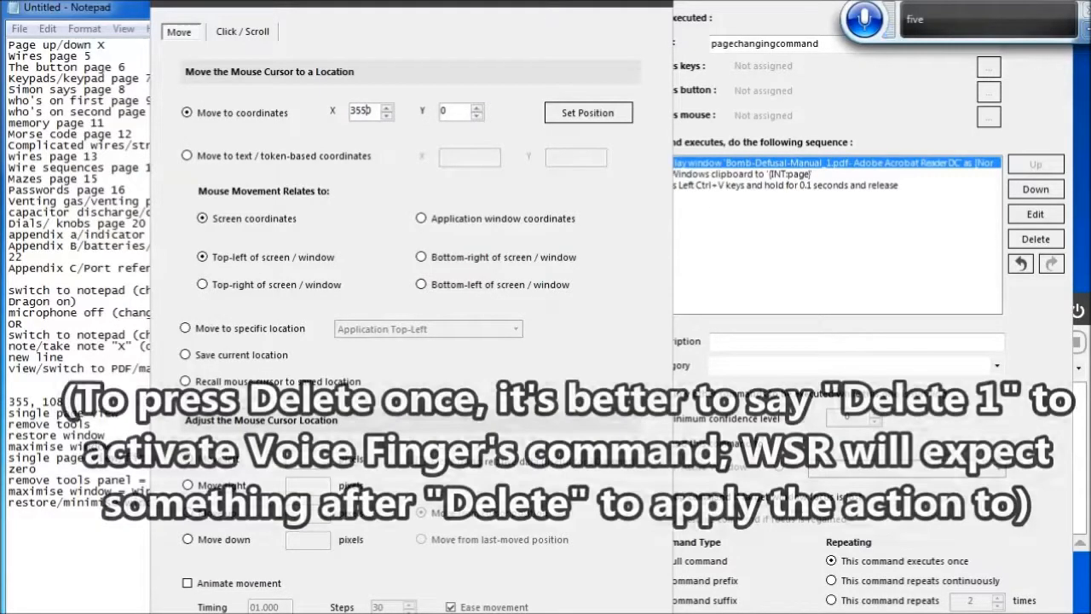
{"action": "key", "text": "Tab"}
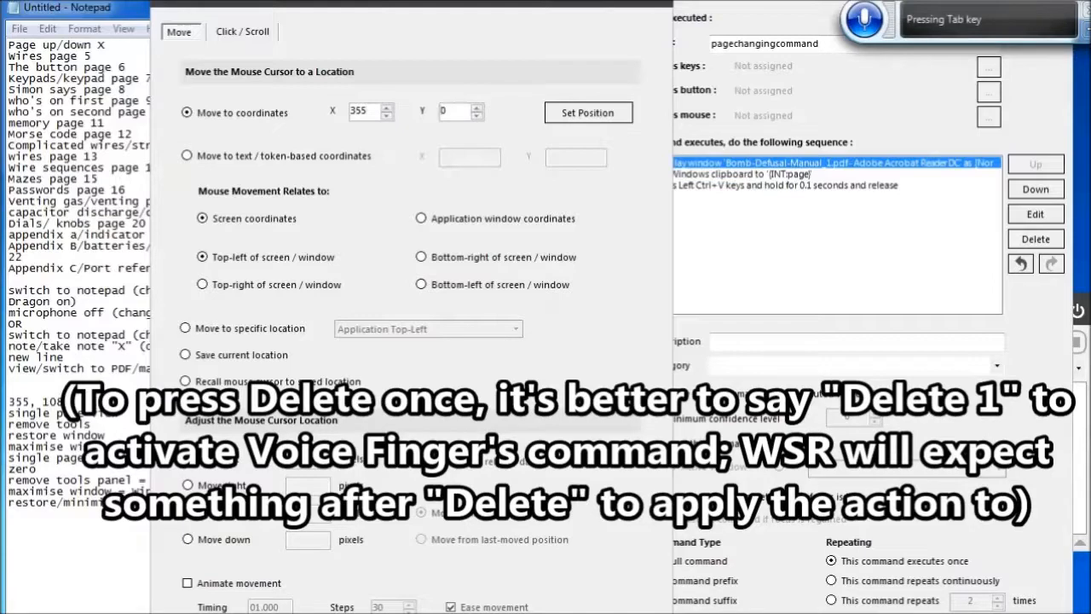
{"action": "type", "text": "10"}
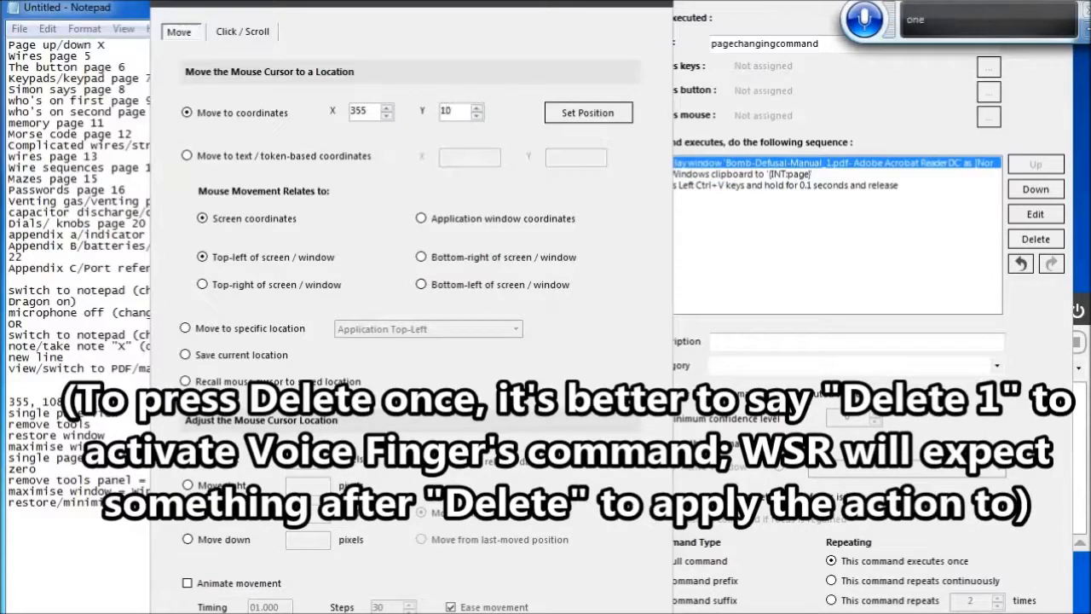
{"action": "type", "text": "8"}
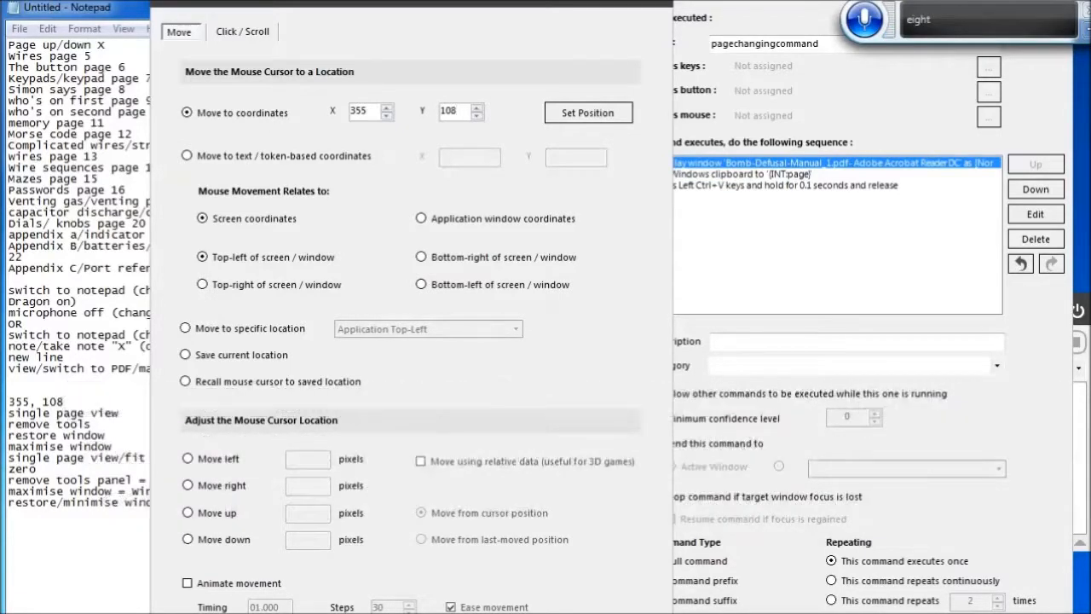
{"action": "key", "text": "Return"}
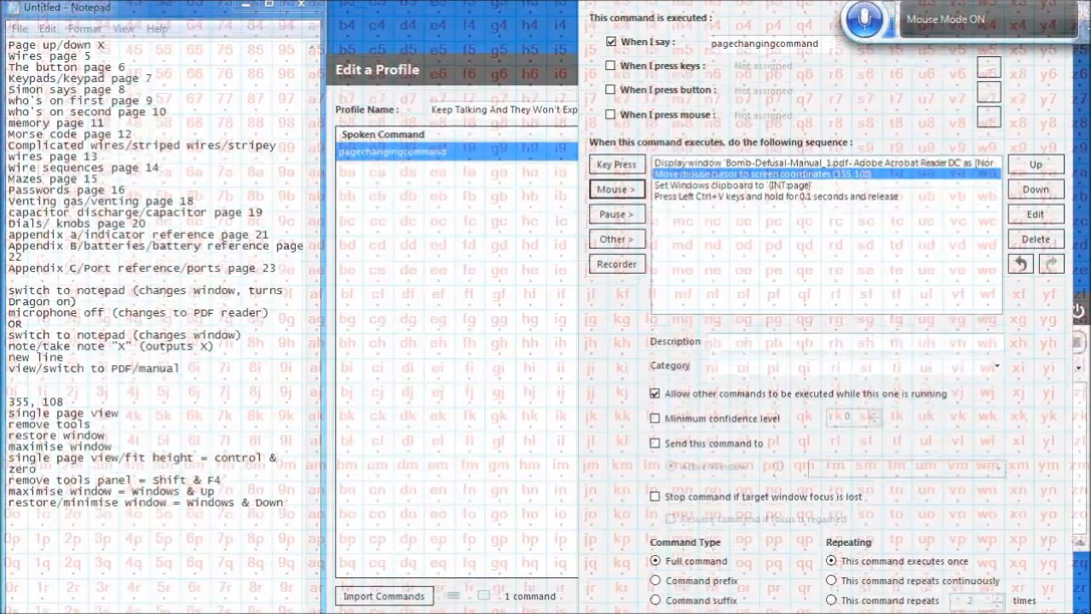
Move the mouse Move action to the top of the sequence and insert a 0.1 second pause after it
{"action": "left_click", "coordinate": [1050, 165]}
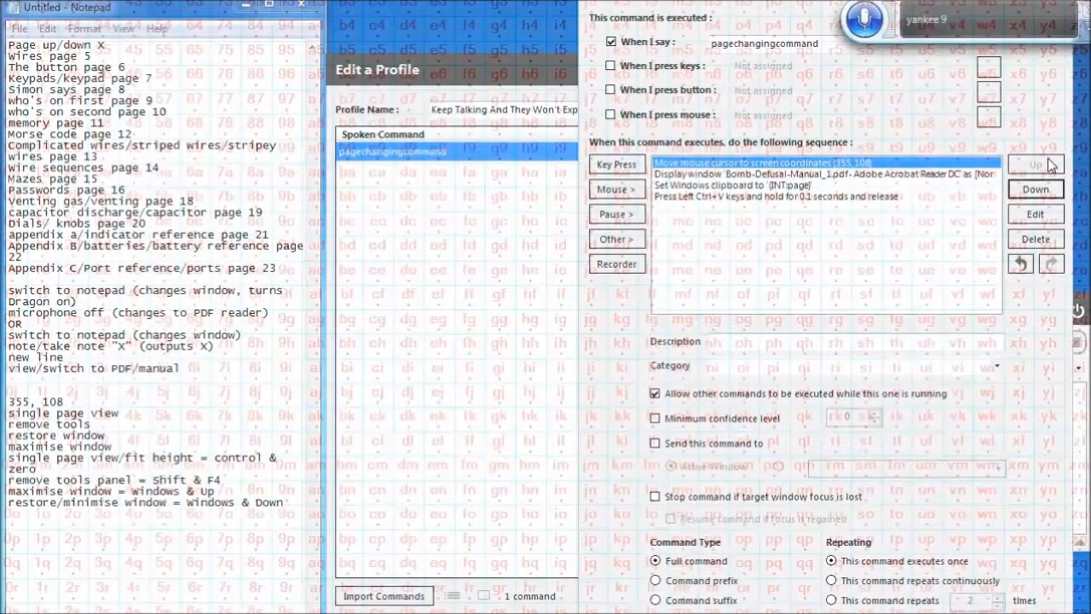
{"action": "left_click", "coordinate": [625, 214]}
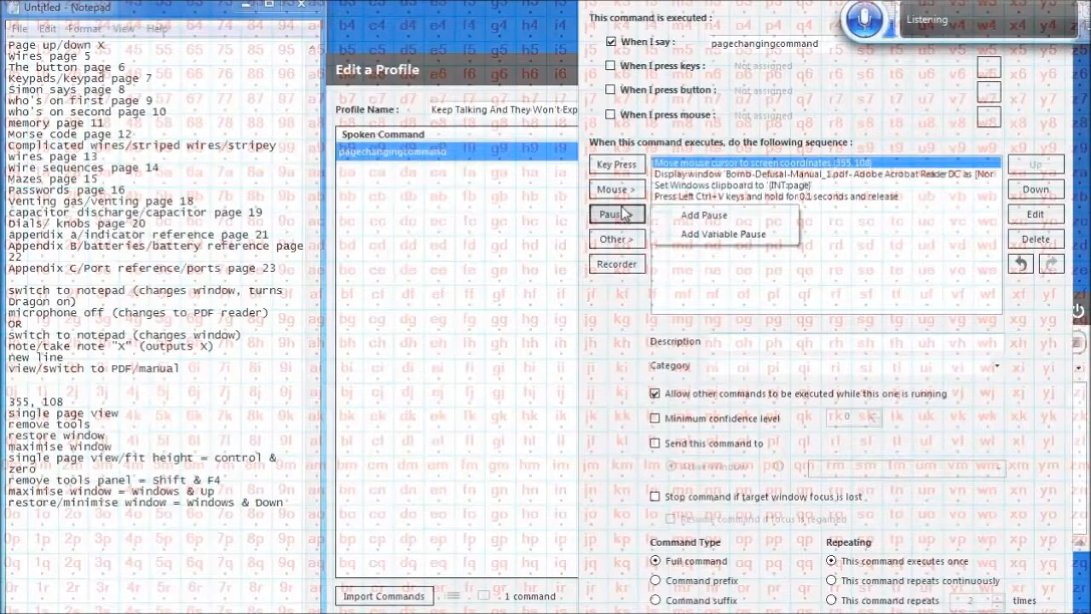
{"action": "left_click", "coordinate": [714, 214]}
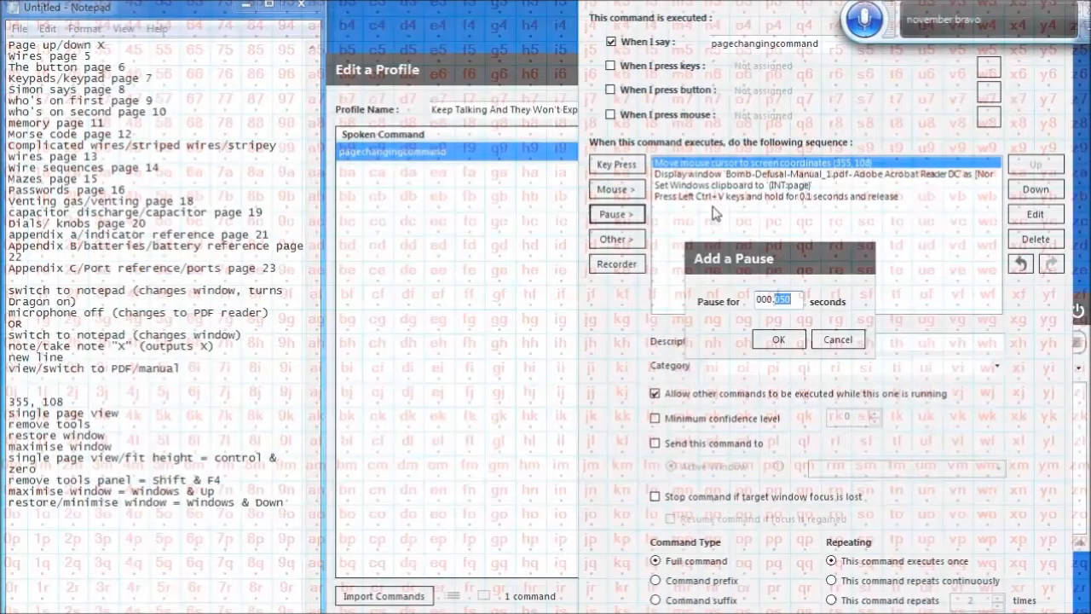
{"action": "type", "text": "100"}
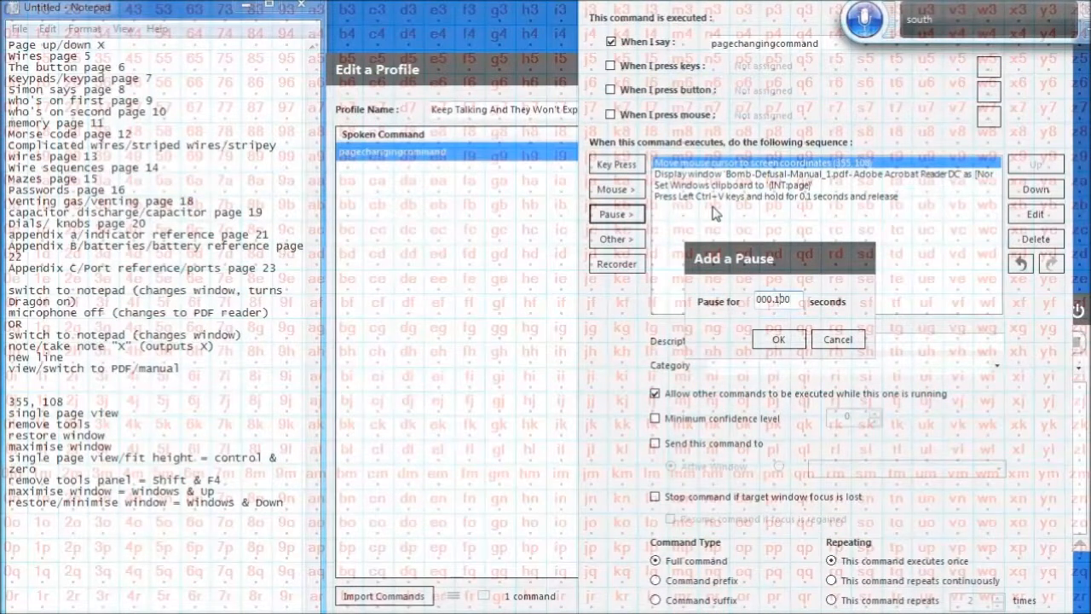
{"action": "left_click", "coordinate": [776, 340]}
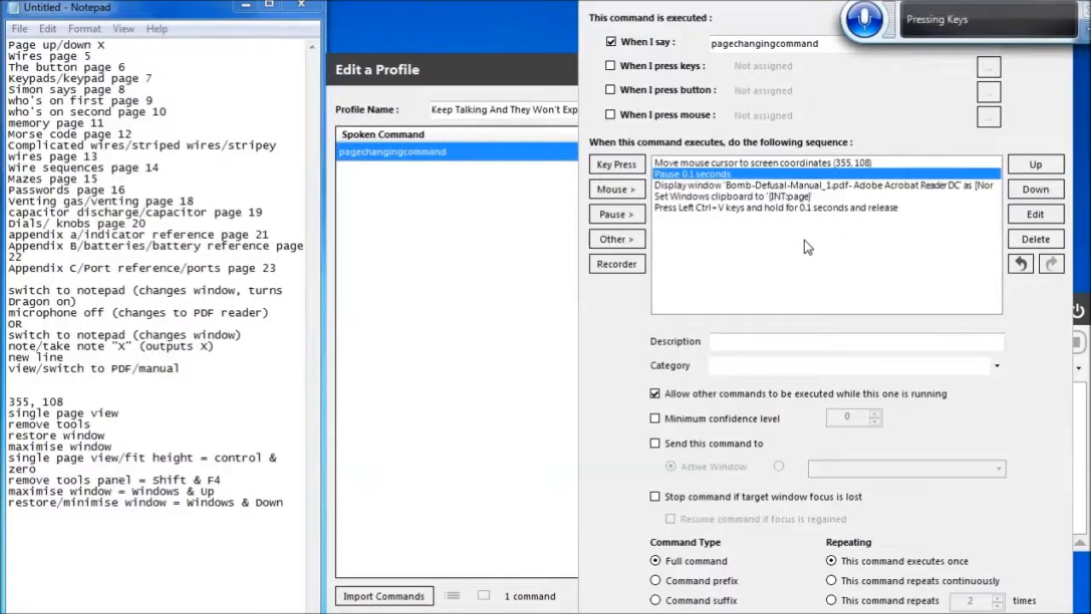
Paste a copy of the 0.1 second pause after the Display window action
{"action": "key", "text": "Down"}
{"action": "key", "text": "Down"}
{"action": "key", "text": "Up"}
{"action": "key", "text": "Up"}
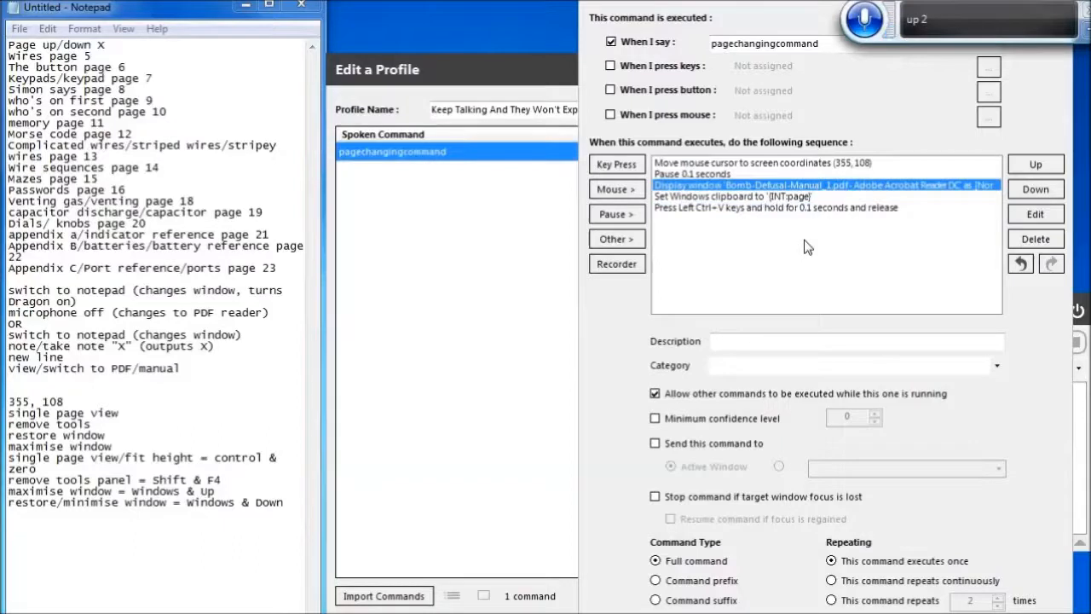
{"action": "key", "text": "ctrl+v"}
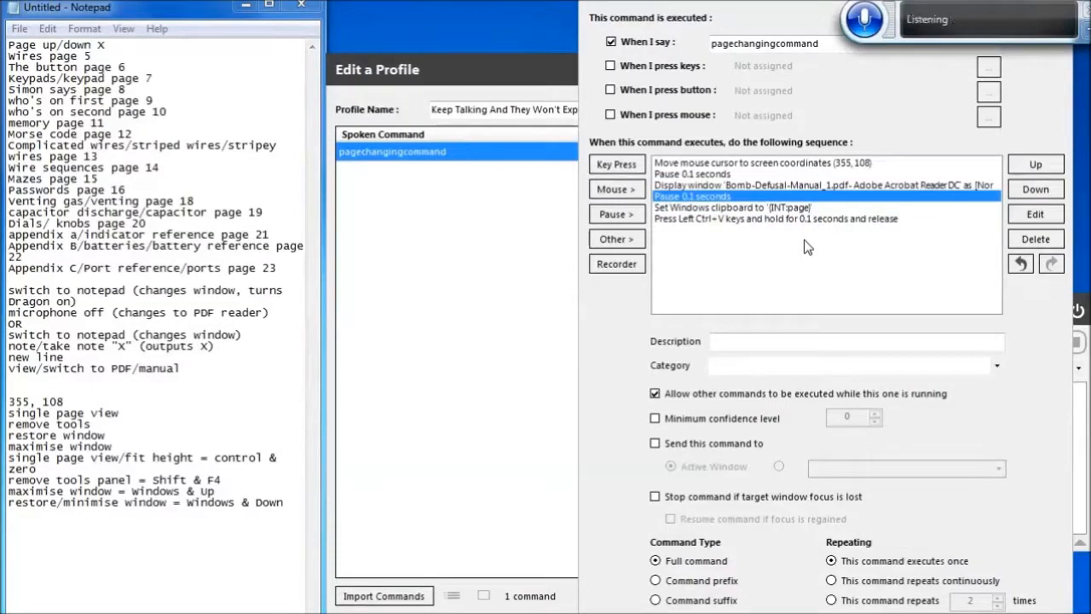
Reorder the actions so Display window comes first, followed by a 0.1 second pause and the mouse Move
{"action": "key", "text": "Up"}
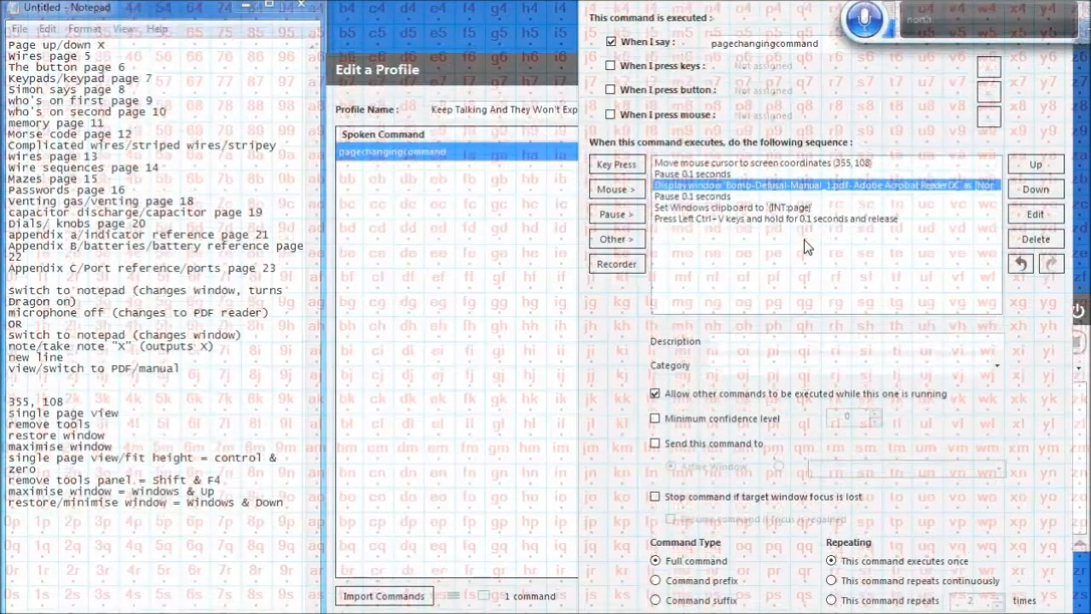
{"action": "left_click", "coordinate": [1050, 171]}
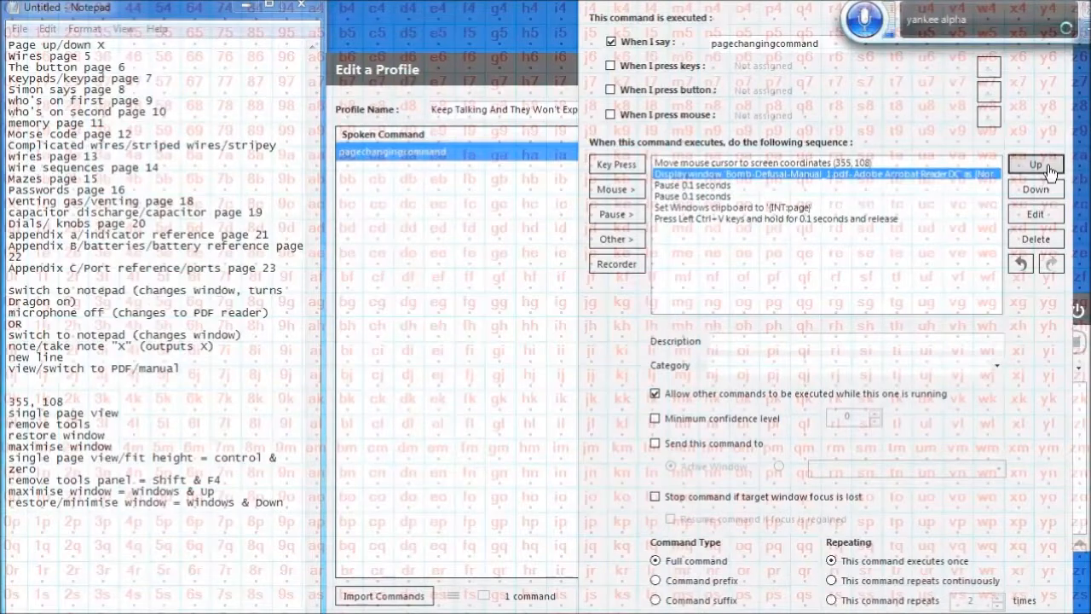
{"action": "left_click", "coordinate": [1050, 170]}
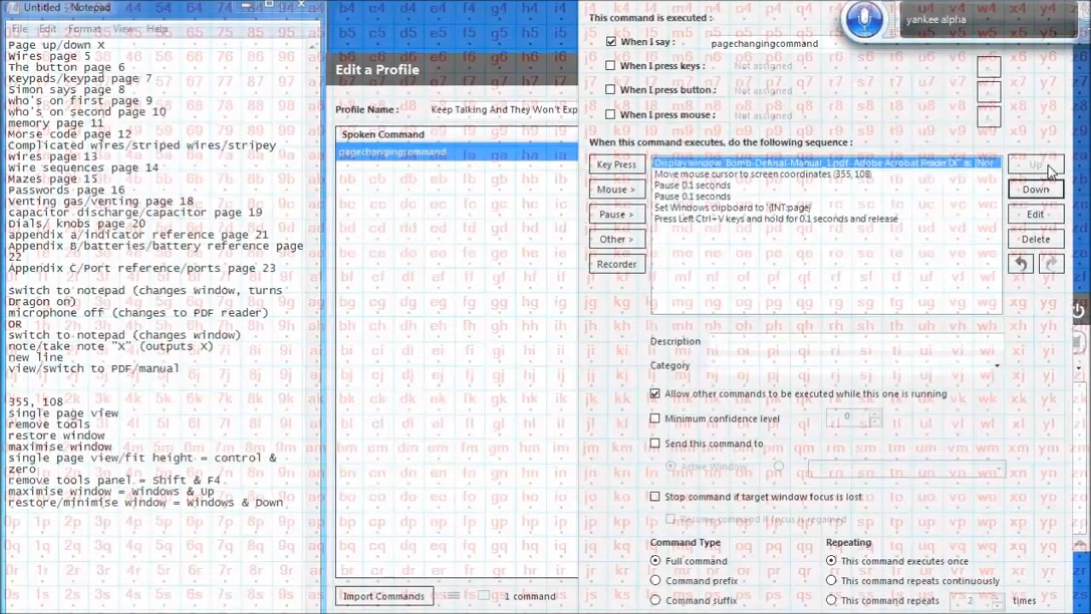
{"action": "left_click", "coordinate": [773, 189]}
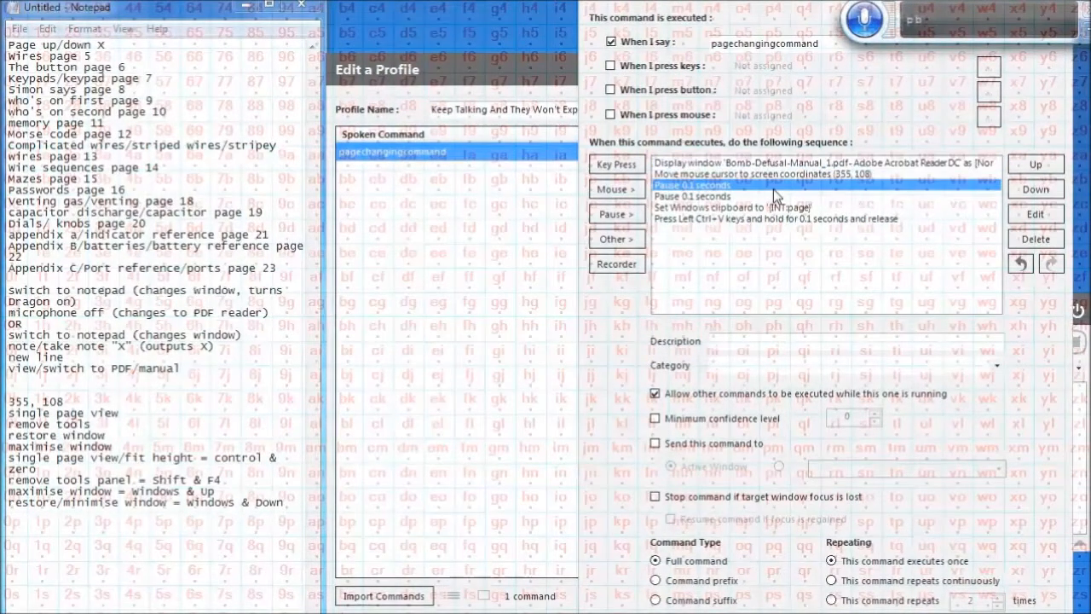
{"action": "left_click", "coordinate": [1050, 170]}
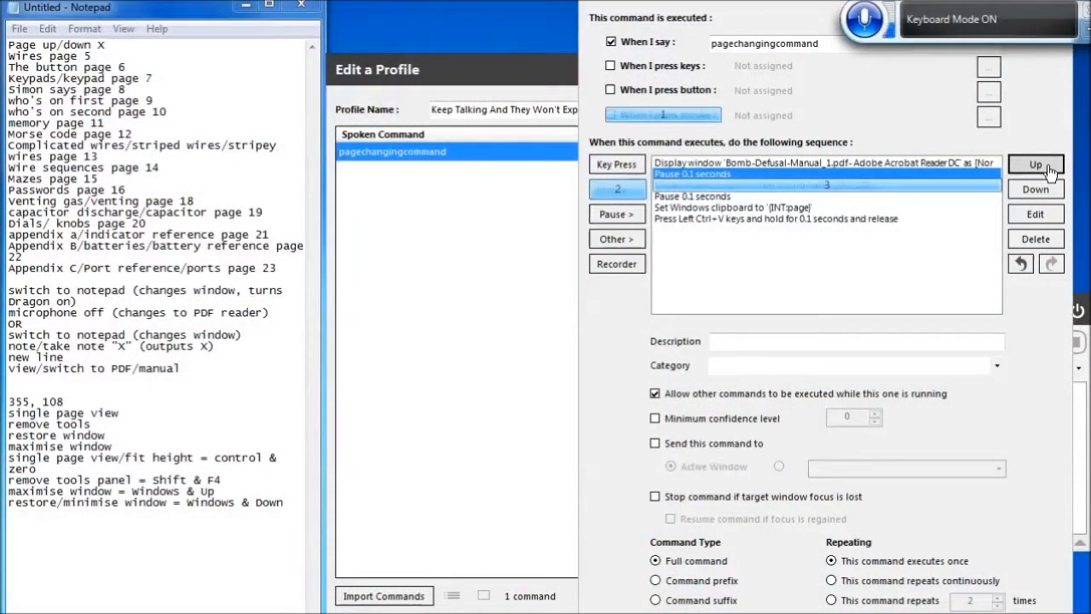
Add a left mouse button Click action and move it below the mouse Move and its following pause
{"action": "left_click", "coordinate": [618, 190]}
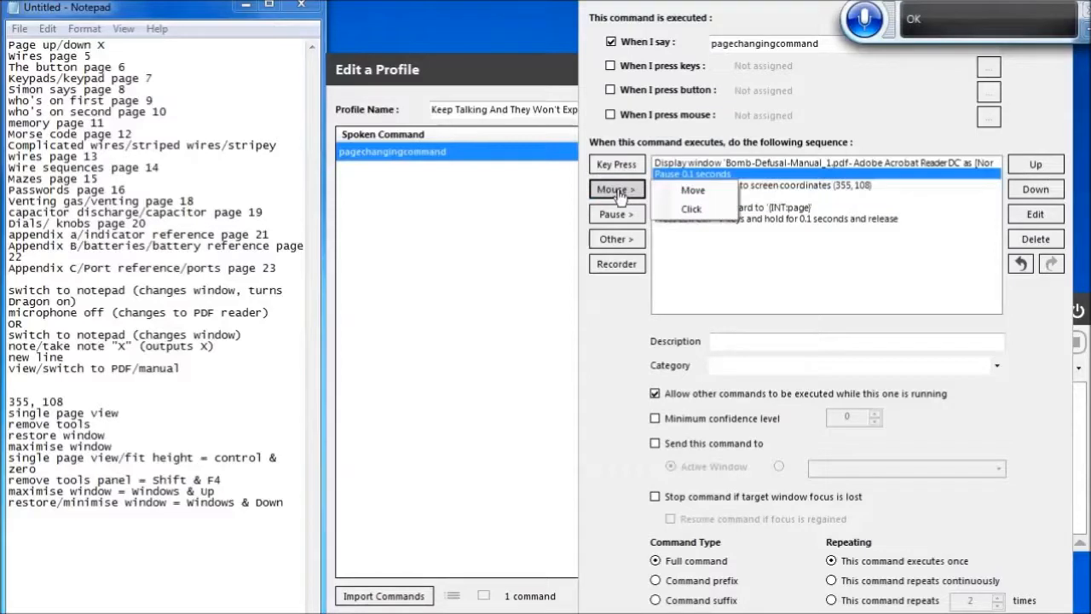
{"action": "left_click", "coordinate": [693, 209]}
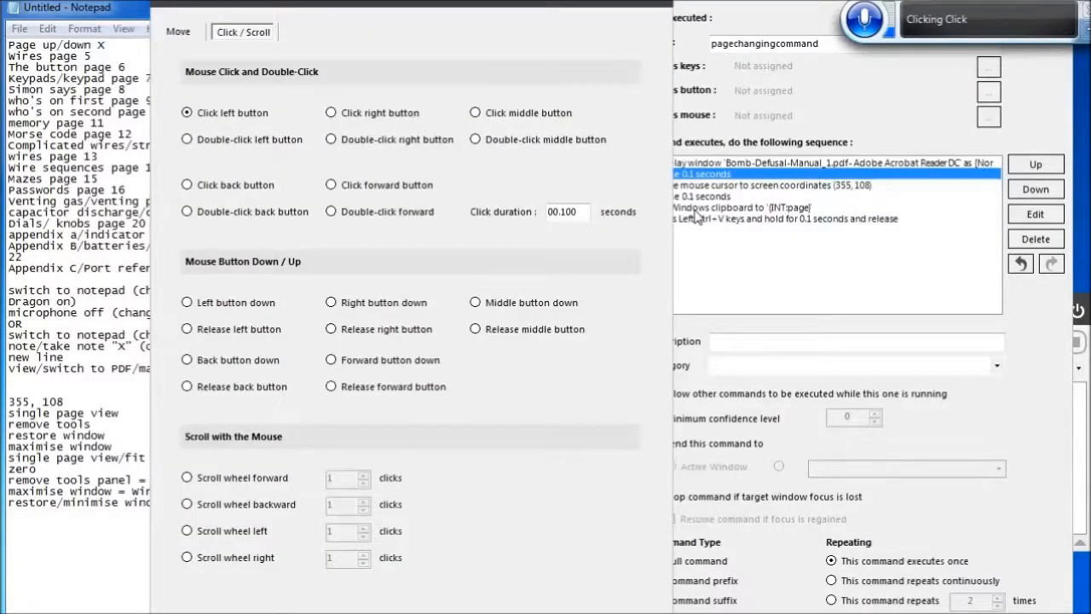
{"action": "key", "text": "Return"}
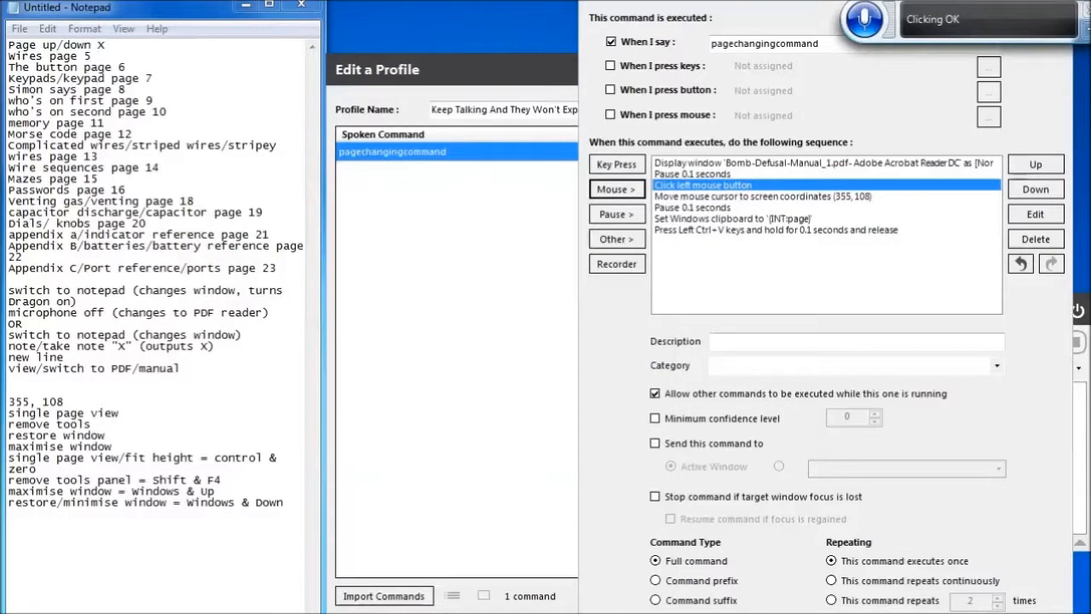
{"action": "left_click", "coordinate": [1034, 189]}
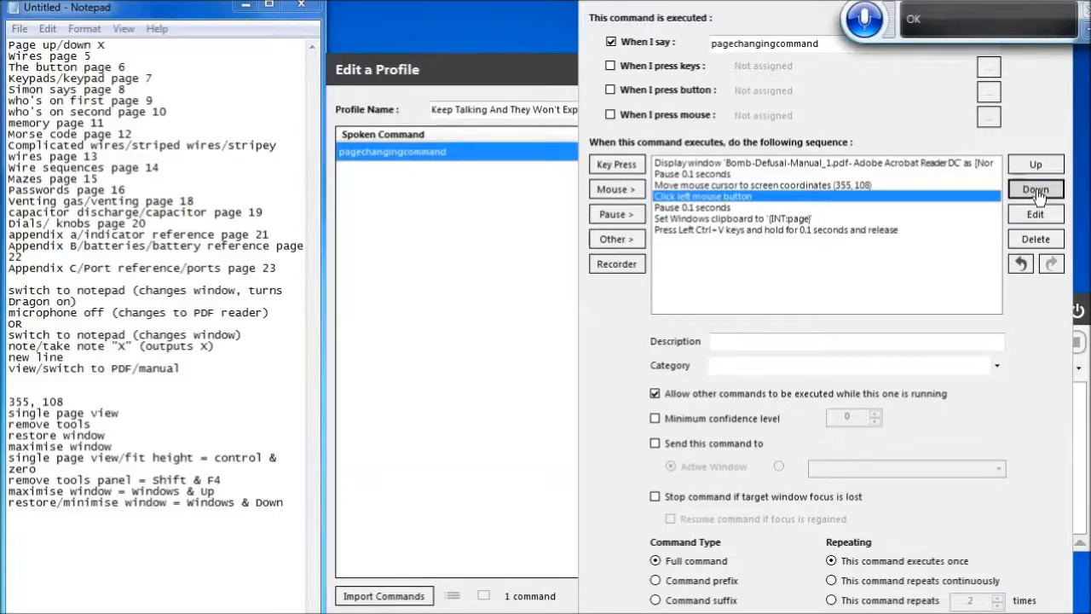
{"action": "left_click", "coordinate": [1037, 195]}
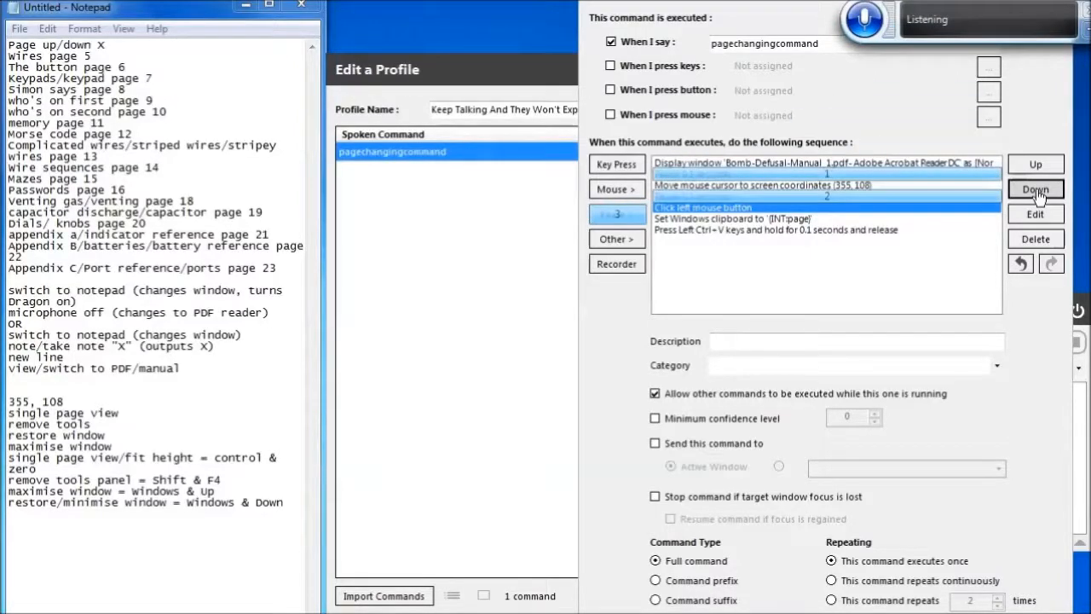
Insert a 0.1 second pause after the left mouse click action
{"action": "left_click", "coordinate": [617, 214]}
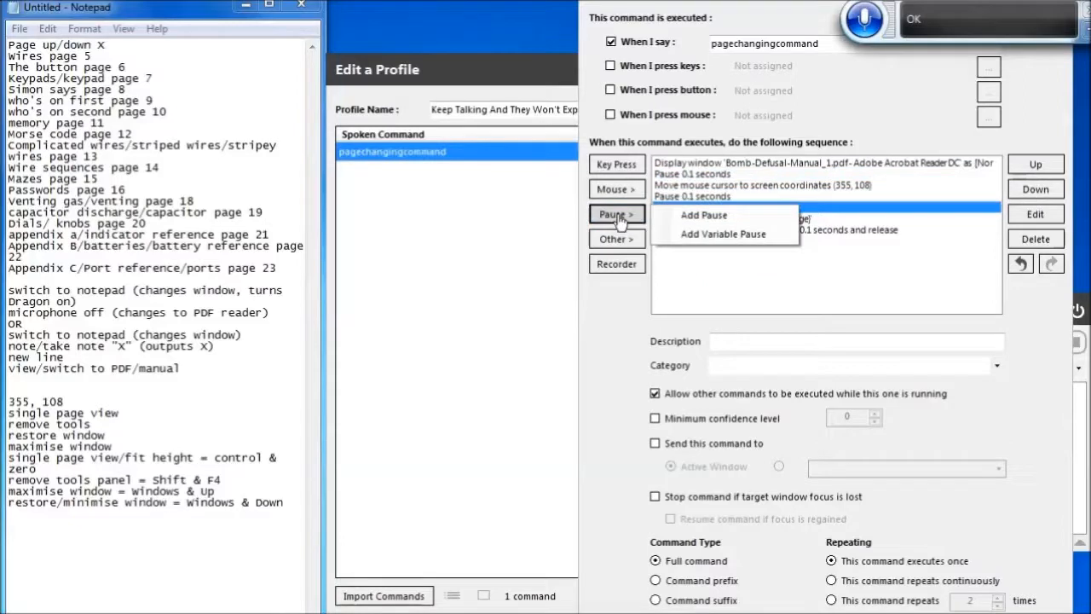
{"action": "left_click", "coordinate": [727, 219]}
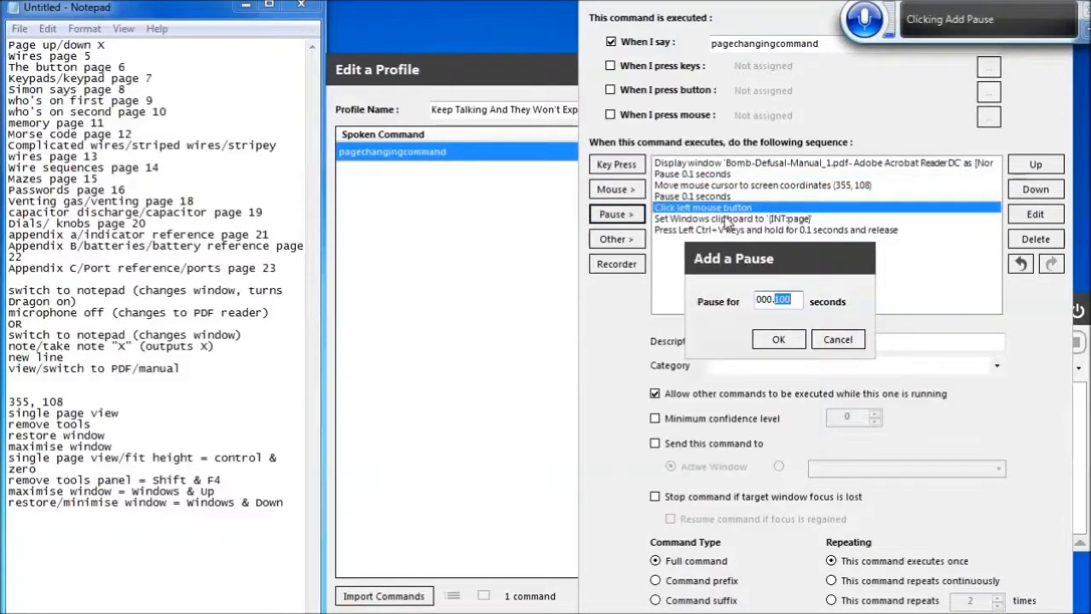
{"action": "left_click", "coordinate": [778, 339]}
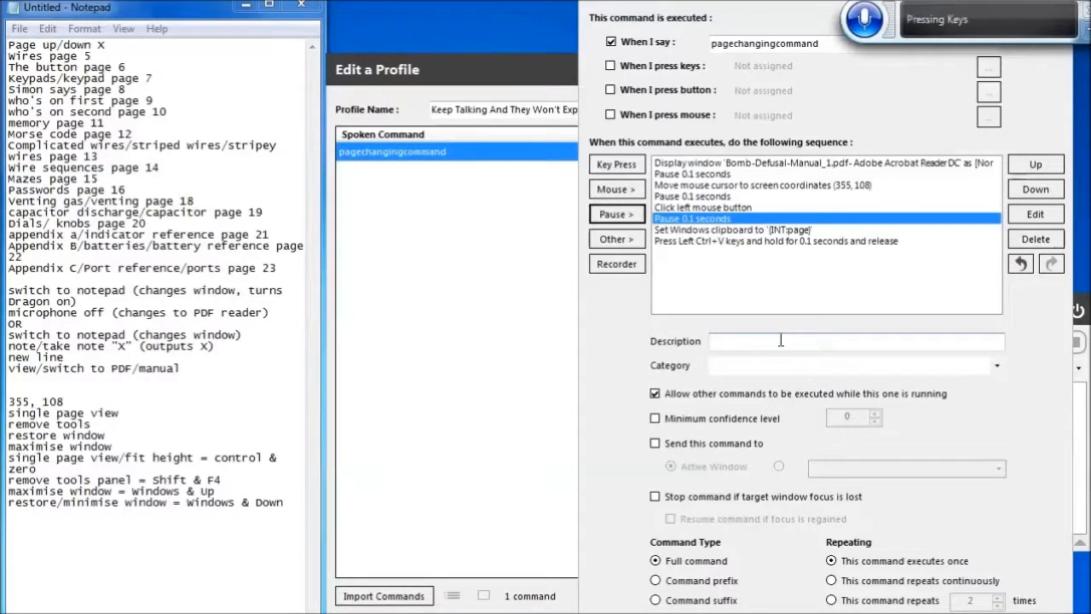
Paste another 0.1 second pause at the end of the action sequence
{"action": "key", "text": "Tab"}
{"action": "key", "text": "Tab"}
{"action": "key", "text": "Tab"}
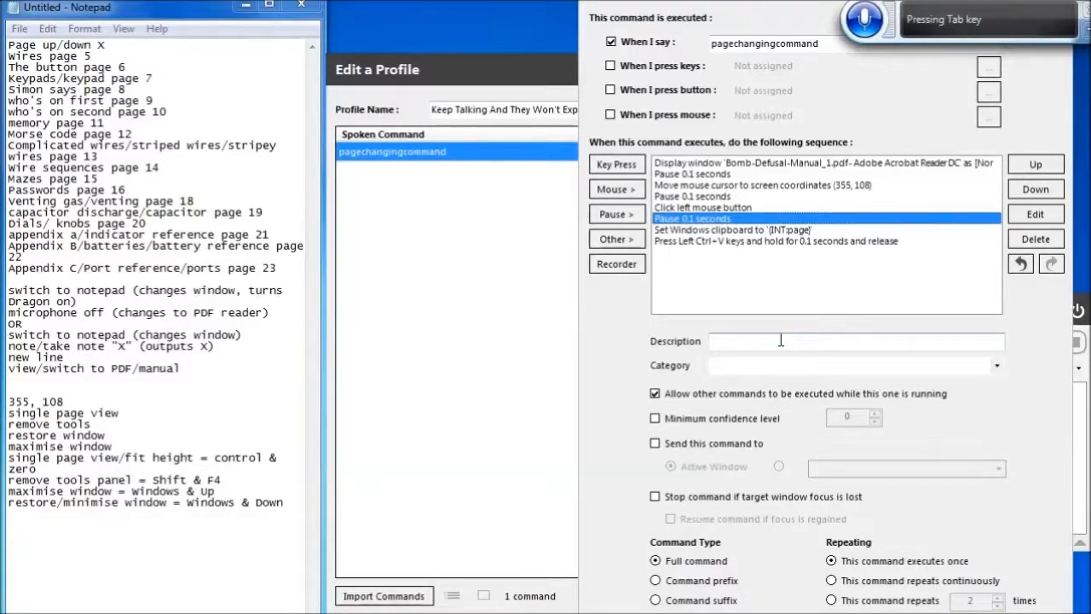
{"action": "key", "text": "Down"}
{"action": "key", "text": "Down"}
{"action": "key", "text": "ctrl+v"}
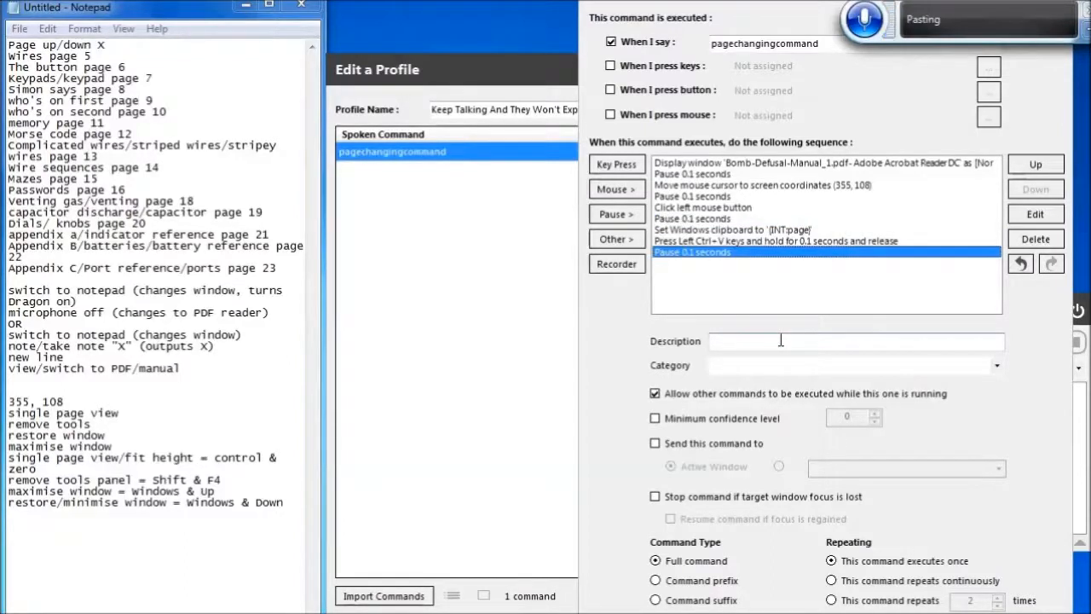
Add a key press action for Enter at the end of the sequence
{"action": "left_click", "coordinate": [619, 167]}
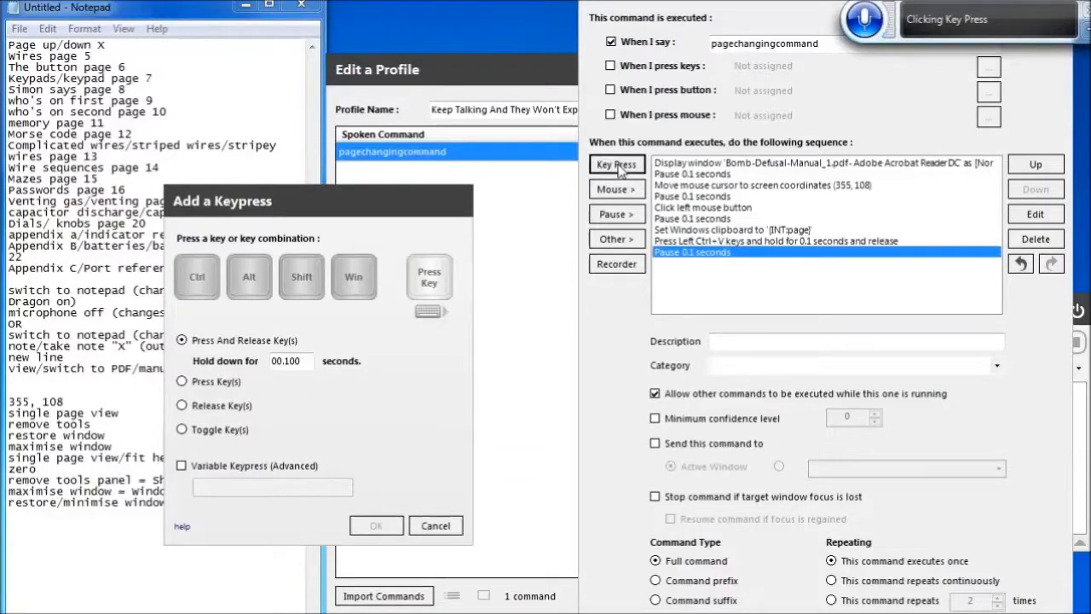
{"action": "key", "text": "Return"}
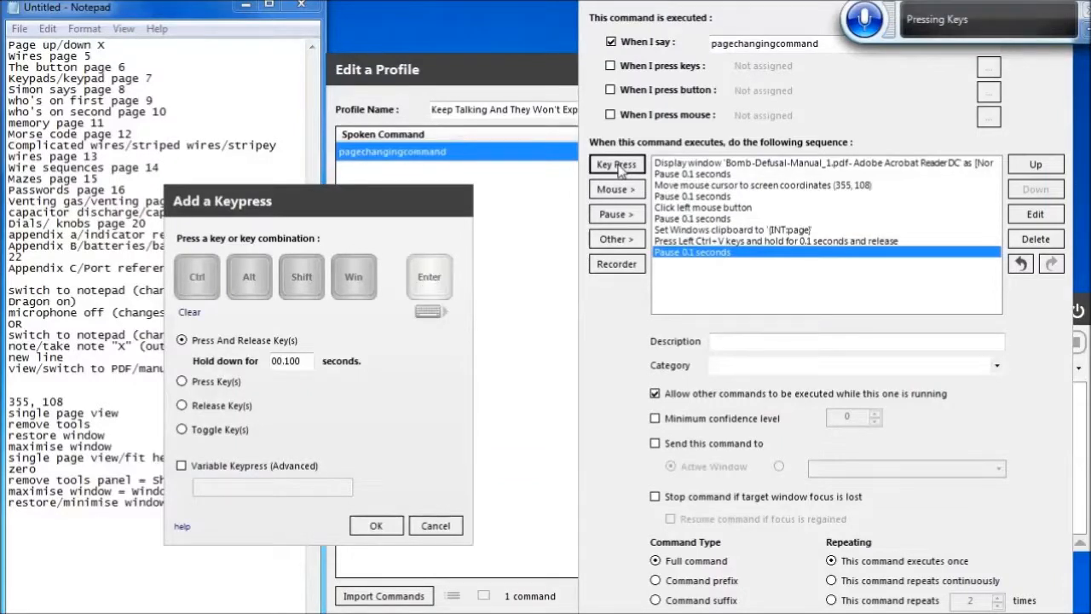
{"action": "left_click", "coordinate": [380, 532]}
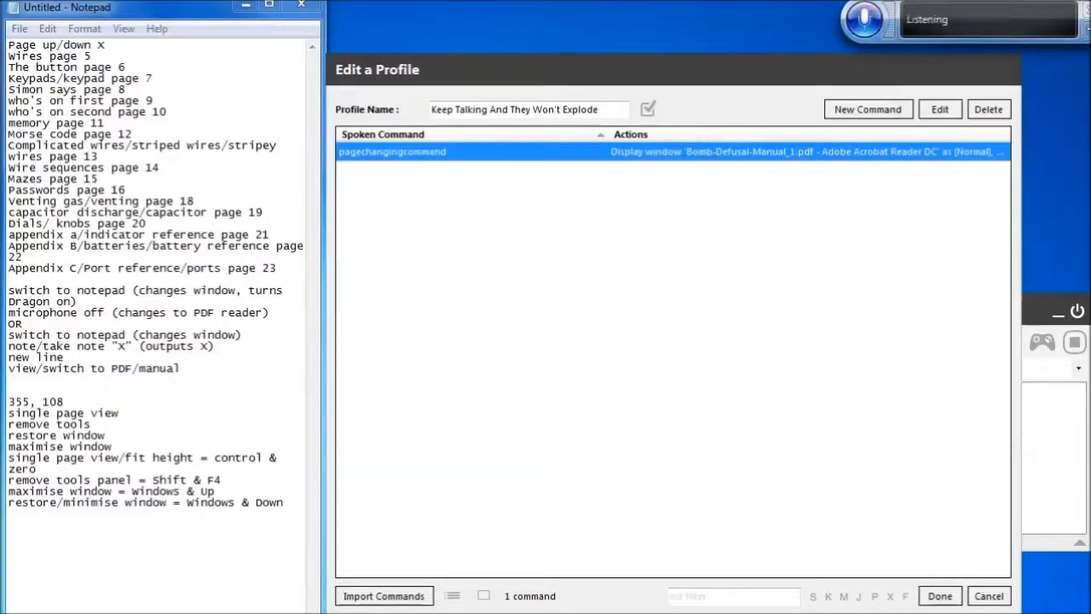
Save the profile edits and reopen the Keep Talking And They Won't Explode profile for editing
{"action": "left_click", "coordinate": [941, 599]}
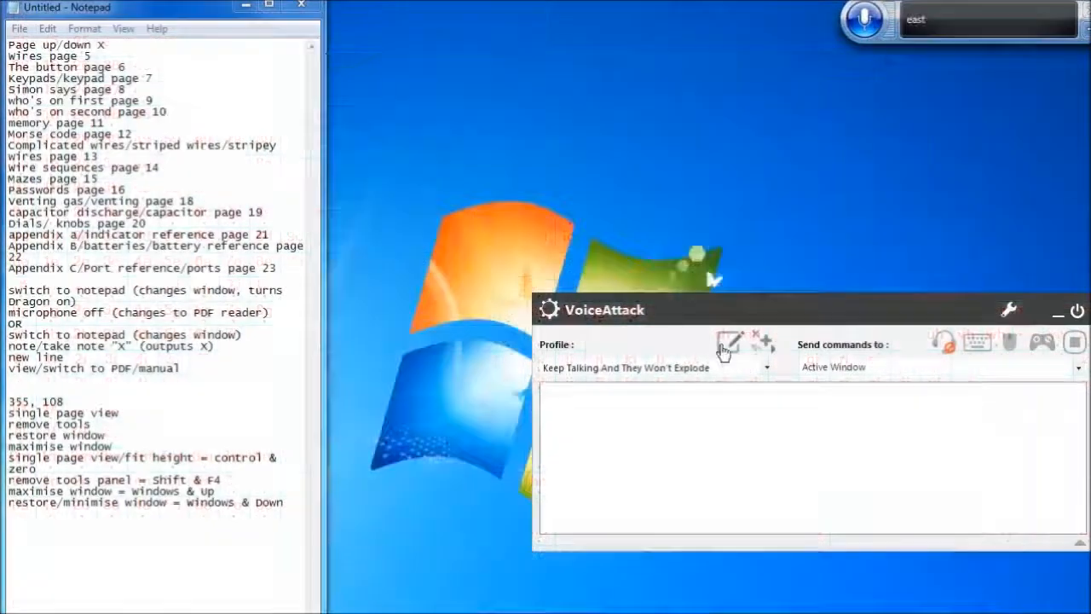
{"action": "left_click", "coordinate": [724, 347]}
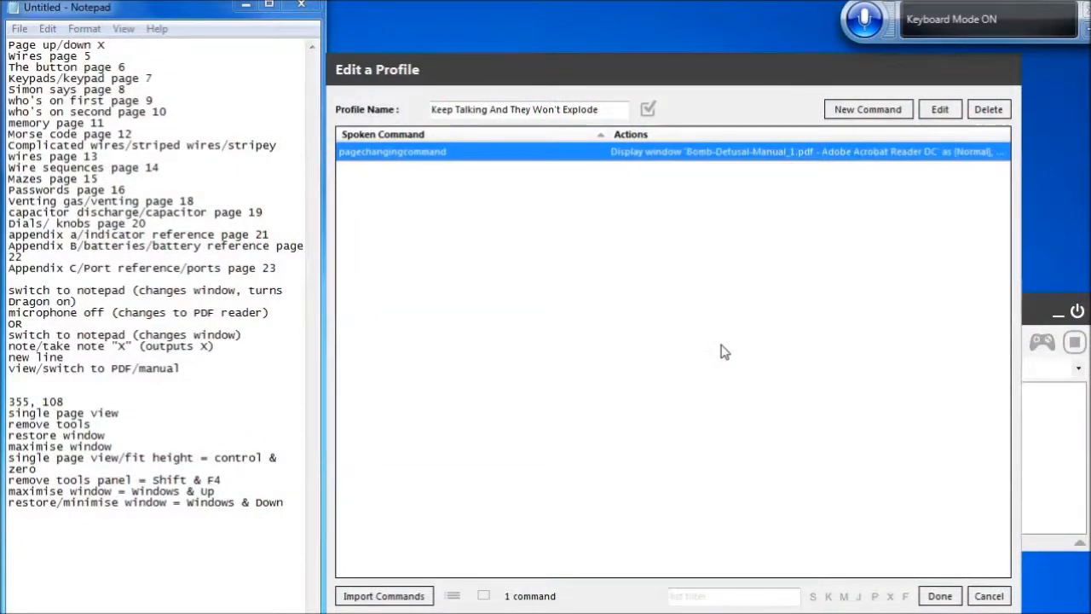
Create a new command whose spoken phrase is Wires
{"action": "left_click", "coordinate": [871, 116]}
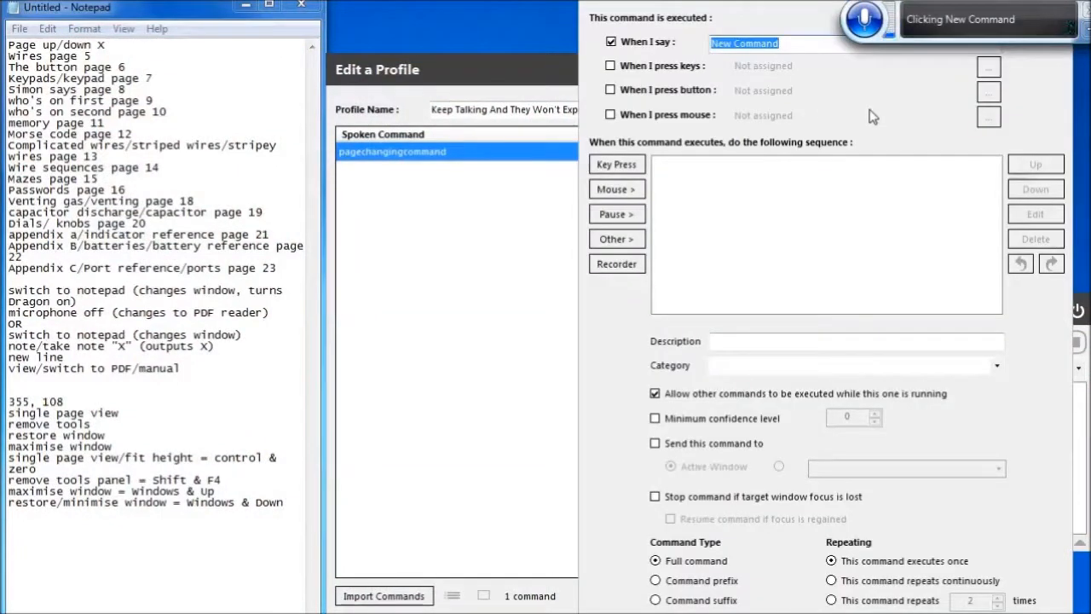
{"action": "key", "text": "BackSpace"}
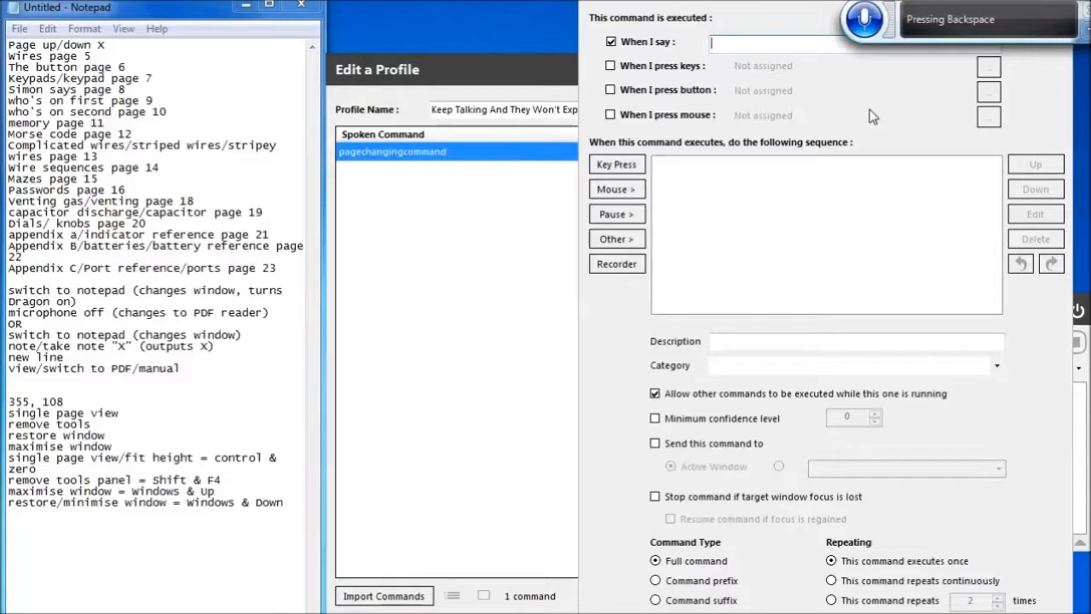
{"action": "type", "text": "Why Harris"}
{"action": "key", "text": "BackSpace"}
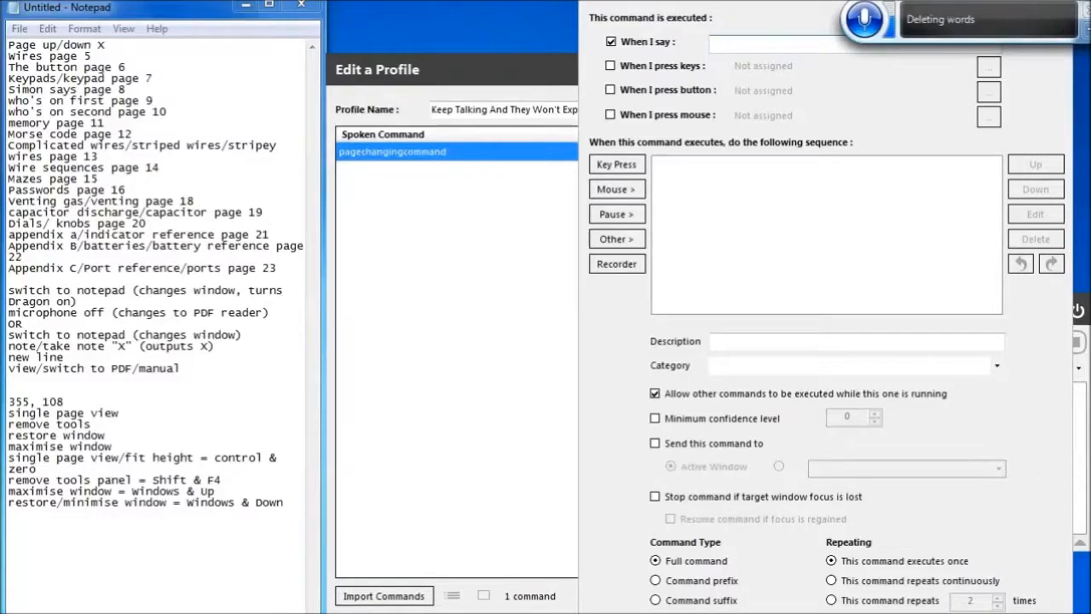
{"action": "type", "text": "Wires"}
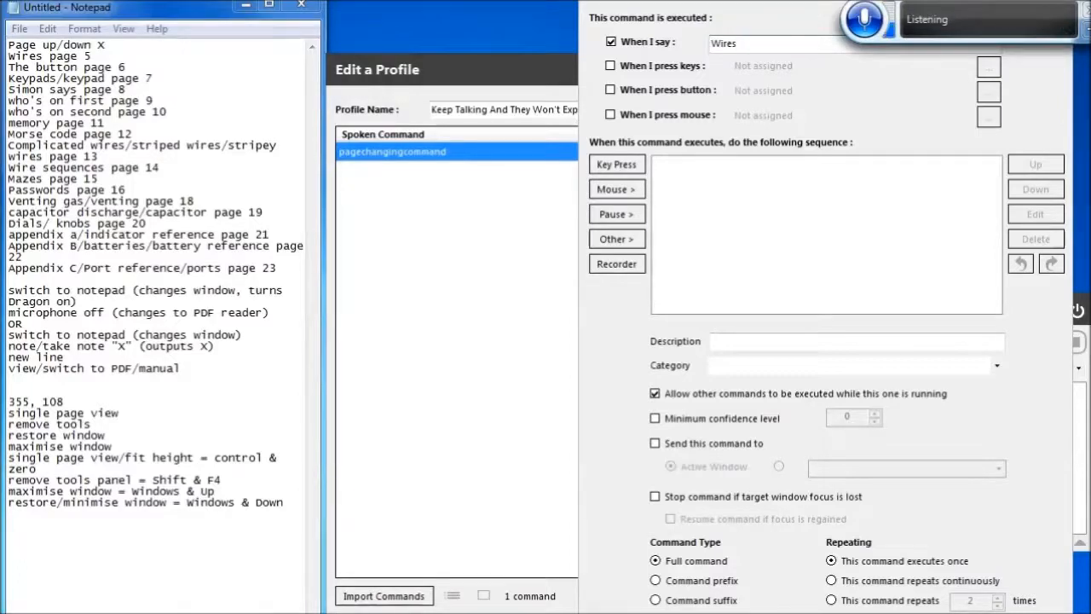
Add a Set an Integer Value action that sets the variable page to 5
{"action": "left_click", "coordinate": [617, 239]}
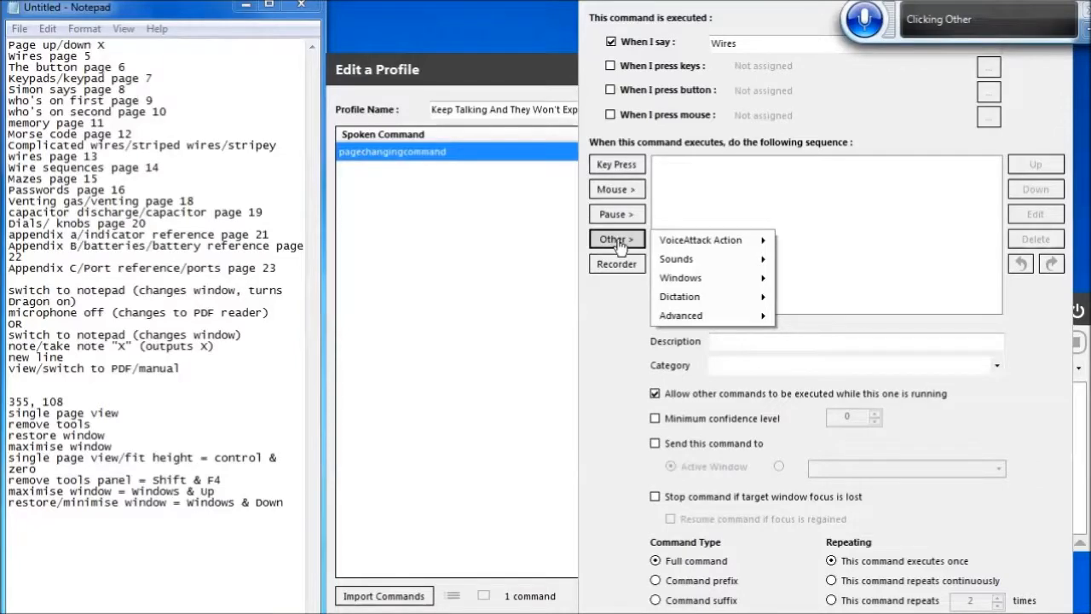
{"action": "left_click", "coordinate": [714, 317]}
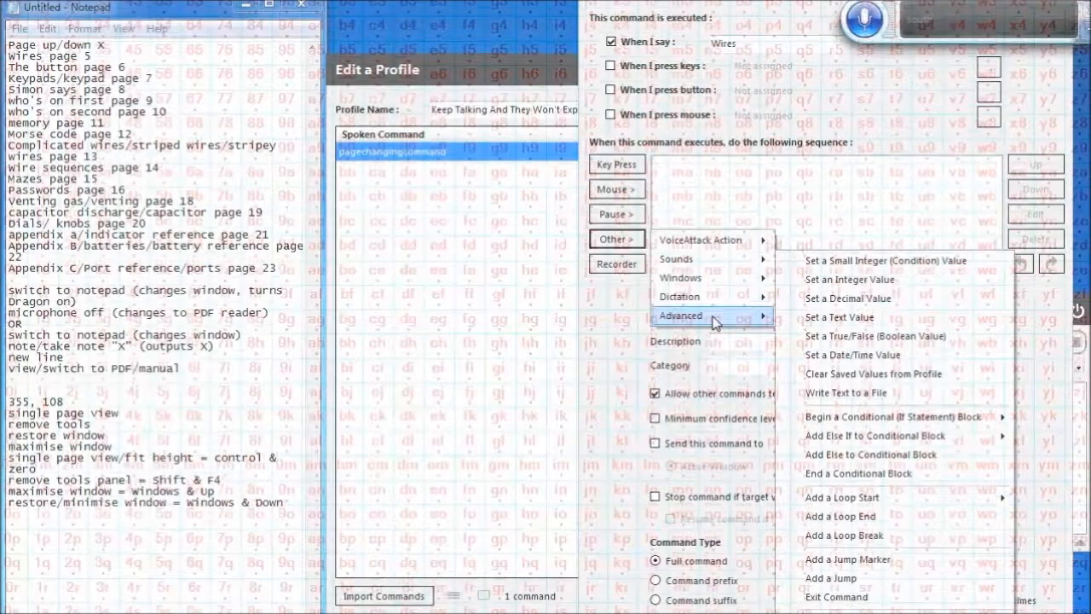
{"action": "left_click", "coordinate": [837, 285]}
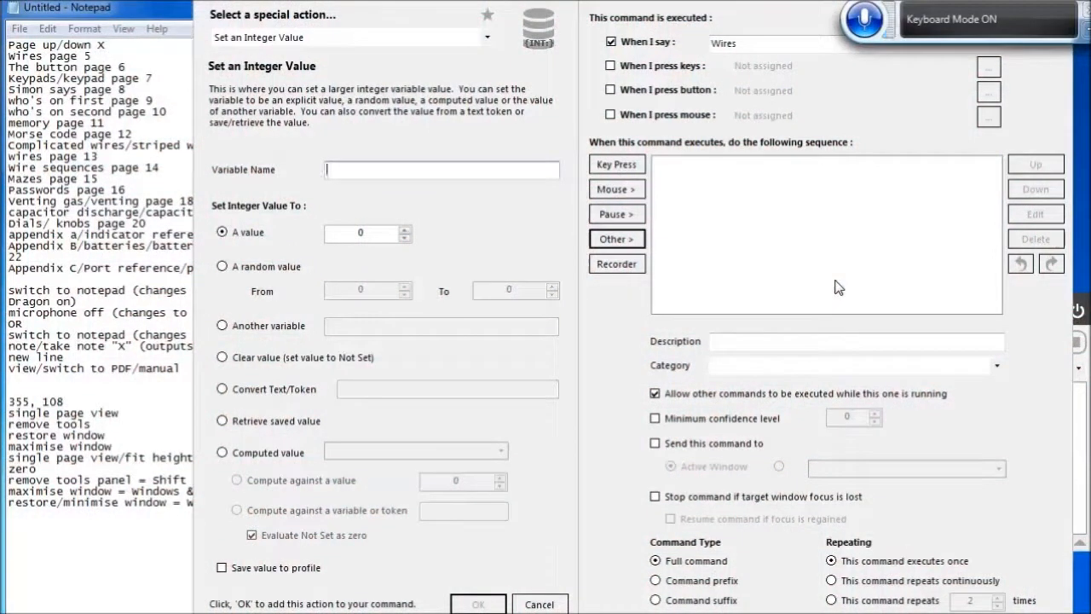
{"action": "type", "text": "Page"}
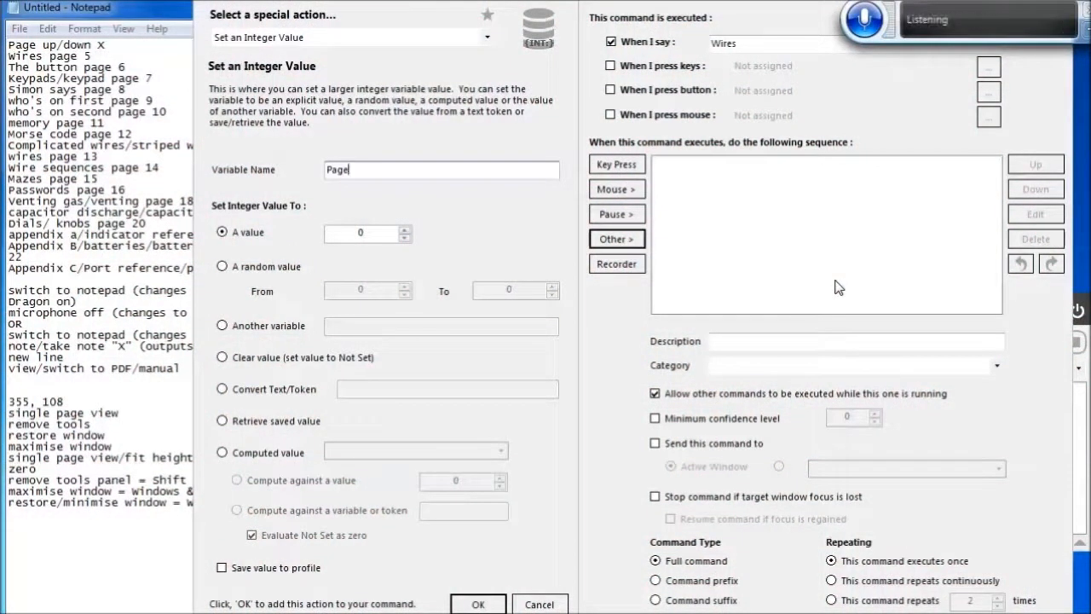
{"action": "key", "text": "Home"}
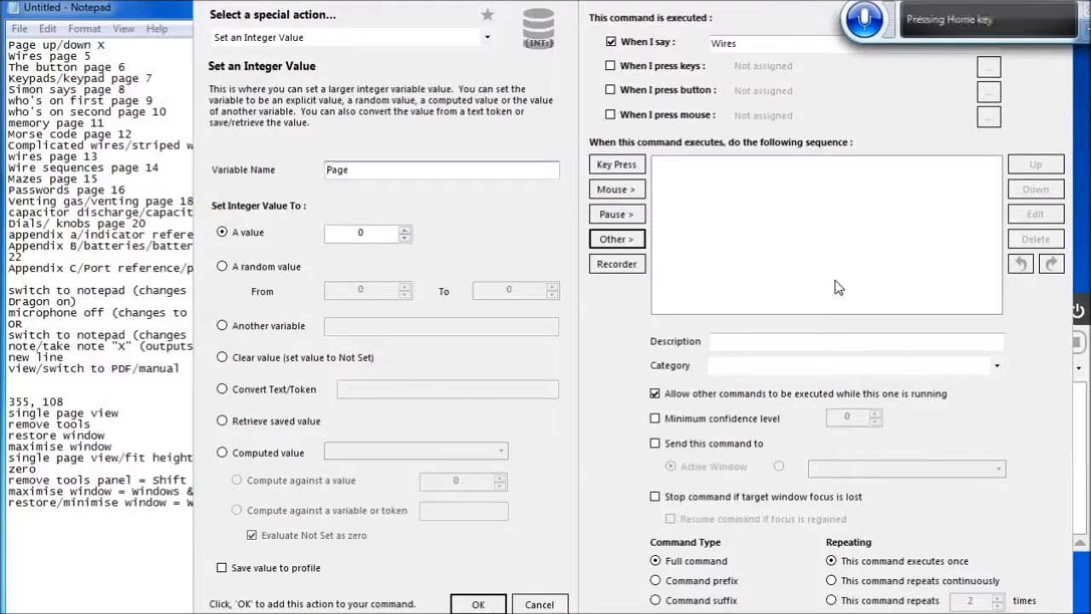
{"action": "type", "text": "p"}
{"action": "key", "text": "Delete"}
{"action": "key", "text": "Tab"}
{"action": "key", "text": "Tab"}
{"action": "type", "text": "5"}
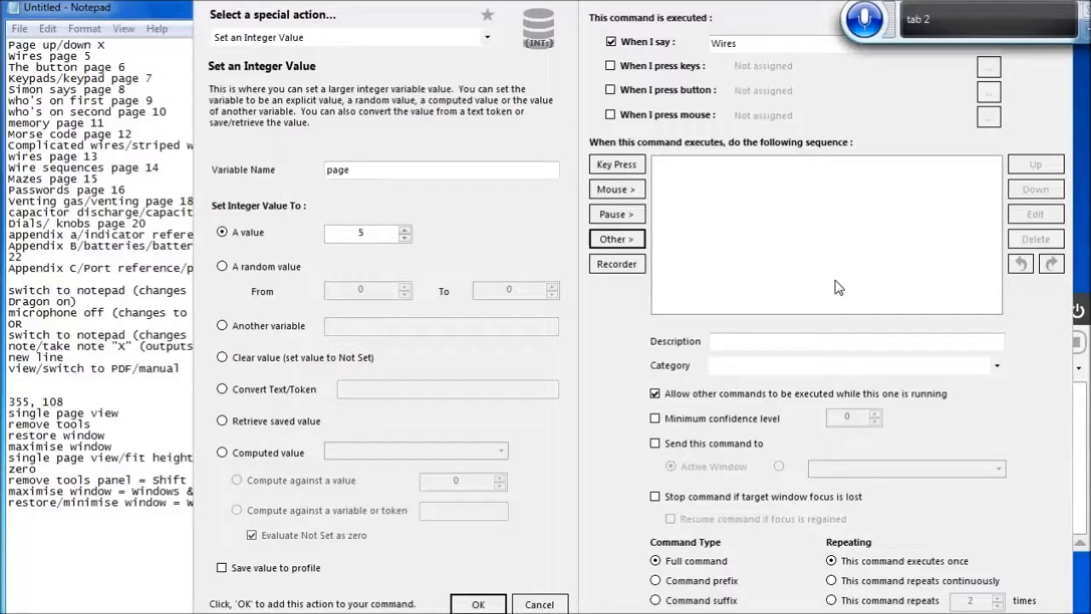
{"action": "left_click", "coordinate": [479, 604]}
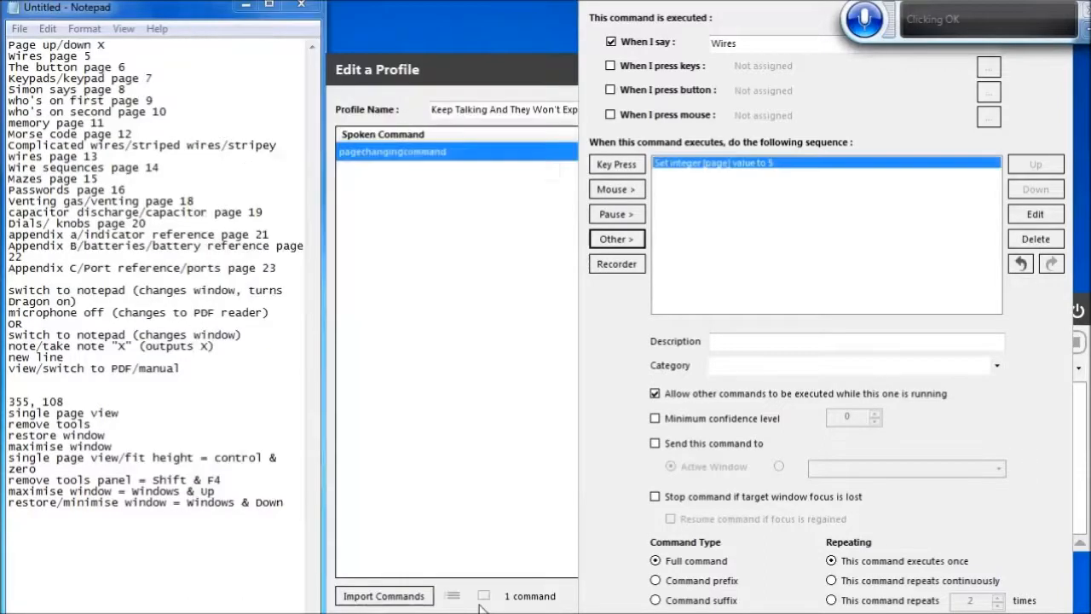
Add an Execute Another Command action running pagechangingcommand and waiting until it completes
{"action": "left_click", "coordinate": [617, 243]}
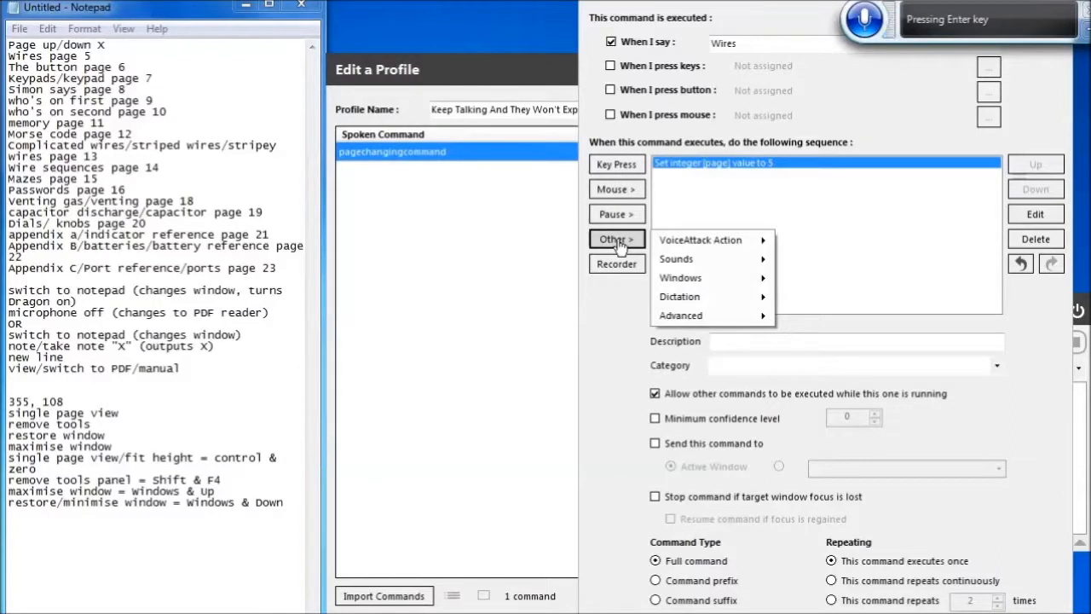
{"action": "key", "text": "Down"}
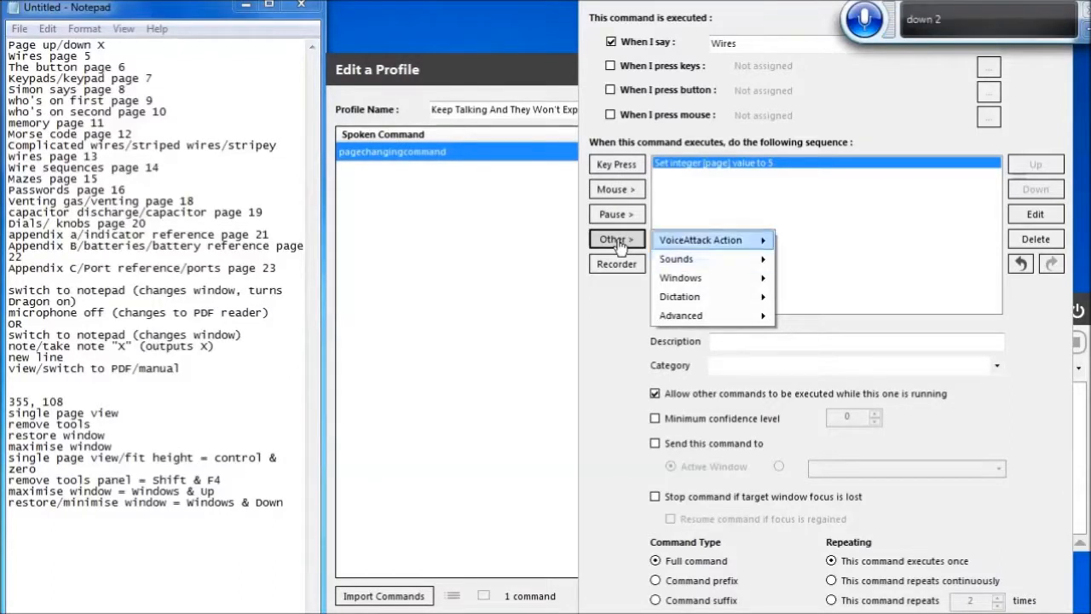
{"action": "key", "text": "Right"}
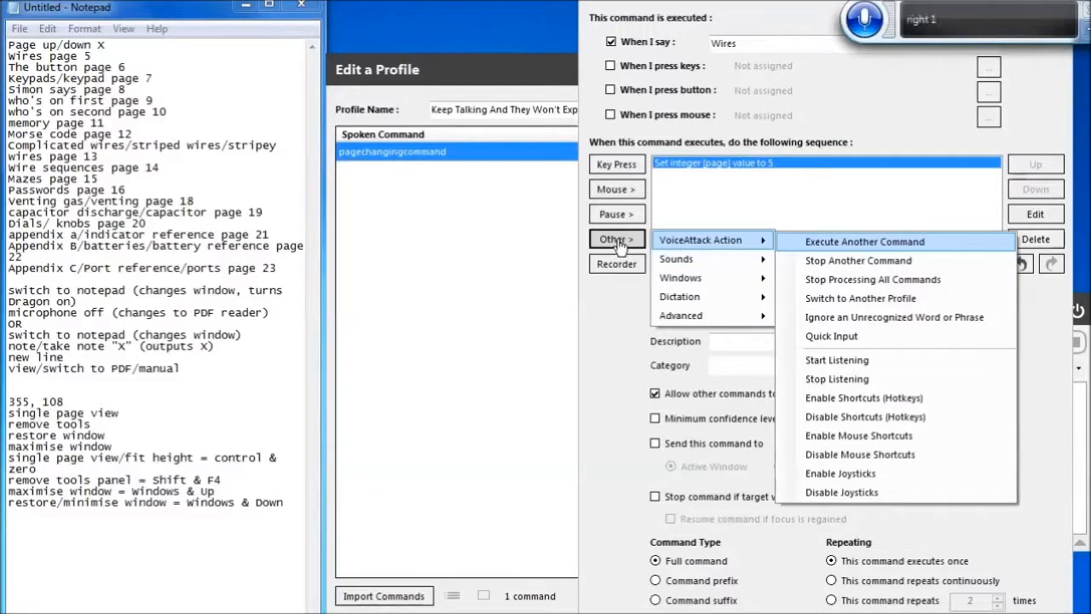
{"action": "key", "text": "Return"}
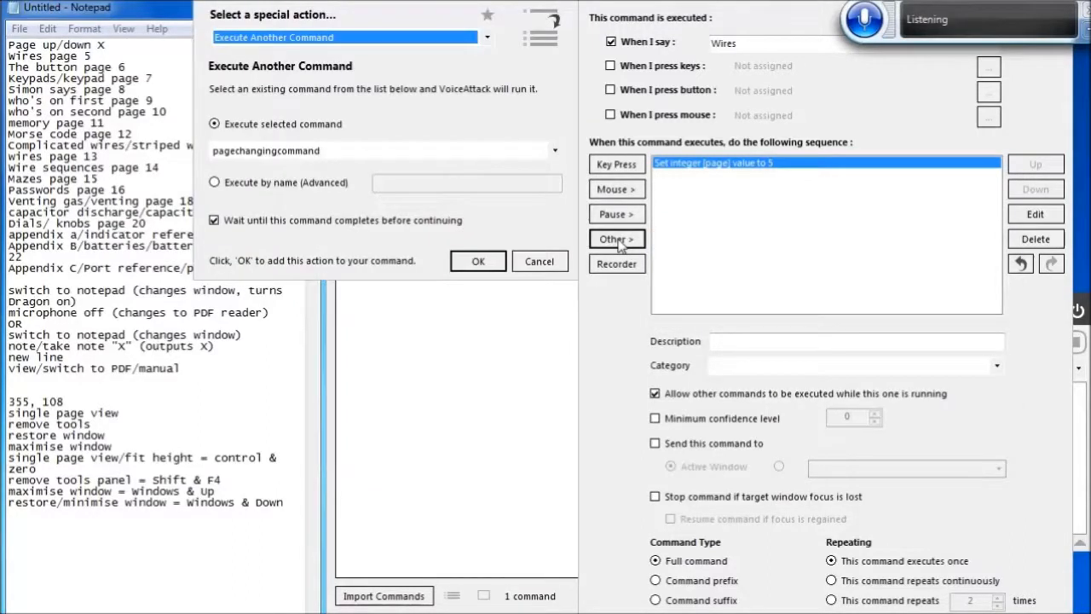
{"action": "left_click", "coordinate": [478, 264]}
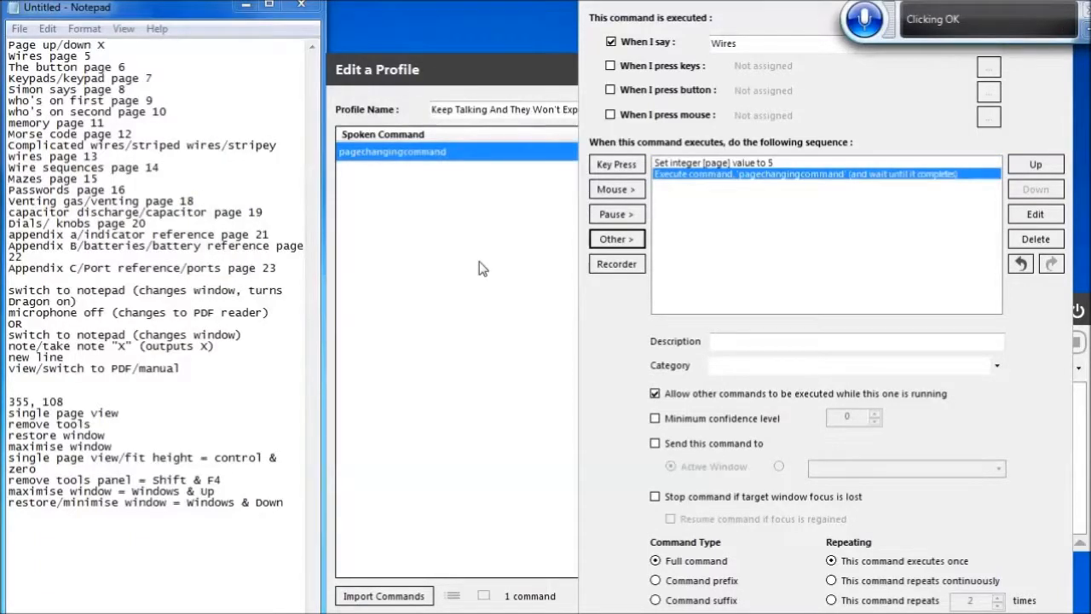
Save the Wires command and return to the profile's command list
{"action": "key", "text": "Tab"}
{"action": "key", "text": "Tab"}
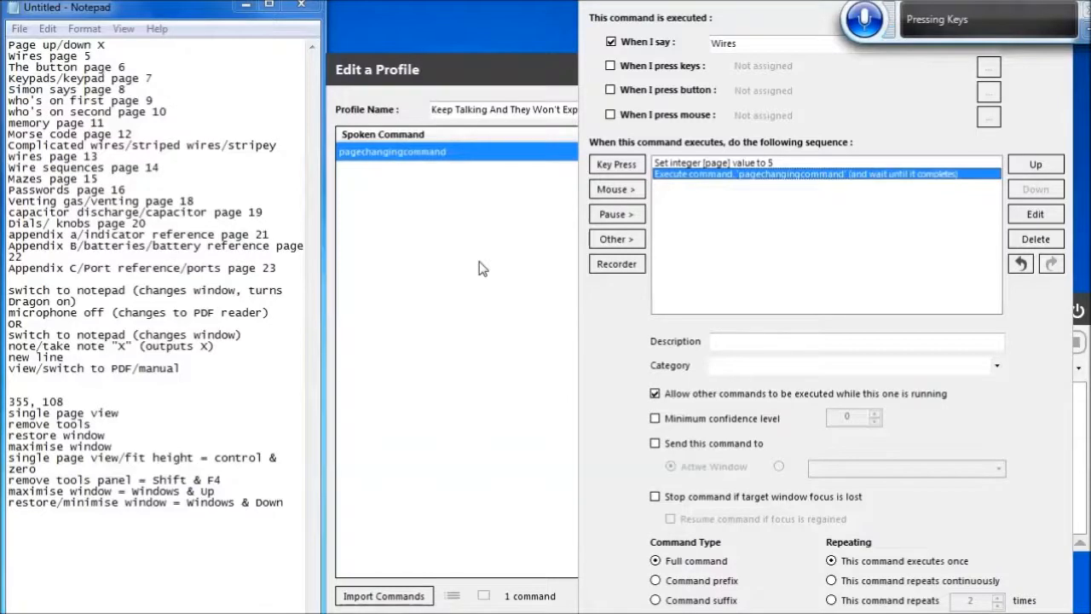
{"action": "key", "text": "Return"}
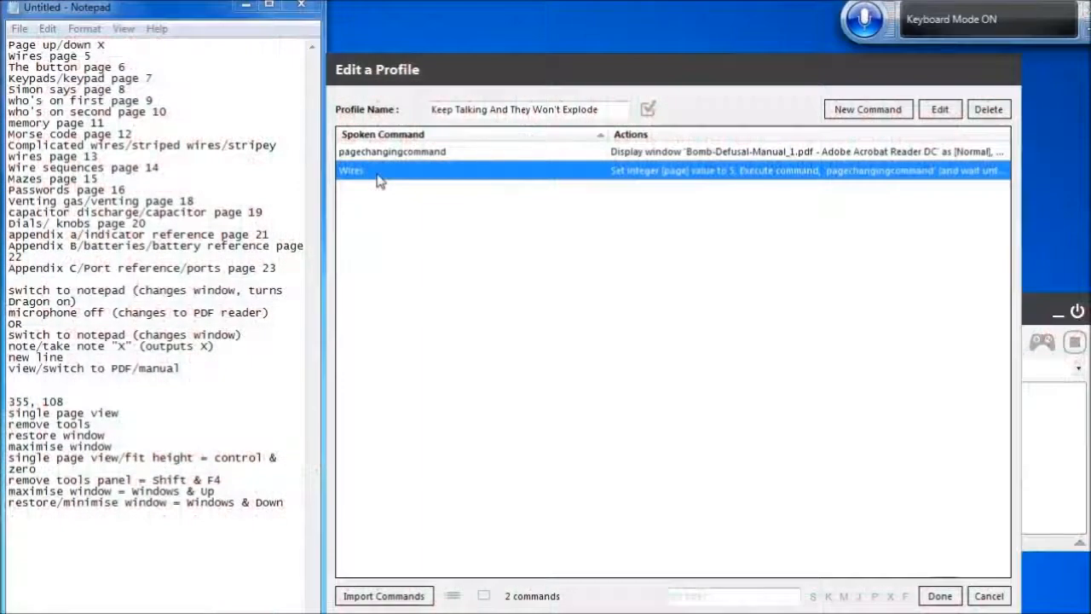
Reopen the Wires command, change its spoken phrase to Wires page, and save it
{"action": "key", "text": "Return"}
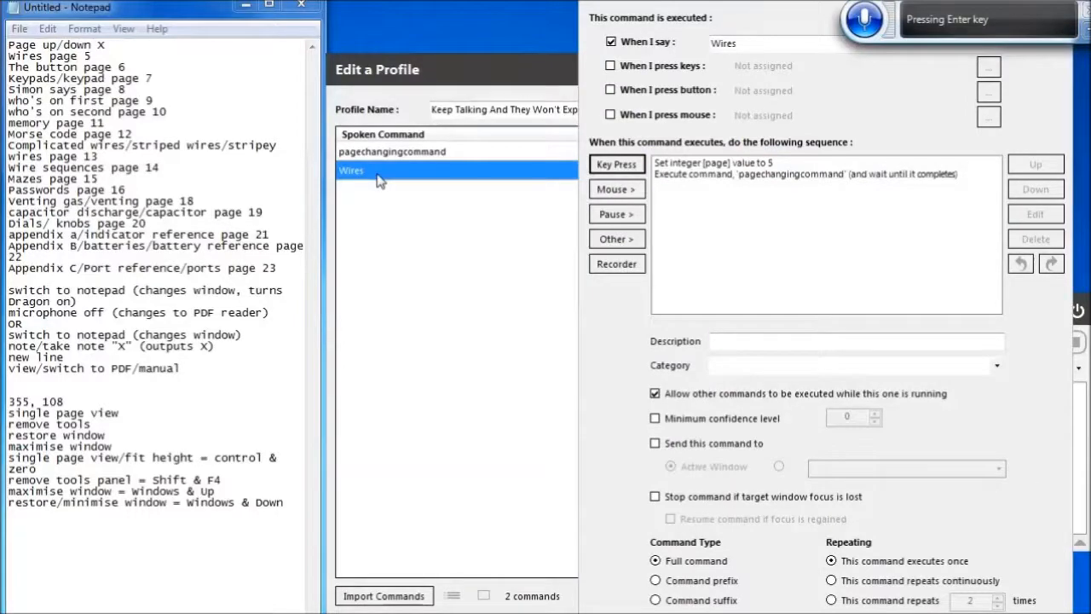
{"action": "left_click", "coordinate": [774, 47]}
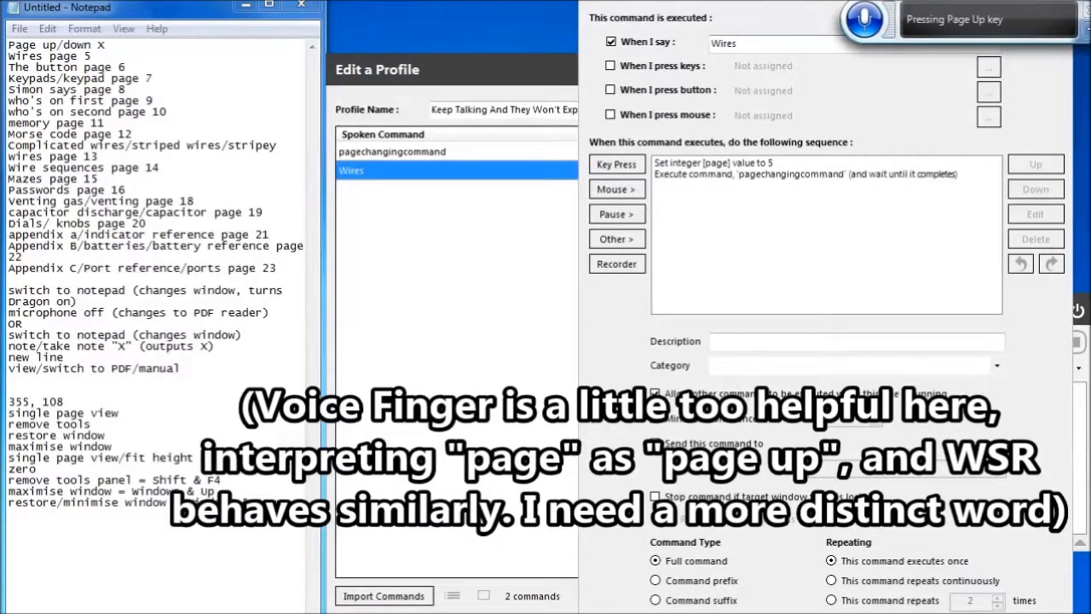
{"action": "type", "text": "page"}
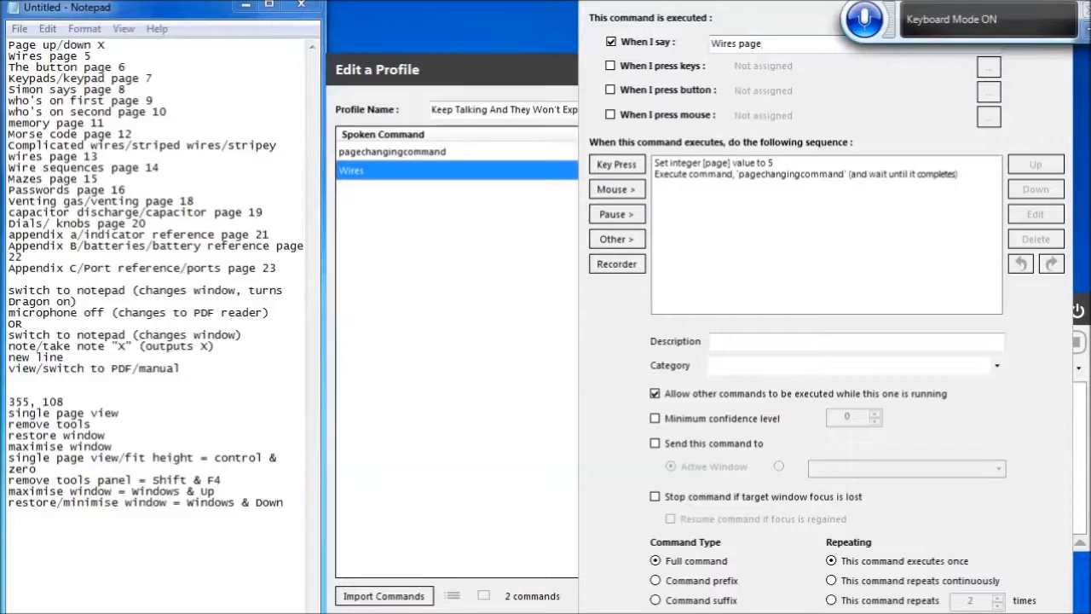
{"action": "key", "text": "Return"}
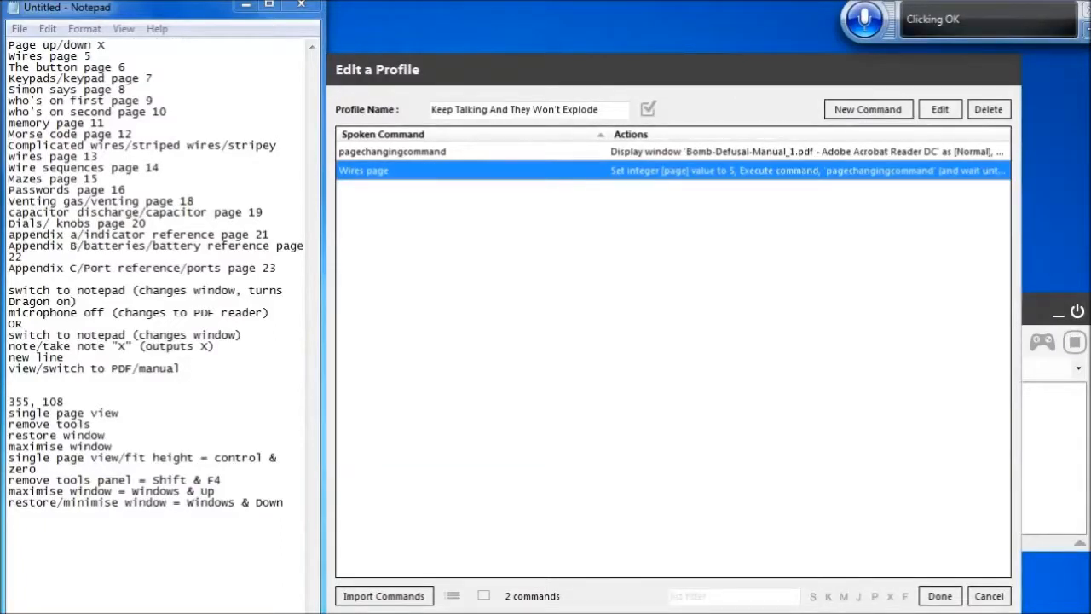
Create a new command whose spoken phrase is The button page
{"action": "left_click", "coordinate": [872, 117]}
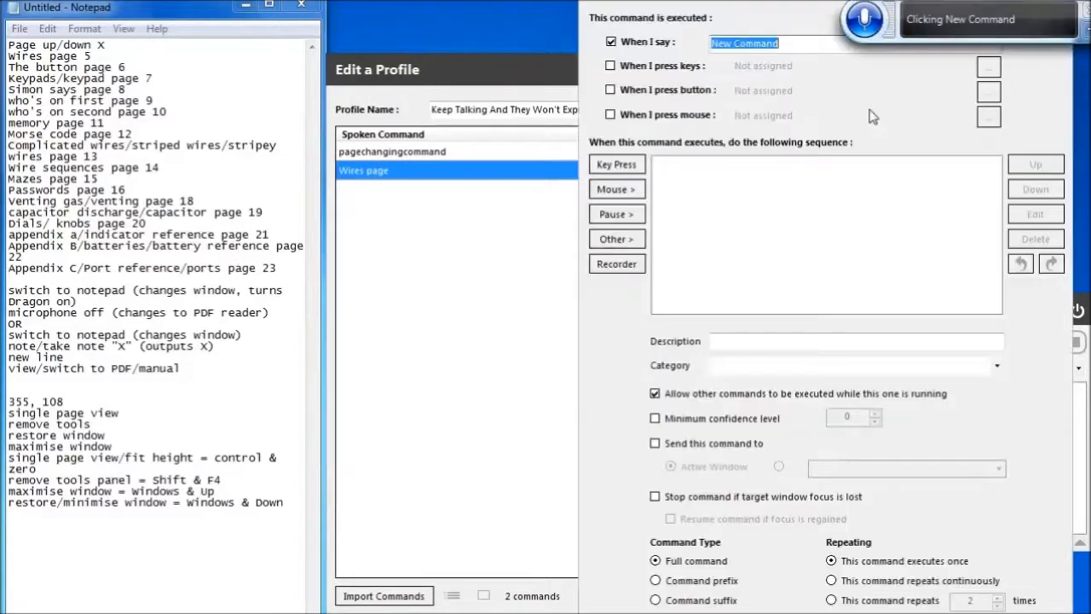
{"action": "key", "text": "BackSpace"}
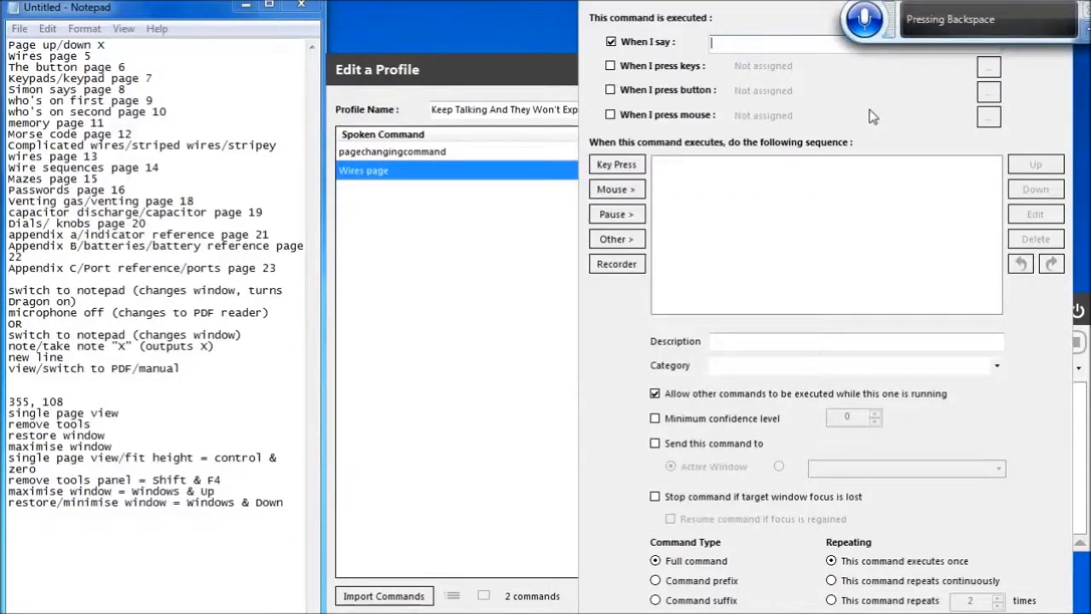
{"action": "type", "text": "The pattern page"}
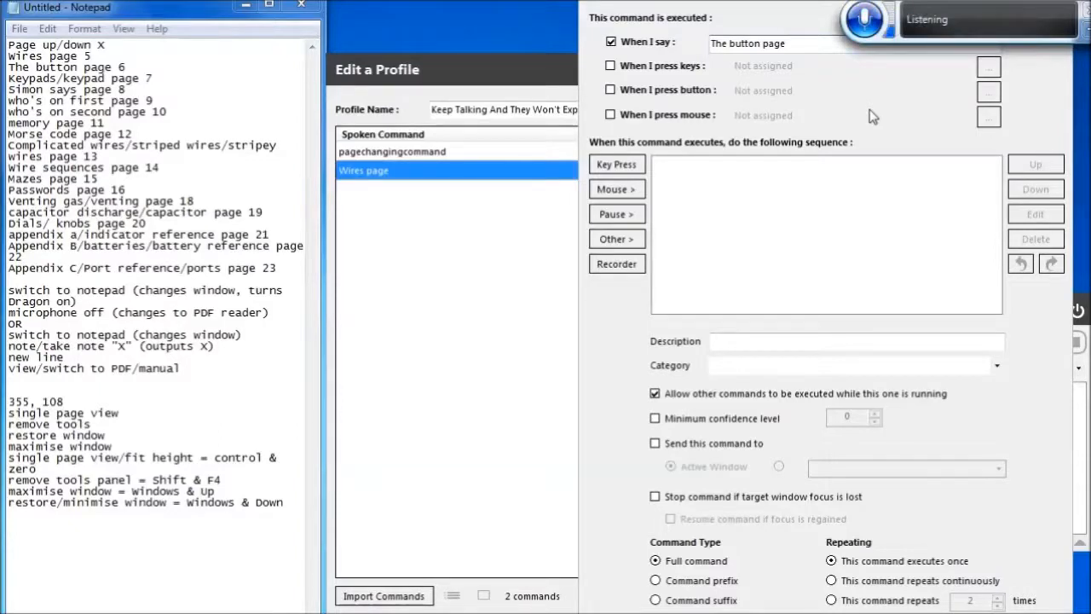
{"action": "type", "text": "the button page"}
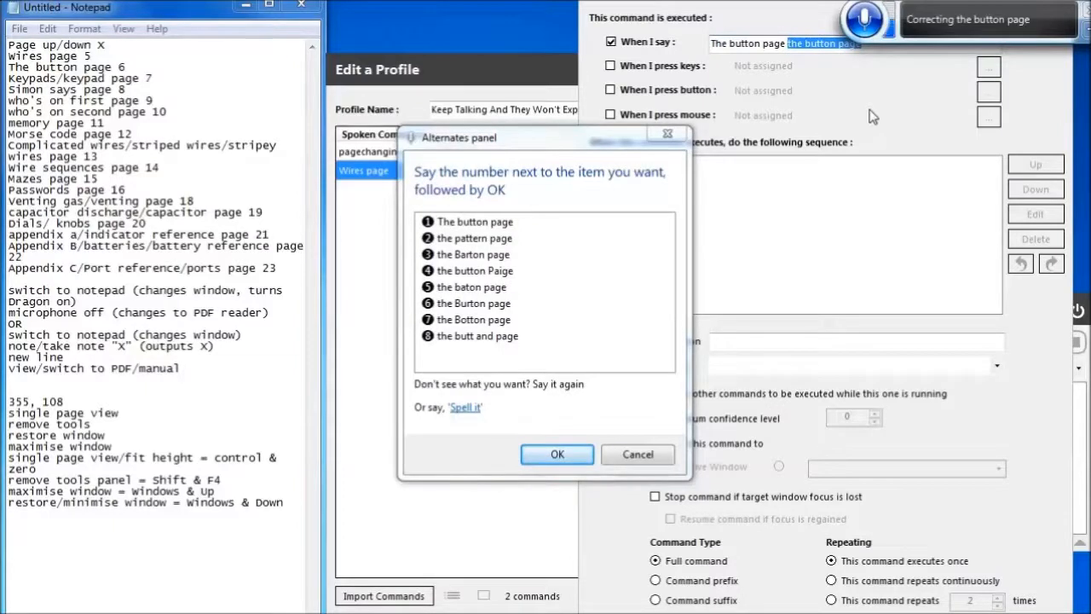
{"action": "type", "text": "2"}
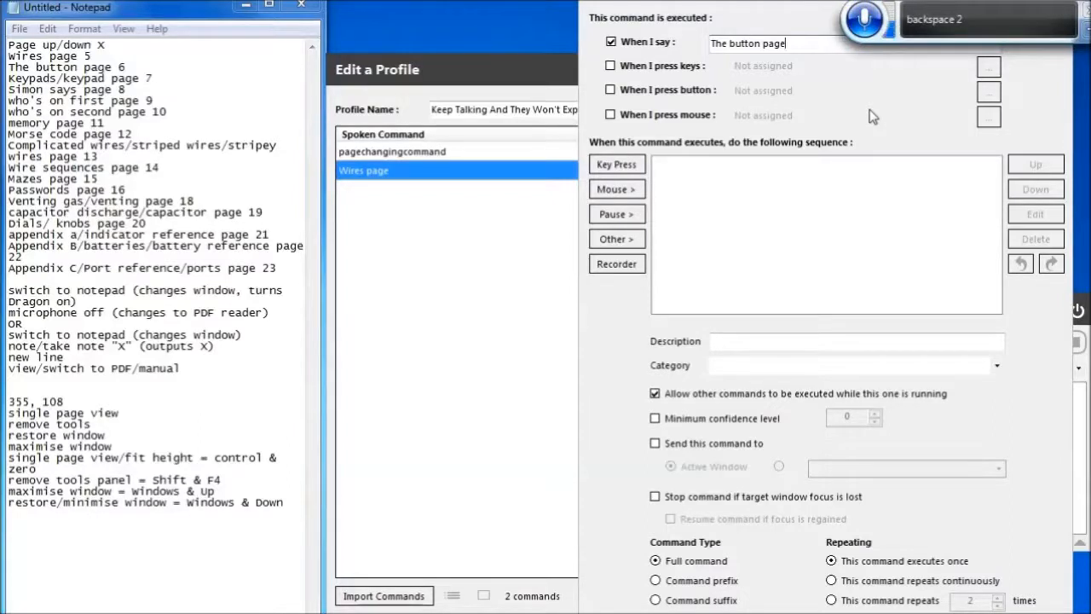
Paste the execute pagechangingcommand action into the new command's action sequence
{"action": "key", "text": "Tab"}
{"action": "key", "text": "Tab"}
{"action": "key", "text": "Tab"}
{"action": "key", "text": "Tab"}
{"action": "key", "text": "Tab"}
{"action": "key", "text": "Tab"}
{"action": "key", "text": "Tab"}
{"action": "key", "text": "Tab"}
{"action": "key", "text": "Tab"}
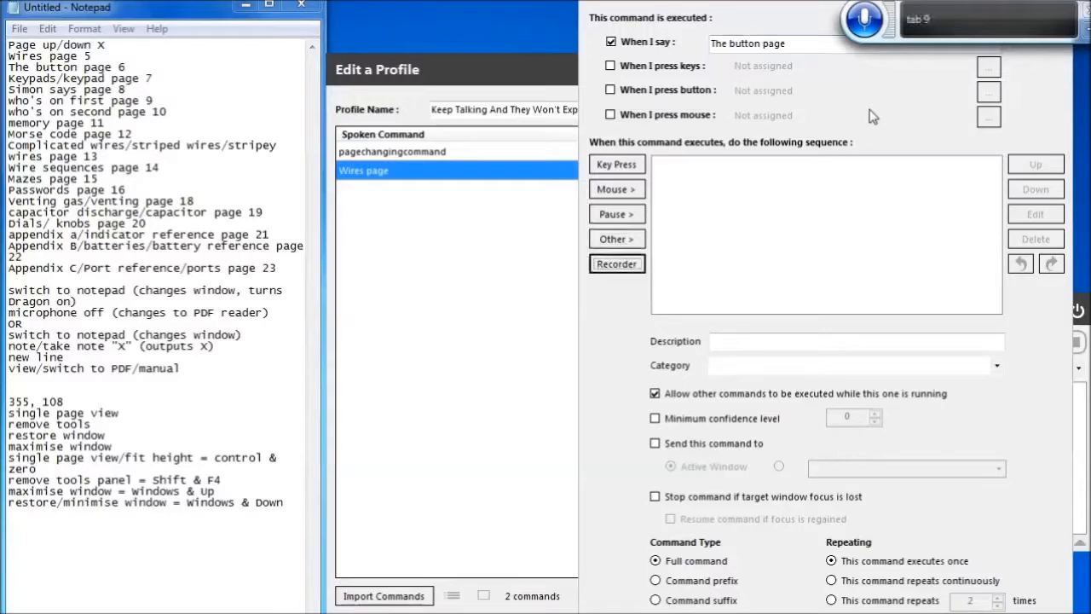
{"action": "key", "text": "Tab"}
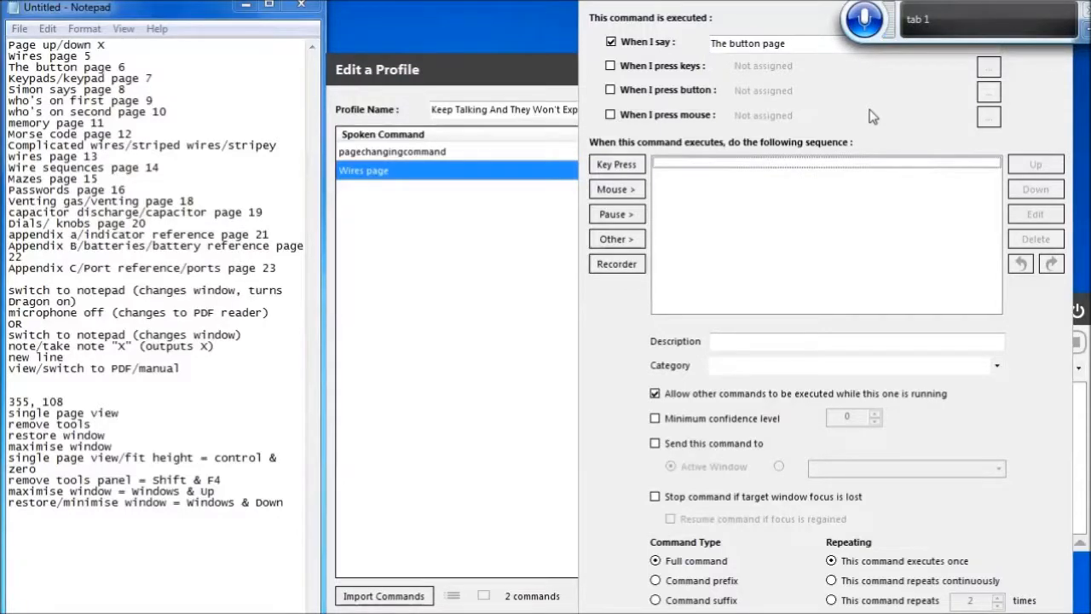
{"action": "key", "text": "ctrl+v"}
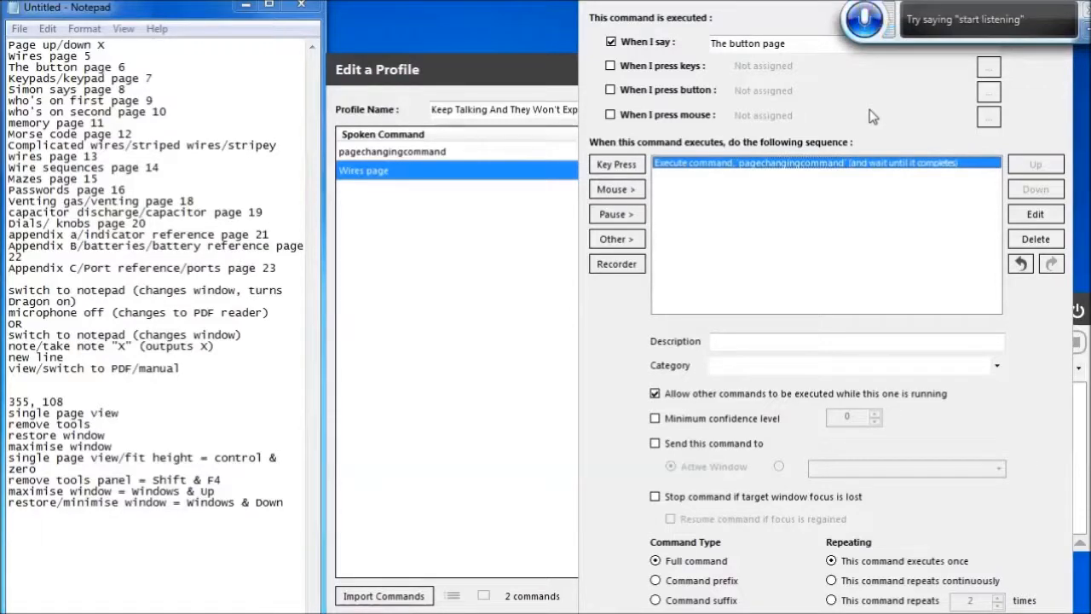
Add a Set an Integer Value action assigning 6 to the variable pages, and move it above the execute-command action
{"action": "left_click", "coordinate": [615, 239]}
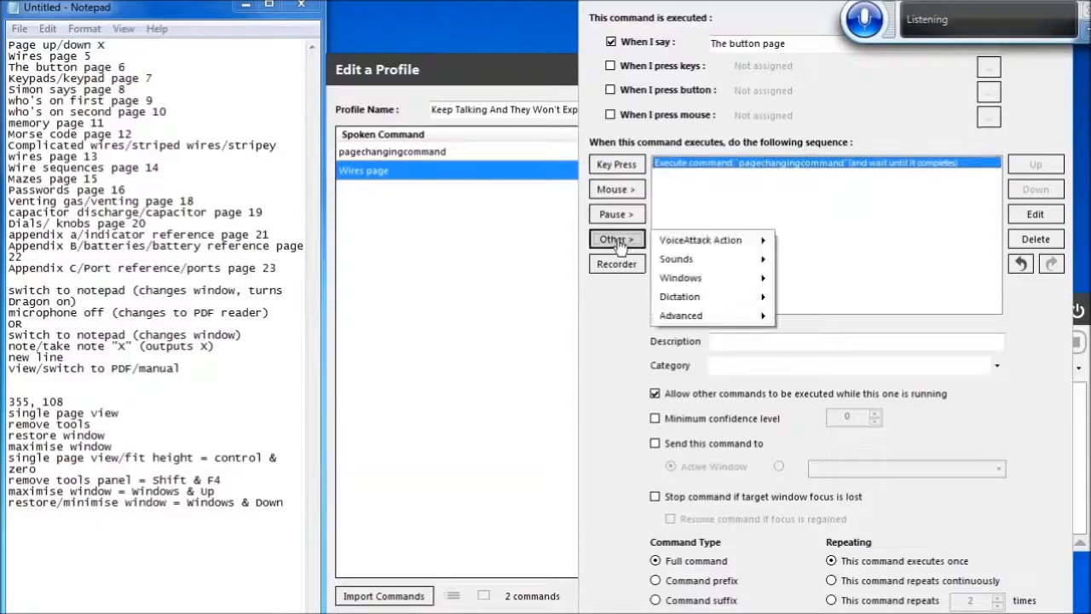
{"action": "key", "text": "Down"}
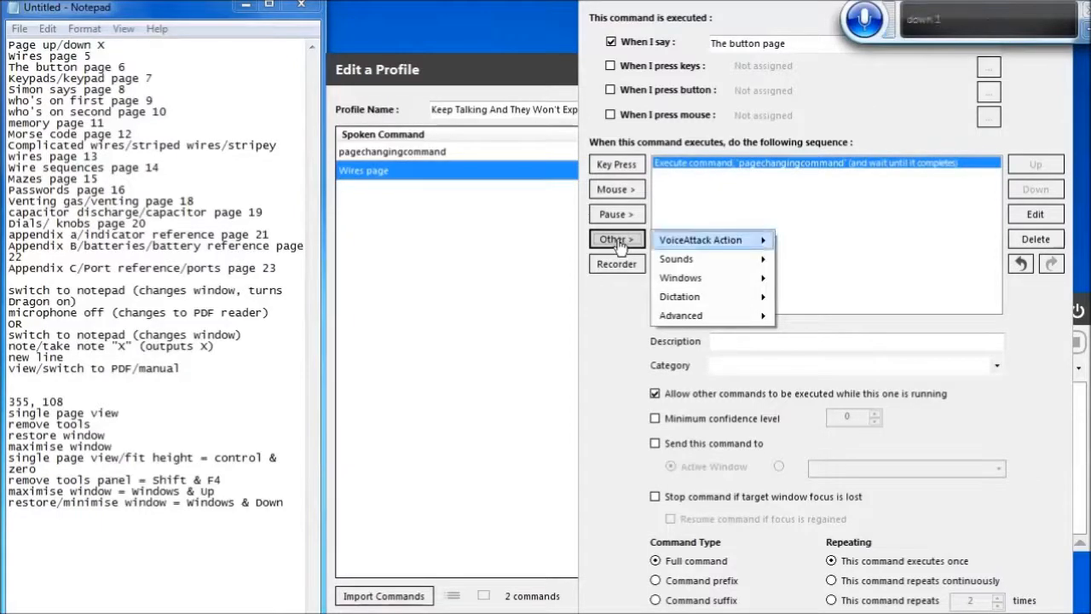
{"action": "key", "text": "Left"}
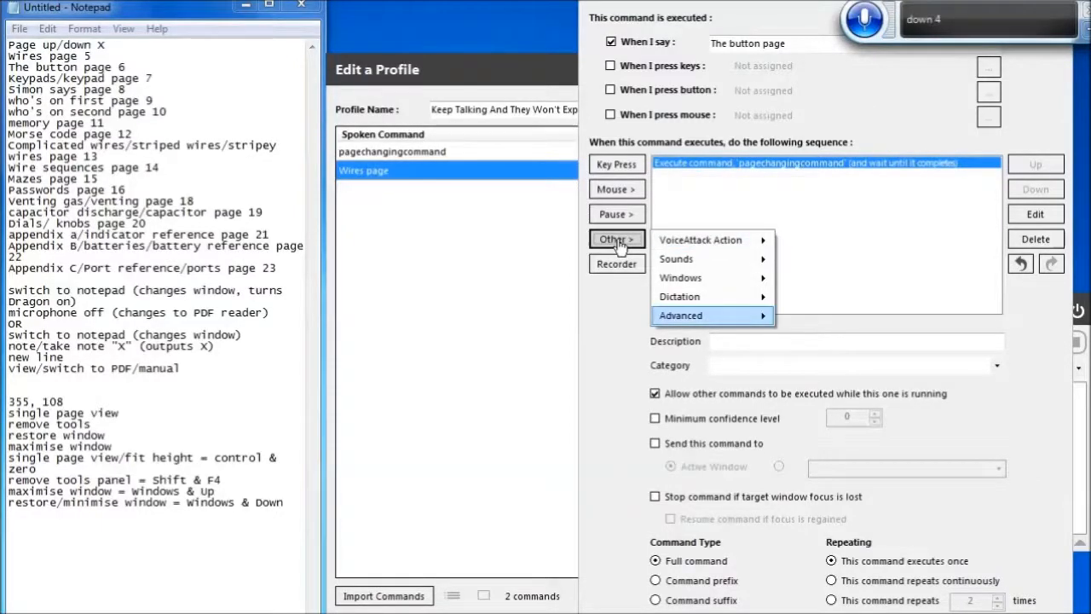
{"action": "key", "text": "Right"}
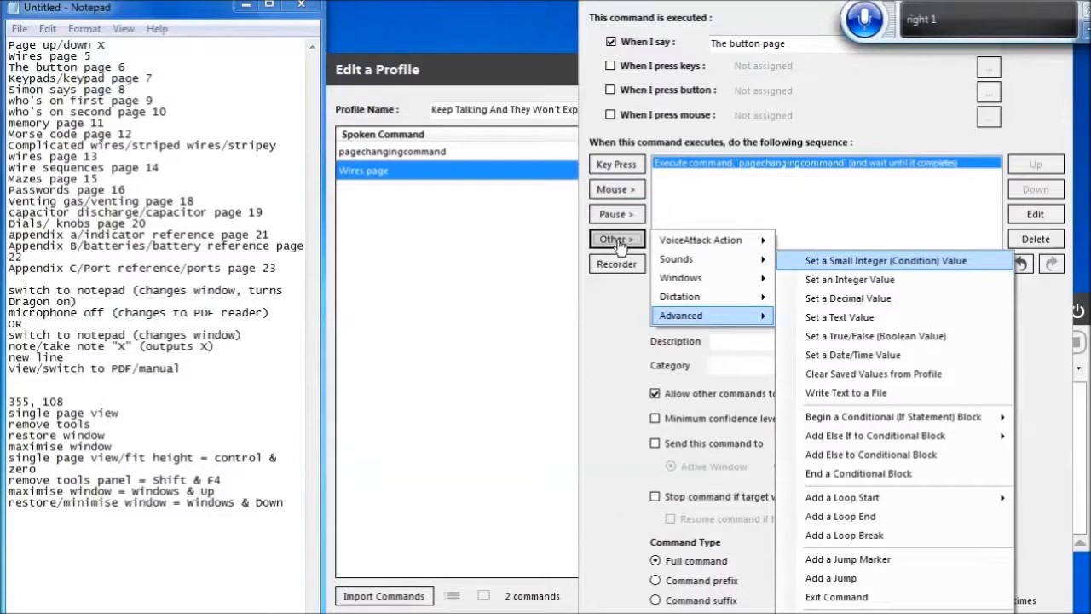
{"action": "key", "text": "Down"}
{"action": "key", "text": "Return"}
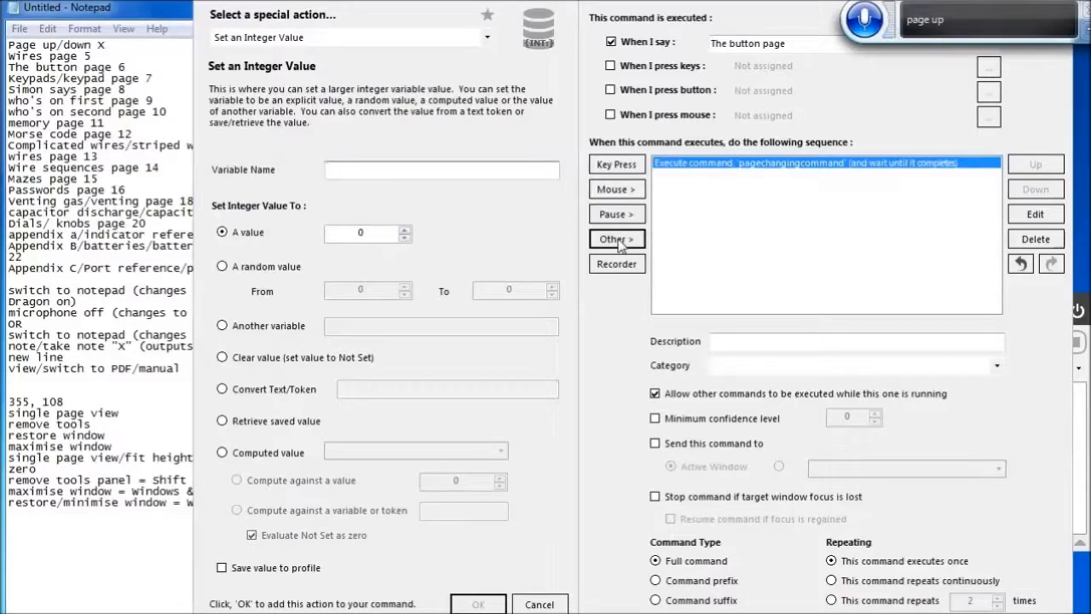
{"action": "type", "text": "PP"}
{"action": "key", "text": "BackSpace"}
{"action": "key", "text": "BackSpace"}
{"action": "type", "text": "p"}
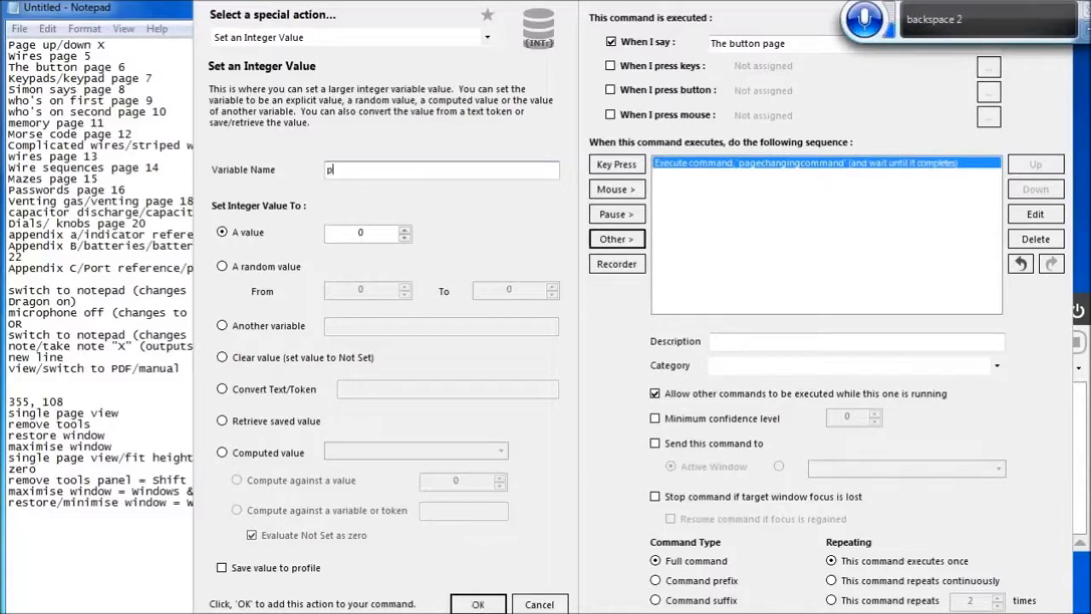
{"action": "type", "text": "ag"}
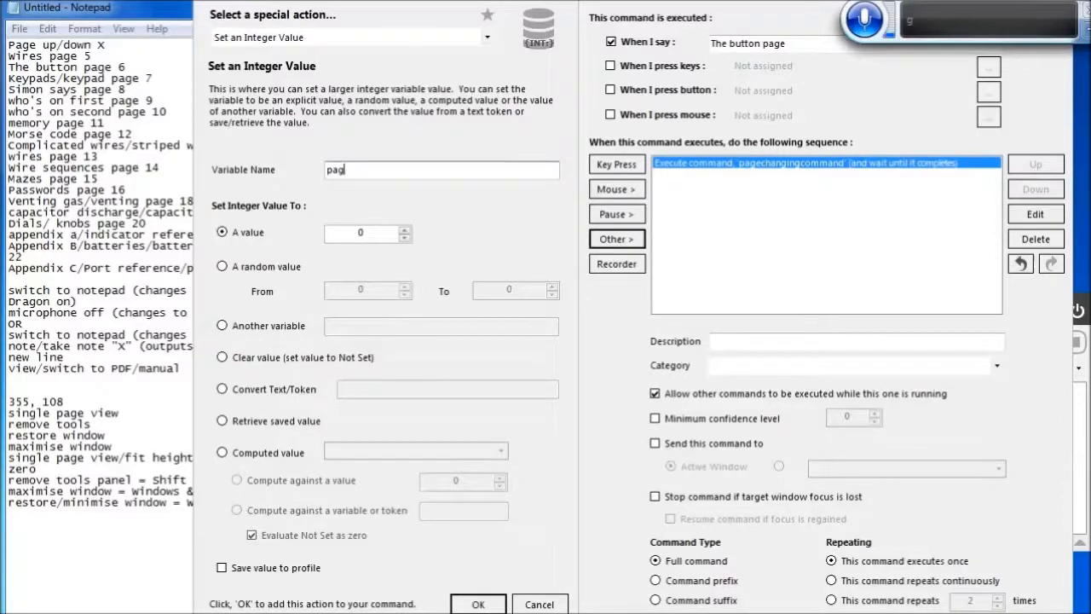
{"action": "type", "text": " ES"}
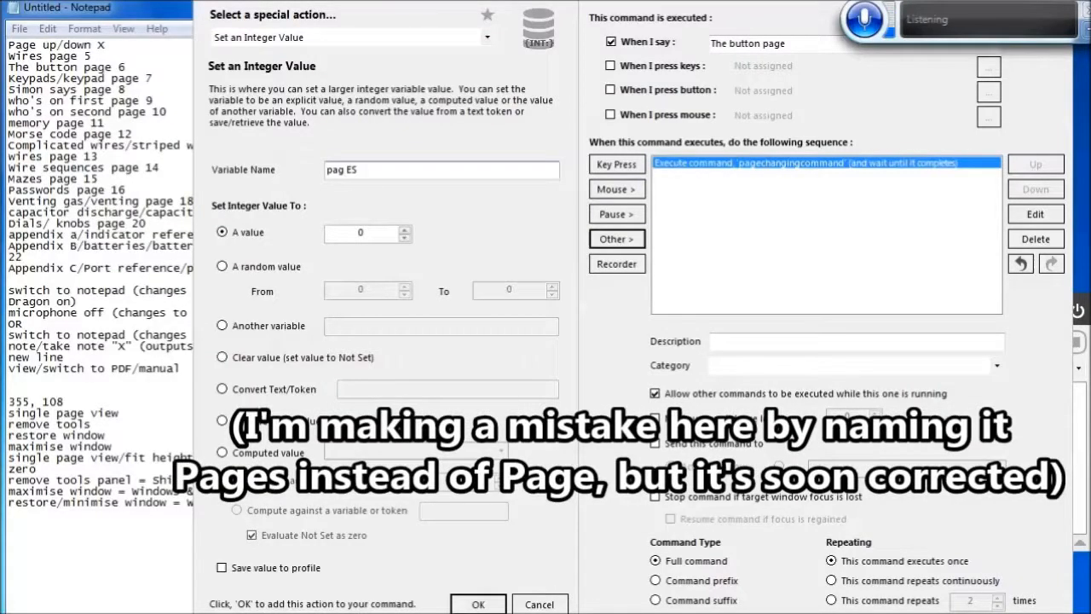
{"action": "key", "text": "BackSpace"}
{"action": "key", "text": "BackSpace"}
{"action": "key", "text": "BackSpace"}
{"action": "type", "text": "E"}
{"action": "key", "text": "BackSpace"}
{"action": "key", "text": "BackSpace"}
{"action": "type", "text": "e"}
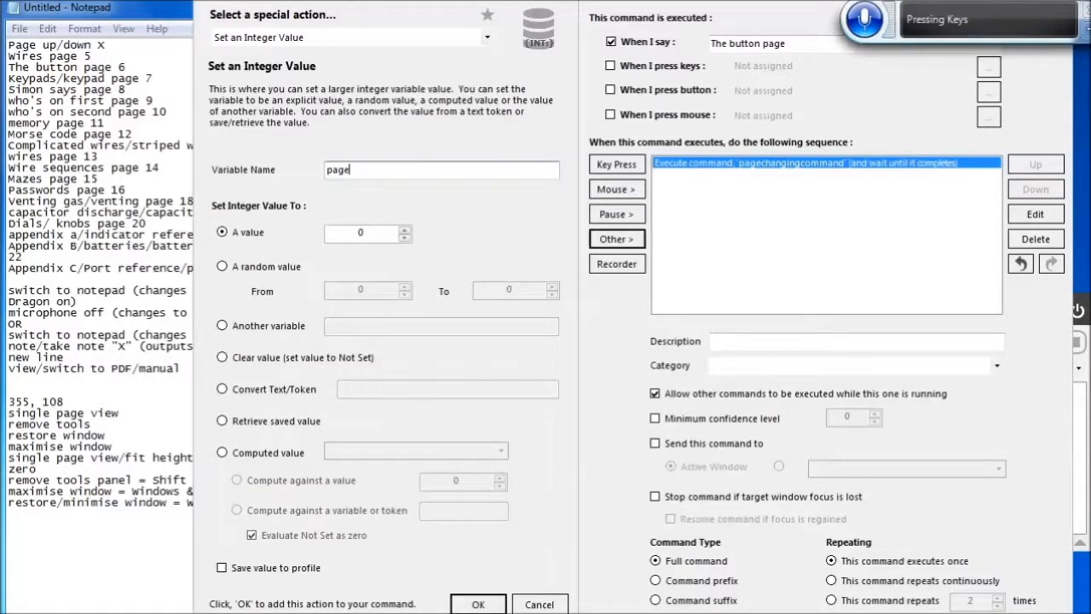
{"action": "type", "text": "s"}
{"action": "key", "text": "Tab"}
{"action": "key", "text": "Tab"}
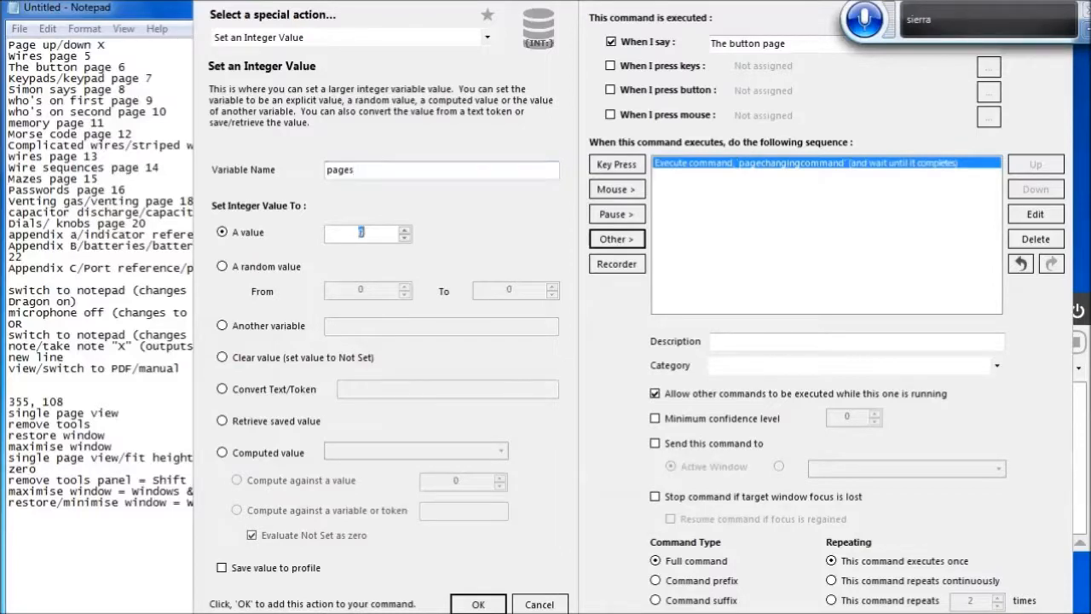
{"action": "type", "text": "6"}
{"action": "left_click", "coordinate": [478, 604]}
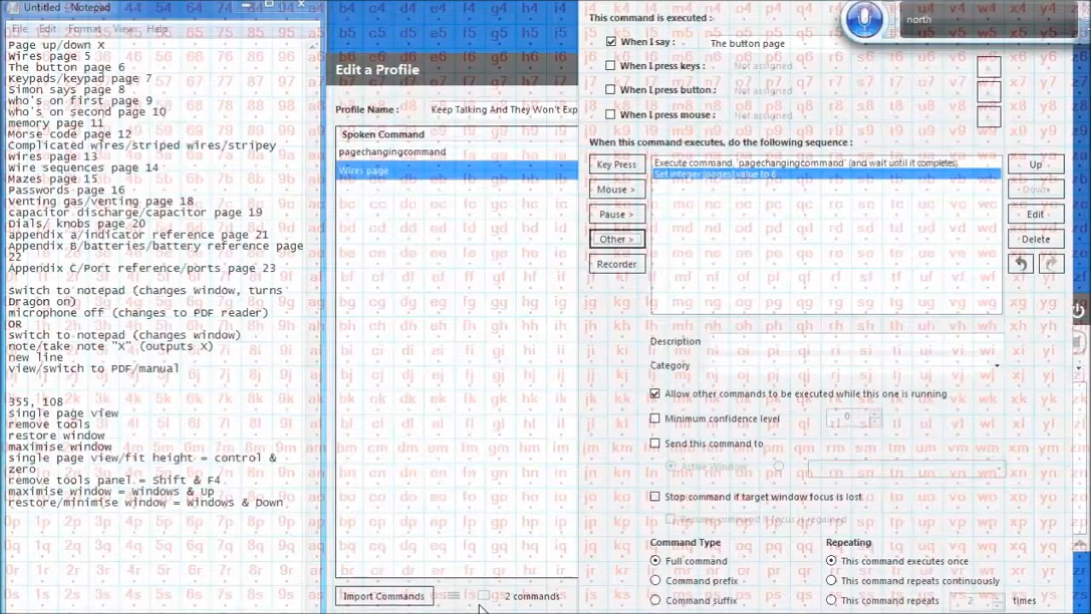
{"action": "left_click", "coordinate": [1050, 168]}
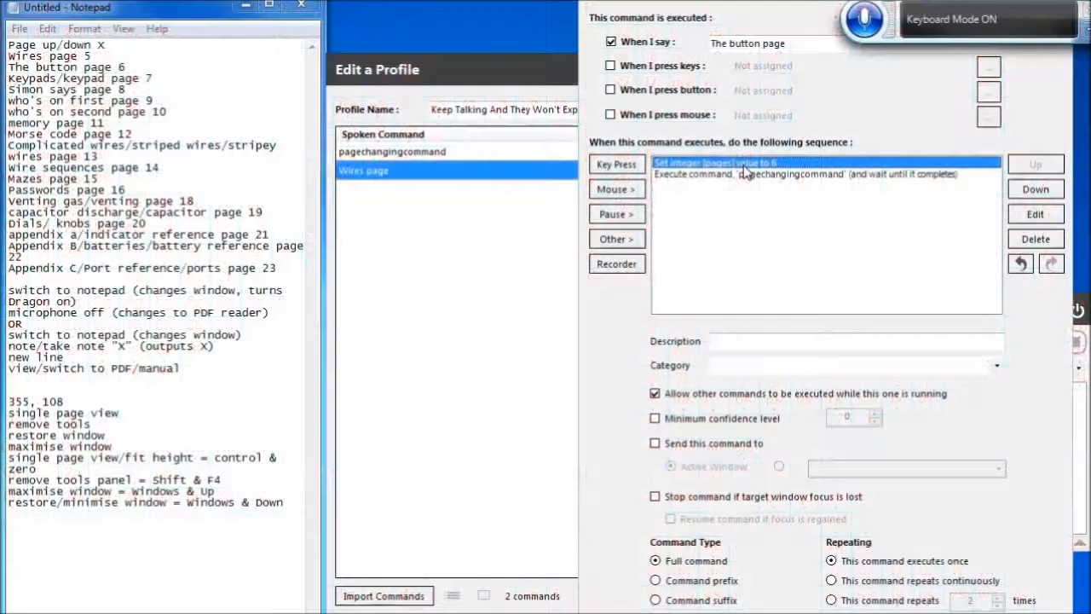
Copy both actions of the command and save The button page command
{"action": "key", "text": "shift+Down"}
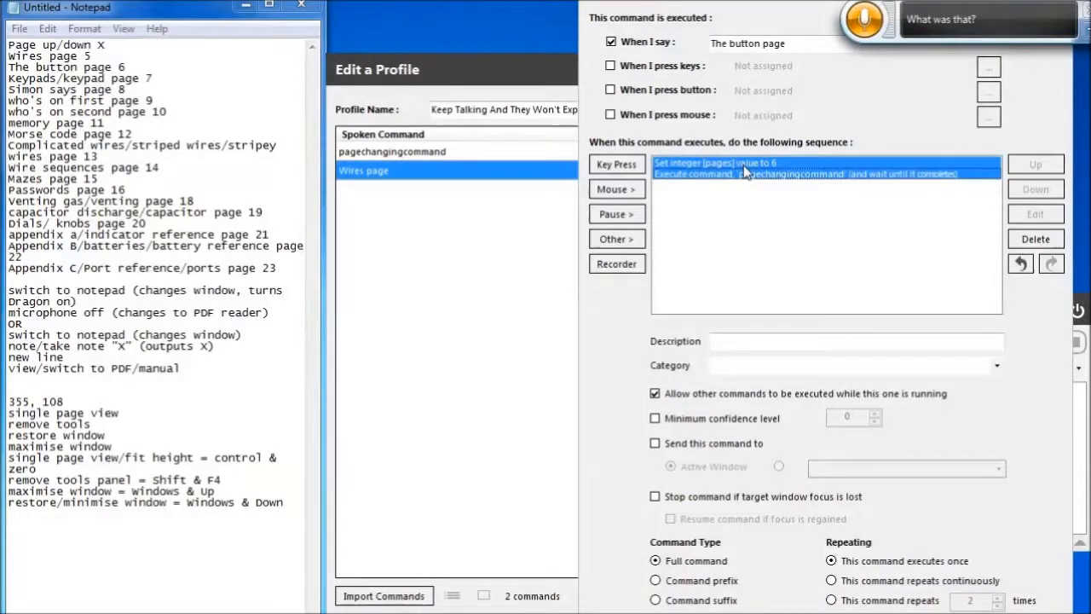
{"action": "key", "text": "ctrl+c"}
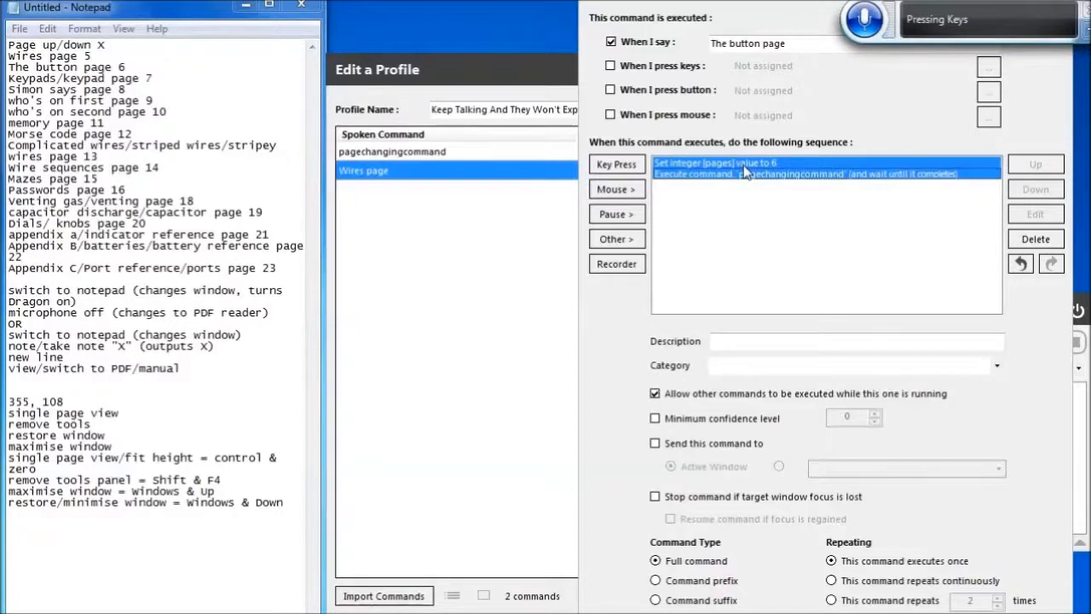
{"action": "key", "text": "Return"}
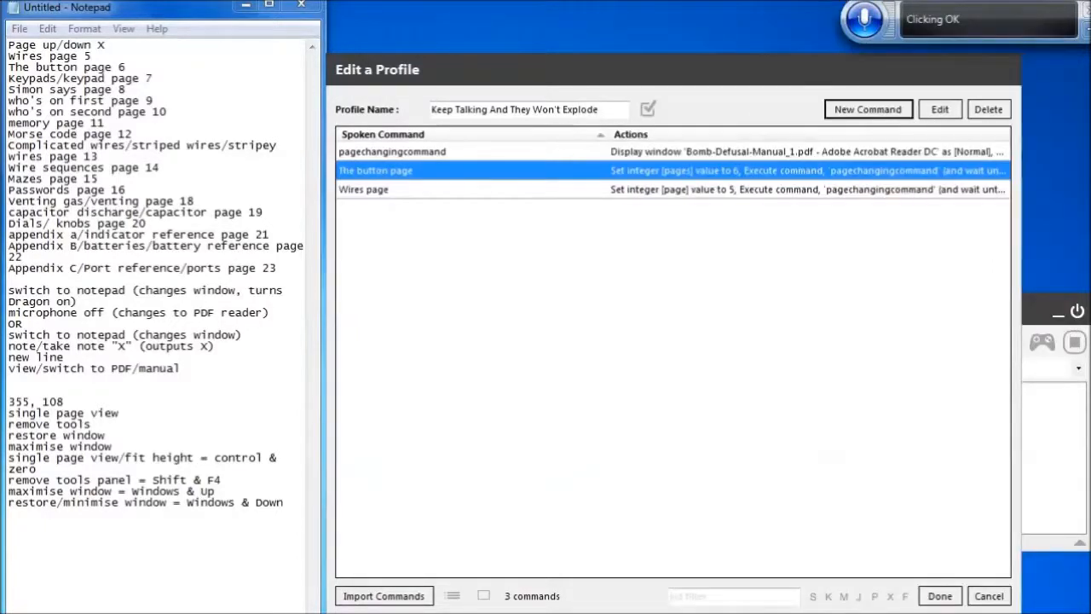
Create a new command with spoken phrase [keypads; keypad] page and paste the copied actions into it
{"action": "left_click", "coordinate": [869, 113]}
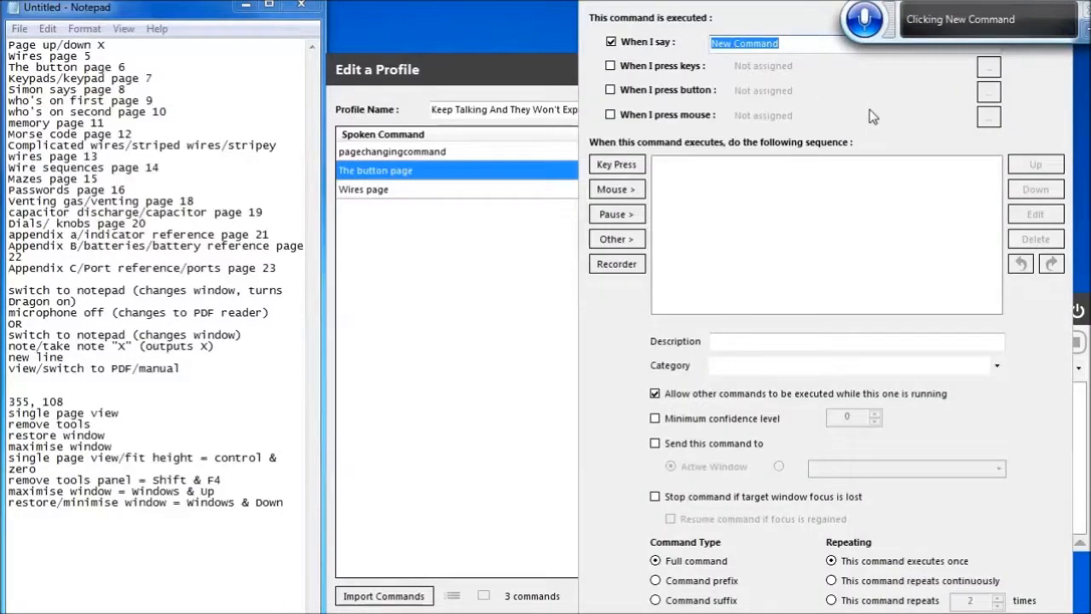
{"action": "key", "text": "BackSpace"}
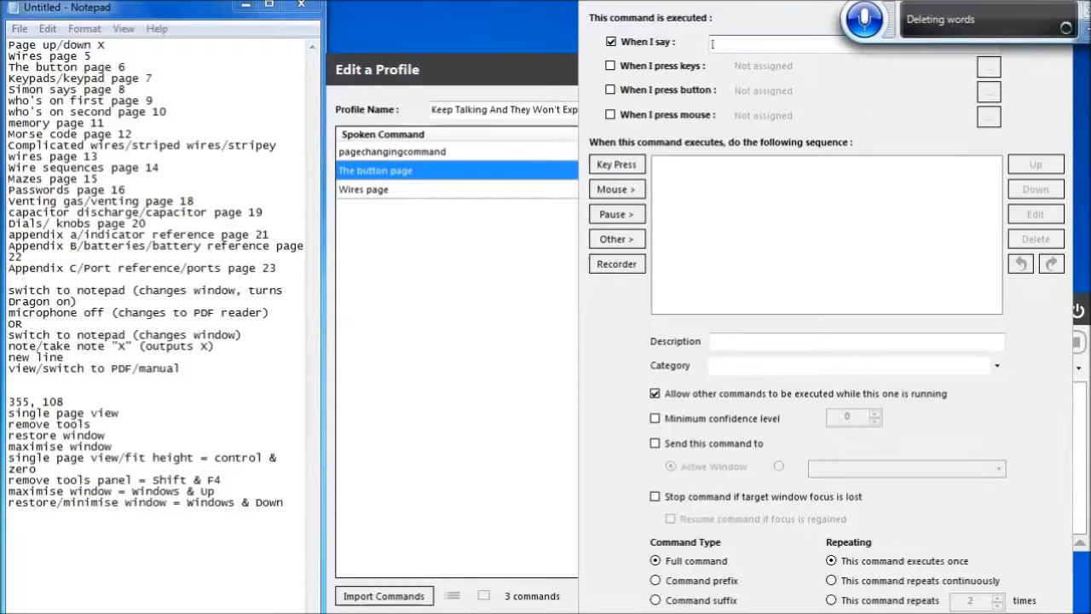
{"action": "type", "text": "[keypads"}
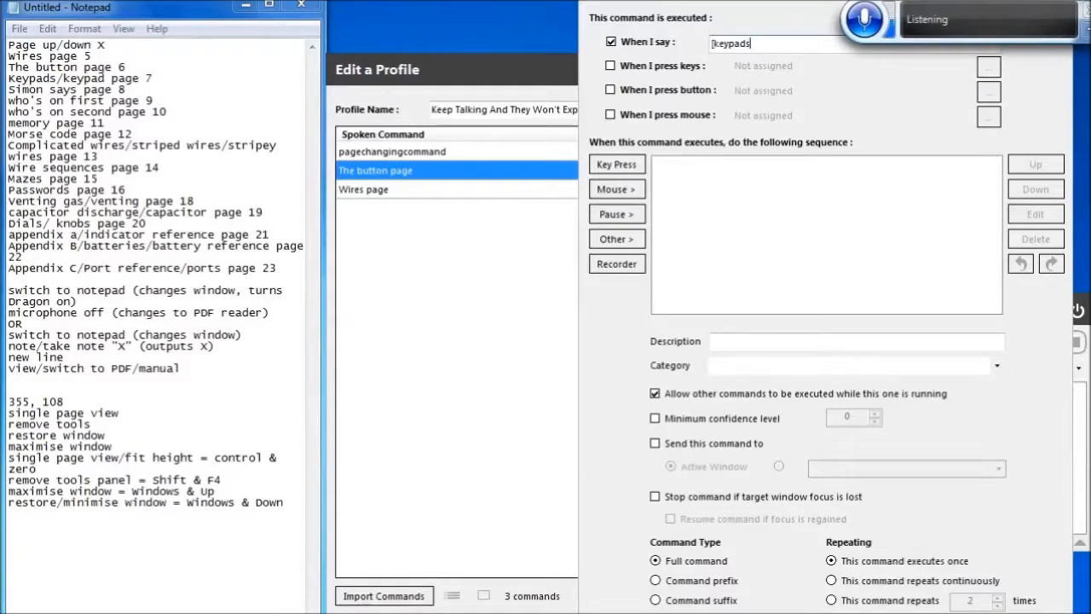
{"action": "type", "text": "; keypad] page"}
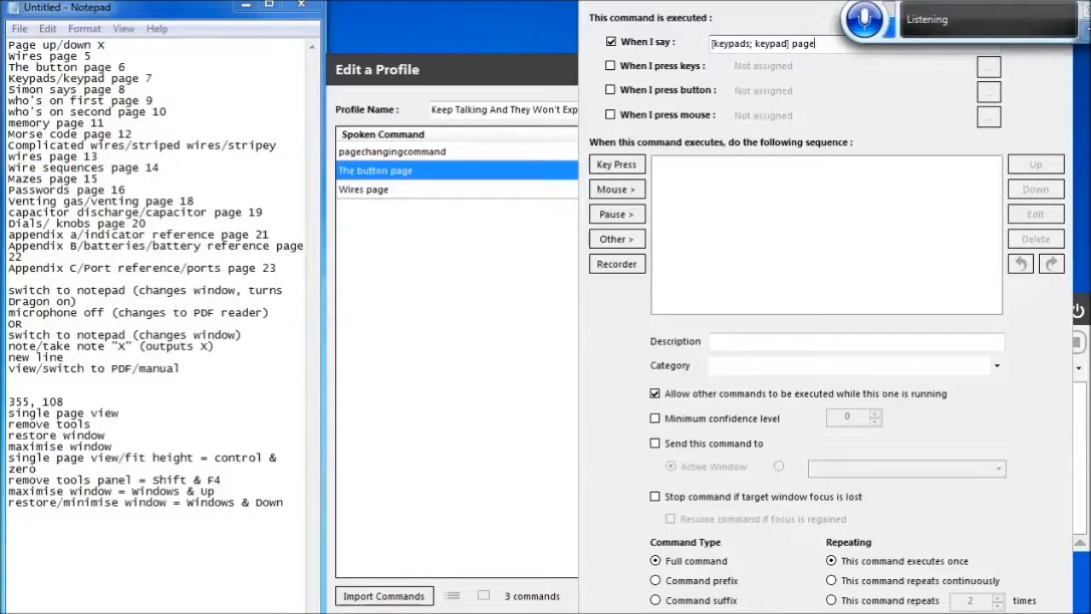
{"action": "key", "text": "Tab"}
{"action": "key", "text": "Tab"}
{"action": "key", "text": "Tab"}
{"action": "key", "text": "Tab"}
{"action": "key", "text": "Tab"}
{"action": "key", "text": "Tab"}
{"action": "key", "text": "Tab"}
{"action": "key", "text": "Tab"}
{"action": "key", "text": "Tab"}
{"action": "key", "text": "Tab"}
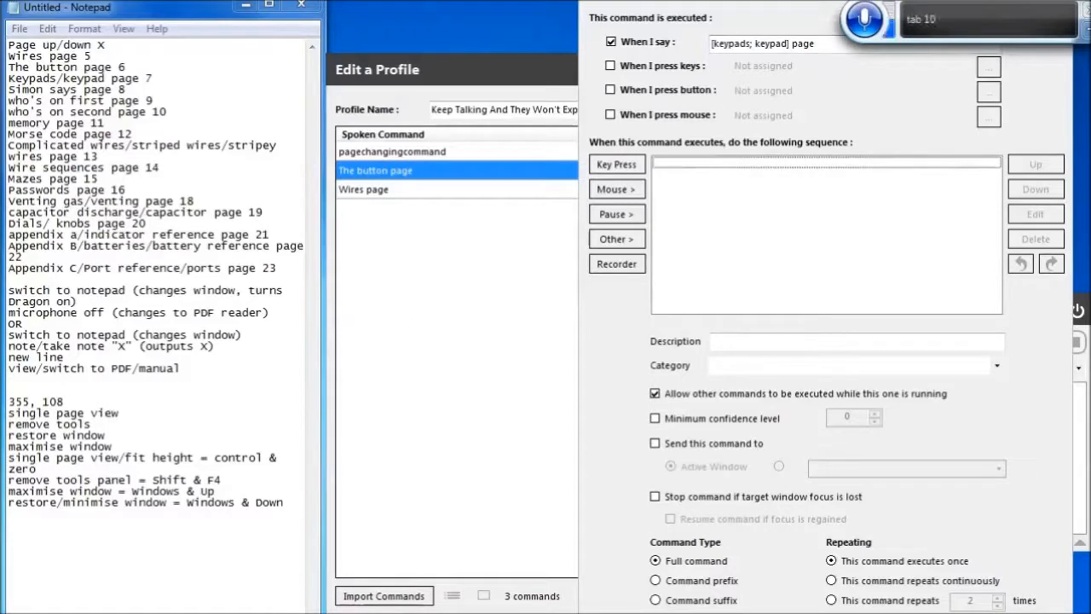
{"action": "key", "text": "ctrl+v"}
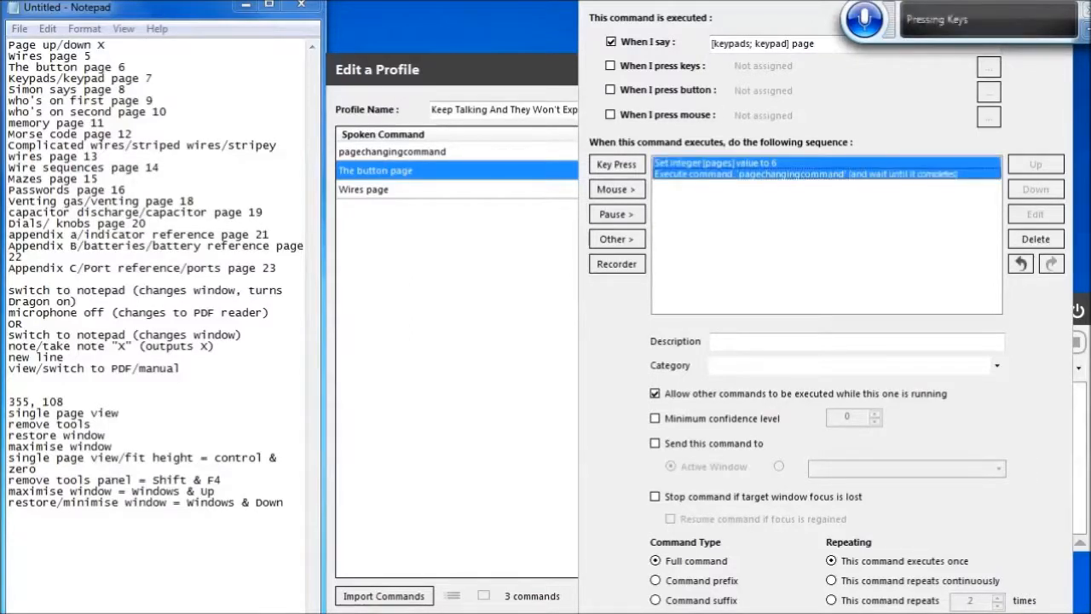
Edit the keypad command's integer action to set the variable page to 7
{"action": "key", "text": "Up"}
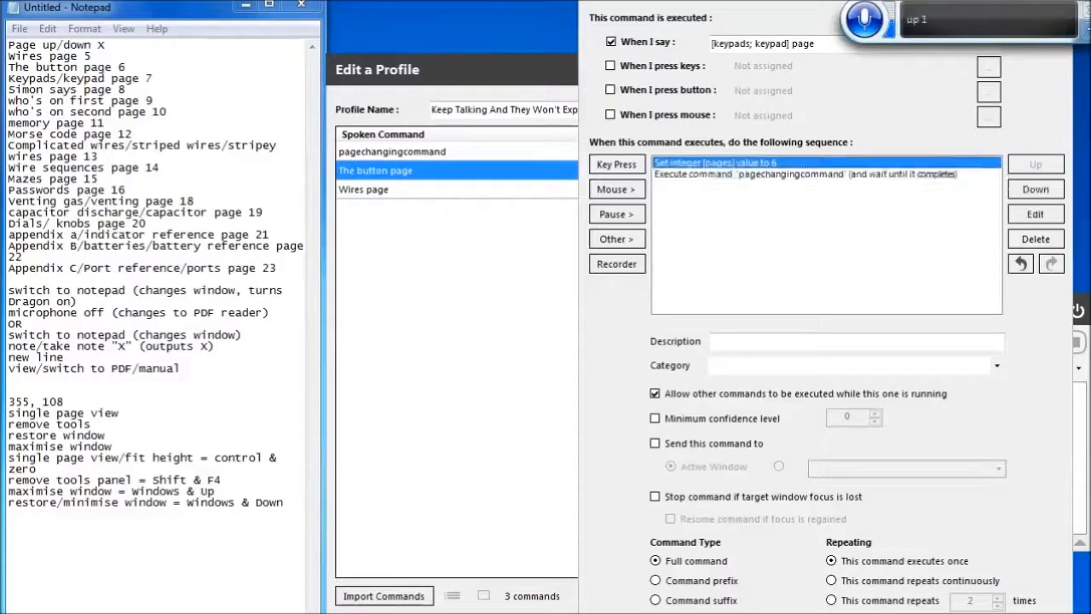
{"action": "key", "text": "Return"}
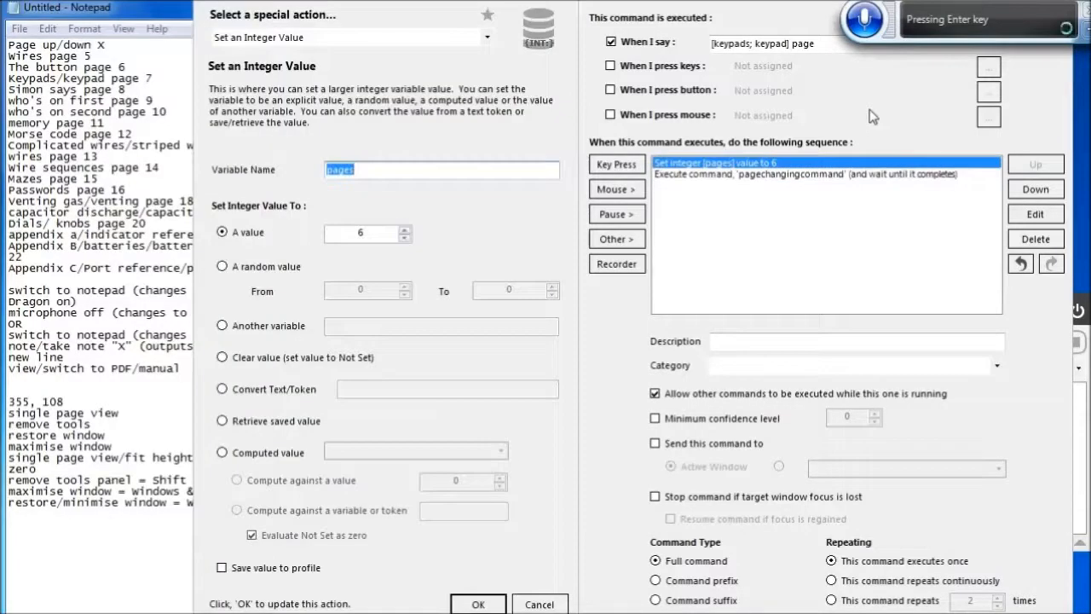
{"action": "key", "text": "Tab"}
{"action": "key", "text": "Tab"}
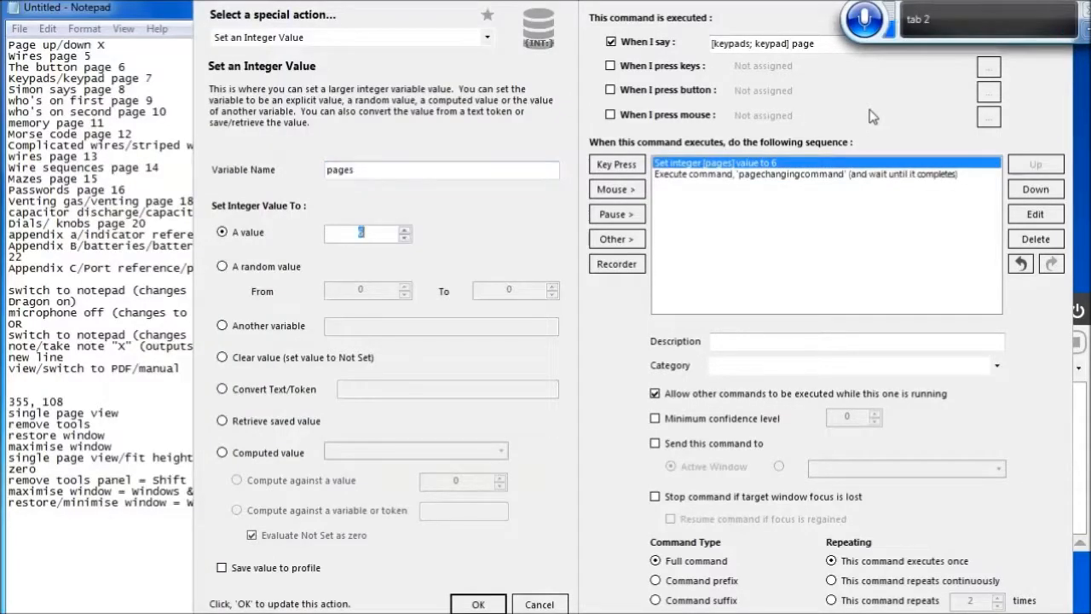
{"action": "type", "text": "7"}
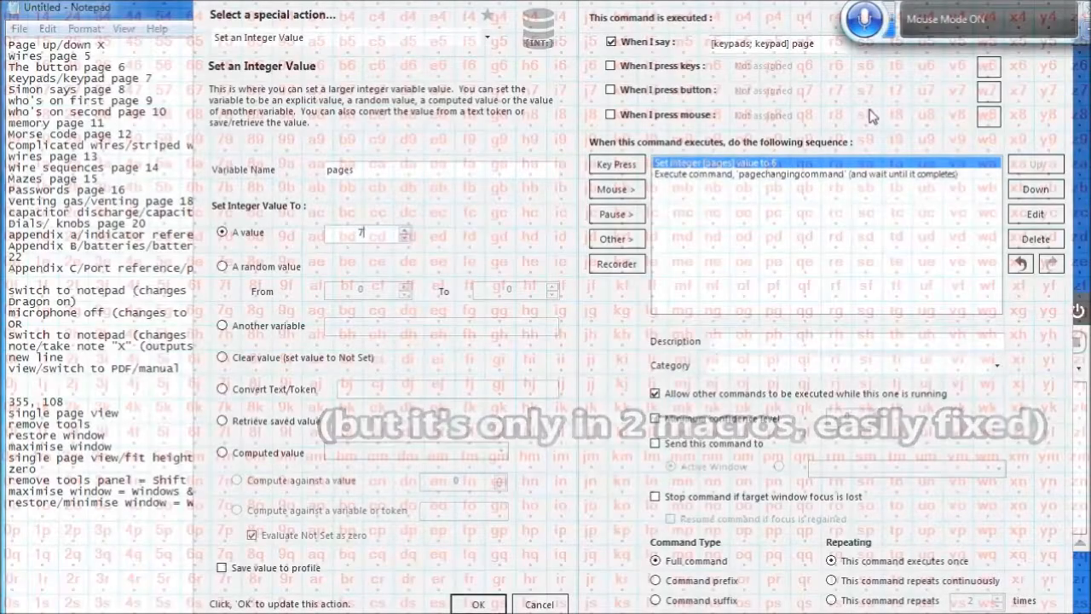
{"action": "left_click", "coordinate": [379, 173]}
{"action": "key", "text": "BackSpace"}
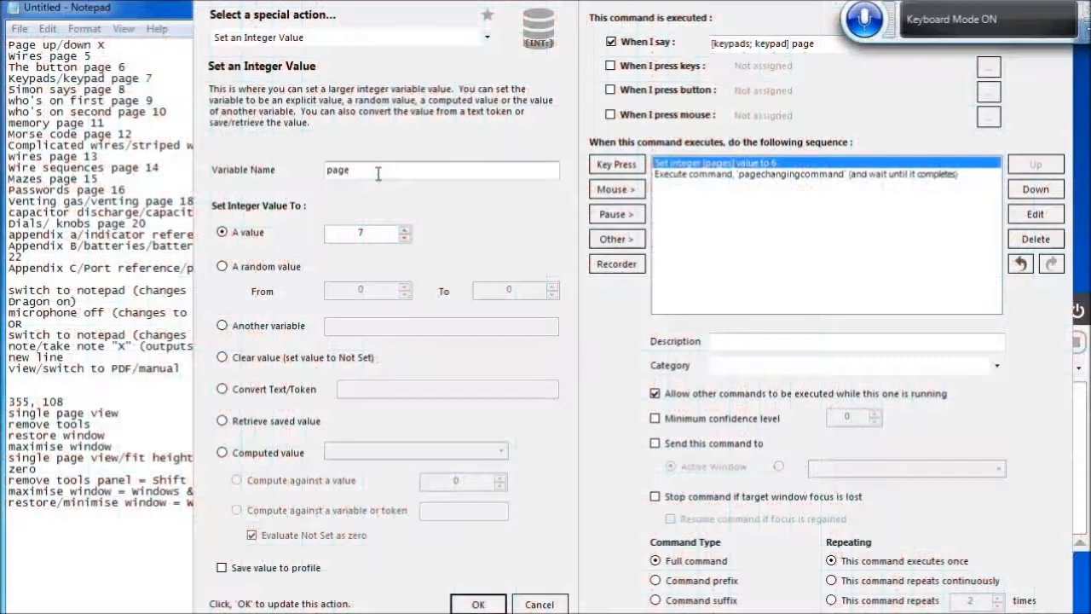
{"action": "left_click", "coordinate": [478, 603]}
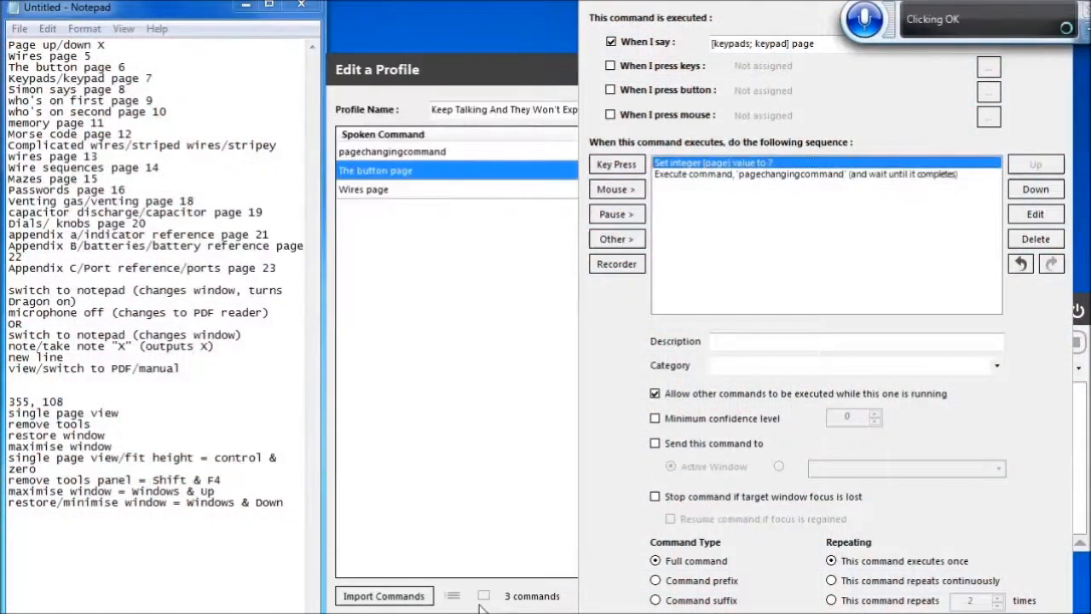
Save the [keypads; keypad] page command and return to the profile's command list
{"action": "key", "text": "shift+Down"}
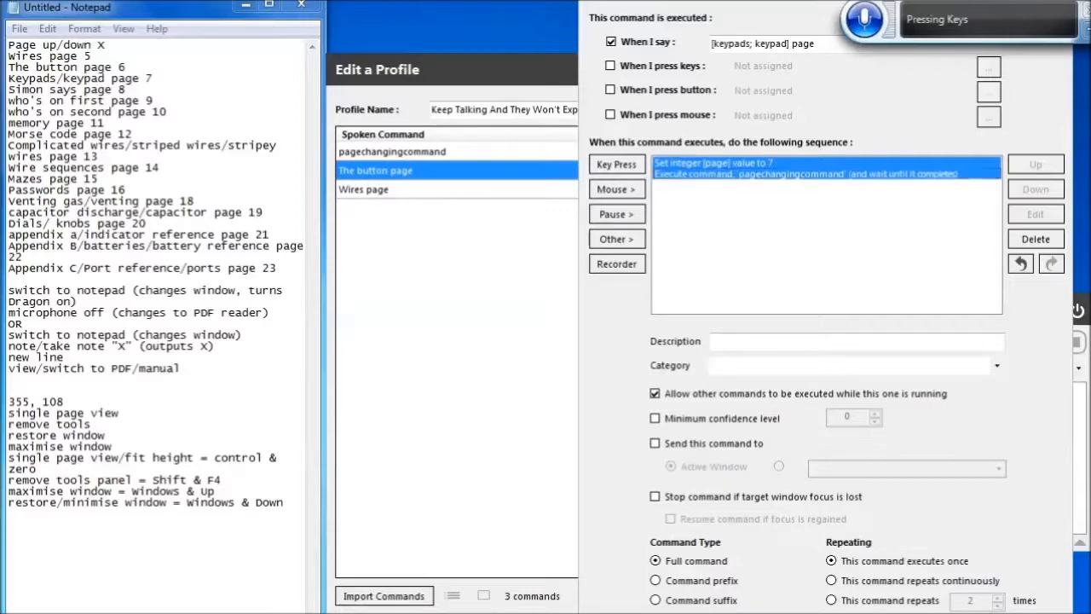
{"action": "left_click", "coordinate": [988, 612]}
{"action": "key", "text": "Down"}
{"action": "key", "text": "Down"}
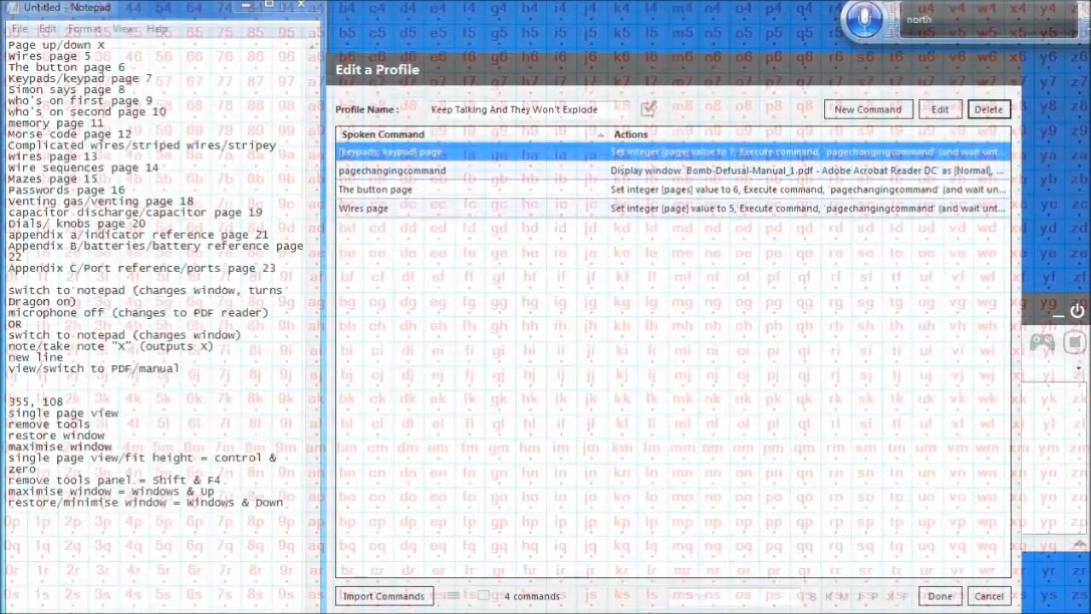
Reopen The button page command, rename its integer variable from pages to page, and save the command
{"action": "left_click", "coordinate": [380, 194]}
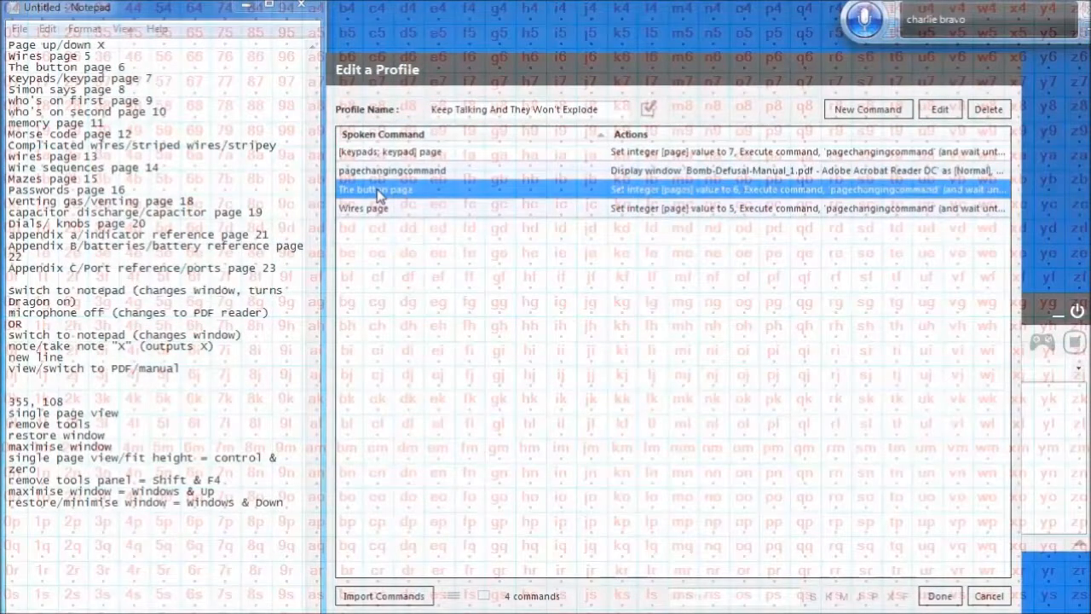
{"action": "key", "text": "Return"}
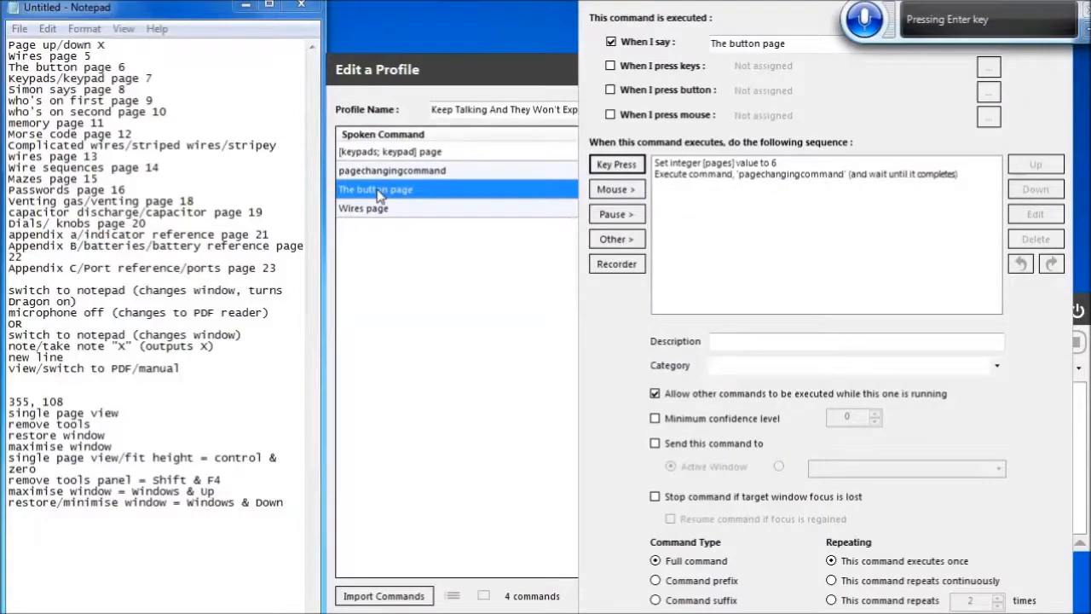
{"action": "key", "text": "Tab"}
{"action": "key", "text": "Tab"}
{"action": "key", "text": "Tab"}
{"action": "key", "text": "Tab"}
{"action": "key", "text": "Tab"}
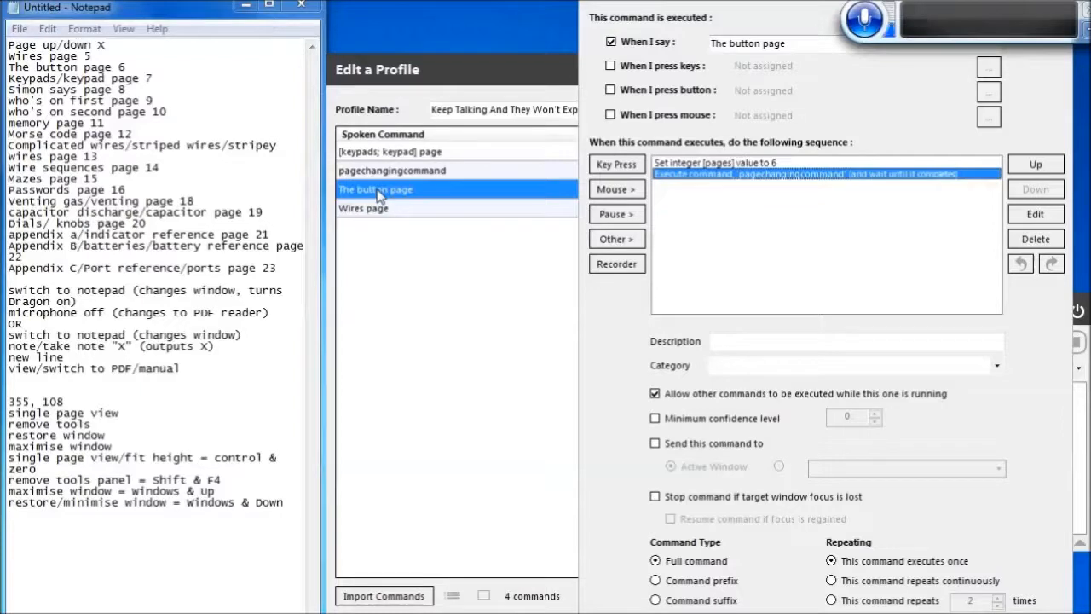
{"action": "key", "text": "Up"}
{"action": "key", "text": "Return"}
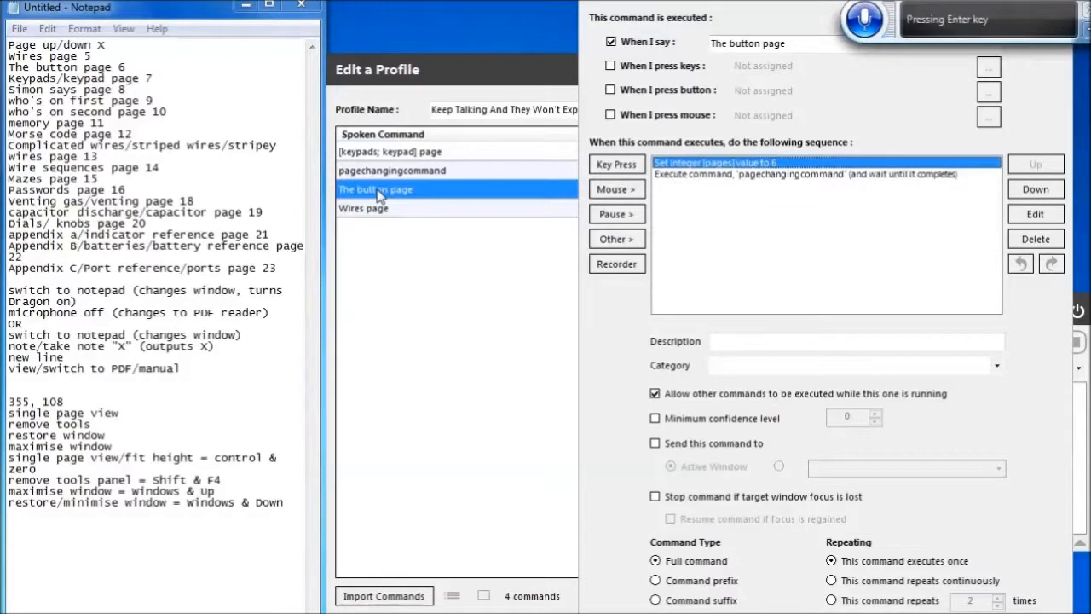
{"action": "key", "text": "Right"}
{"action": "key", "text": "BackSpace"}
{"action": "left_click", "coordinate": [478, 604]}
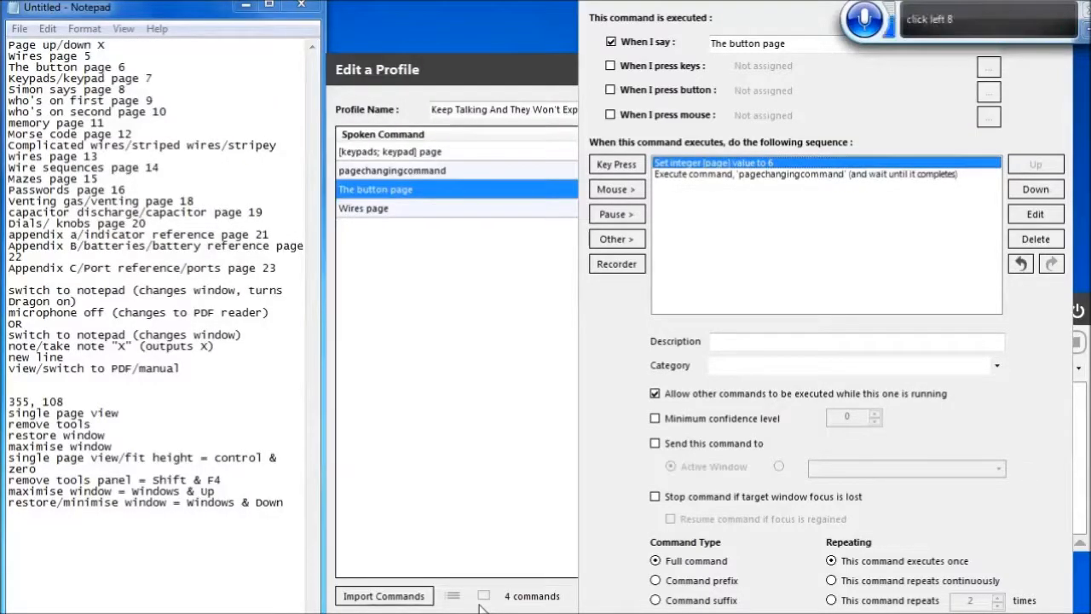
{"action": "key", "text": "Return"}
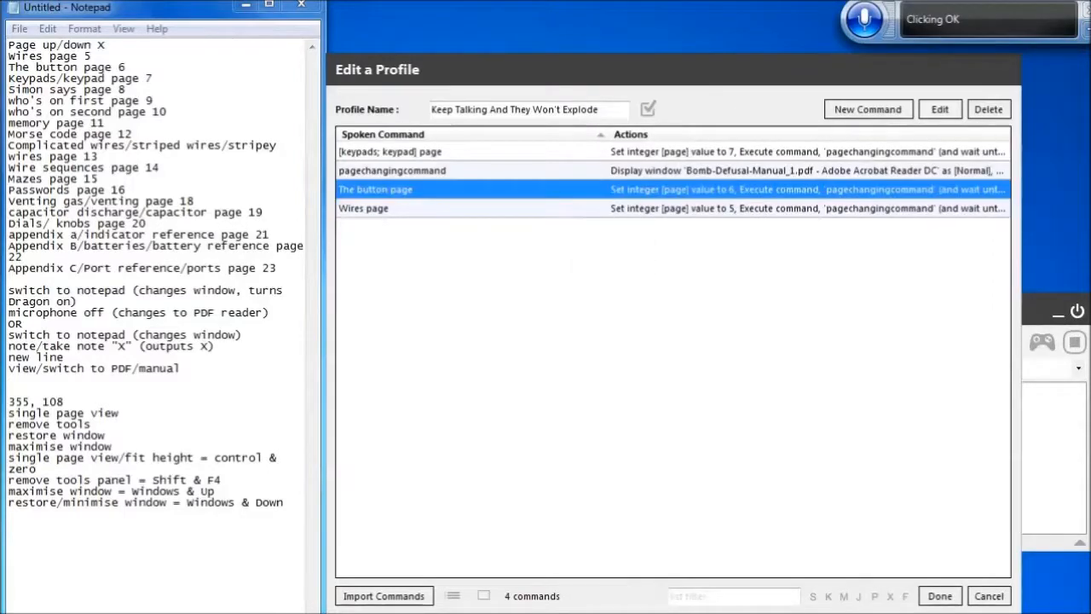
Create a new command with spoken phrase Simon says page and paste the copied actions into it
{"action": "left_click", "coordinate": [867, 110]}
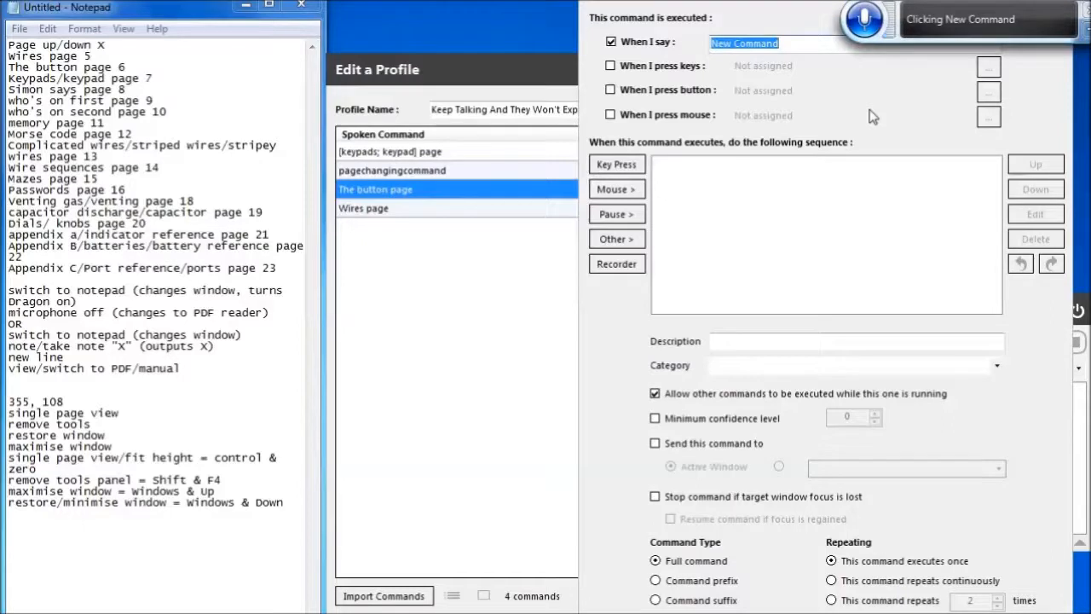
{"action": "key", "text": "BackSpace"}
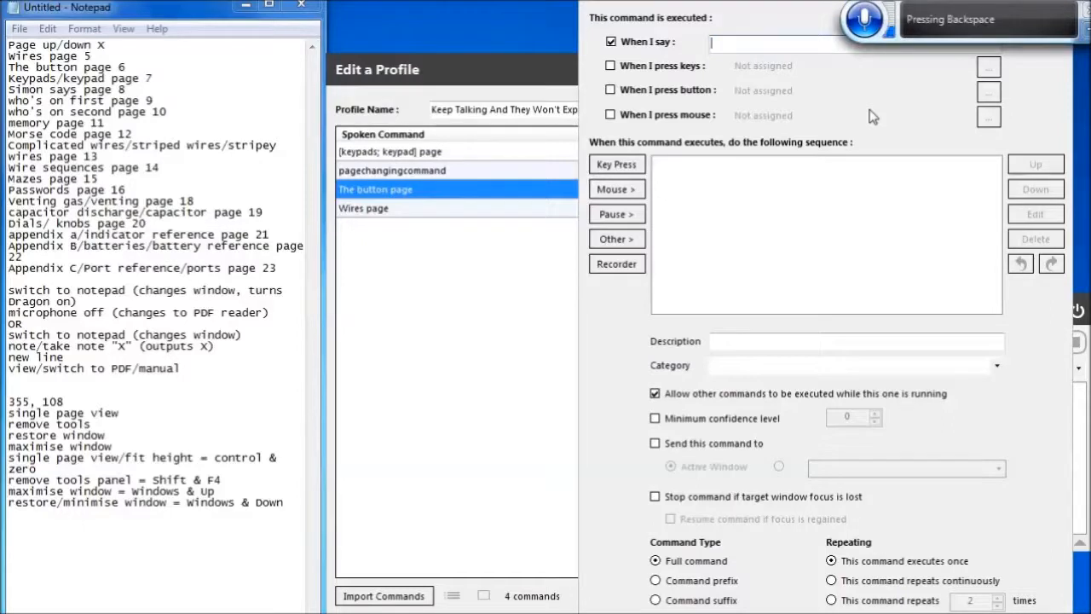
{"action": "type", "text": "Simon says page"}
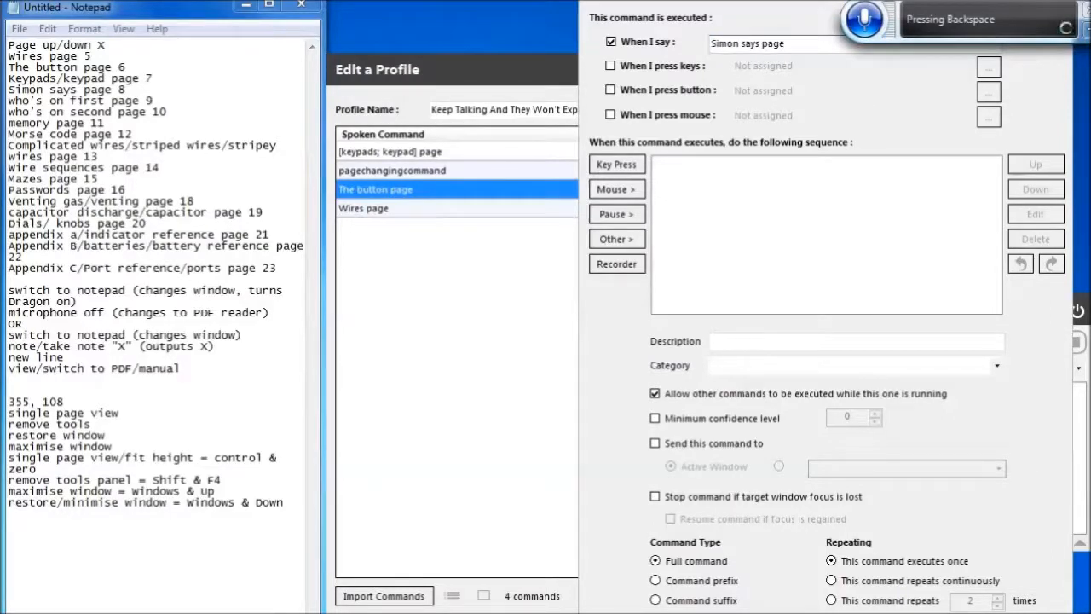
{"action": "left_click", "coordinate": [827, 162]}
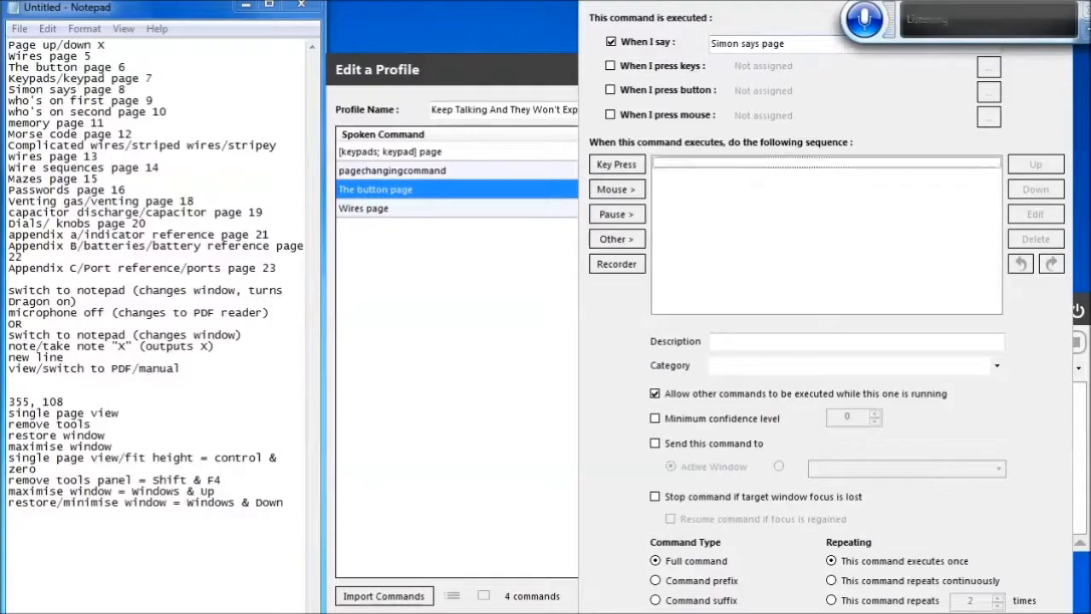
{"action": "key", "text": "ctrl+v"}
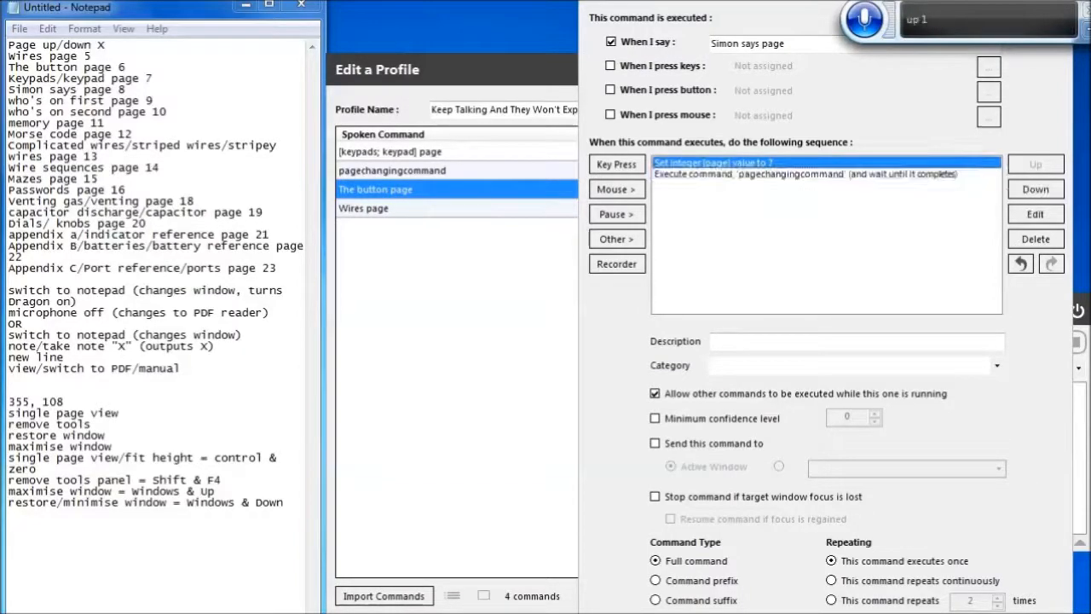
Edit the Simon says command's integer action to set the variable page to 8
{"action": "key", "text": "Return"}
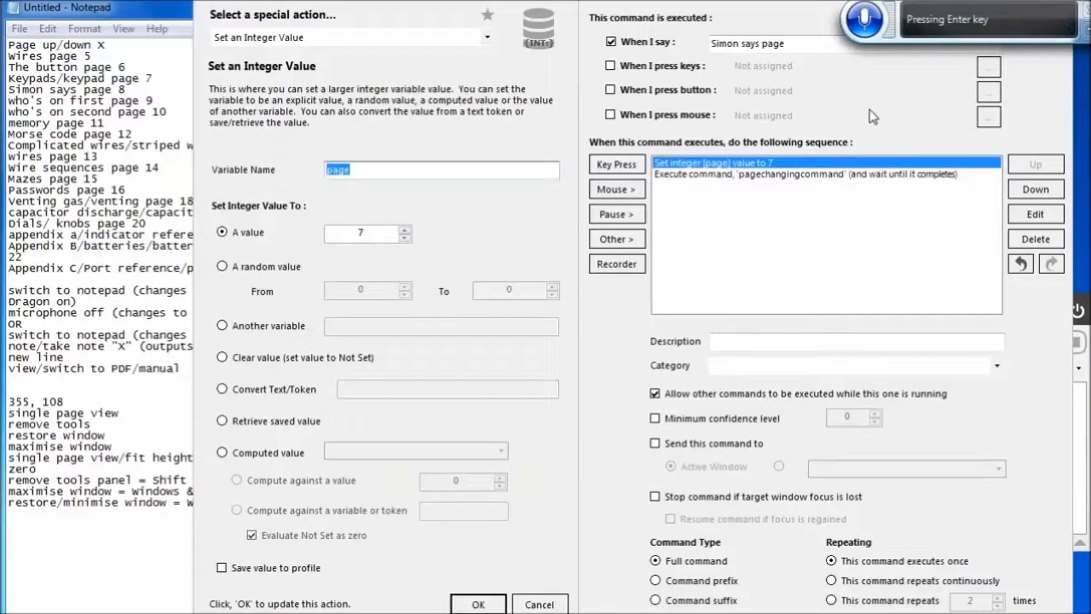
{"action": "key", "text": "Tab"}
{"action": "key", "text": "Tab"}
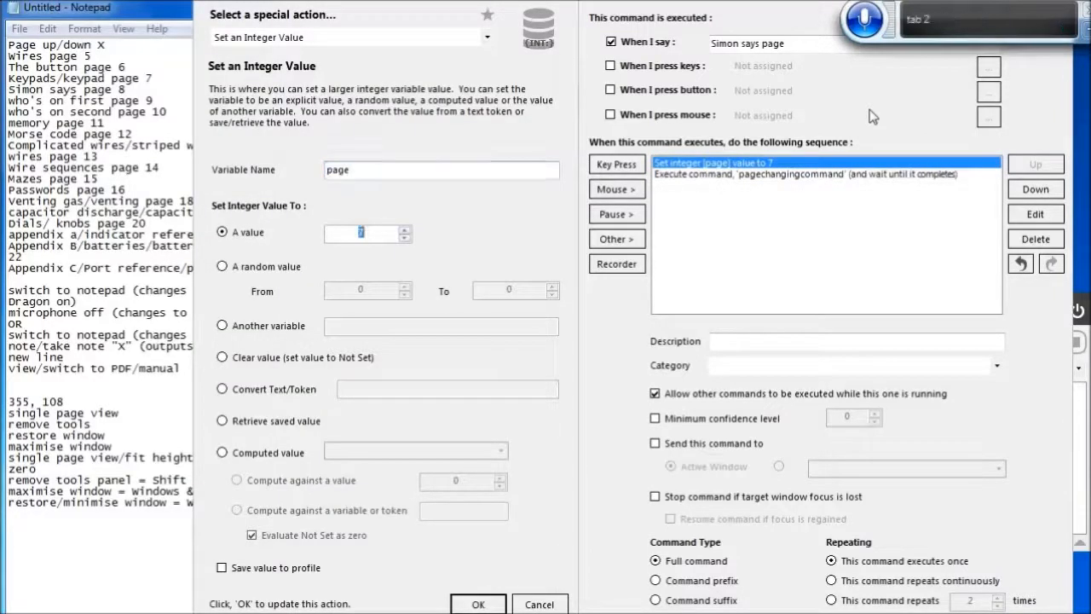
{"action": "type", "text": "8"}
{"action": "left_click", "coordinate": [478, 604]}
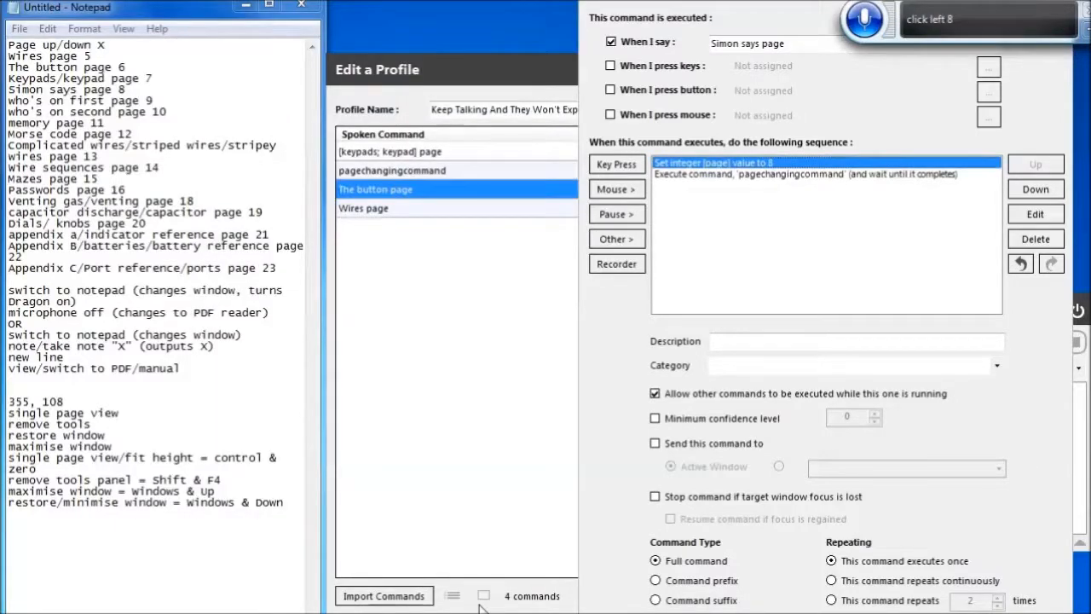
Save the Simon says page command and close the profile editor, resuming listening
{"action": "key", "text": "Return"}
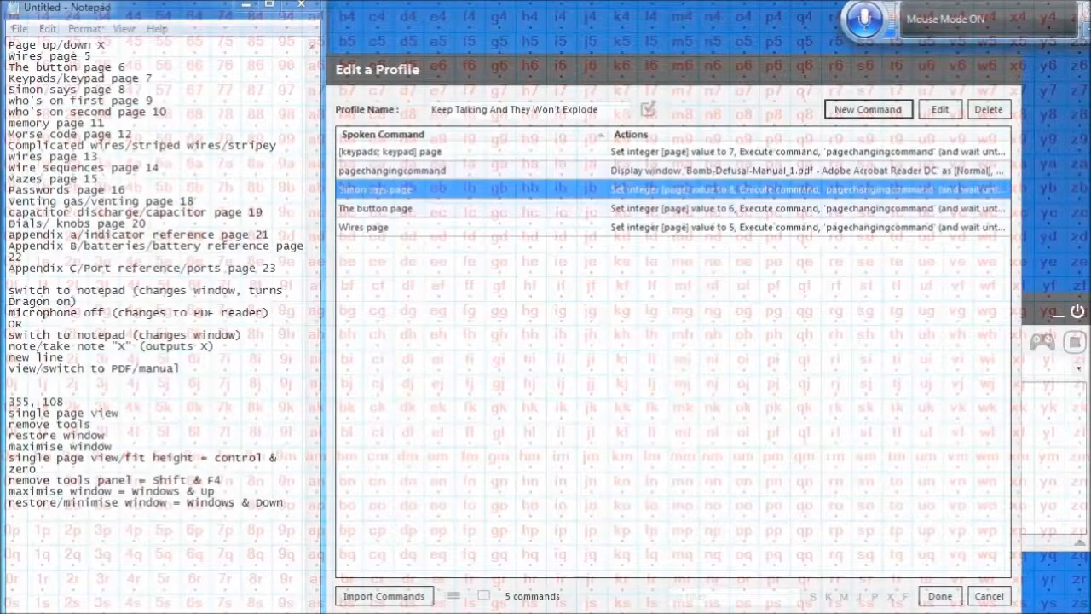
{"action": "left_click", "coordinate": [927, 596]}
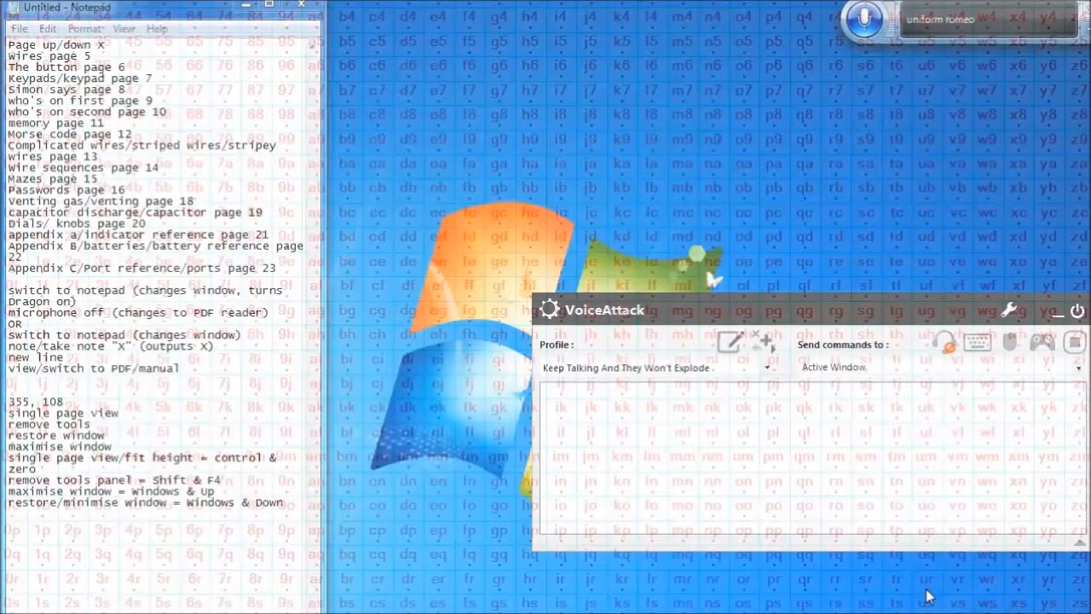
{"action": "left_click", "coordinate": [936, 350]}
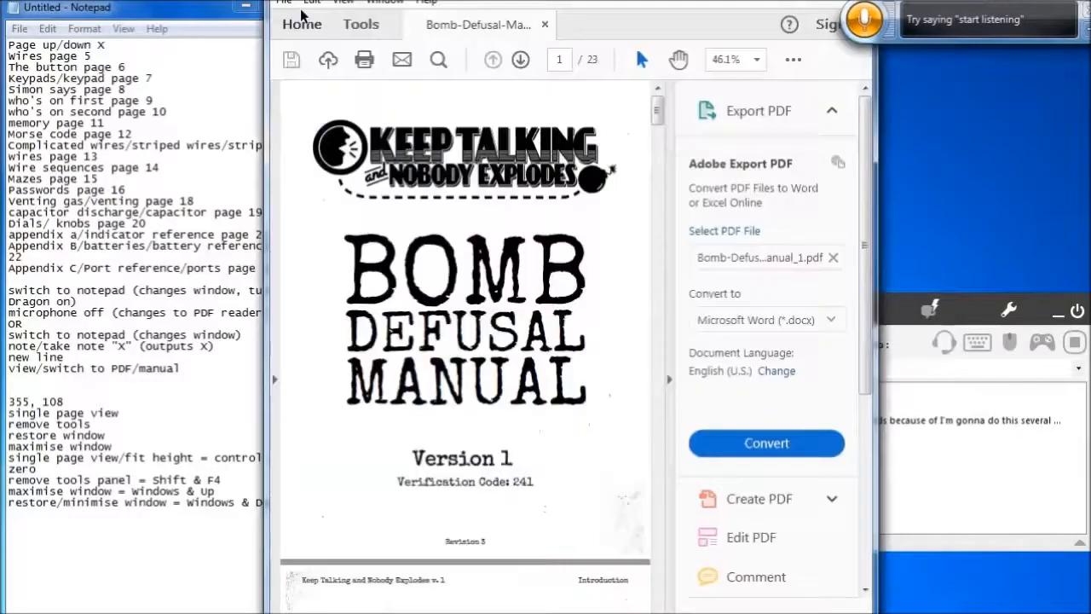
Switch to the Bomb Defusal Manual tab in the PDF reader and hide the tools panel
{"action": "left_click", "coordinate": [302, 17]}
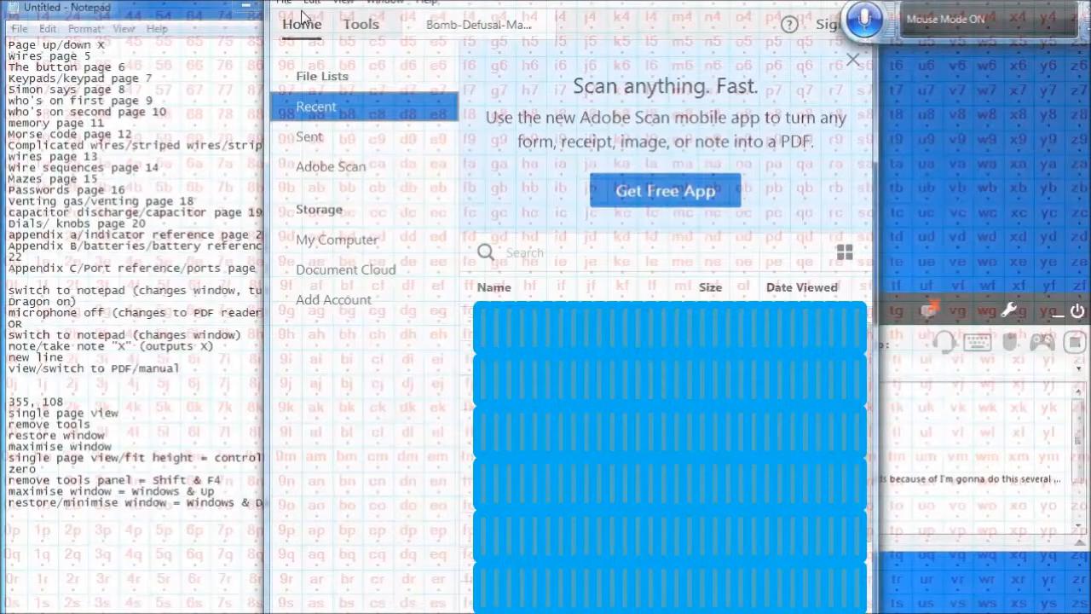
{"action": "left_click", "coordinate": [499, 27]}
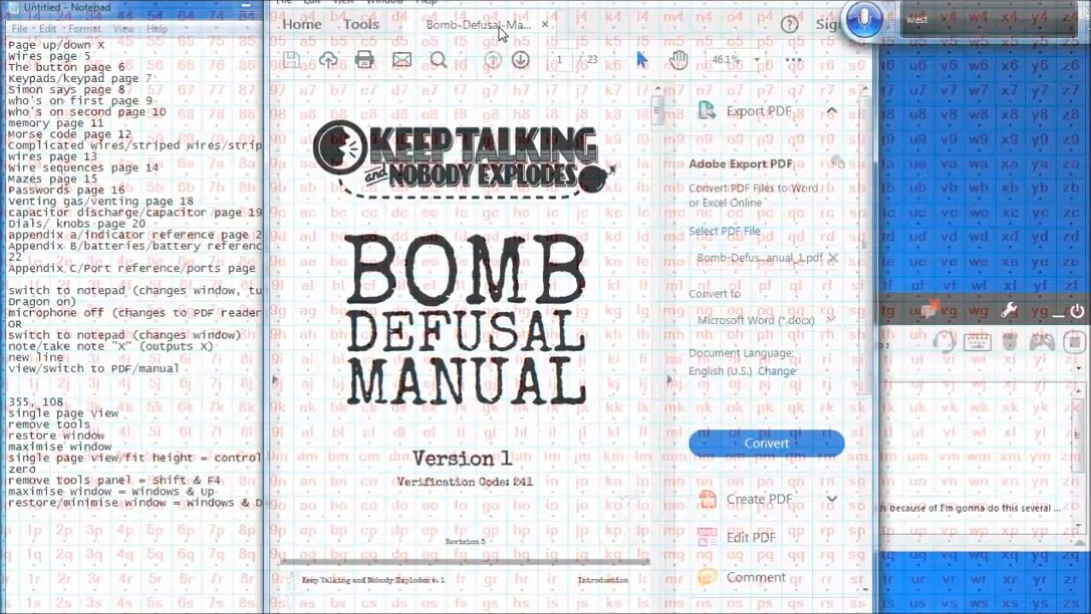
{"action": "key", "text": "shift+F4"}
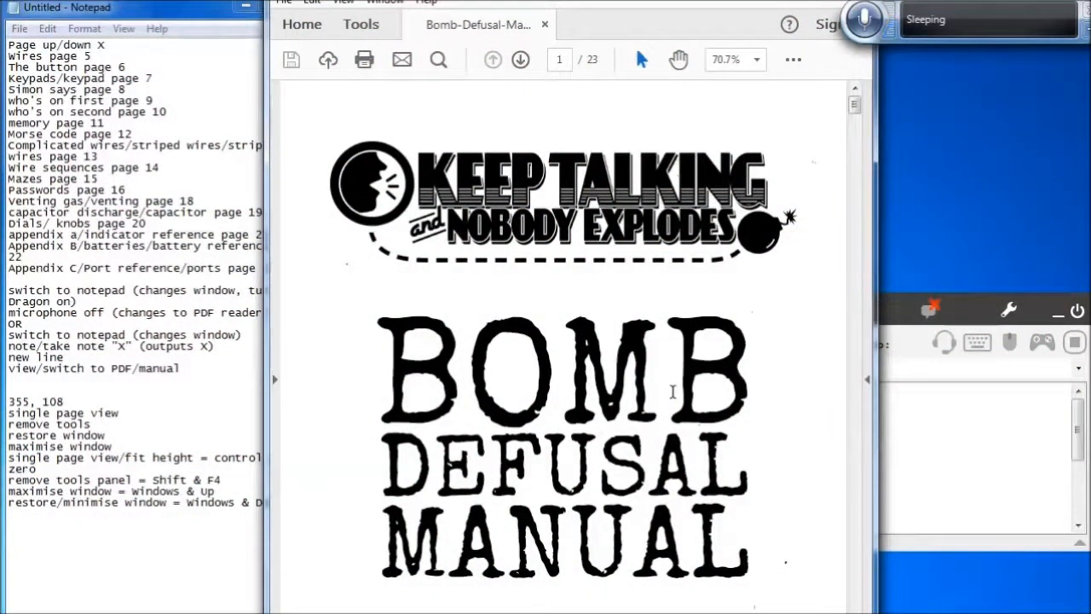
Edit pagechangingcommand so its mouse move action to 355, 108 uses application window coordinates
{"action": "left_click", "coordinate": [302, 21]}
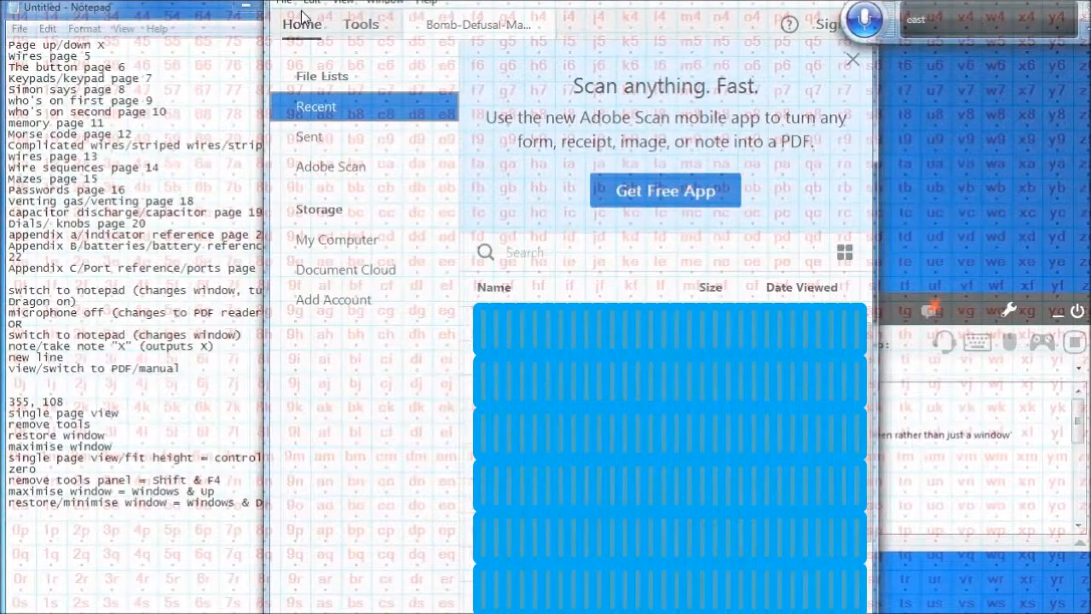
{"action": "left_click", "coordinate": [936, 344]}
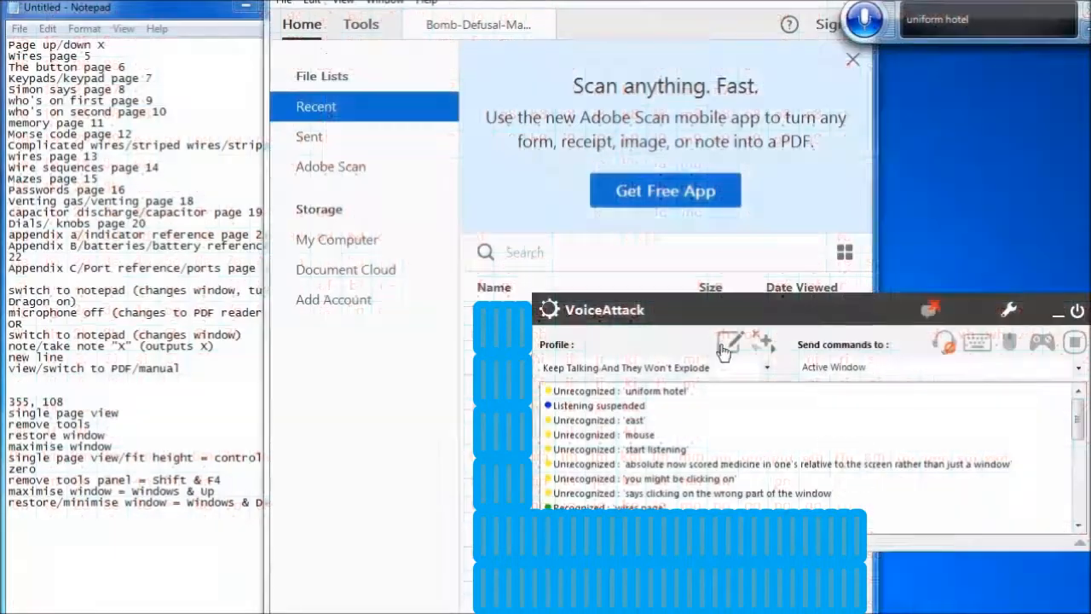
{"action": "left_click", "coordinate": [723, 348]}
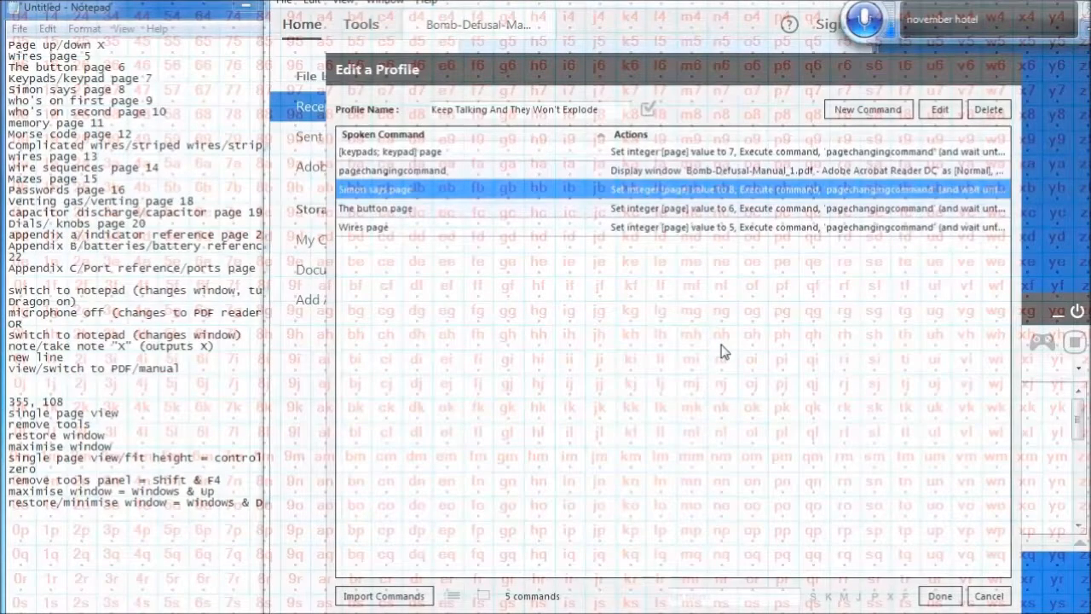
{"action": "left_click", "coordinate": [507, 175]}
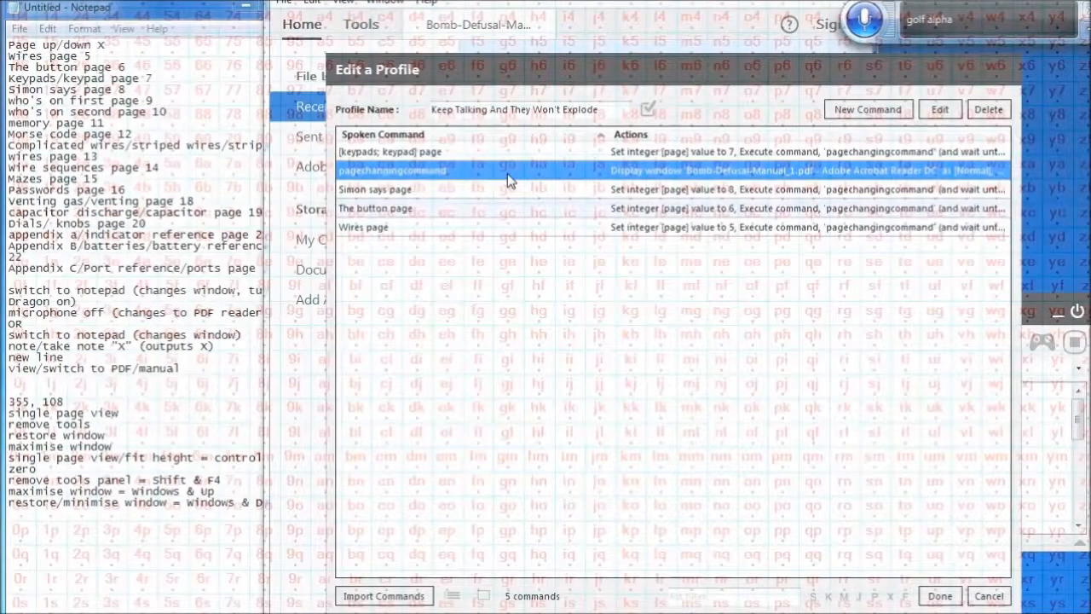
{"action": "key", "text": "Return"}
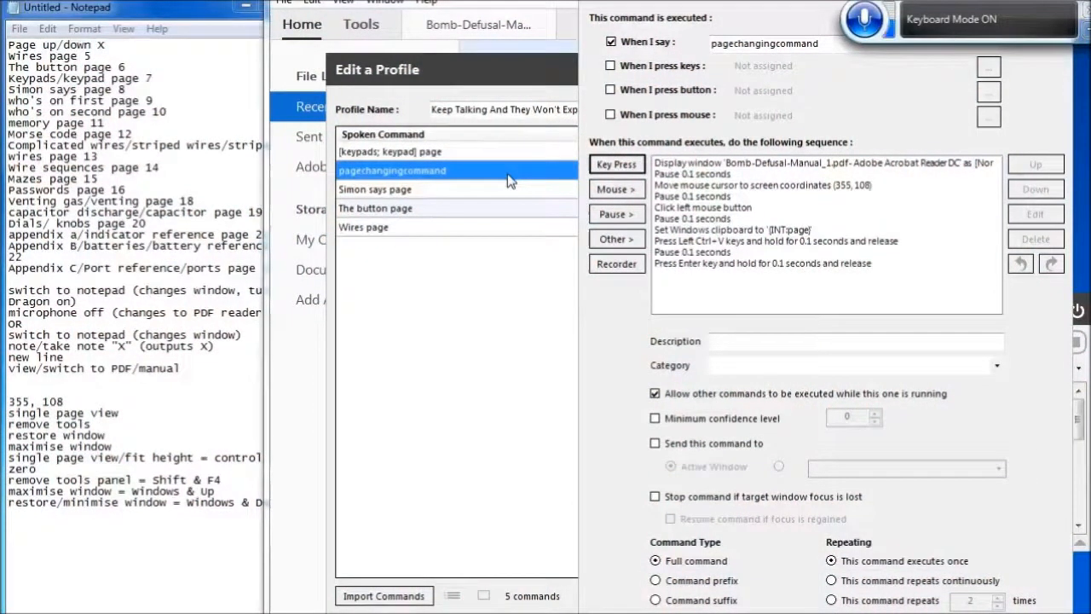
{"action": "left_click", "coordinate": [831, 186]}
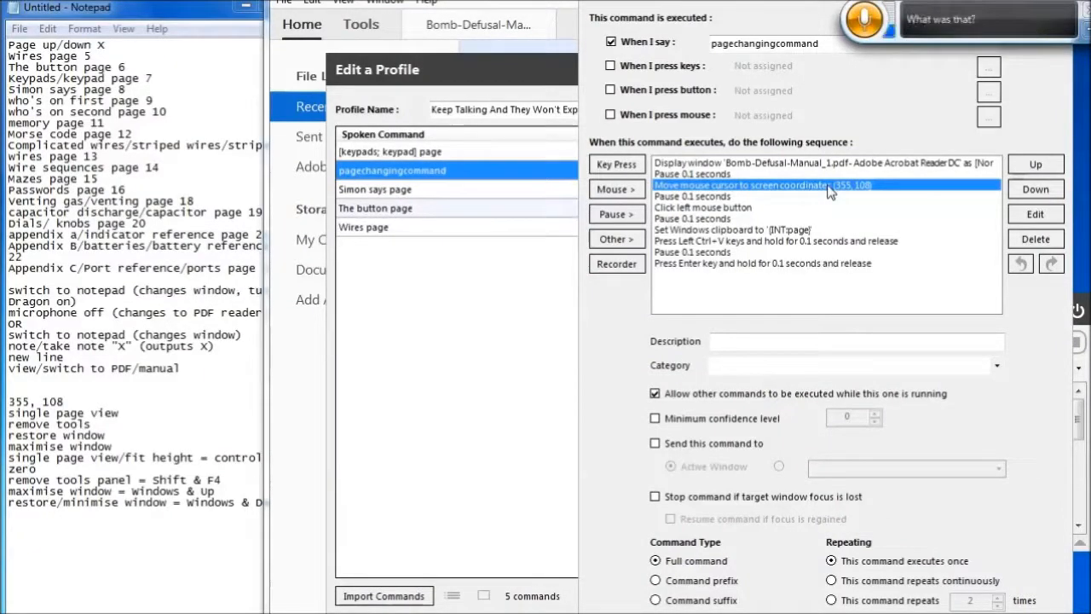
{"action": "left_click", "coordinate": [831, 264]}
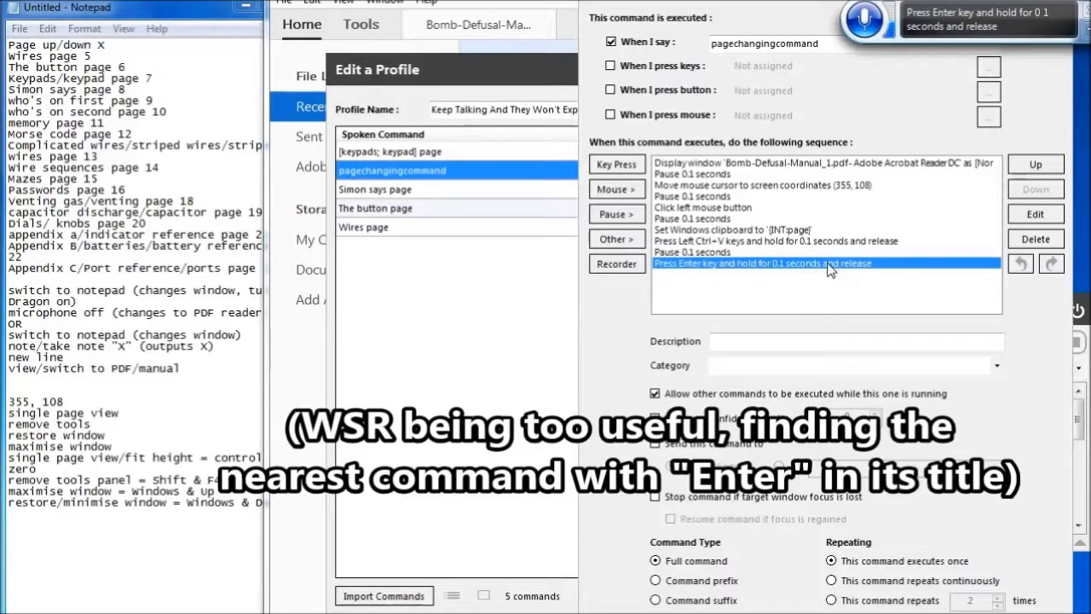
{"action": "left_click", "coordinate": [831, 189]}
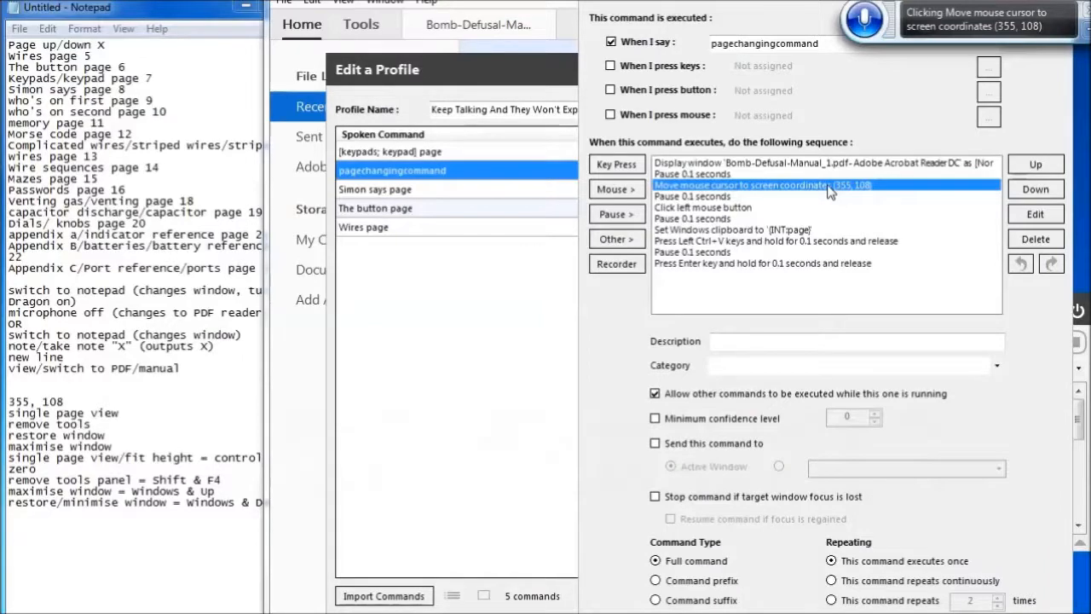
{"action": "key", "text": "Return"}
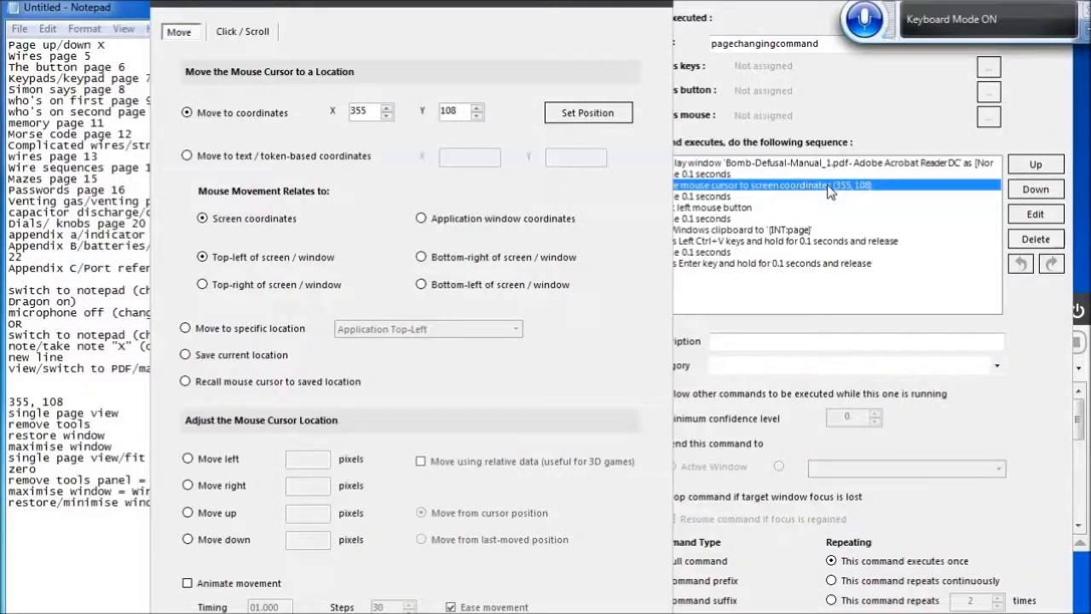
{"action": "left_click", "coordinate": [501, 224]}
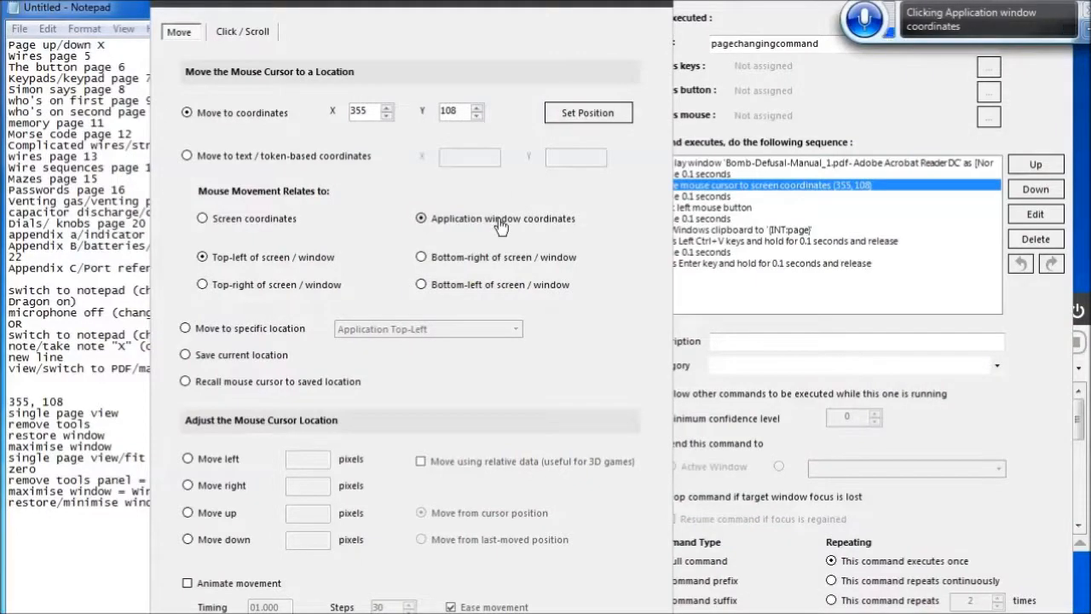
{"action": "key", "text": "Return"}
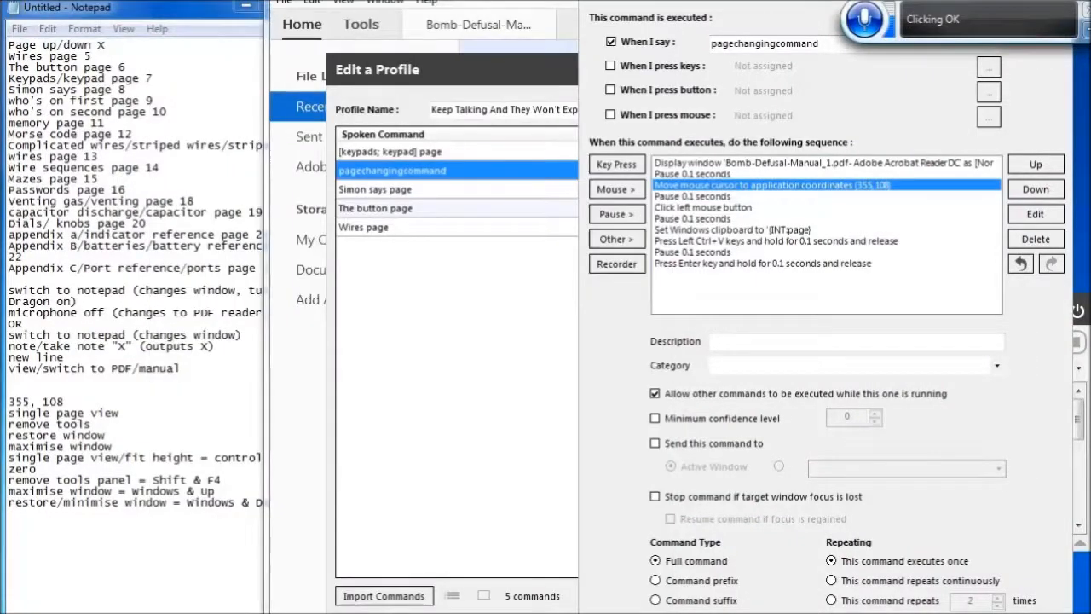
Save pagechangingcommand and close the profile editor, re-enabling listening
{"action": "key", "text": "Return"}
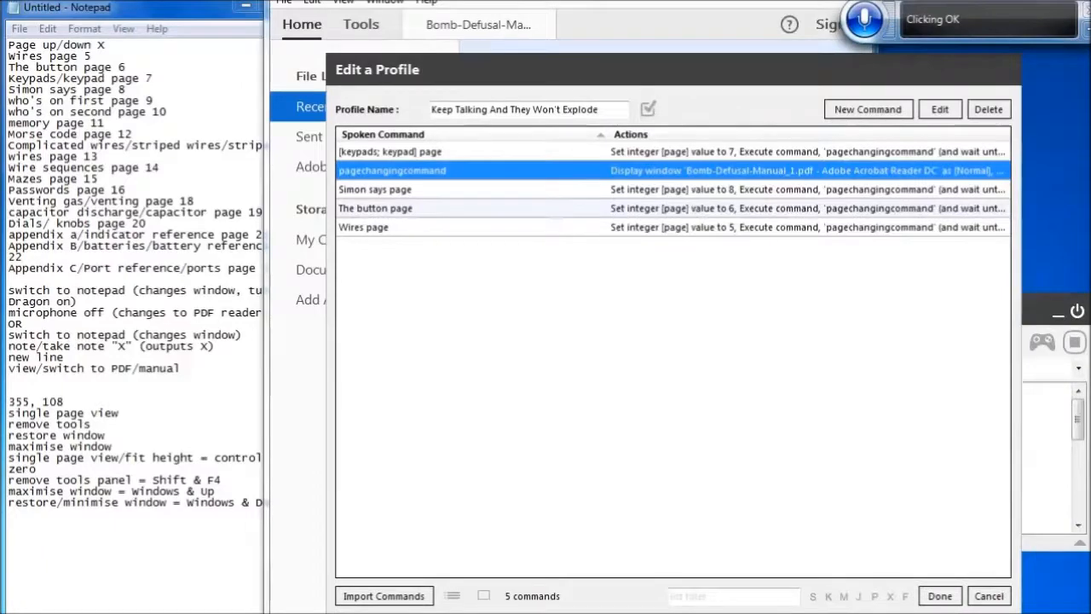
{"action": "left_click", "coordinate": [941, 597]}
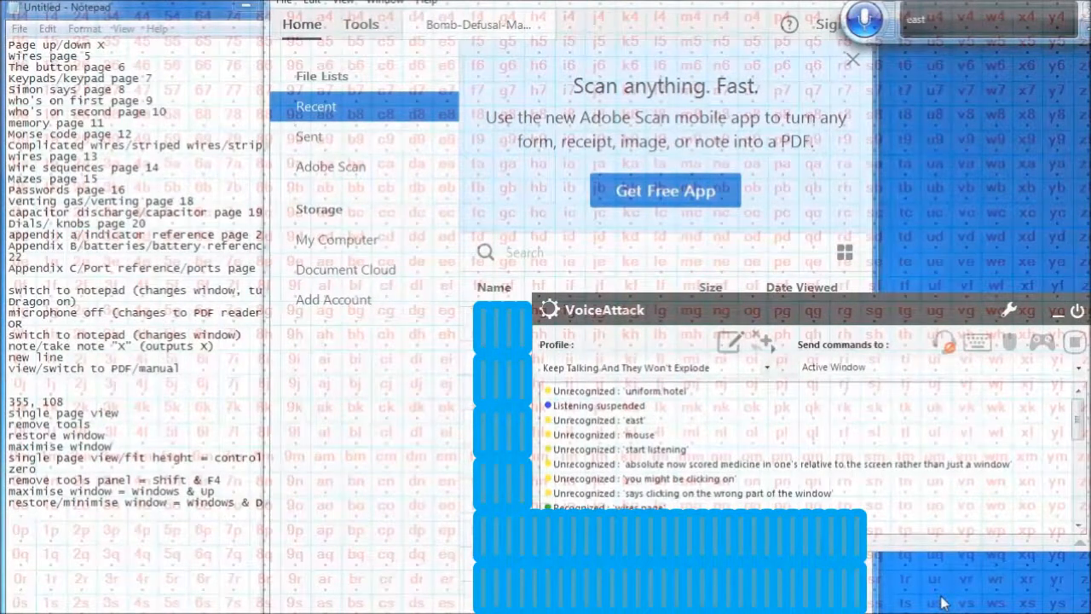
{"action": "left_click", "coordinate": [935, 345]}
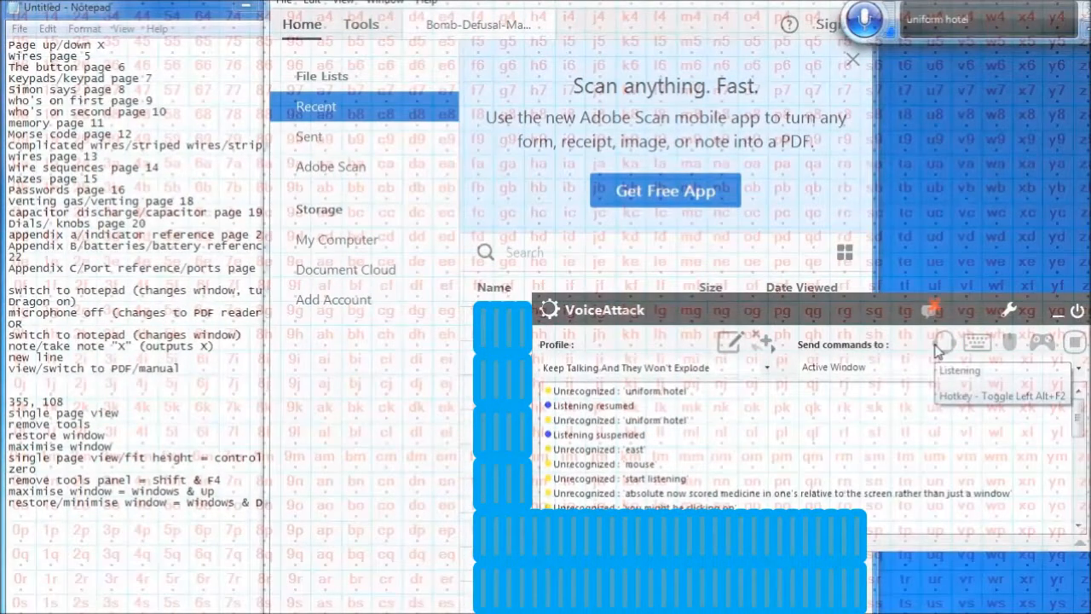
Return to the manual's tab and jump to page 5
{"action": "left_click", "coordinate": [480, 32]}
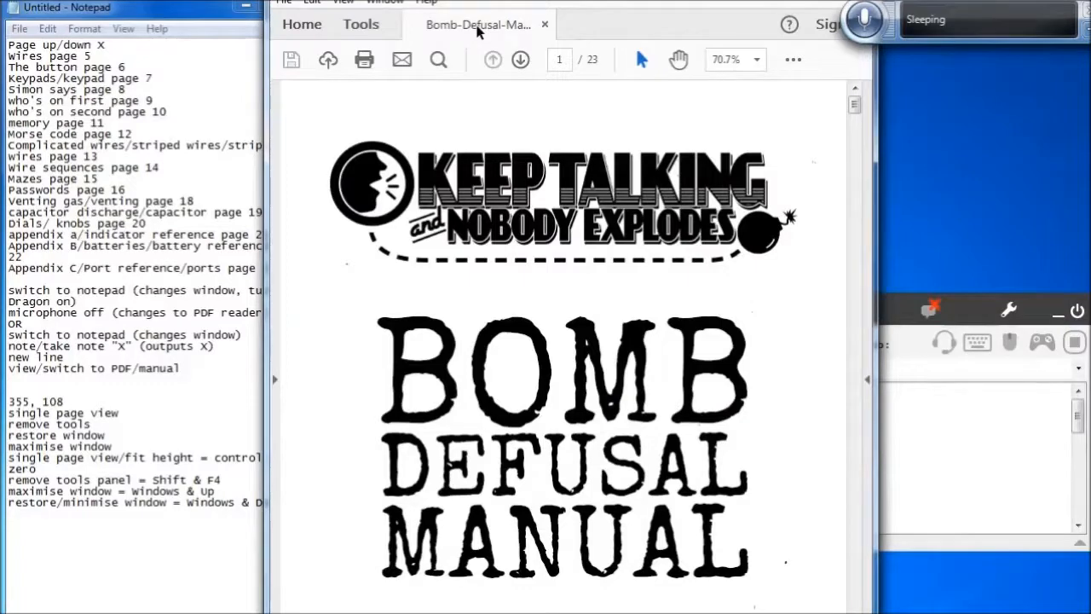
{"action": "left_click", "coordinate": [570, 59]}
{"action": "type", "text": "5"}
{"action": "key", "text": "Return"}
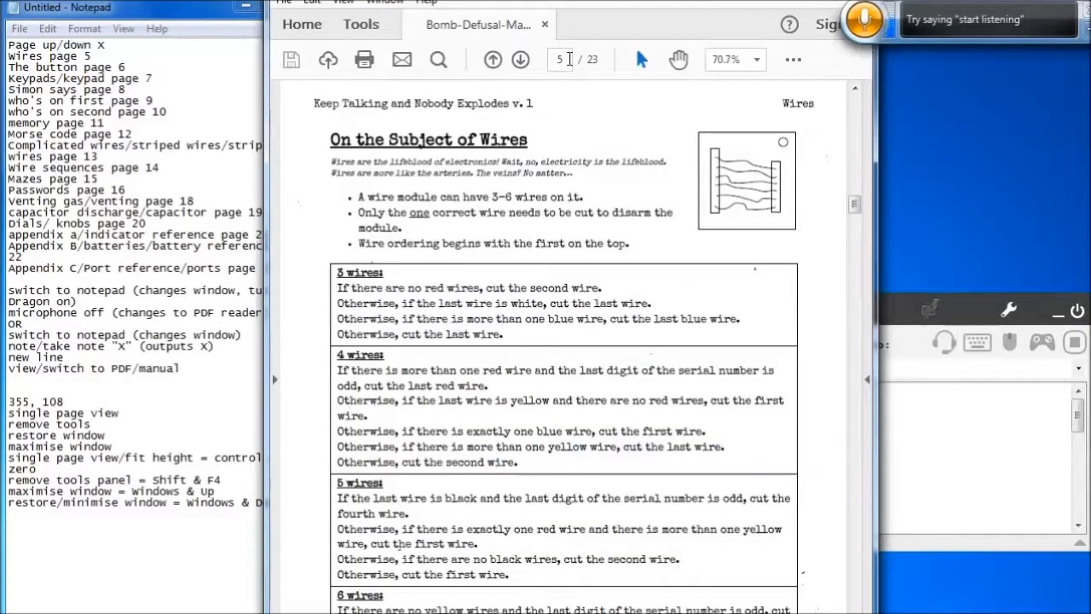
Jump to page 8 of the manual
{"action": "left_click", "coordinate": [569, 59]}
{"action": "type", "text": "8"}
{"action": "key", "text": "Return"}
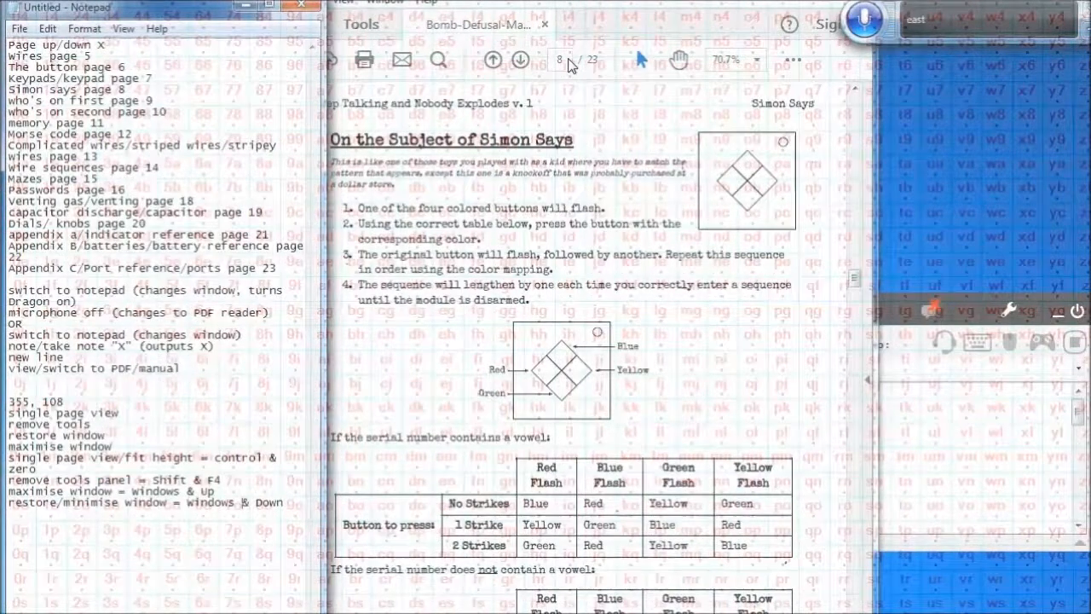
Open the profile editor and add a new command with the spoken phrase 'Who's on first page'
{"action": "left_click", "coordinate": [942, 346]}
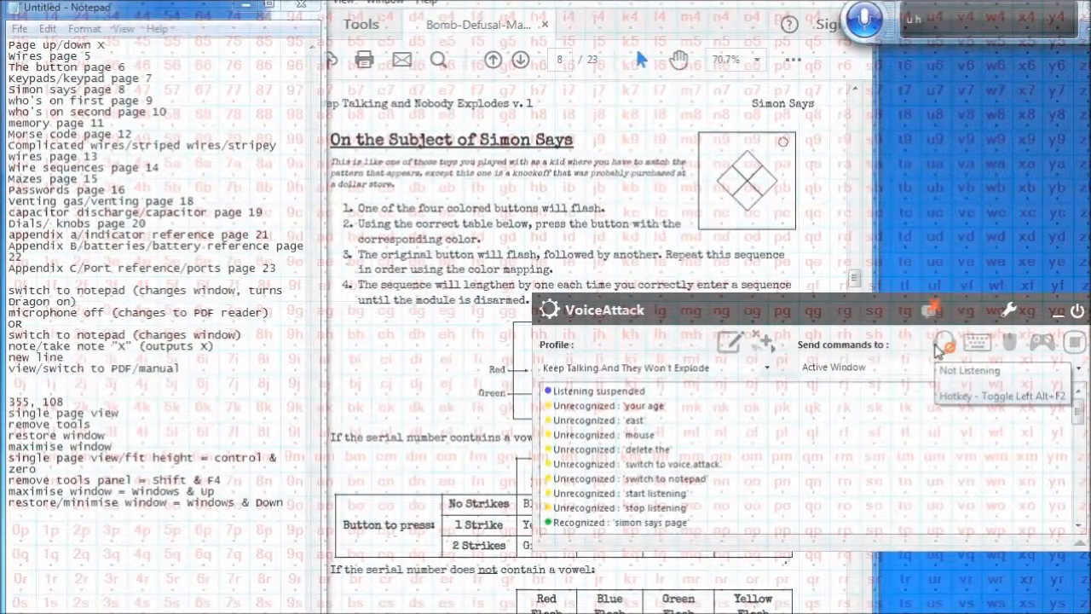
{"action": "left_click", "coordinate": [723, 346]}
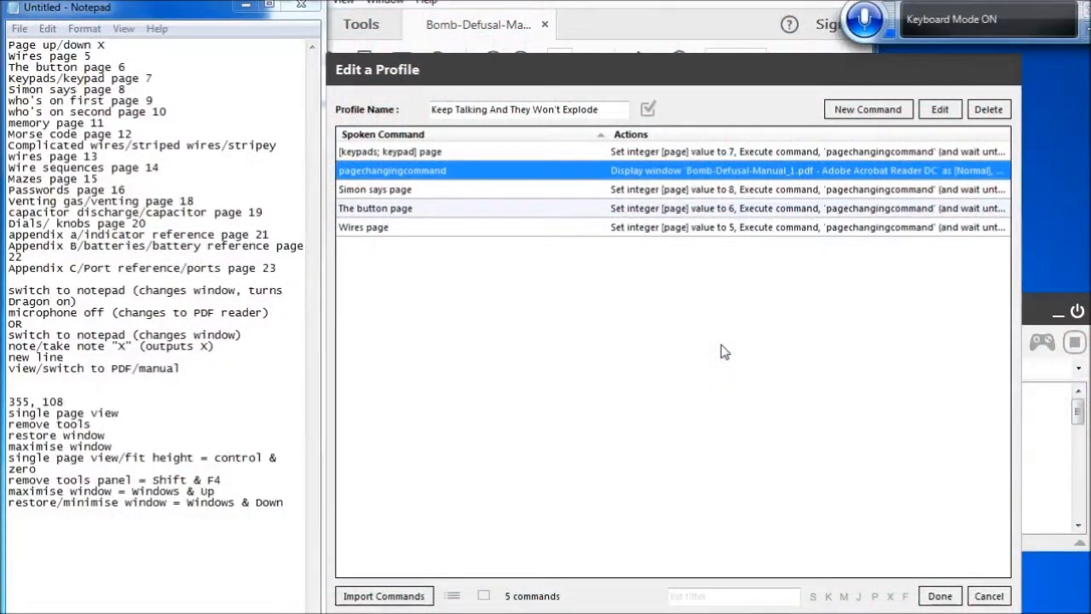
{"action": "left_click", "coordinate": [871, 112]}
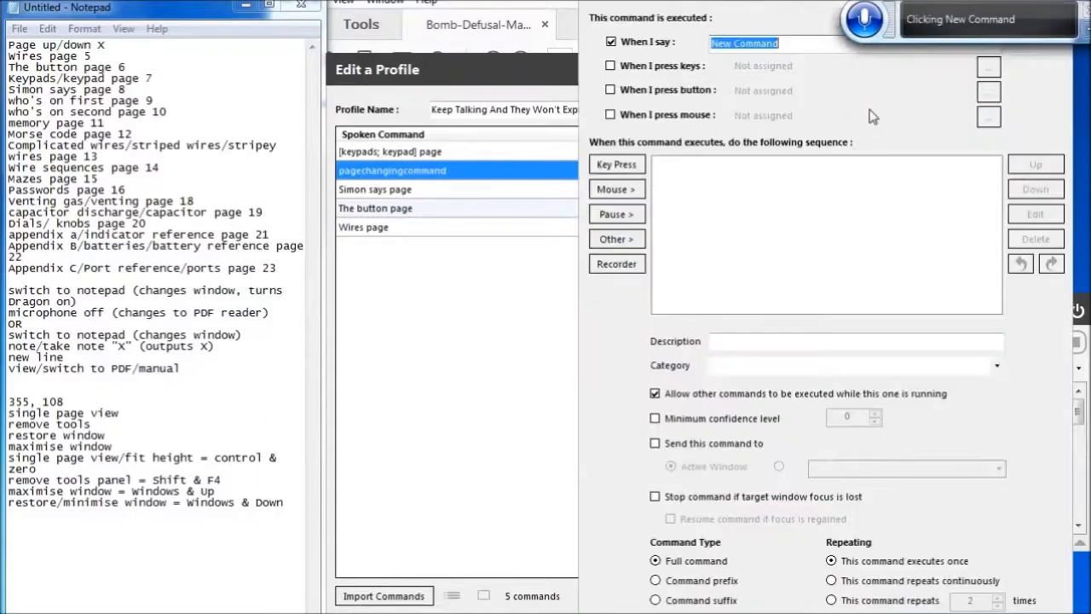
{"action": "key", "text": "BackSpace"}
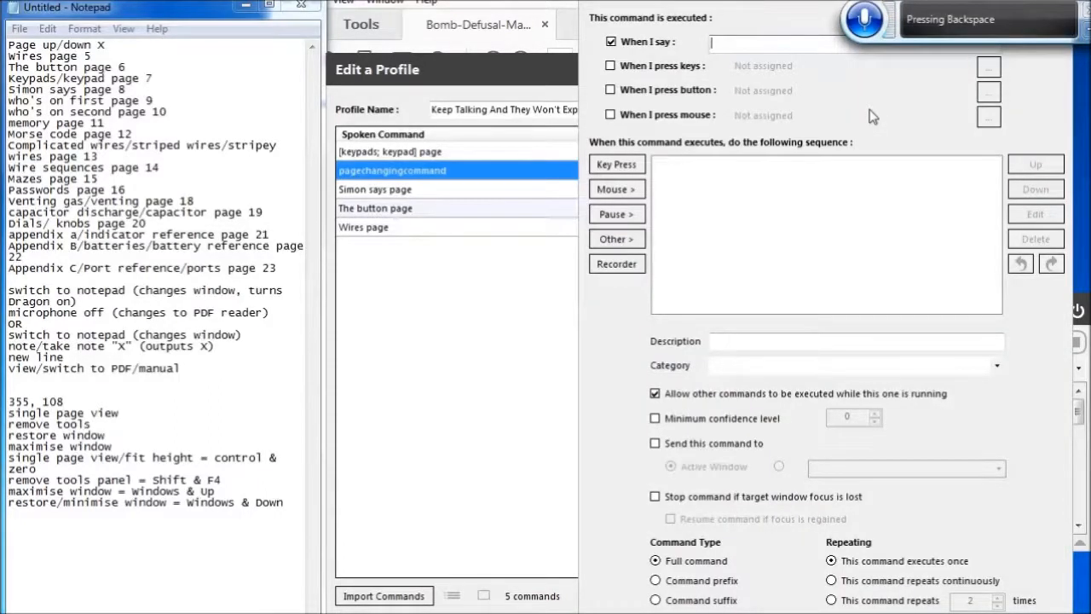
{"action": "type", "text": "Who's on first page"}
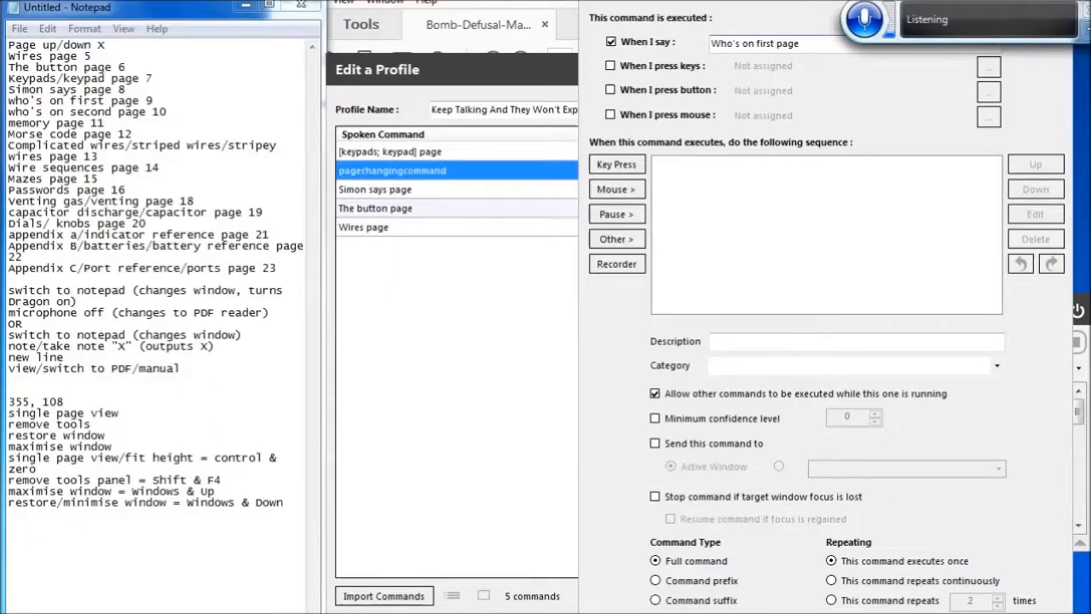
{"action": "left_click", "coordinate": [826, 162]}
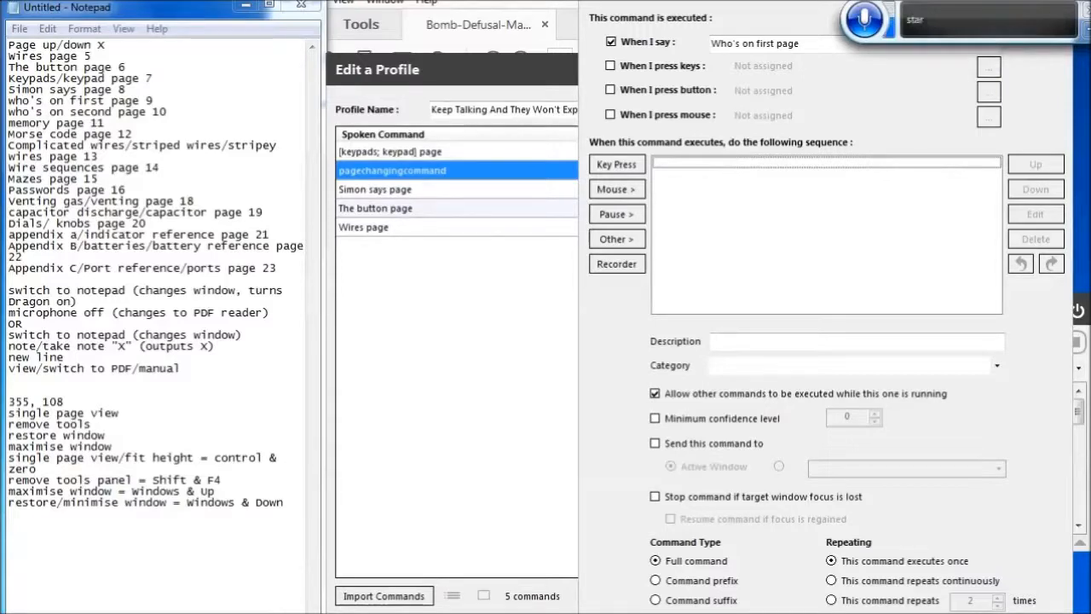
{"action": "key", "text": "Return"}
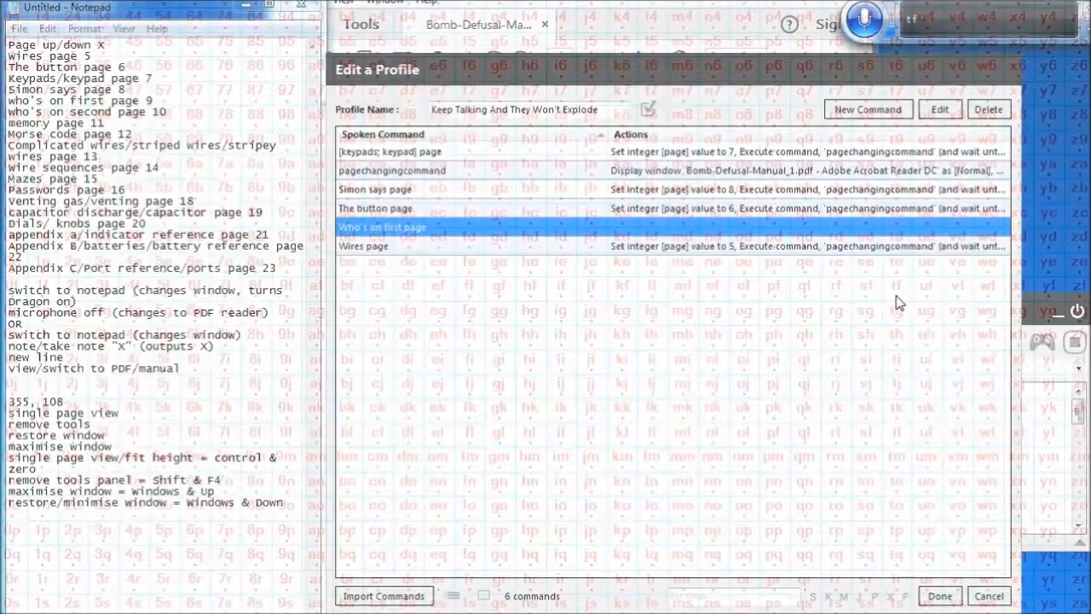
Copy both actions from the Wires page command
{"action": "left_click", "coordinate": [407, 248]}
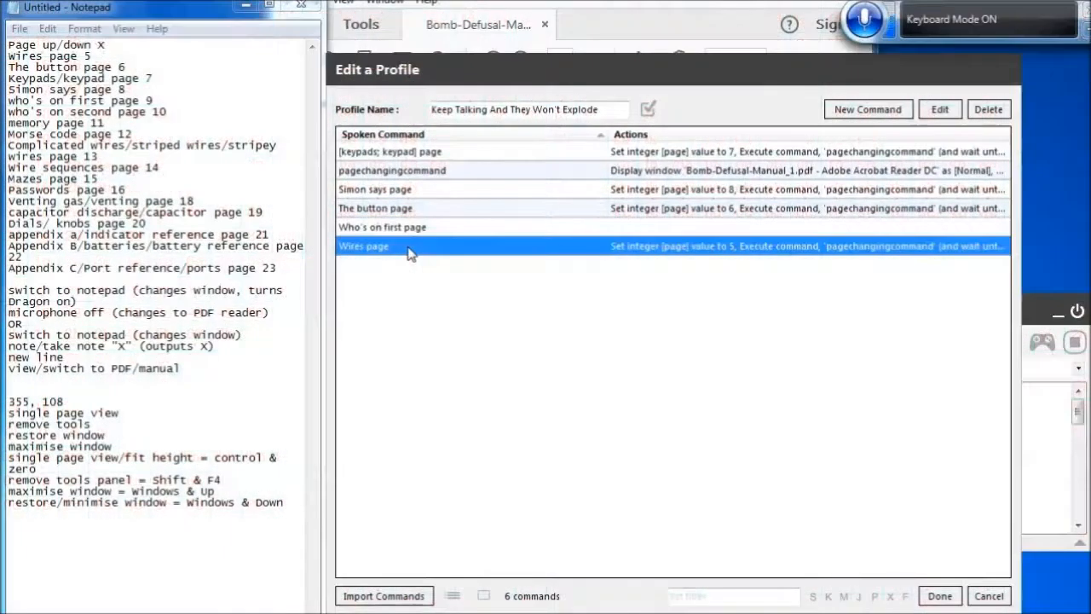
{"action": "key", "text": "Return"}
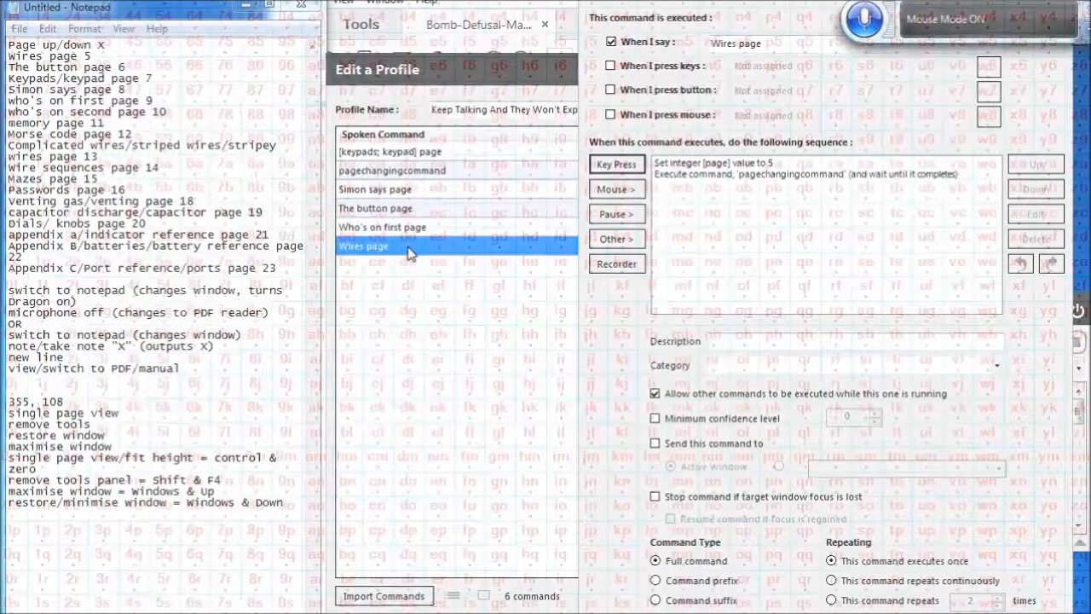
{"action": "left_click", "coordinate": [838, 175]}
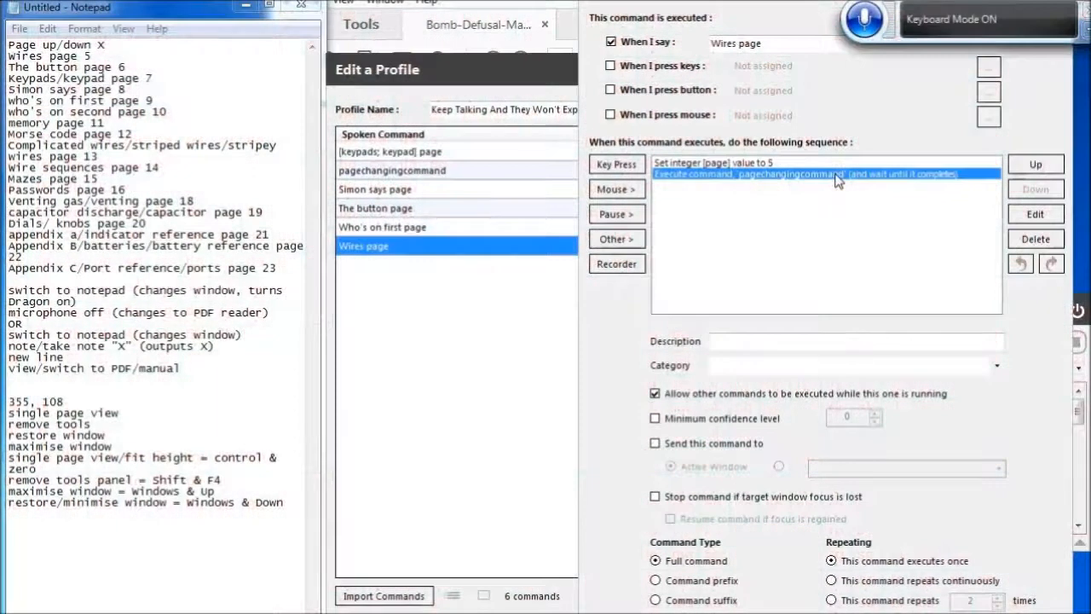
{"action": "key", "text": "shift+Up"}
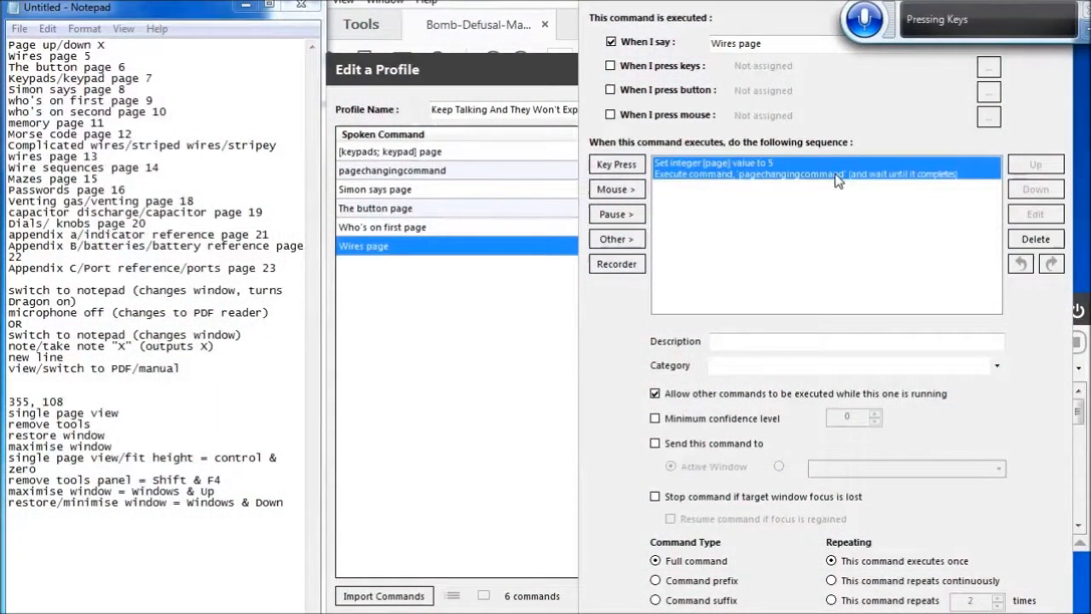
{"action": "key", "text": "ctrl+c"}
{"action": "key", "text": "Return"}
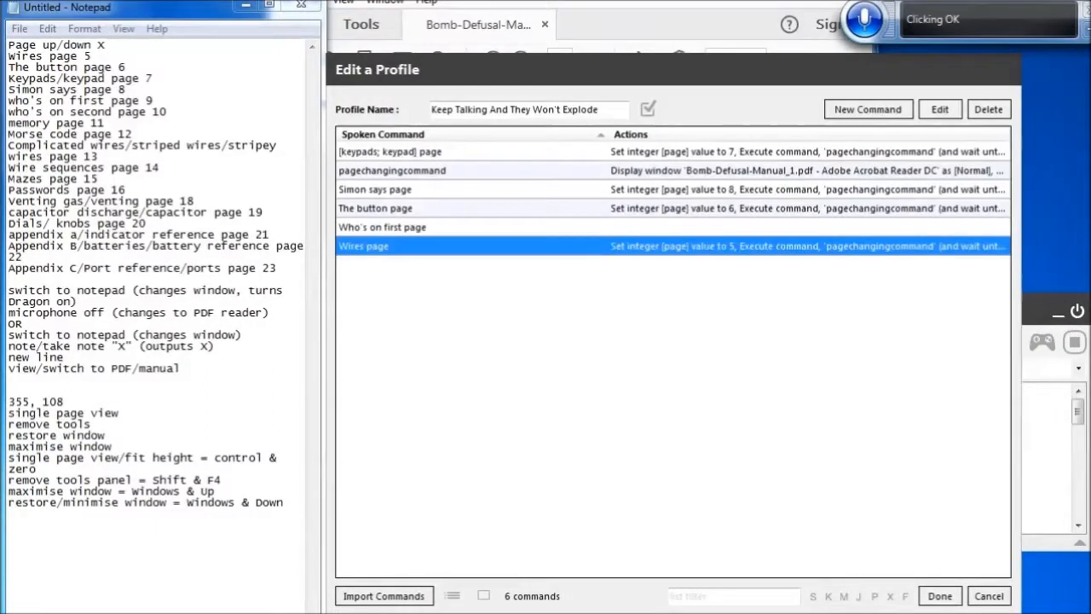
Paste the copied actions into the Who's on first page command and set its page integer value to 9
{"action": "key", "text": "Up"}
{"action": "key", "text": "Return"}
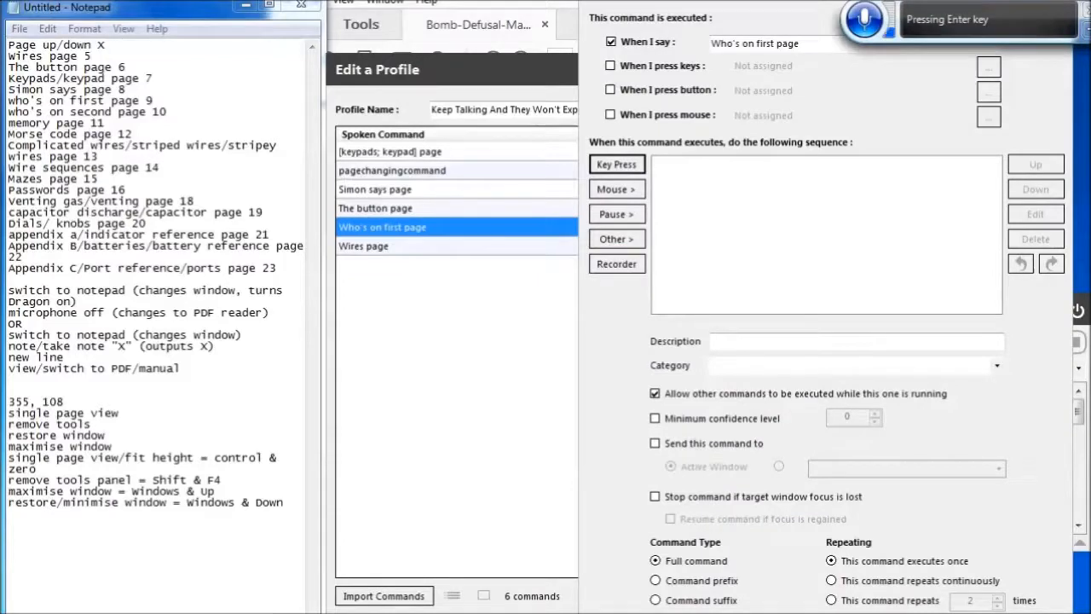
{"action": "key", "text": "Tab"}
{"action": "key", "text": "Tab"}
{"action": "key", "text": "Tab"}
{"action": "key", "text": "Tab"}
{"action": "key", "text": "Tab"}
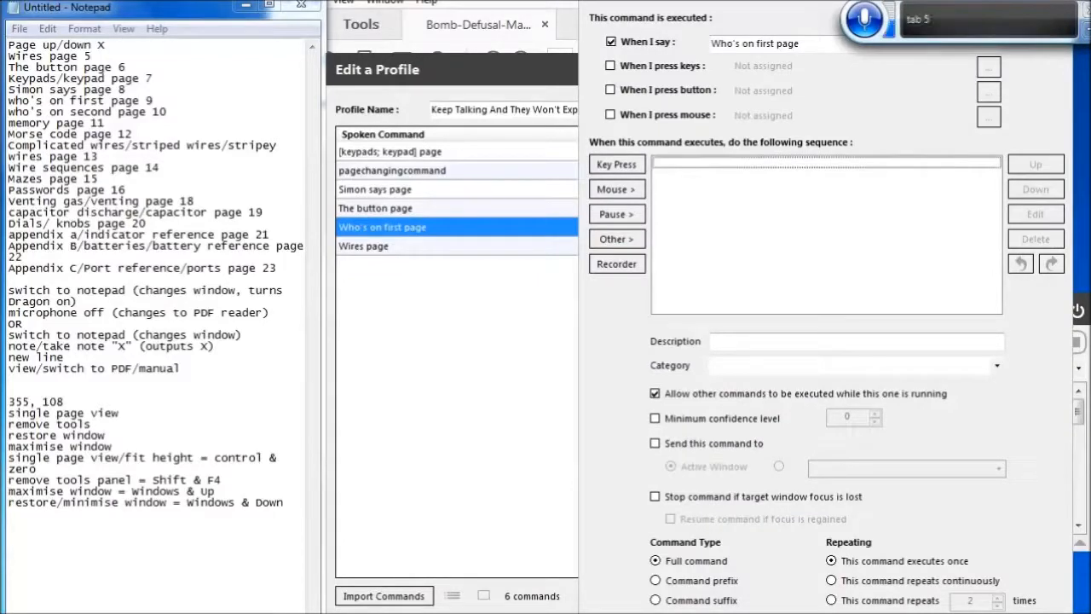
{"action": "key", "text": "ctrl+v"}
{"action": "key", "text": "Tab"}
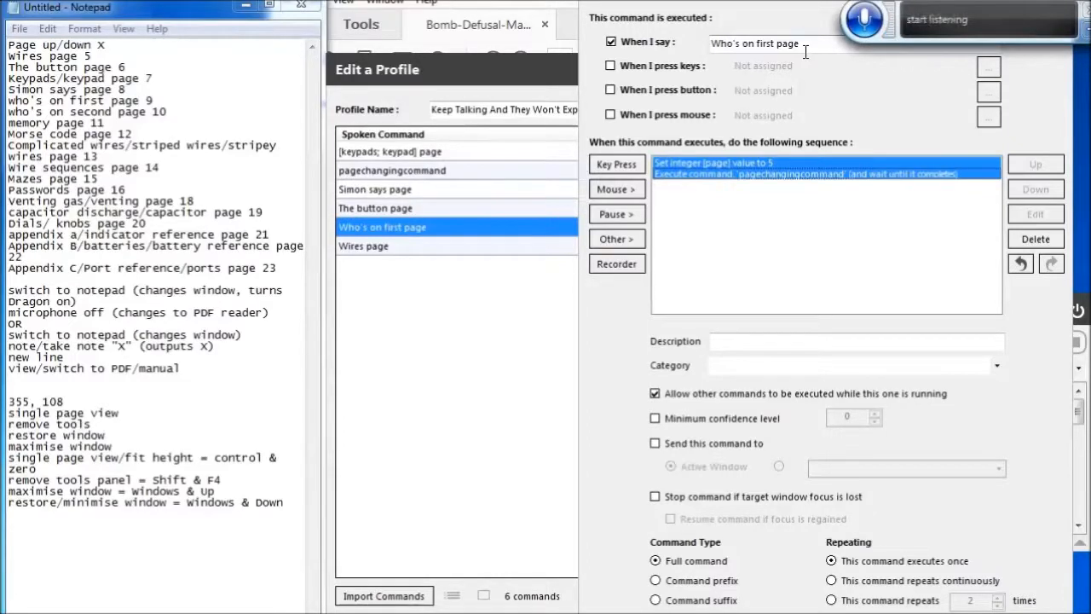
{"action": "key", "text": "Up"}
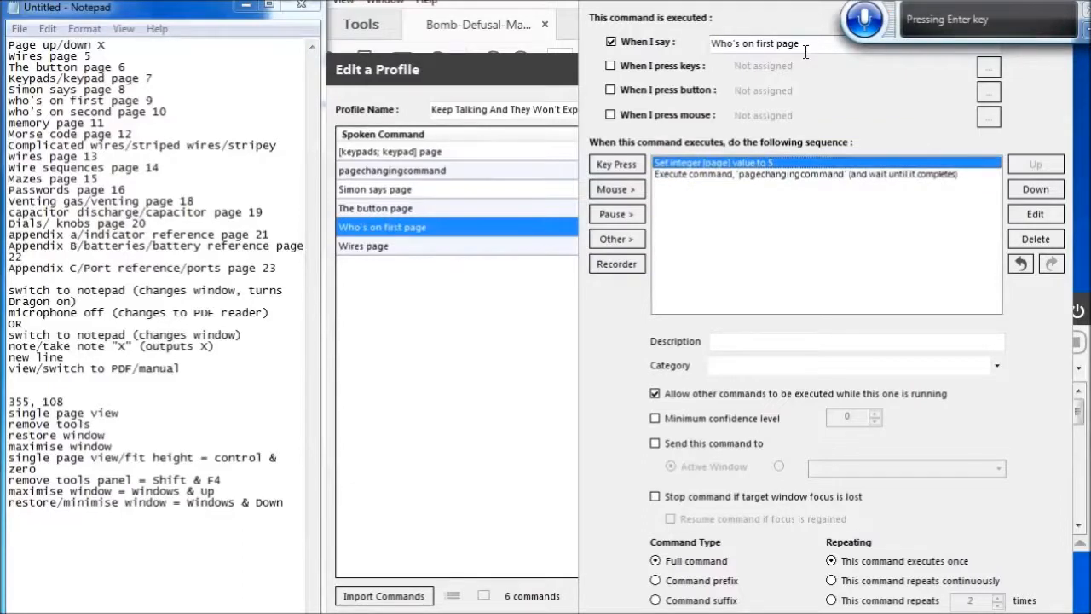
{"action": "key", "text": "Return"}
{"action": "key", "text": "Tab"}
{"action": "key", "text": "Tab"}
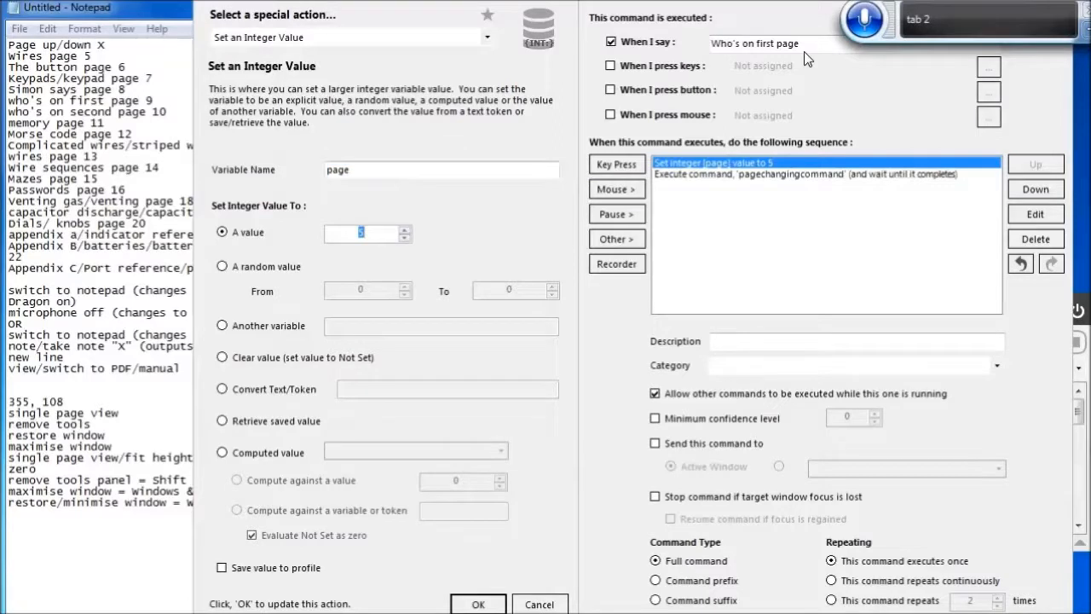
{"action": "type", "text": "9"}
{"action": "left_click", "coordinate": [478, 604]}
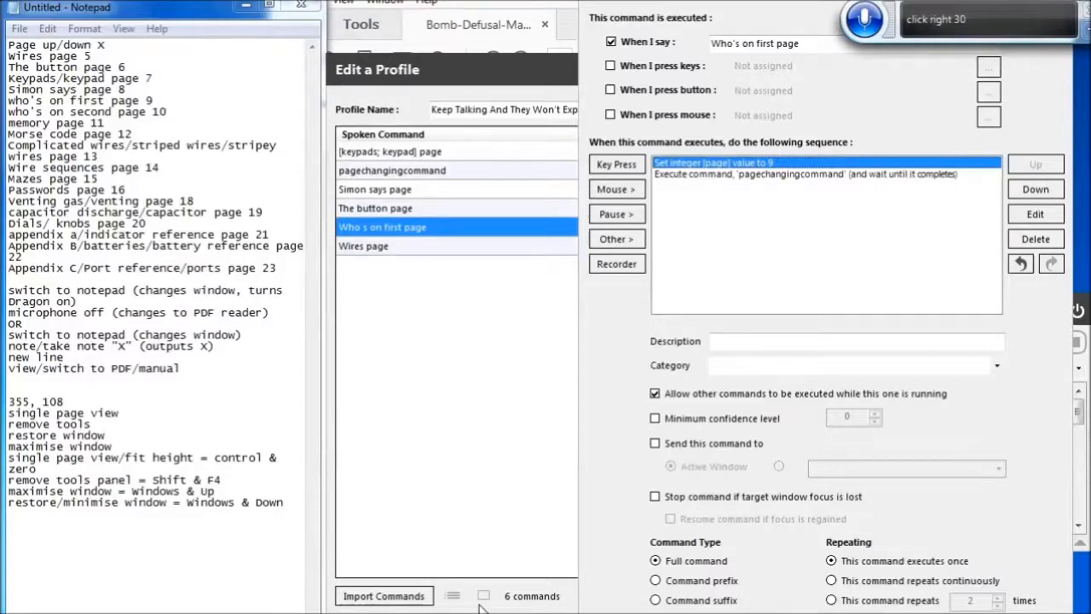
{"action": "key", "text": "Return"}
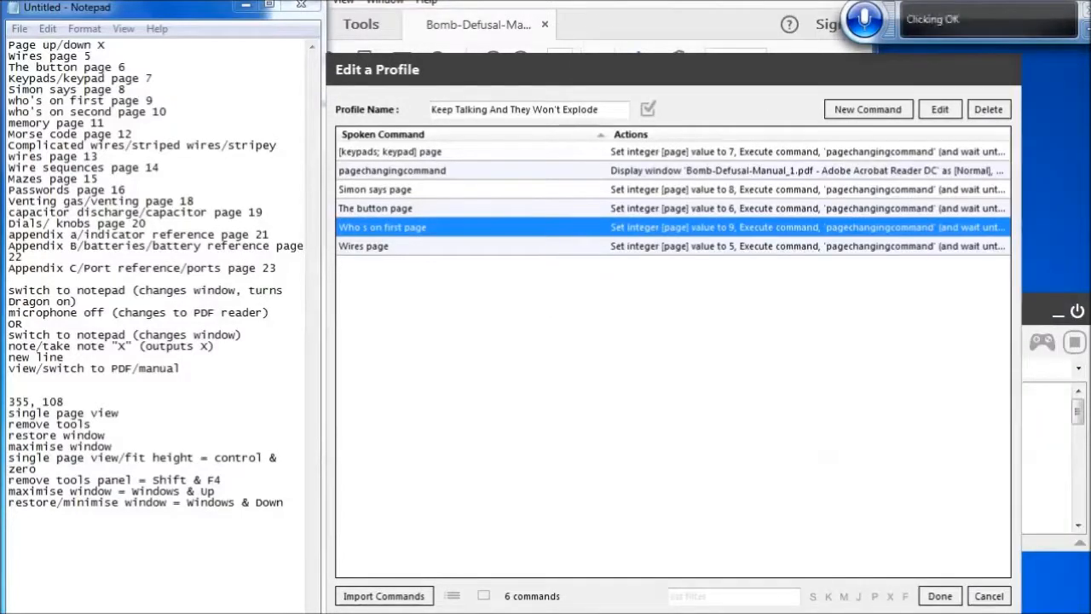
Create a 'Who's on second page' command with the pasted actions and its page integer value set to 10
{"action": "left_click", "coordinate": [872, 115]}
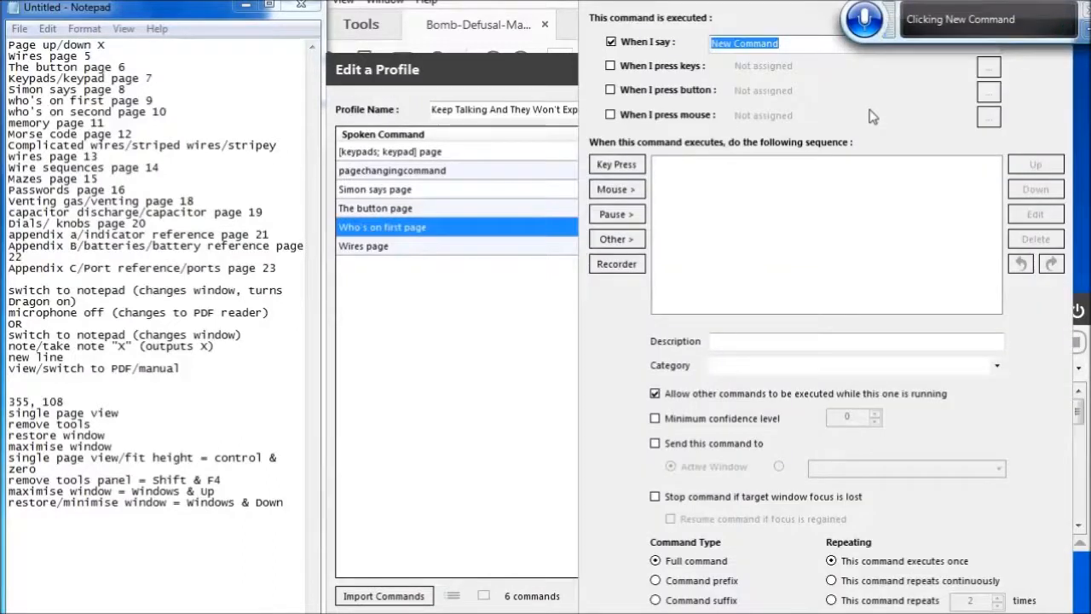
{"action": "key", "text": "BackSpace"}
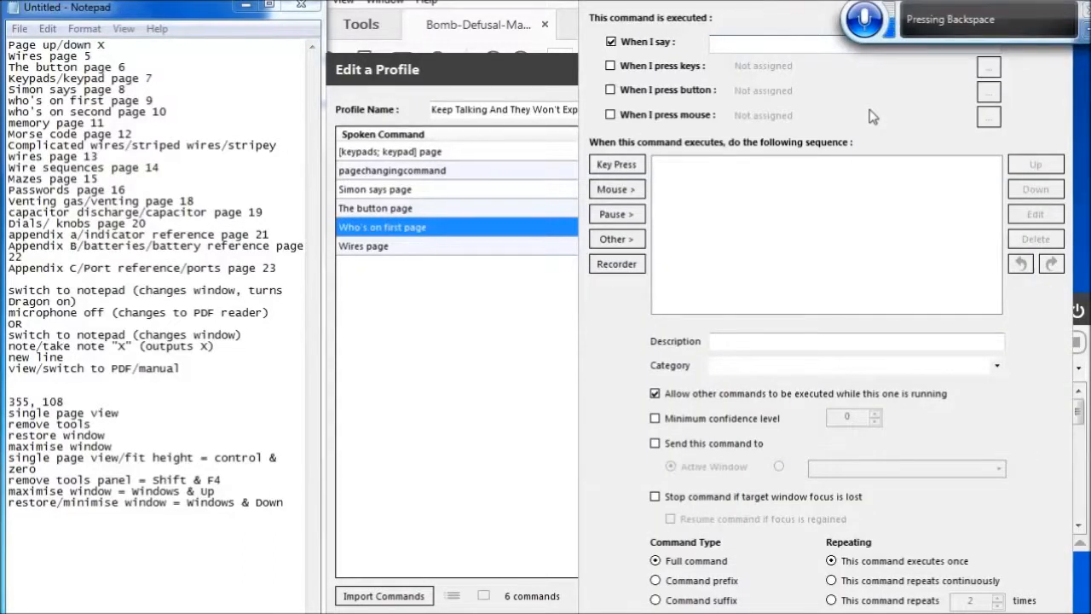
{"action": "type", "text": "Who's on second page"}
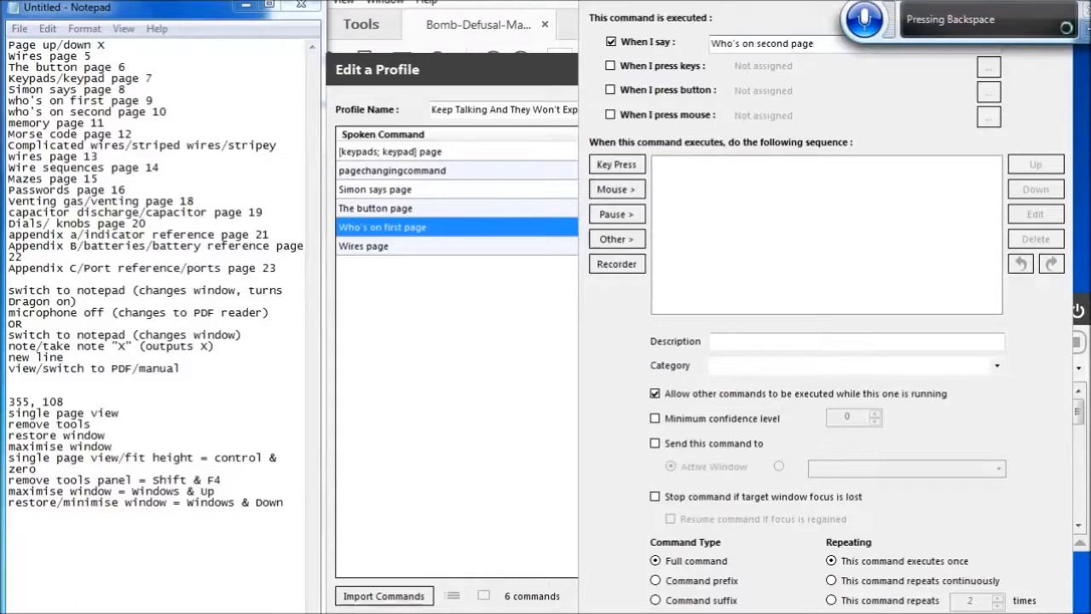
{"action": "key", "text": "Tab"}
{"action": "key", "text": "Tab"}
{"action": "key", "text": "Tab"}
{"action": "key", "text": "Tab"}
{"action": "key", "text": "Tab"}
{"action": "key", "text": "Tab"}
{"action": "key", "text": "Tab"}
{"action": "key", "text": "Tab"}
{"action": "key", "text": "Tab"}
{"action": "key", "text": "Tab"}
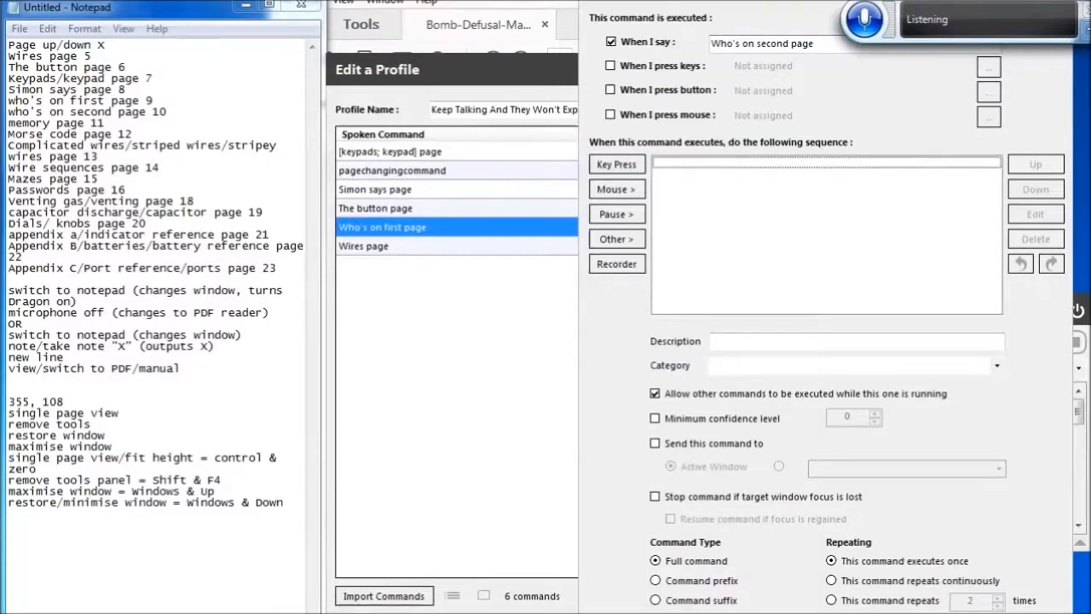
{"action": "key", "text": "ctrl+v"}
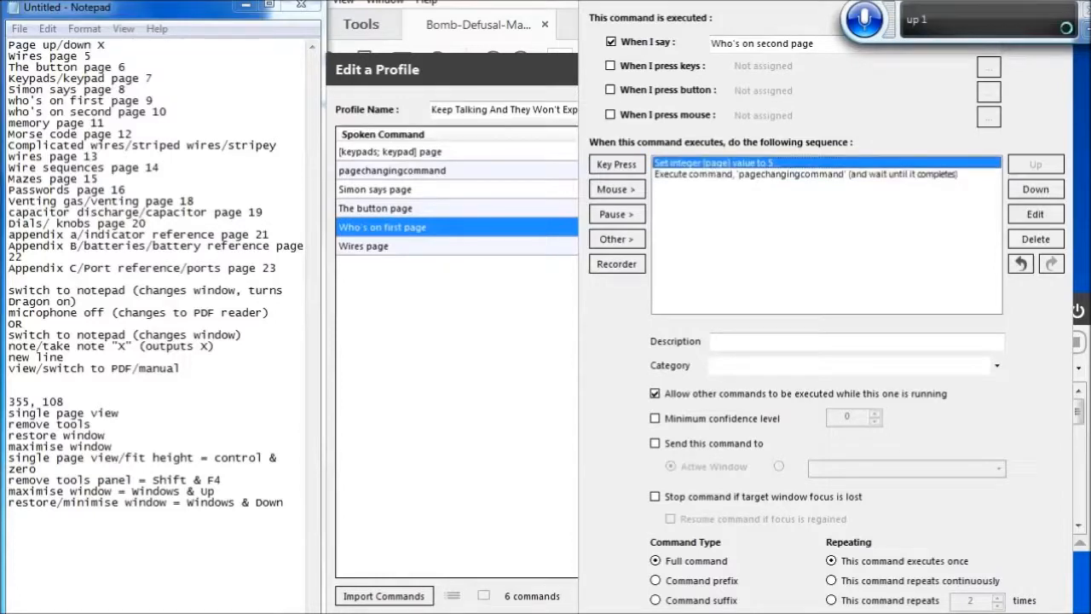
{"action": "key", "text": "Return"}
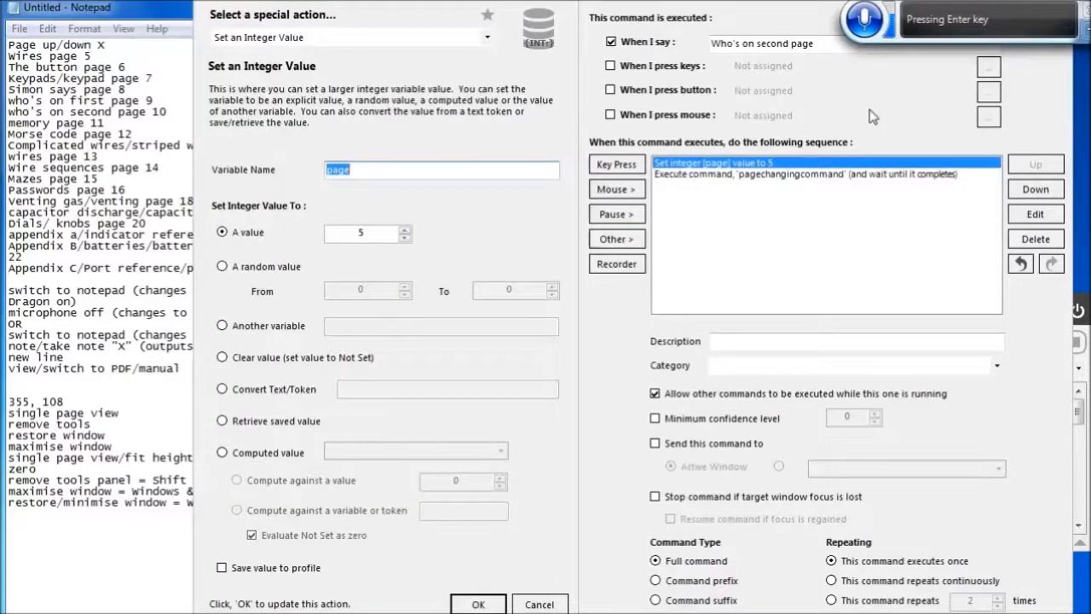
{"action": "key", "text": "Tab"}
{"action": "key", "text": "BackSpace"}
{"action": "type", "text": "10"}
{"action": "left_click", "coordinate": [478, 604]}
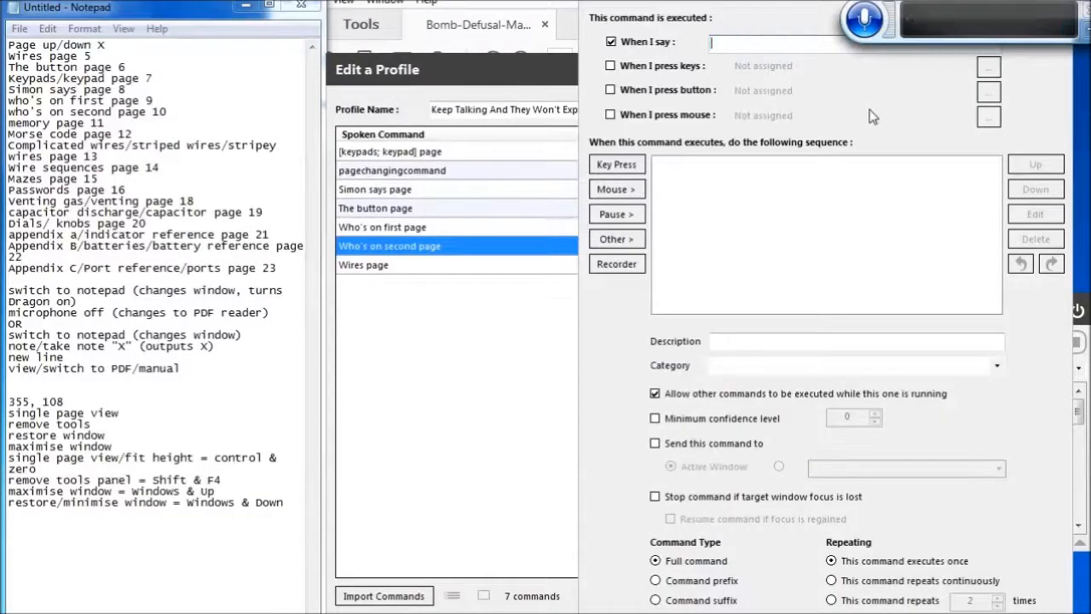
Create a 'Memory page' command with the pasted actions and its page integer value set to 11
{"action": "type", "text": "Memory page"}
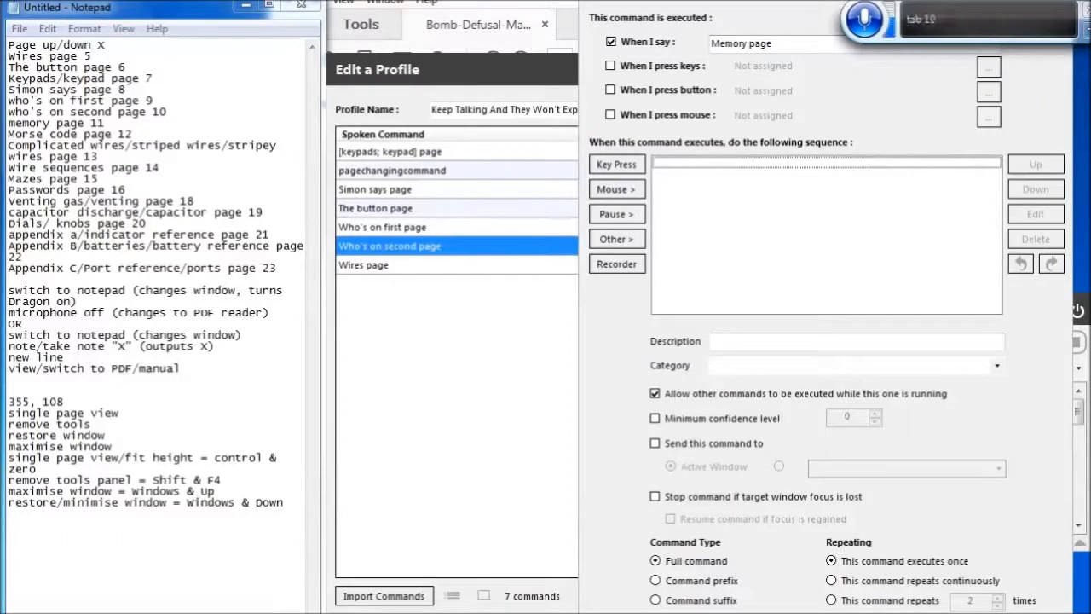
{"action": "key", "text": "ctrl+v"}
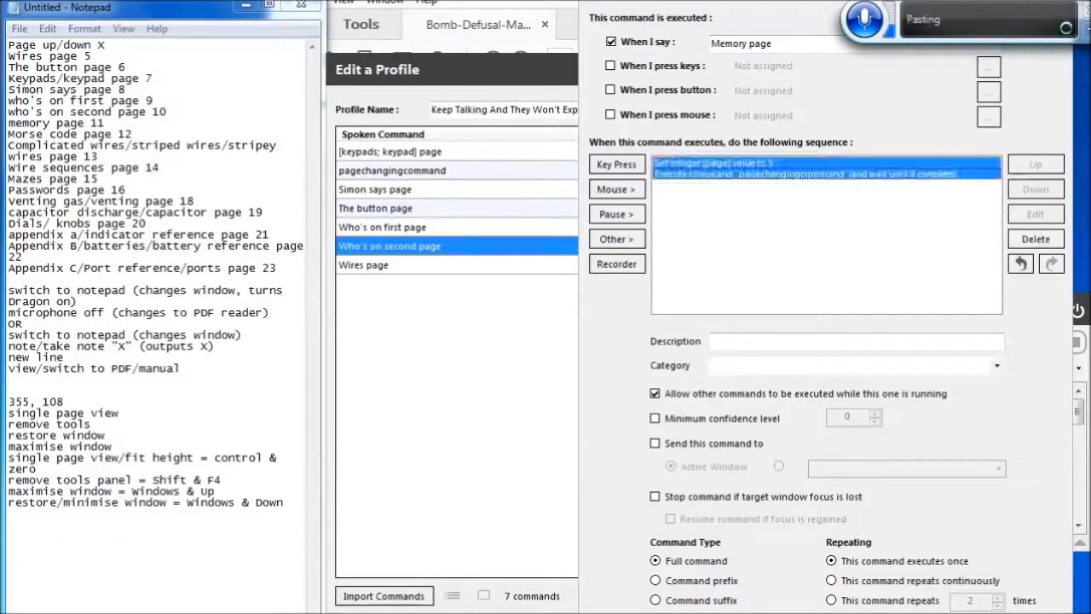
{"action": "key", "text": "Up"}
{"action": "key", "text": "Return"}
{"action": "key", "text": "Tab"}
{"action": "key", "text": "Tab"}
{"action": "key", "text": "BackSpace"}
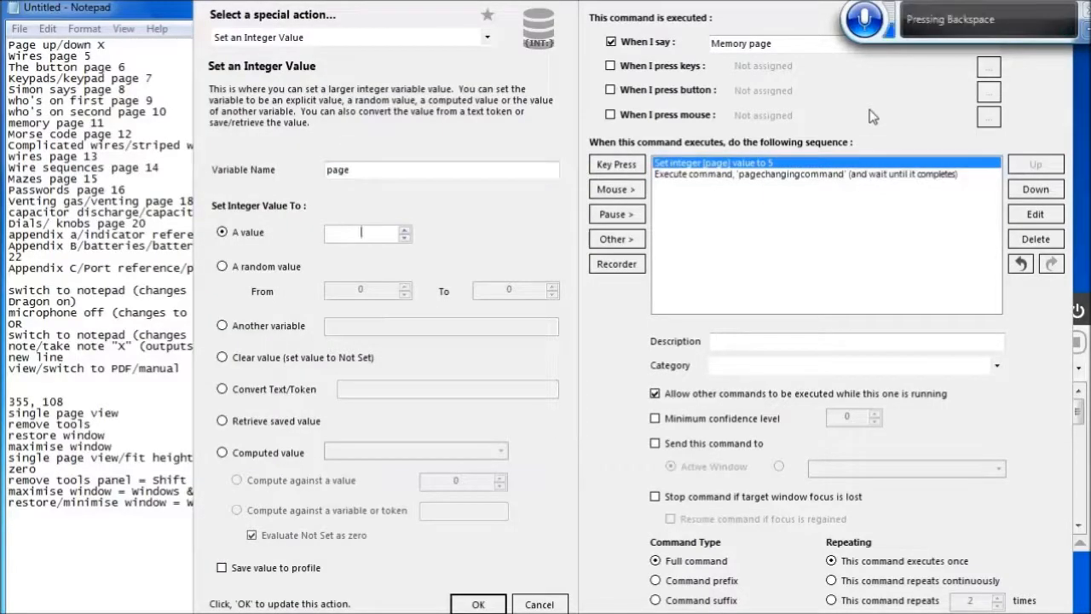
{"action": "type", "text": "11"}
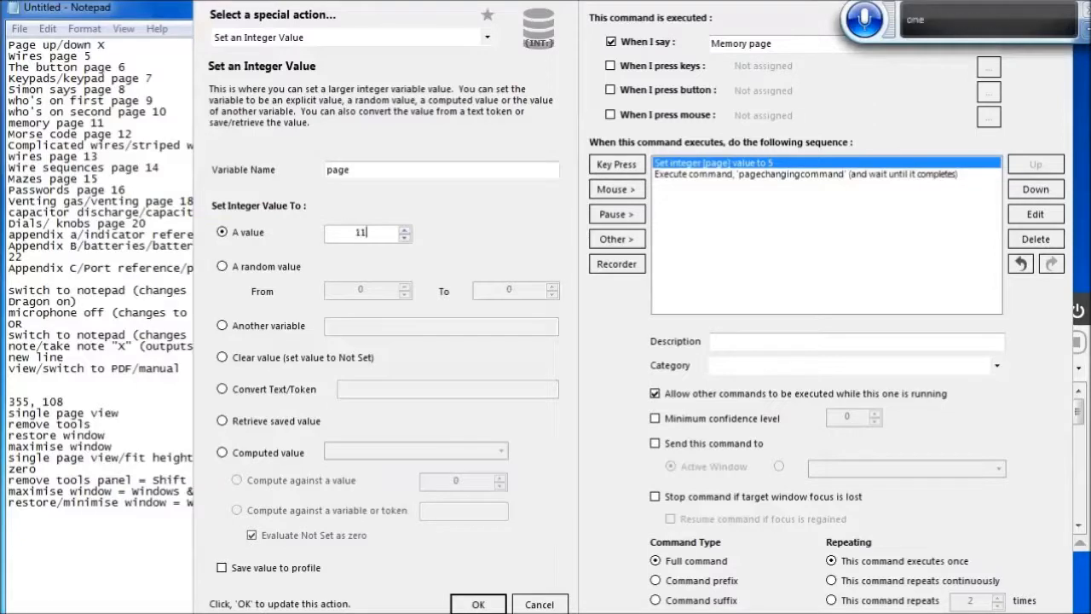
{"action": "left_click", "coordinate": [478, 603]}
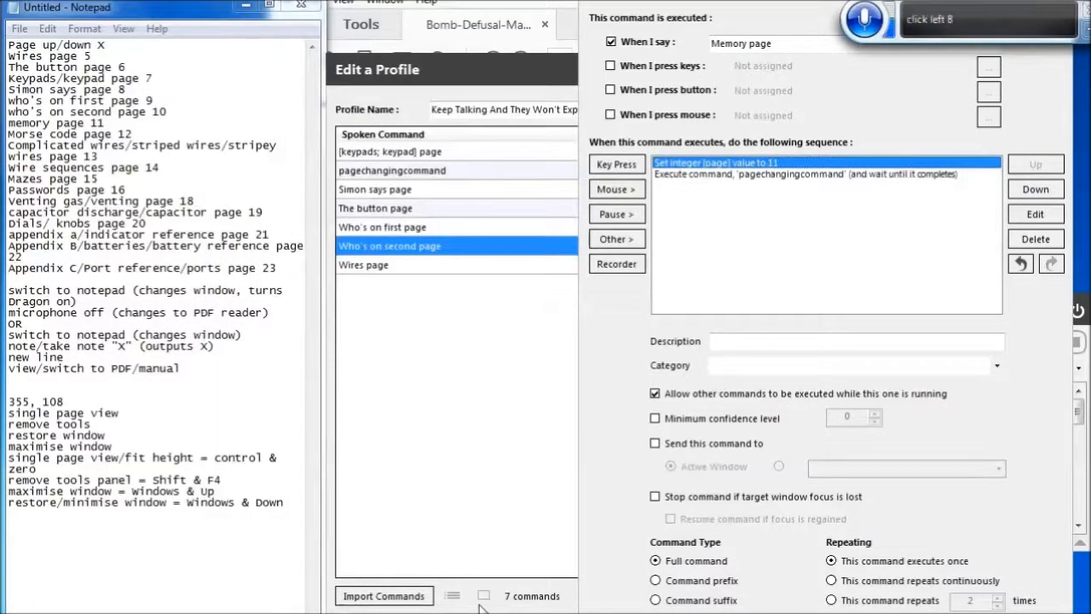
{"action": "key", "text": "Return"}
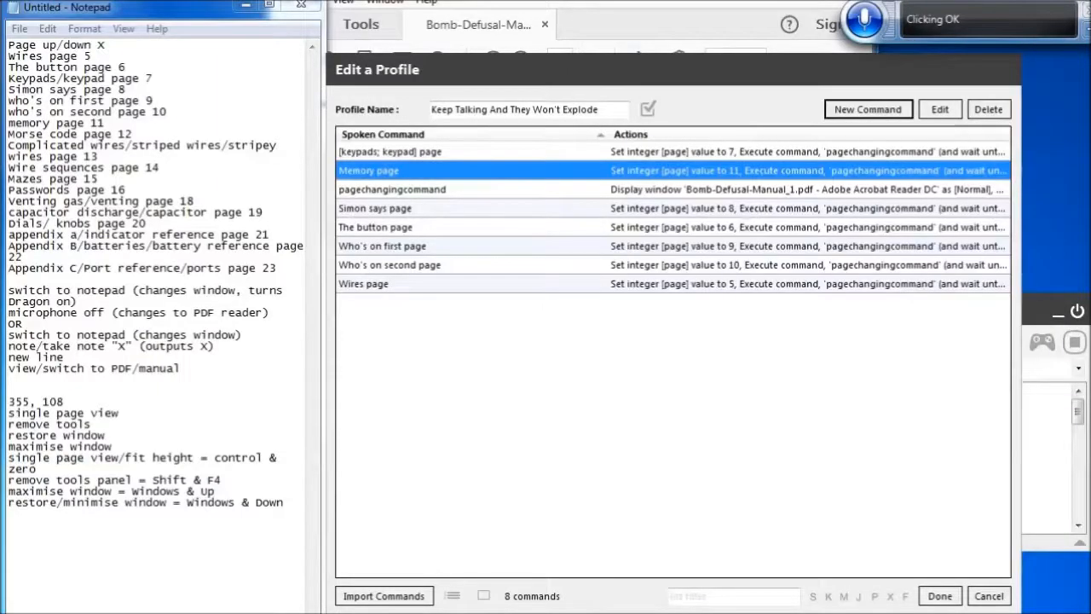
Create a new command spoken as 'Morse code page' and paste the copied actions into it
{"action": "left_click", "coordinate": [871, 112]}
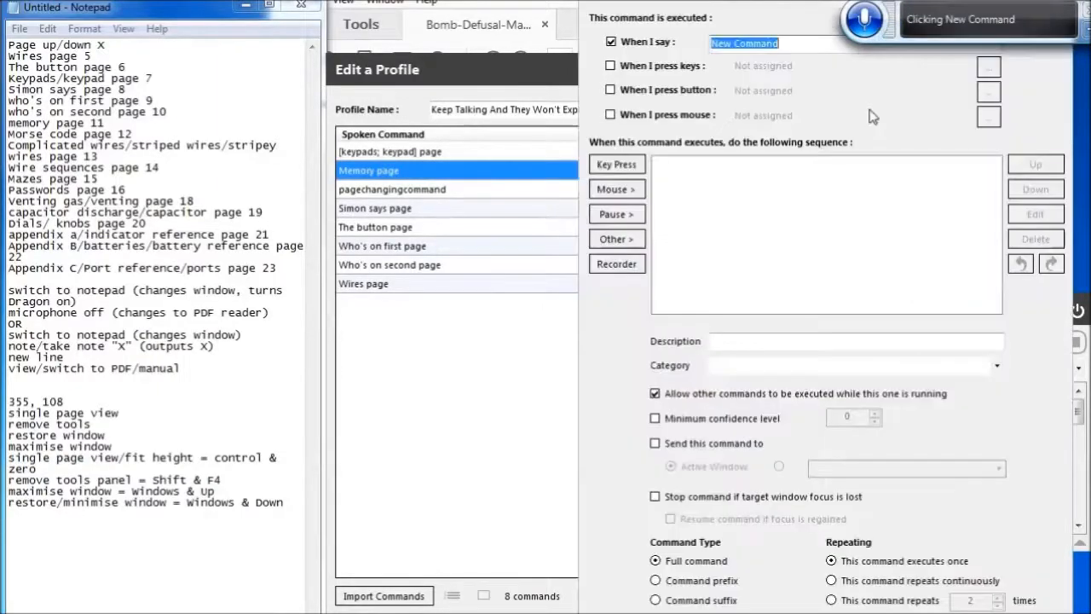
{"action": "key", "text": "BackSpace"}
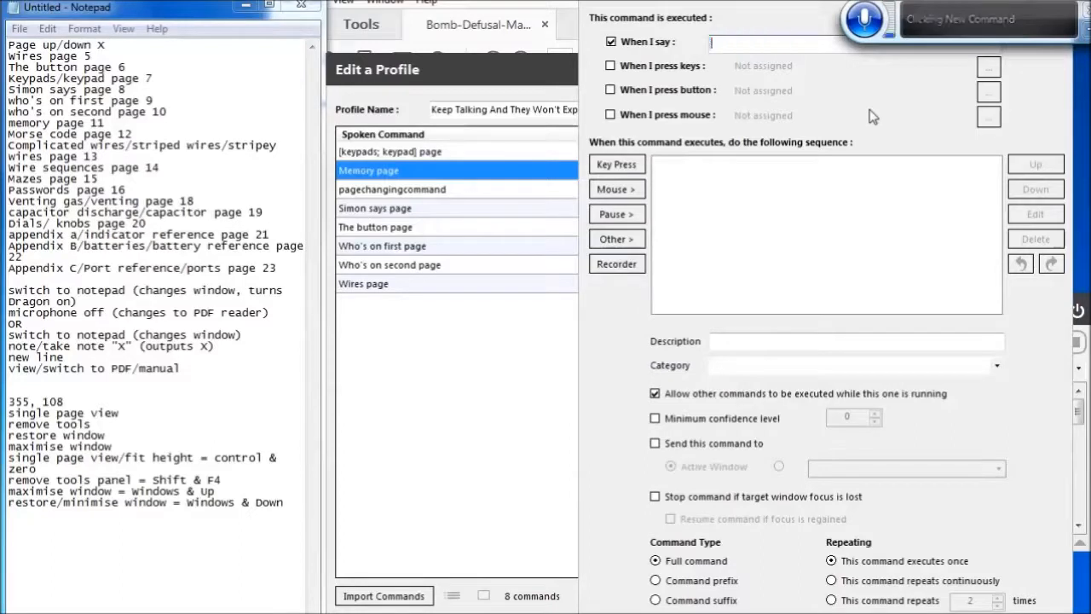
{"action": "type", "text": "Morse code page"}
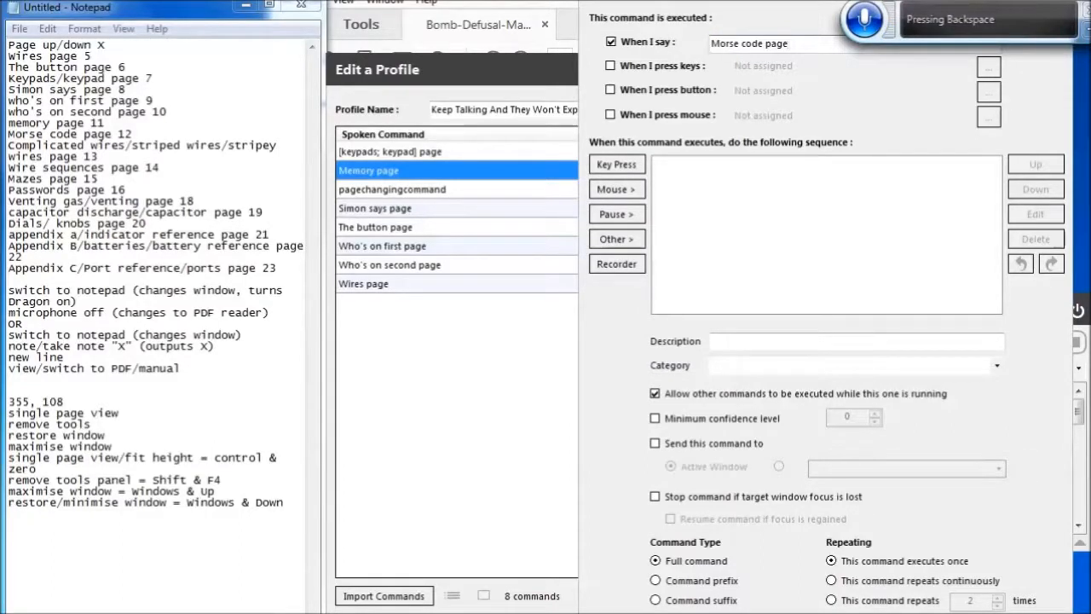
{"action": "left_click", "coordinate": [616, 238]}
{"action": "key", "text": "Tab"}
{"action": "key", "text": "Tab"}
{"action": "key", "text": "ctrl+v"}
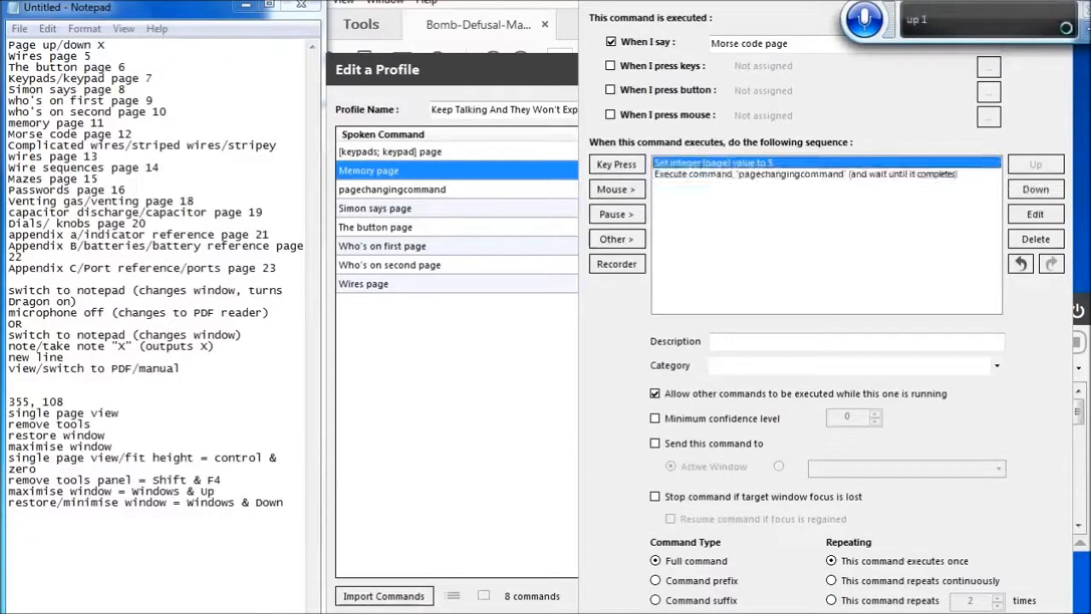
Set the Morse code page command's page integer value to 12 and save the command
{"action": "key", "text": "Return"}
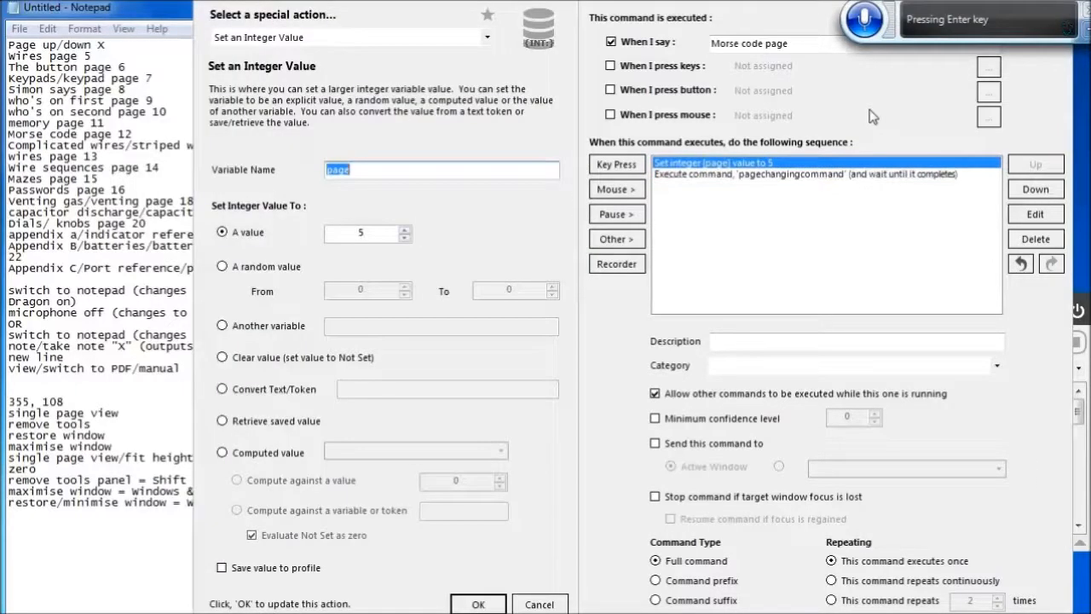
{"action": "key", "text": "Tab"}
{"action": "key", "text": "Tab"}
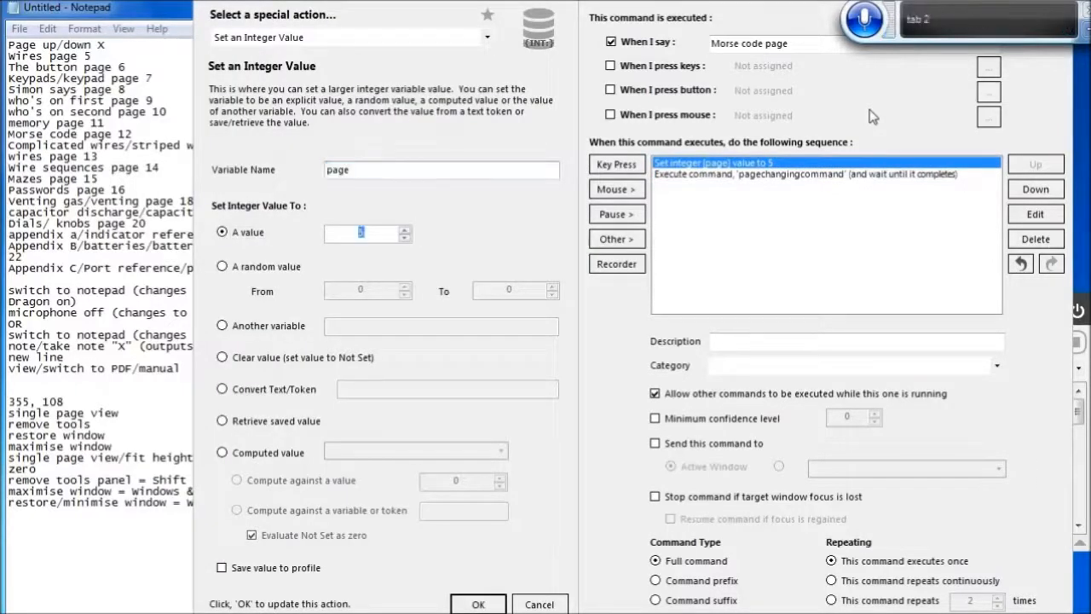
{"action": "key", "text": "BackSpace"}
{"action": "type", "text": "12"}
{"action": "left_click", "coordinate": [478, 603]}
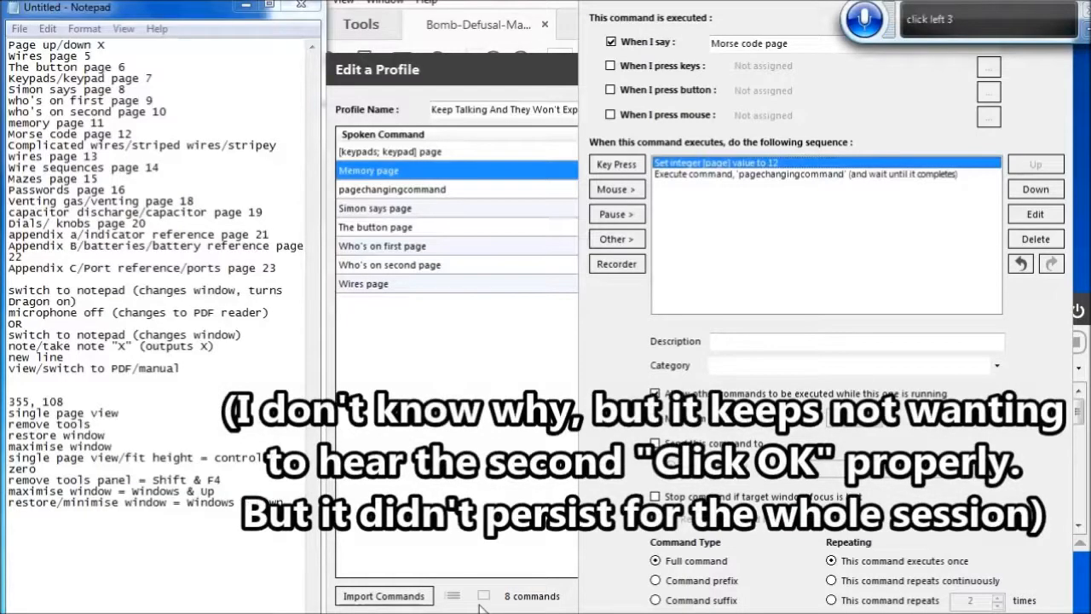
{"action": "key", "text": "Return"}
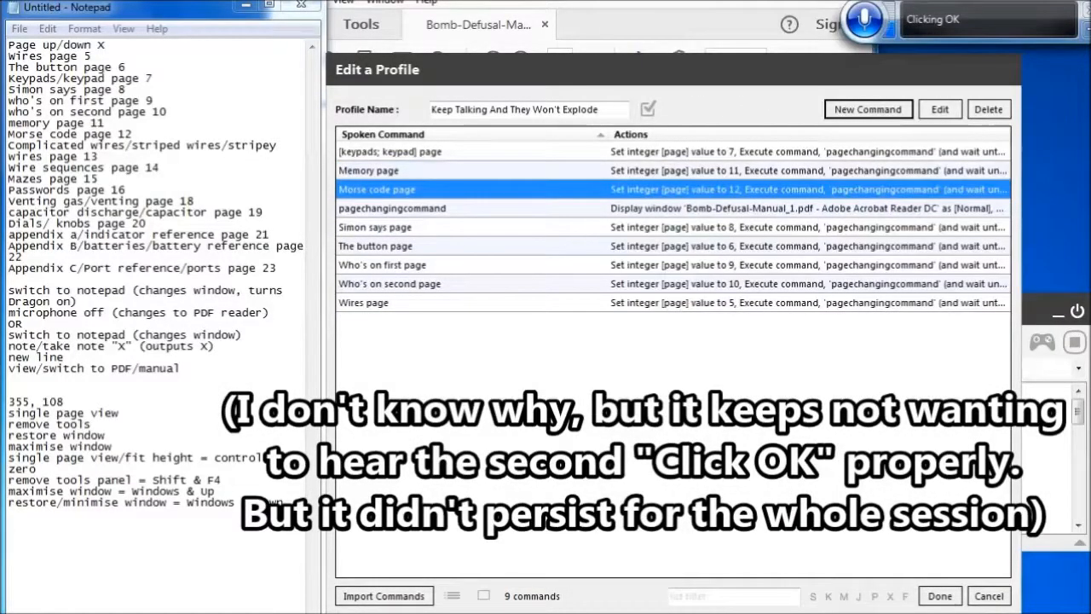
Create a new command spoken as '[complicated; stripes; stripey; striped] wires page' and paste the copied actions into it
{"action": "left_click", "coordinate": [869, 110]}
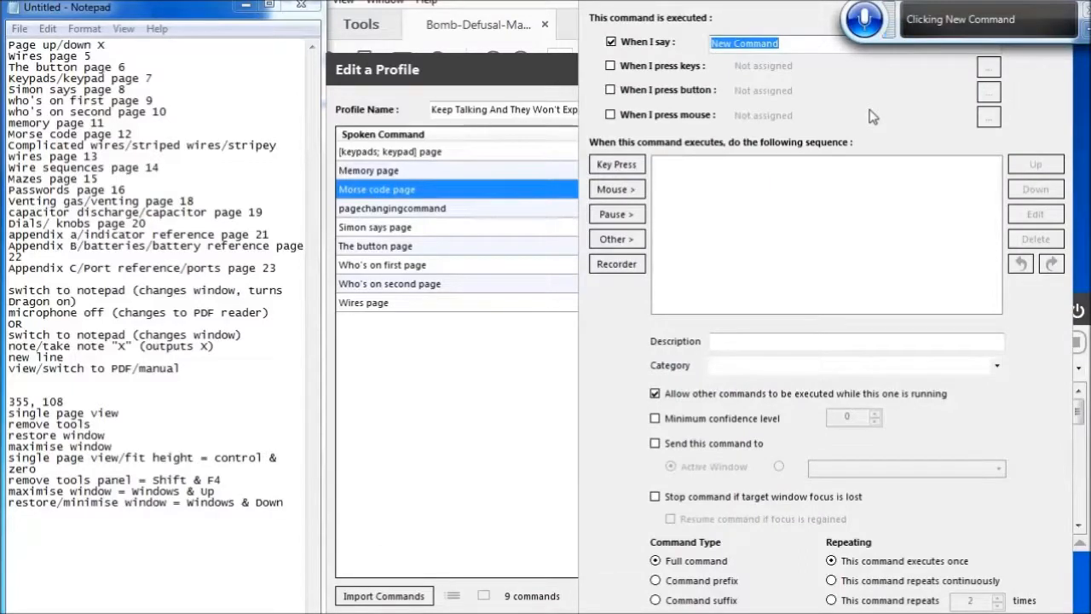
{"action": "key", "text": "BackSpace"}
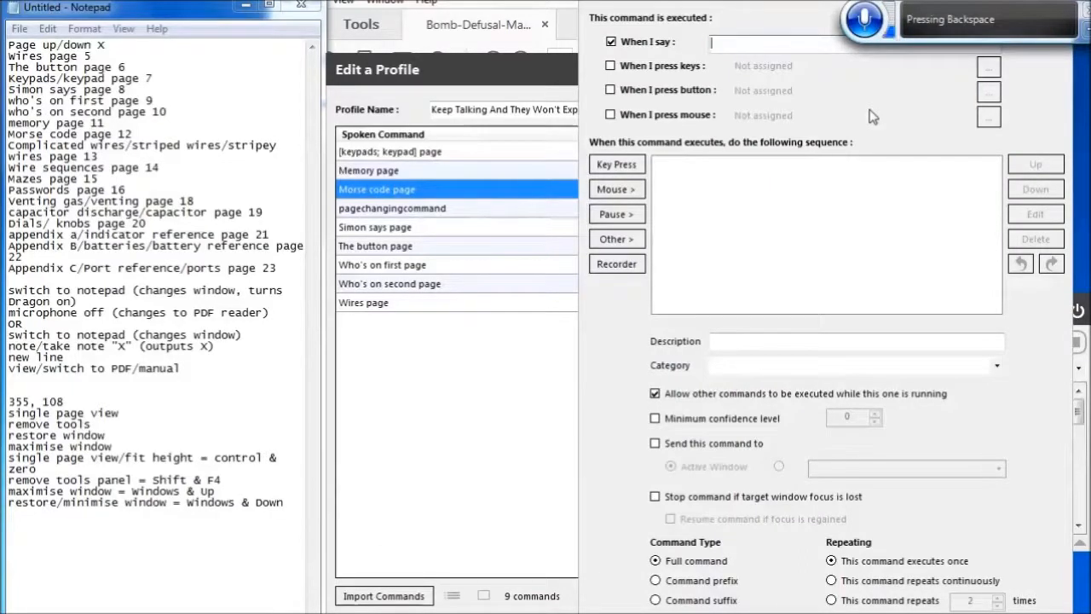
{"action": "type", "text": "["}
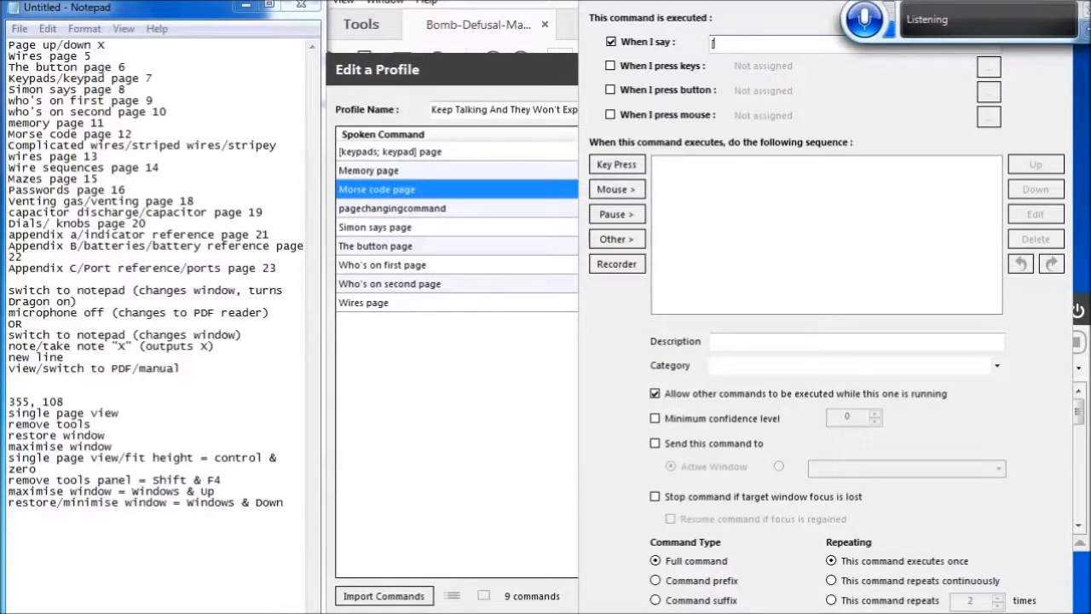
{"action": "type", "text": "complicated; stripes; stripey"}
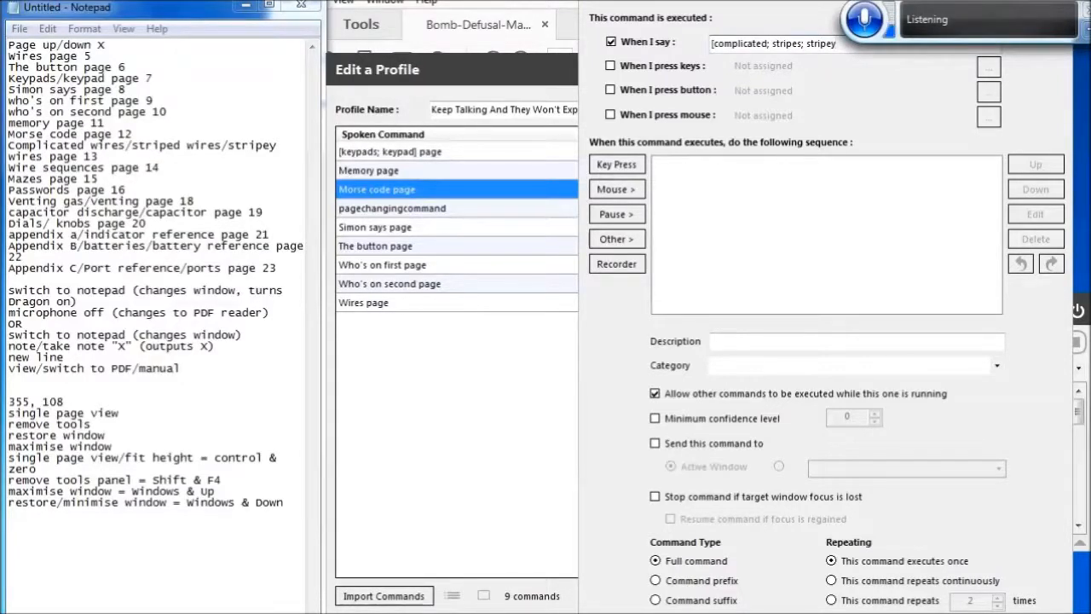
{"action": "type", "text": "; striped"}
{"action": "type", "text": "wires page"}
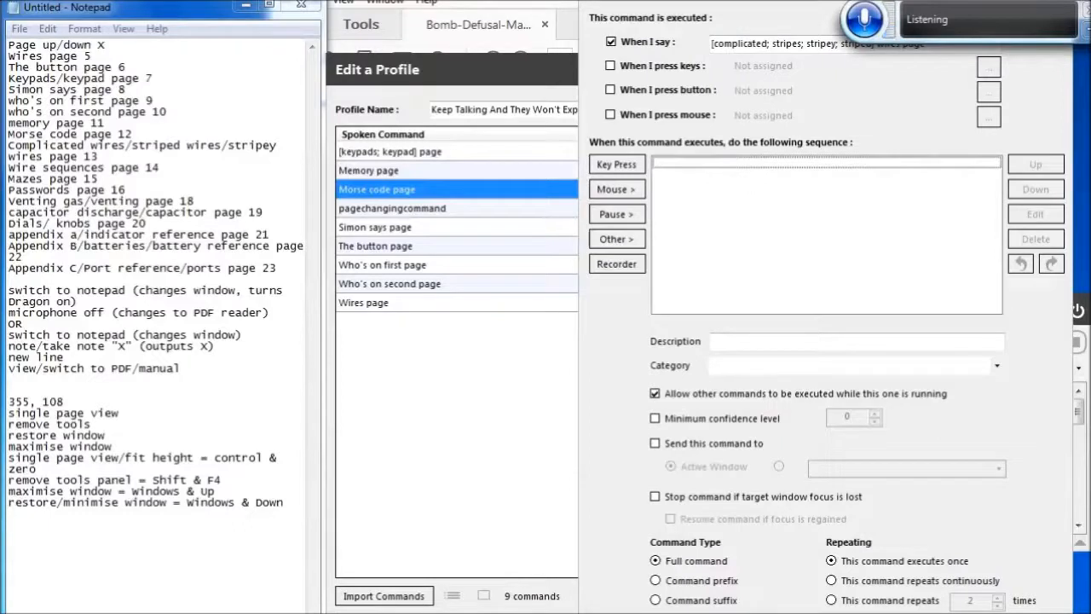
{"action": "key", "text": "ctrl+v"}
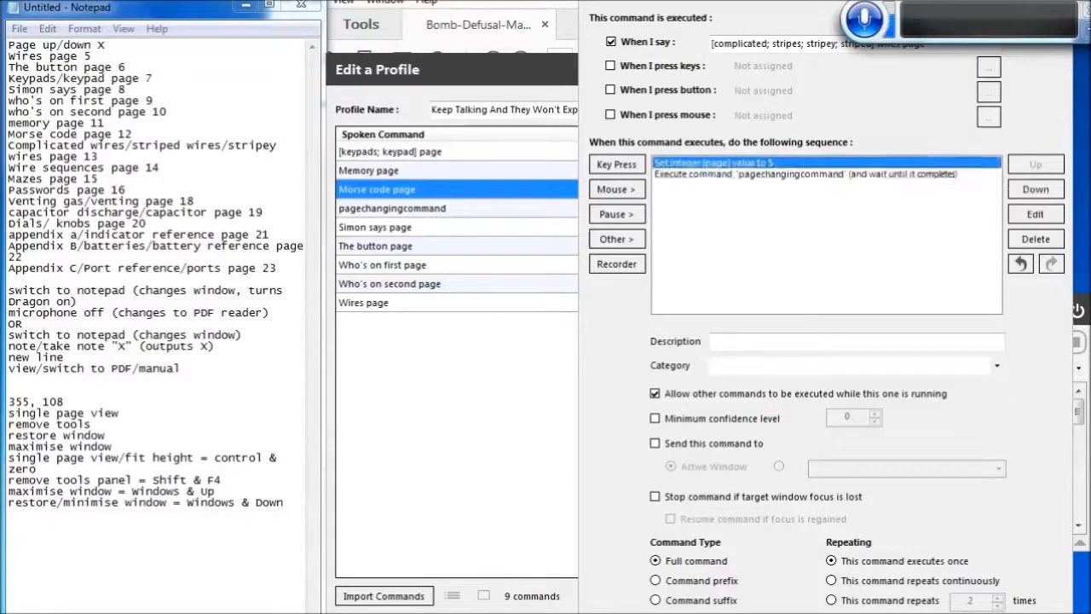
Set the complicated wires command's page integer value to 13 and save the command
{"action": "key", "text": "Return"}
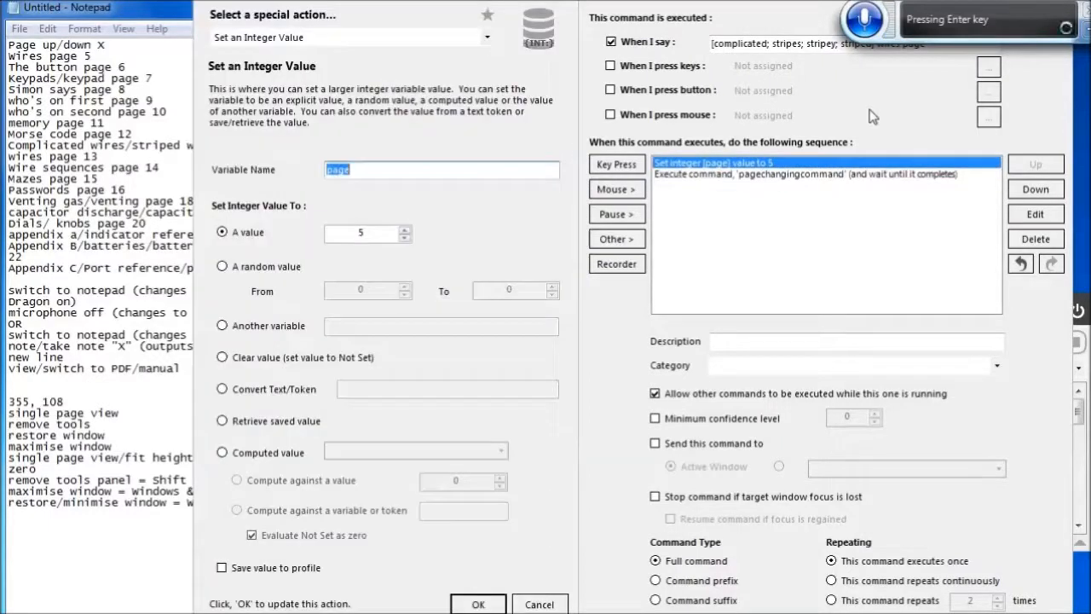
{"action": "key", "text": "Tab"}
{"action": "key", "text": "Tab"}
{"action": "type", "text": "1"}
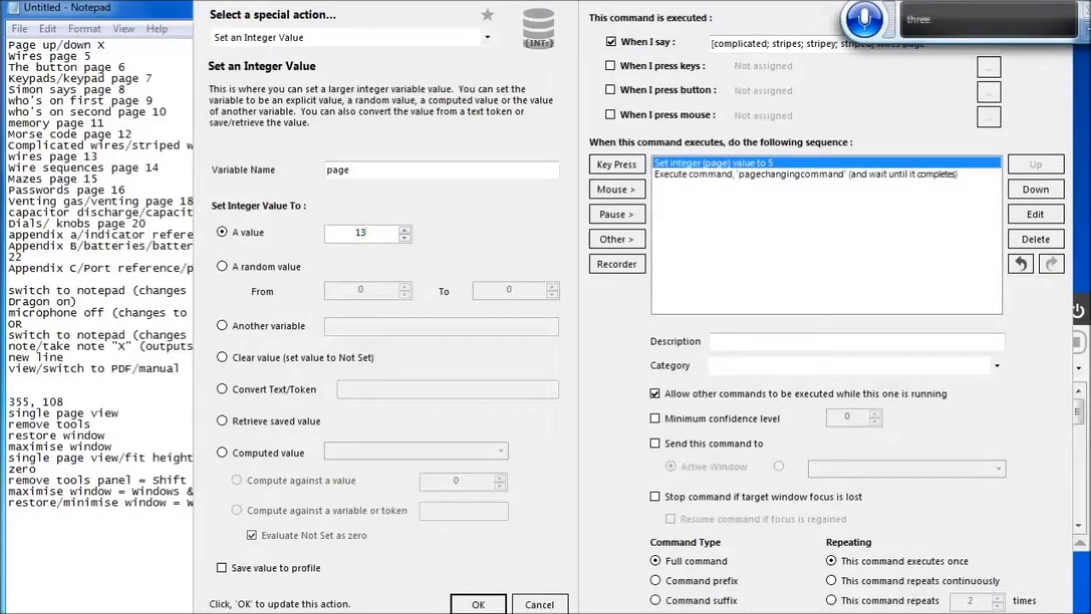
{"action": "left_click", "coordinate": [478, 605]}
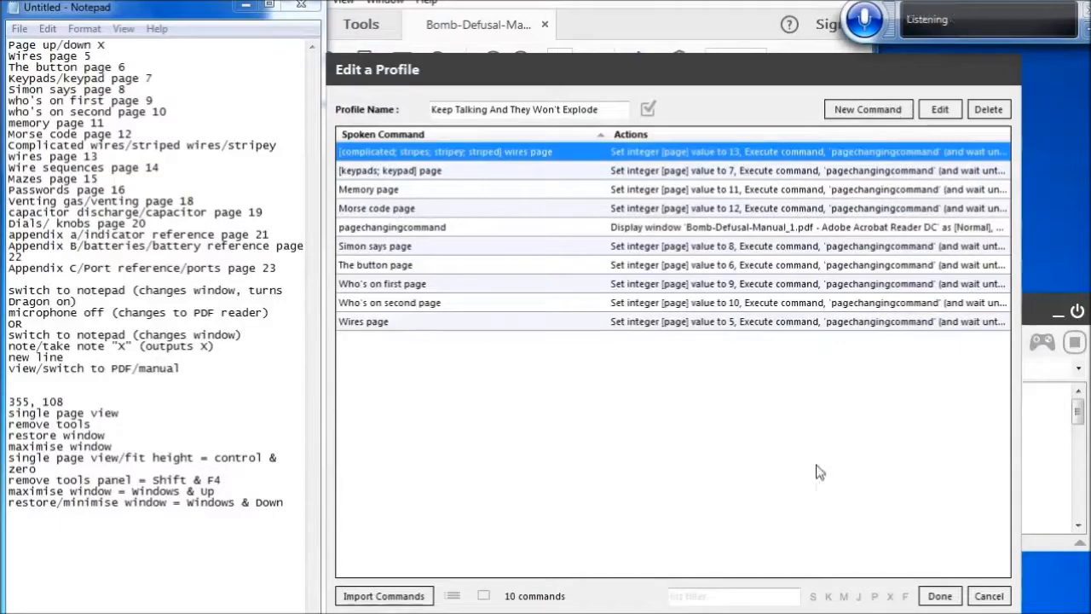
Create a new command spoken as 'Wire sequences page' holding the copied actions
{"action": "left_click", "coordinate": [869, 111]}
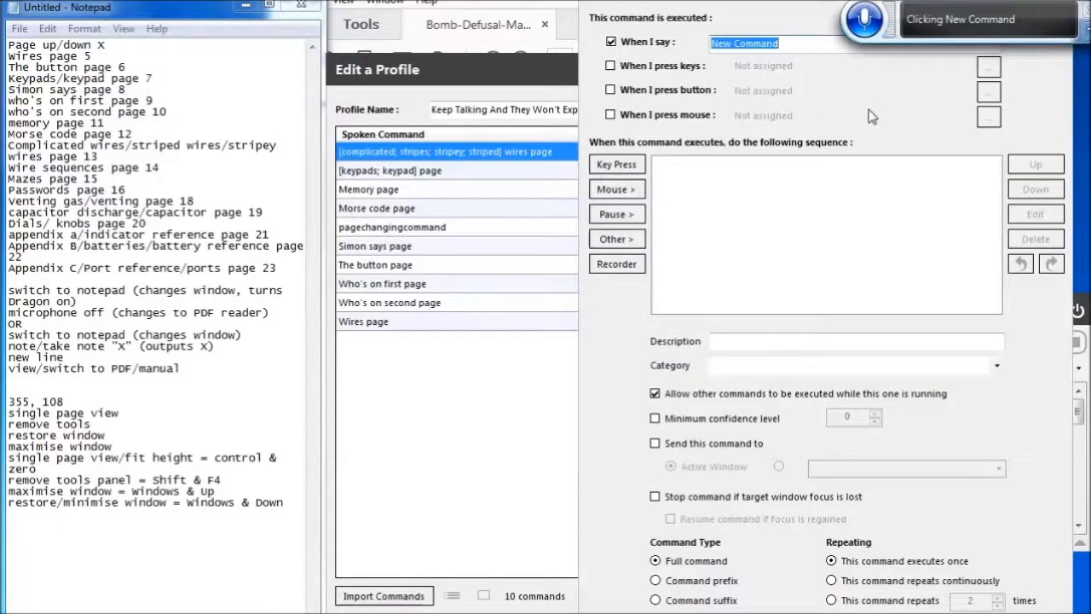
{"action": "key", "text": "BackSpace"}
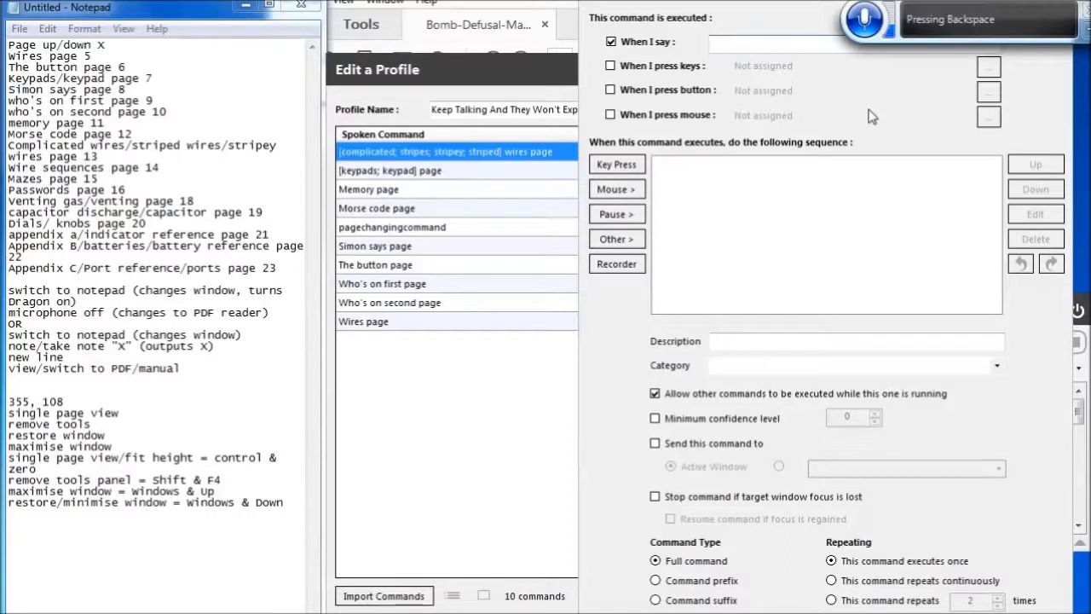
{"action": "type", "text": "Why are sequences page"}
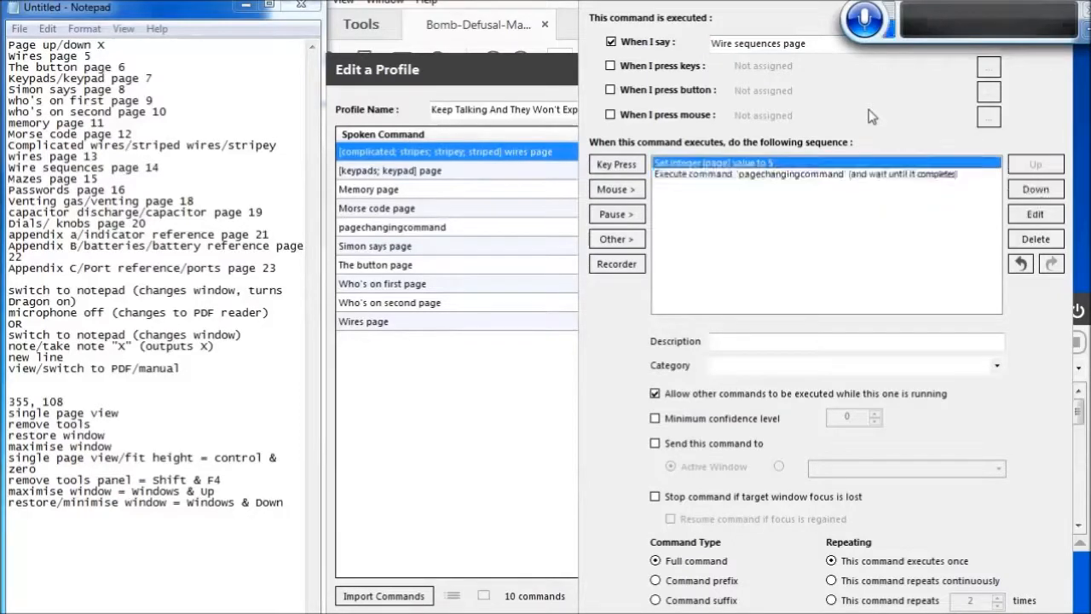
Set the Wire sequences page command's page integer value to 14, then save the command and close the profile
{"action": "key", "text": "Return"}
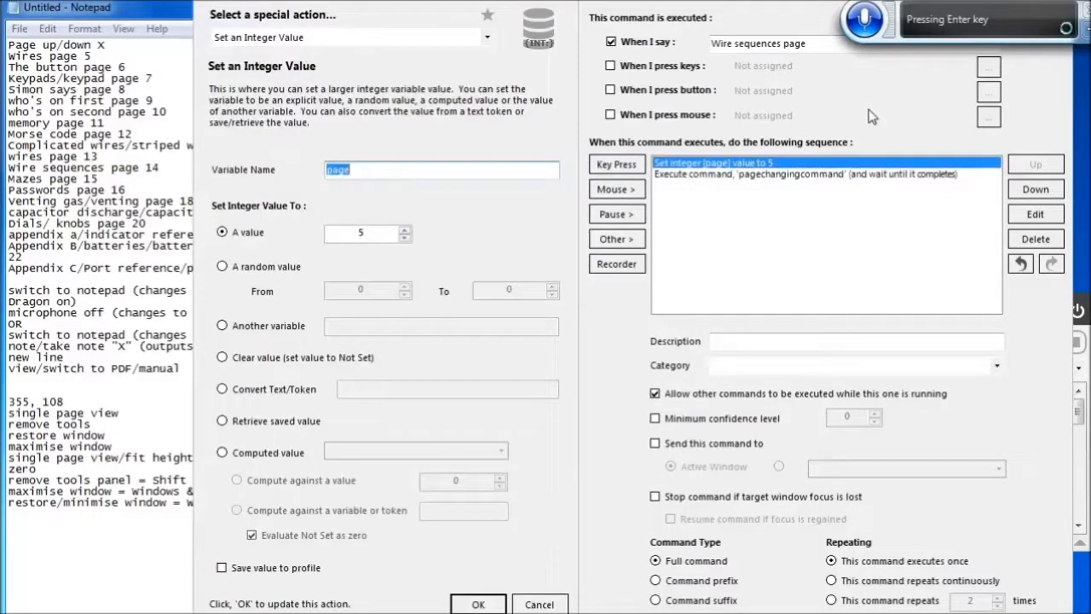
{"action": "key", "text": "Tab"}
{"action": "key", "text": "Tab"}
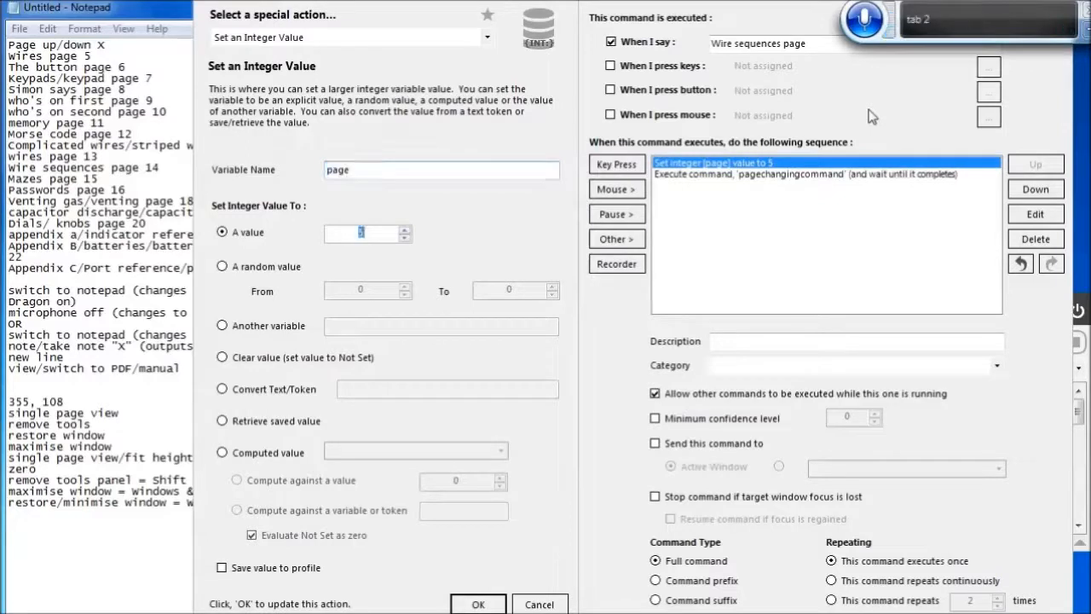
{"action": "key", "text": "BackSpace"}
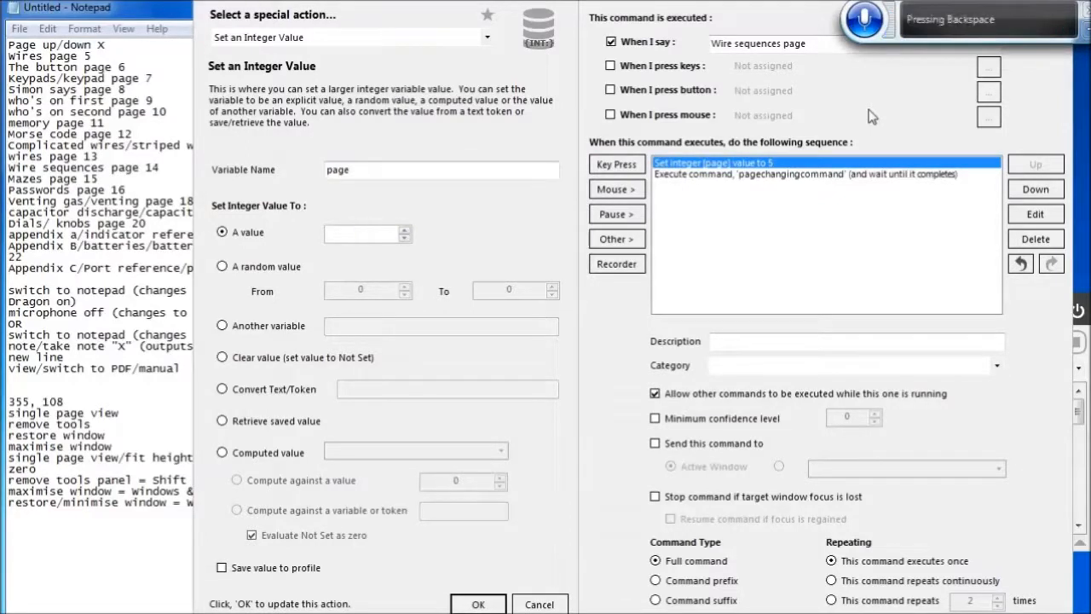
{"action": "type", "text": "14"}
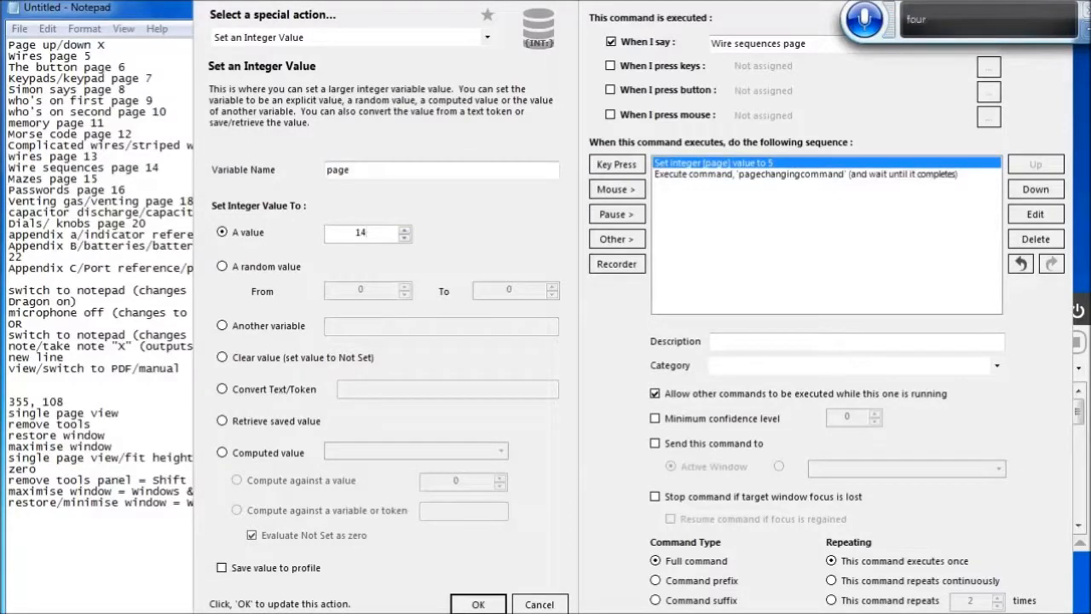
{"action": "left_click", "coordinate": [478, 604]}
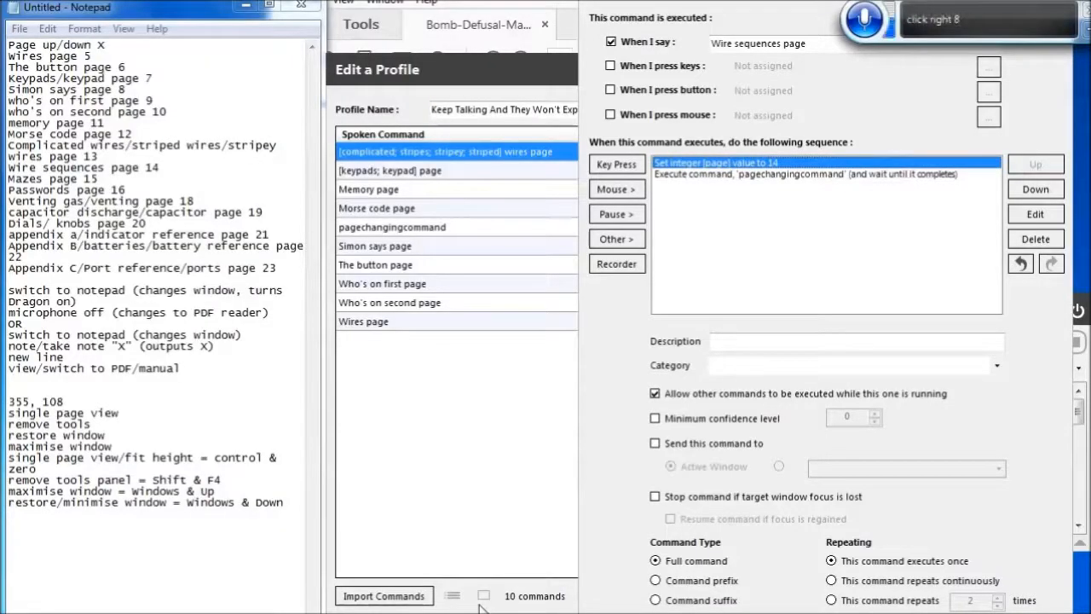
{"action": "key", "text": "Return"}
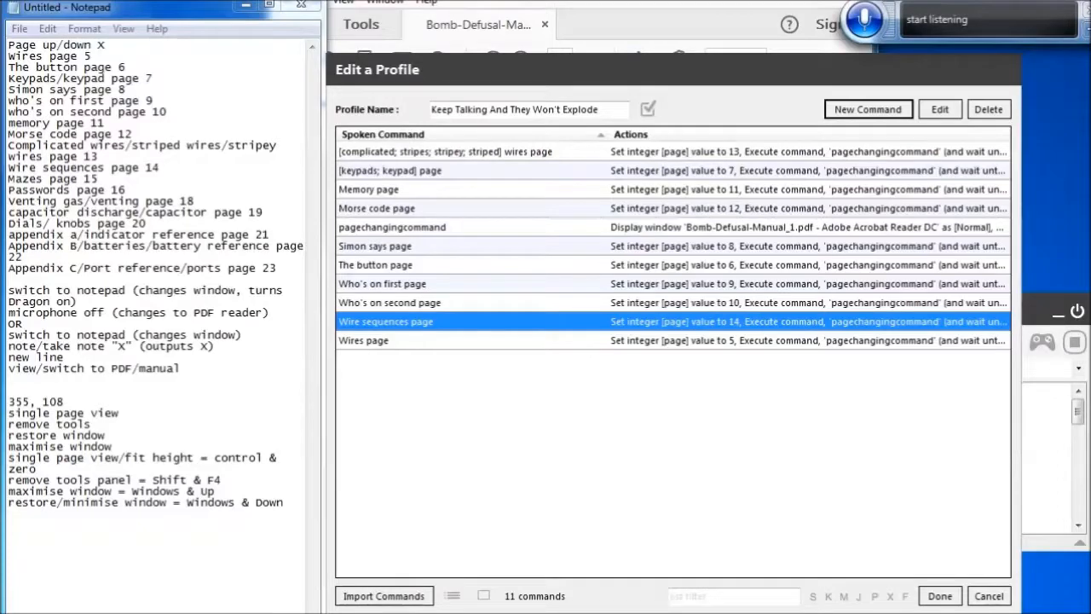
{"action": "left_click", "coordinate": [942, 600]}
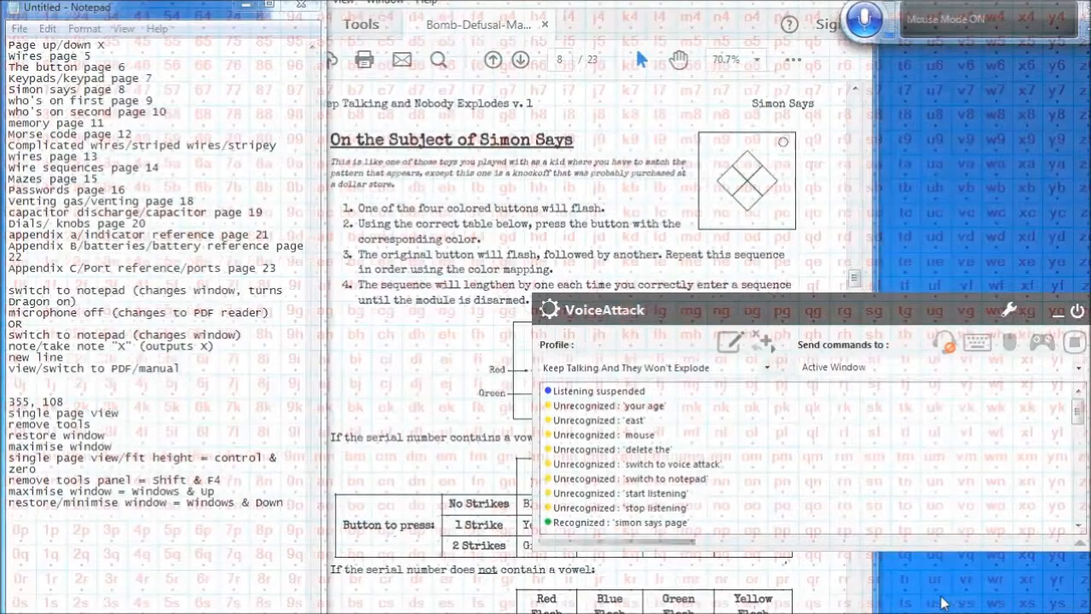
Reopen the profile for editing and create a 'Mazes page' command with the copied actions pasted in
{"action": "left_click", "coordinate": [722, 345]}
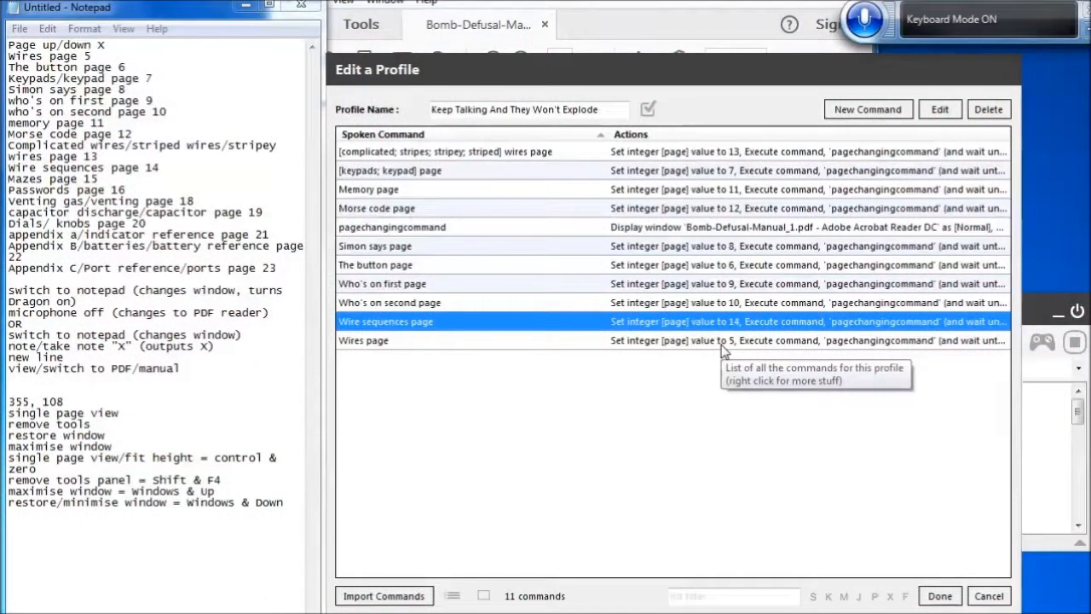
{"action": "left_click", "coordinate": [871, 115]}
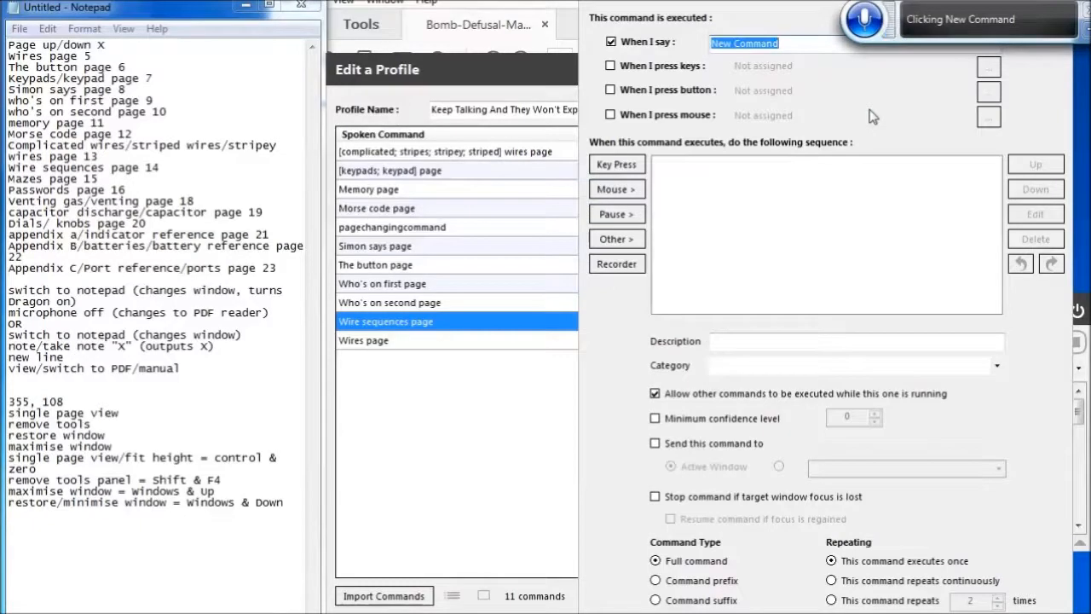
{"action": "key", "text": "BackSpace"}
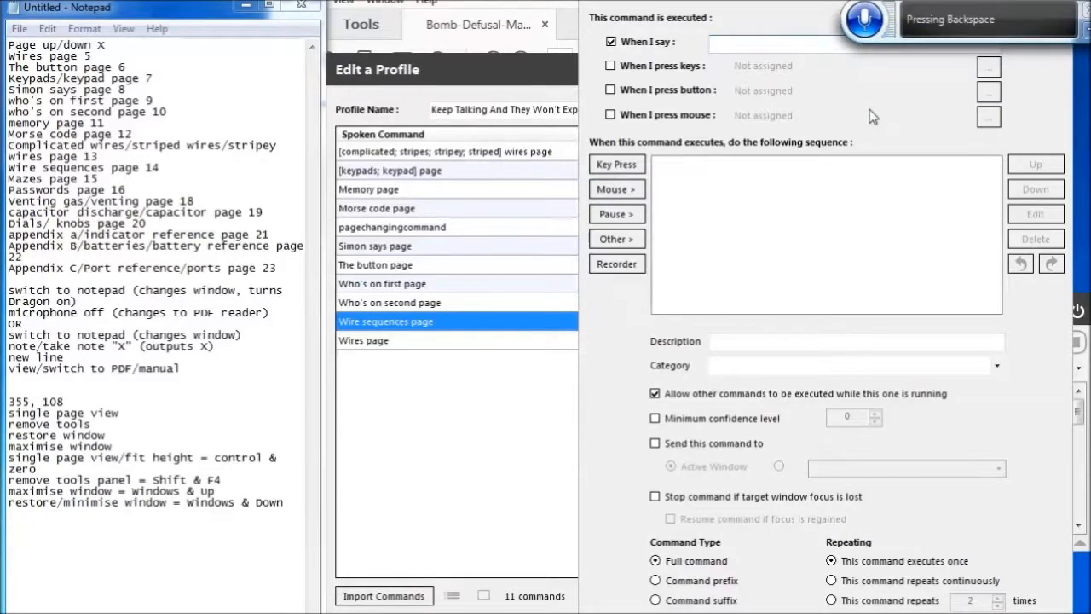
{"action": "type", "text": "Mazes page"}
{"action": "key", "text": "Tab"}
{"action": "key", "text": "ctrl+v"}
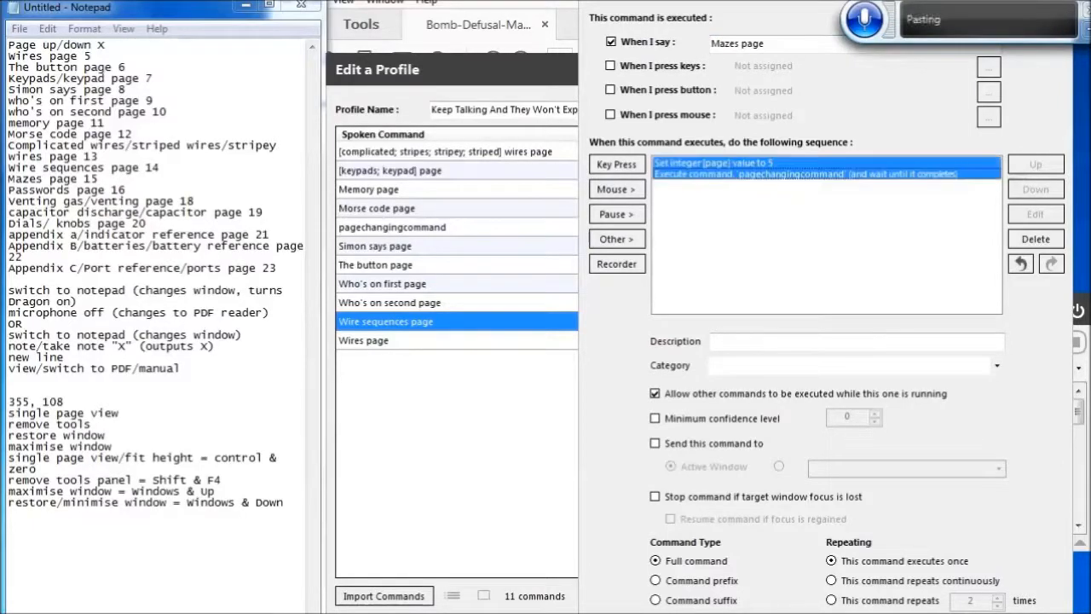
Set the Mazes page command's page integer value to 15
{"action": "key", "text": "Up"}
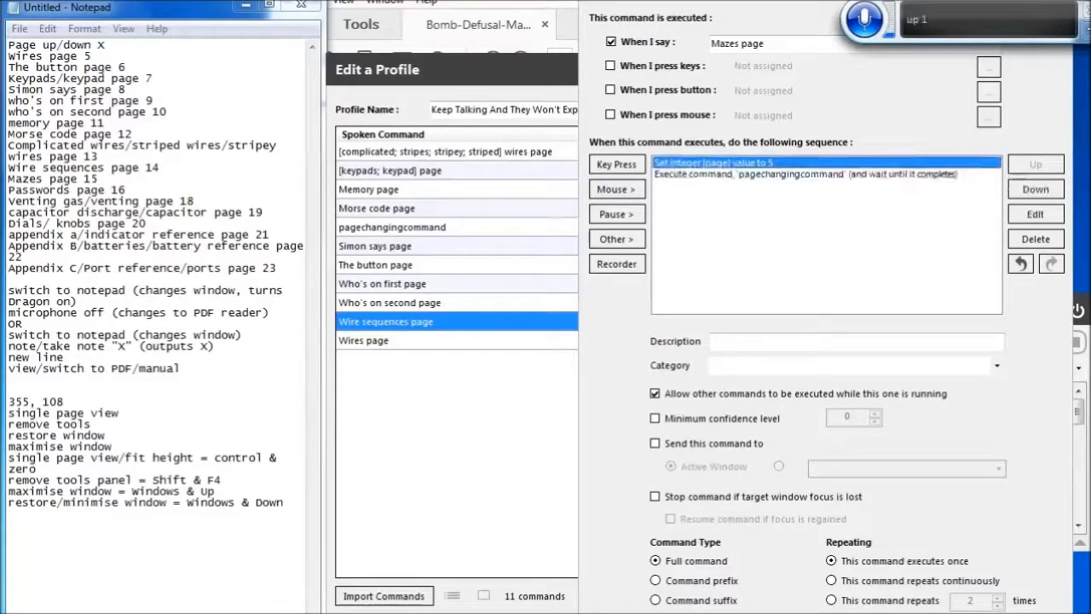
{"action": "key", "text": "Return"}
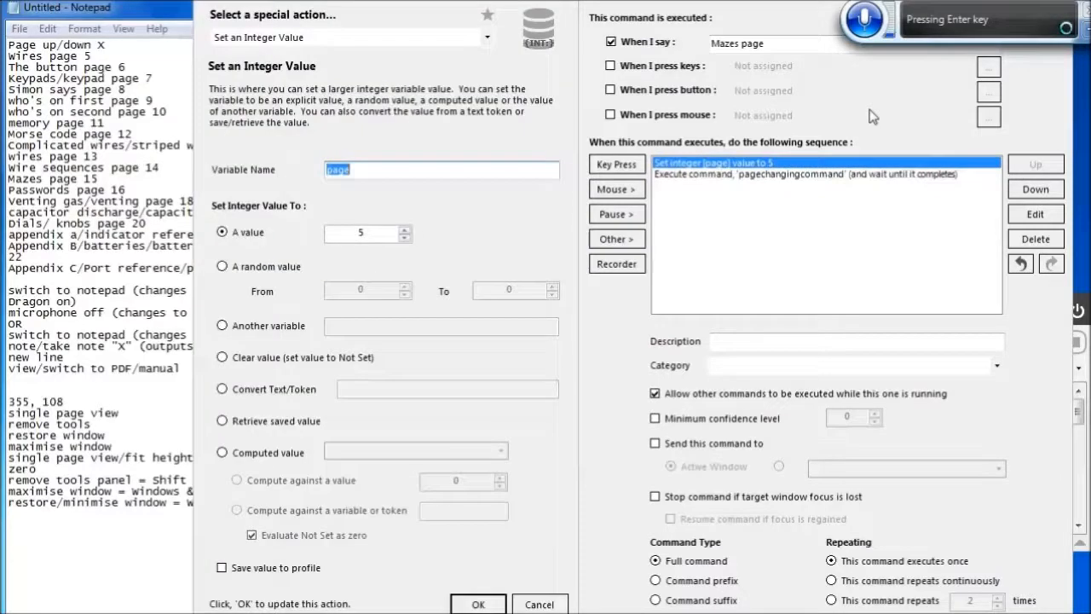
{"action": "key", "text": "Tab"}
{"action": "key", "text": "Tab"}
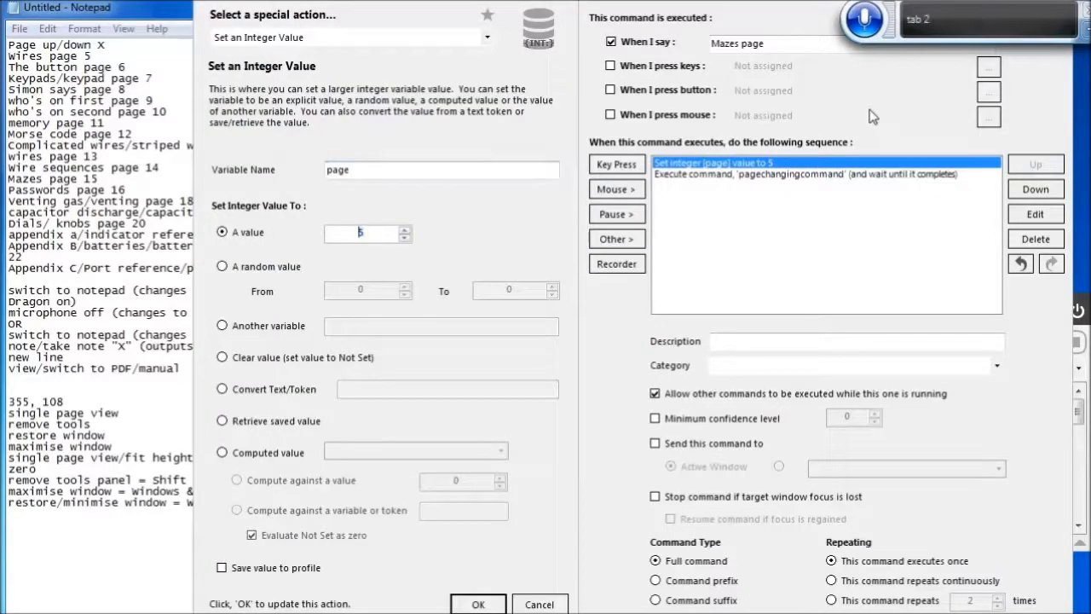
{"action": "type", "text": "15"}
{"action": "left_click", "coordinate": [478, 604]}
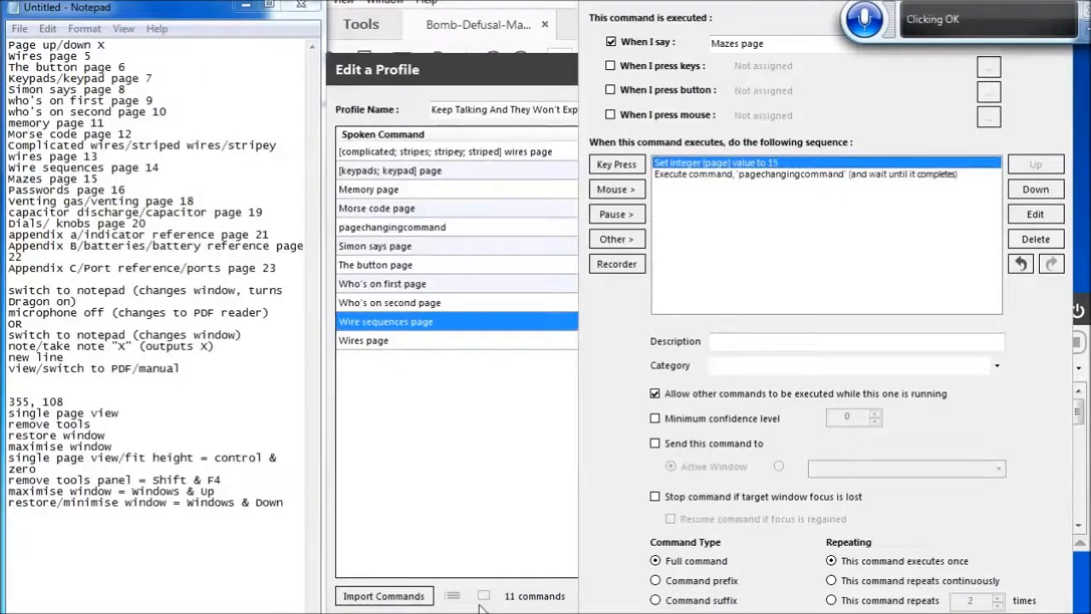
Save the Mazes page command and create a new command spoken as 'Passwords page' with the copied actions pasted in
{"action": "key", "text": "Return"}
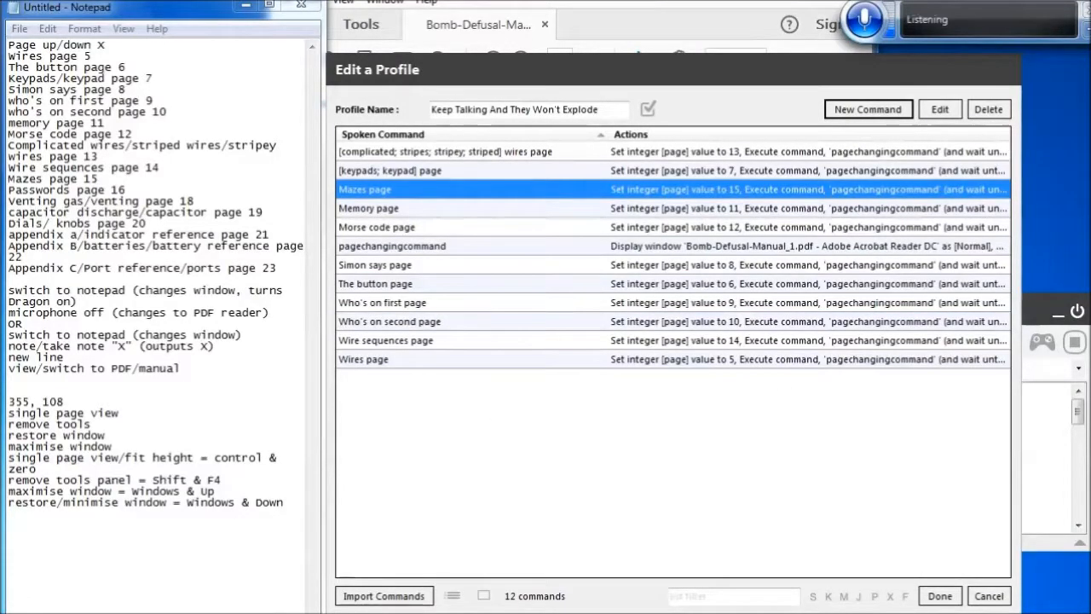
{"action": "left_click", "coordinate": [868, 109]}
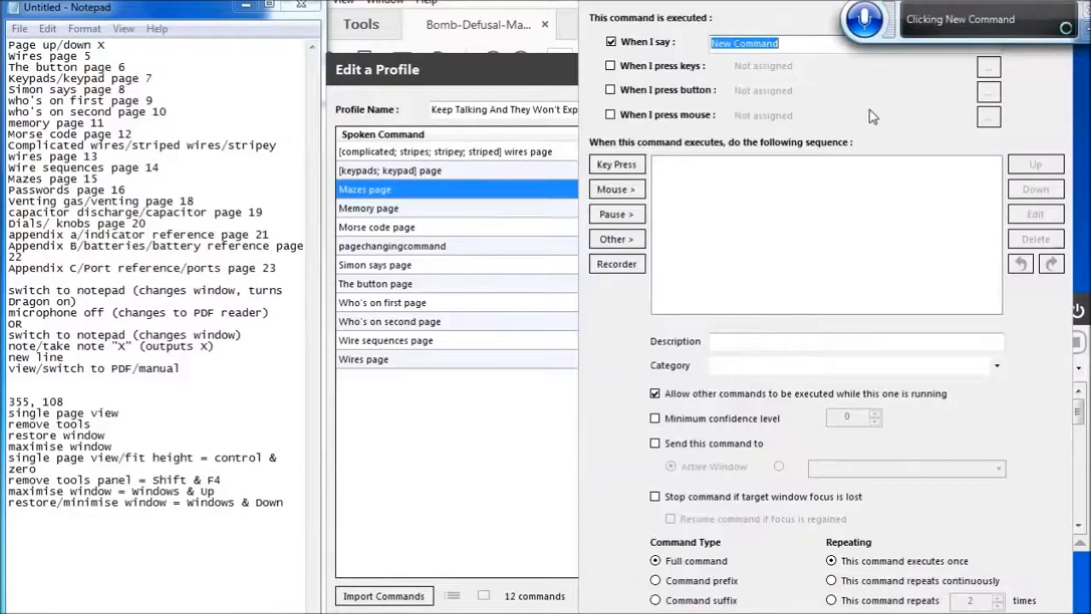
{"action": "key", "text": "BackSpace"}
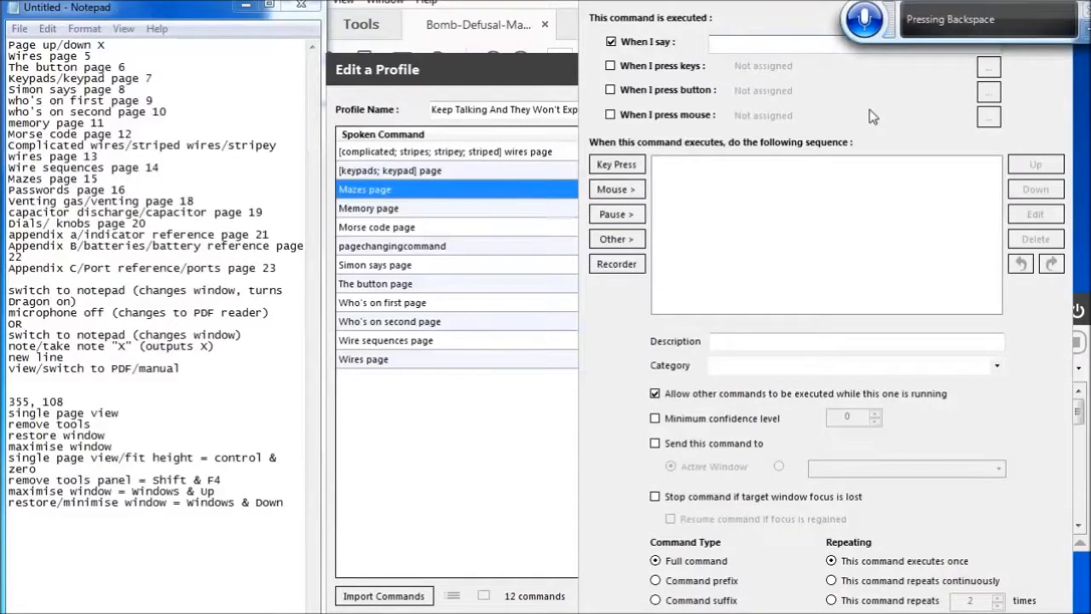
{"action": "type", "text": "Pass words page"}
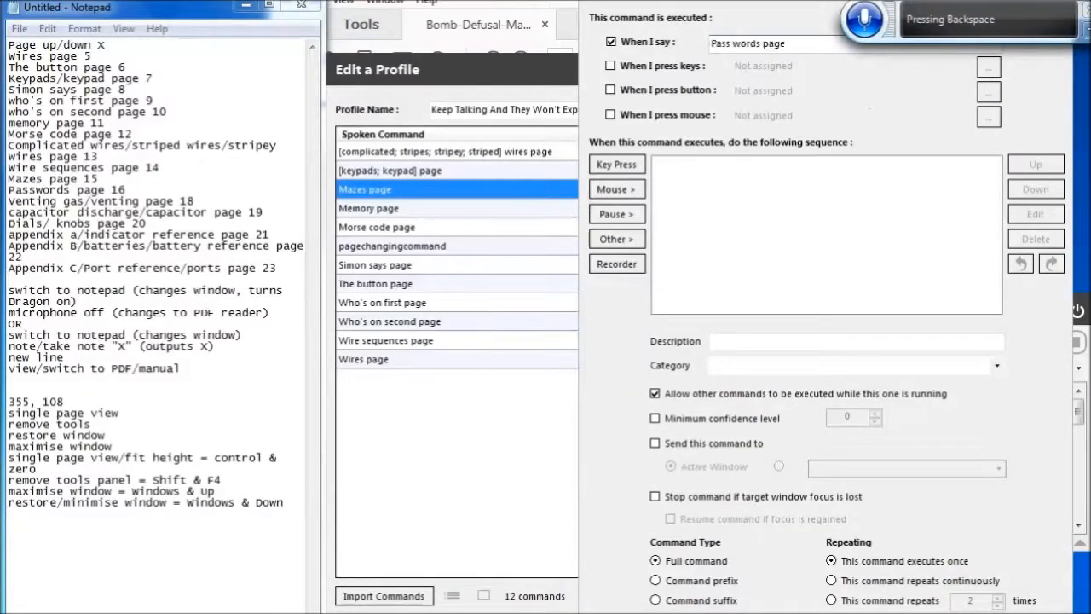
{"action": "key", "text": "ctrl+Left"}
{"action": "key", "text": "ctrl+Left"}
{"action": "key", "text": "BackSpace"}
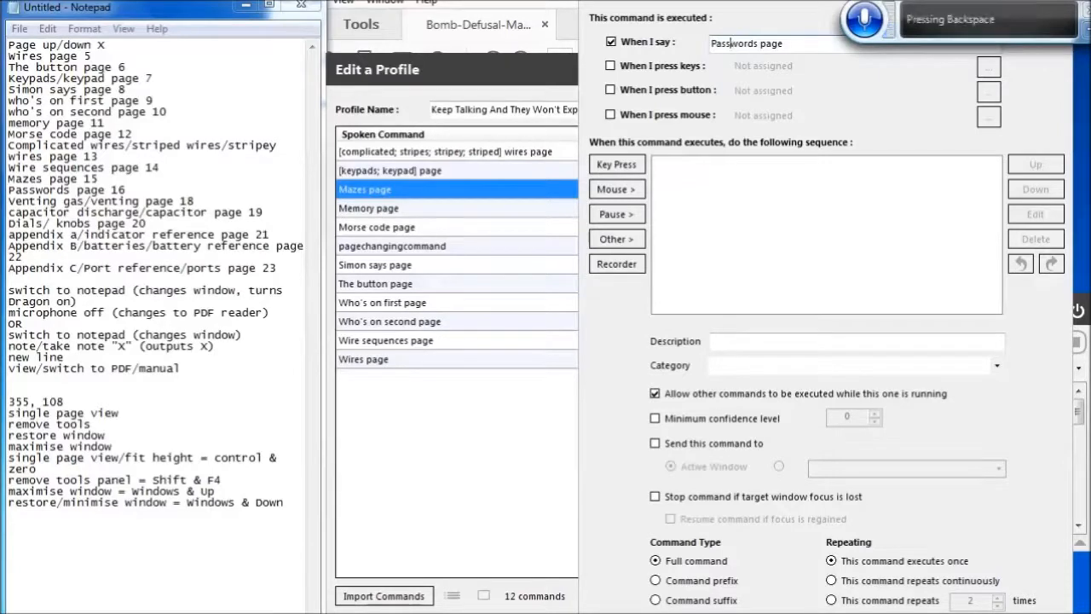
{"action": "key", "text": "Tab"}
{"action": "key", "text": "Tab"}
{"action": "key", "text": "Tab"}
{"action": "key", "text": "Tab"}
{"action": "key", "text": "Tab"}
{"action": "key", "text": "Tab"}
{"action": "key", "text": "Tab"}
{"action": "key", "text": "Tab"}
{"action": "key", "text": "Tab"}
{"action": "key", "text": "Tab"}
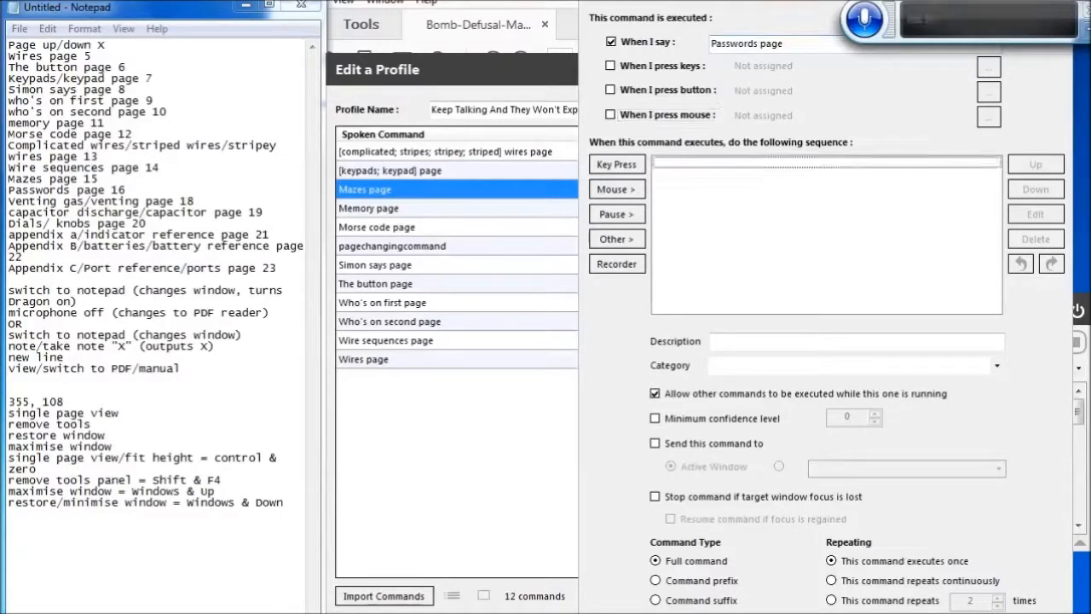
{"action": "key", "text": "Up"}
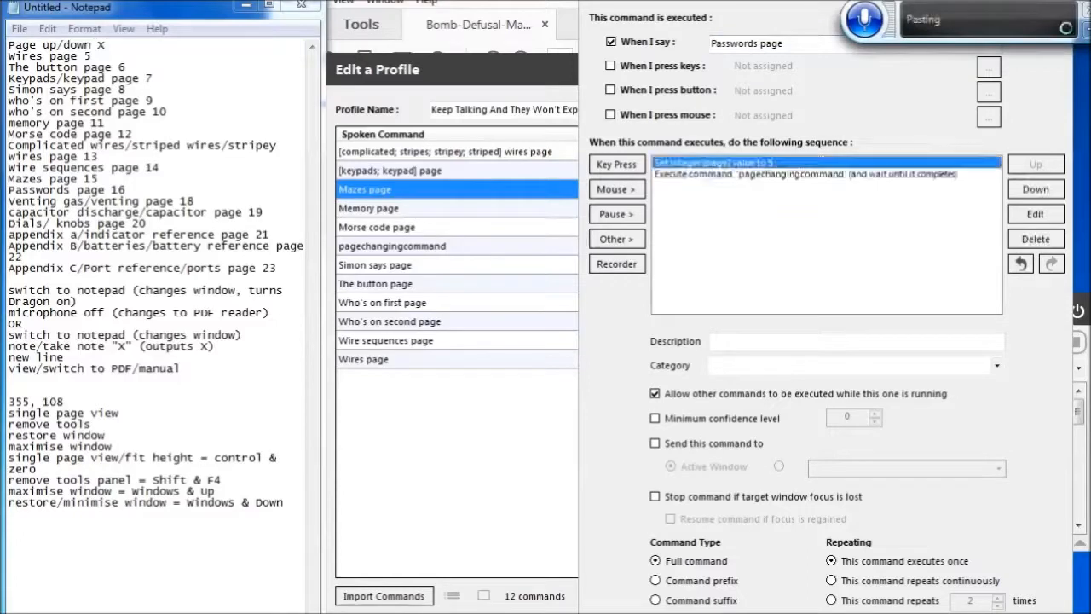
Set the Passwords page command's page integer value to 16 and save the command
{"action": "key", "text": "Return"}
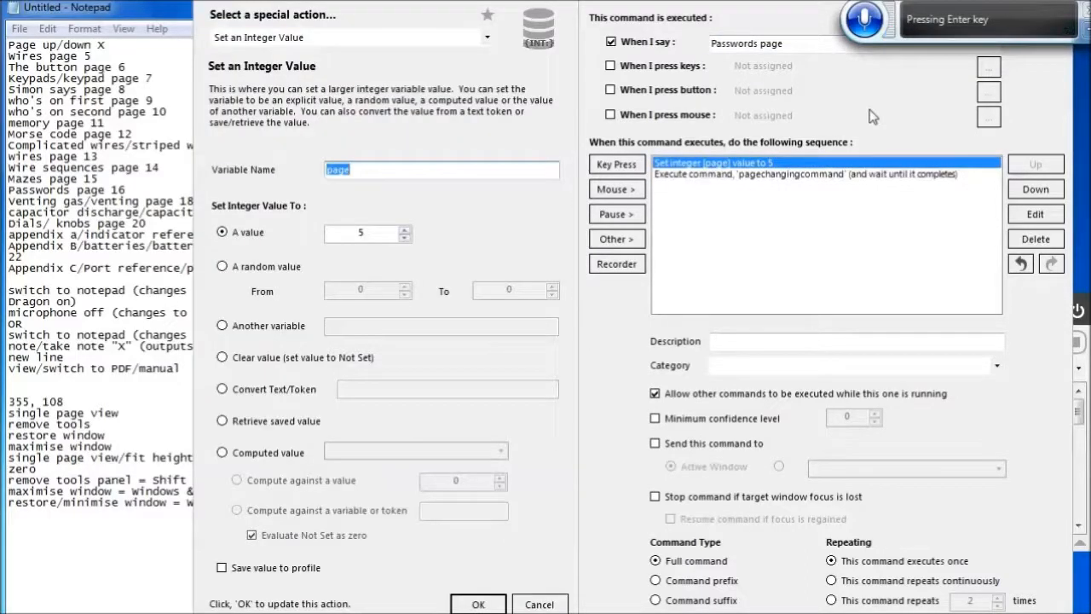
{"action": "key", "text": "Tab"}
{"action": "key", "text": "Tab"}
{"action": "key", "text": "BackSpace"}
{"action": "type", "text": "16"}
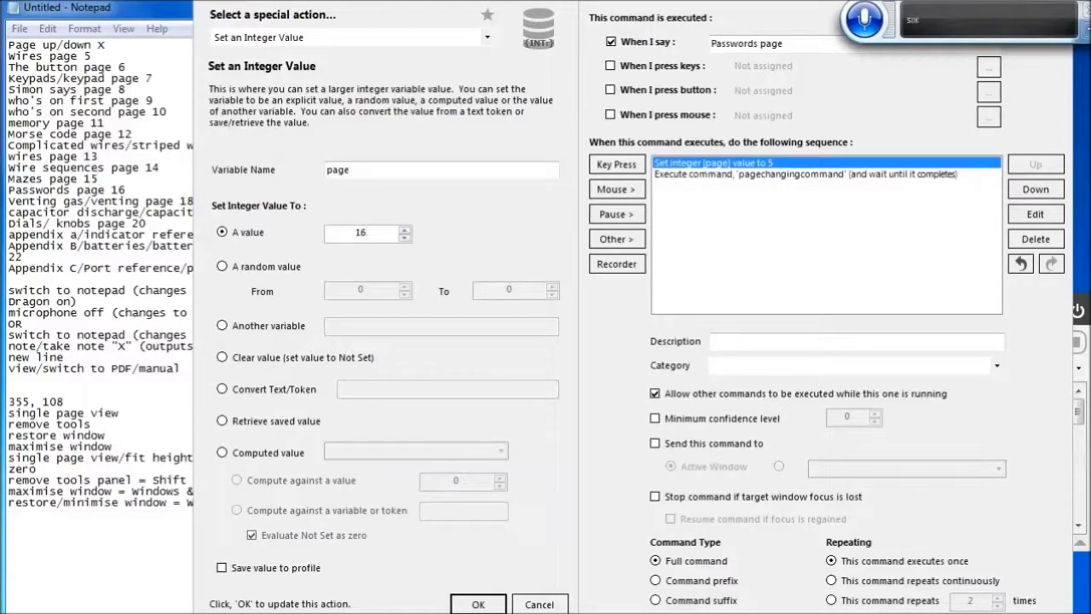
{"action": "left_click", "coordinate": [478, 604]}
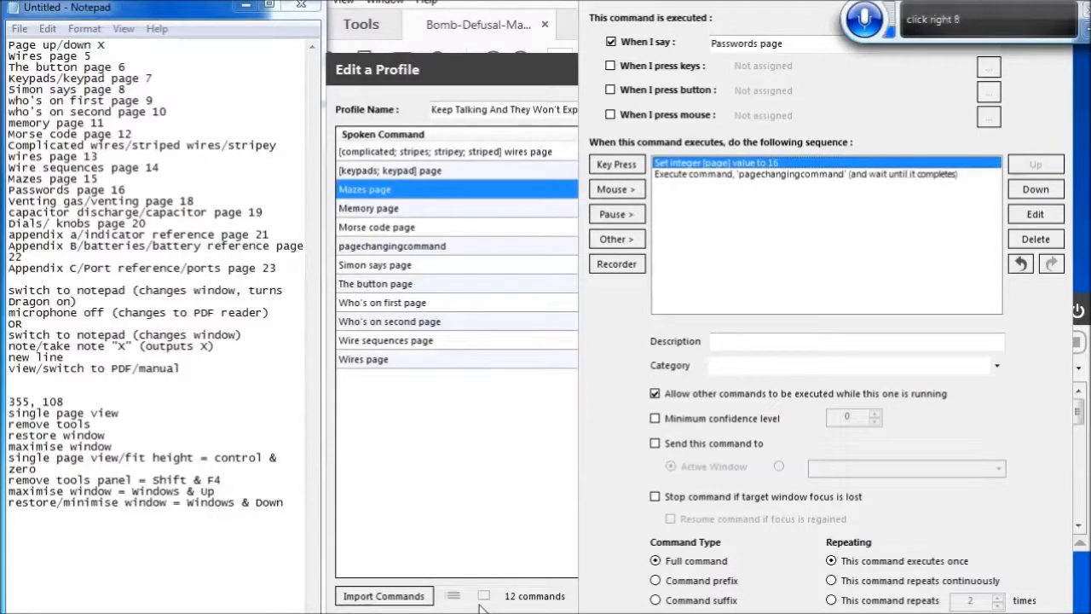
{"action": "key", "text": "Return"}
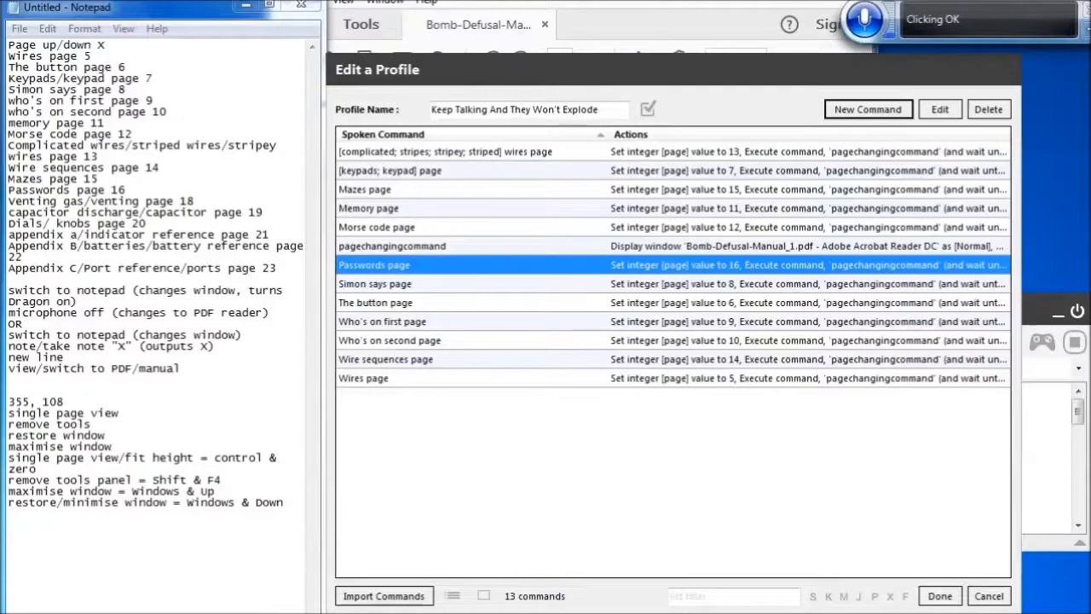
Create a new command spoken as 'Venting [gas;] page' with the copied actions pasted in
{"action": "left_click", "coordinate": [871, 115]}
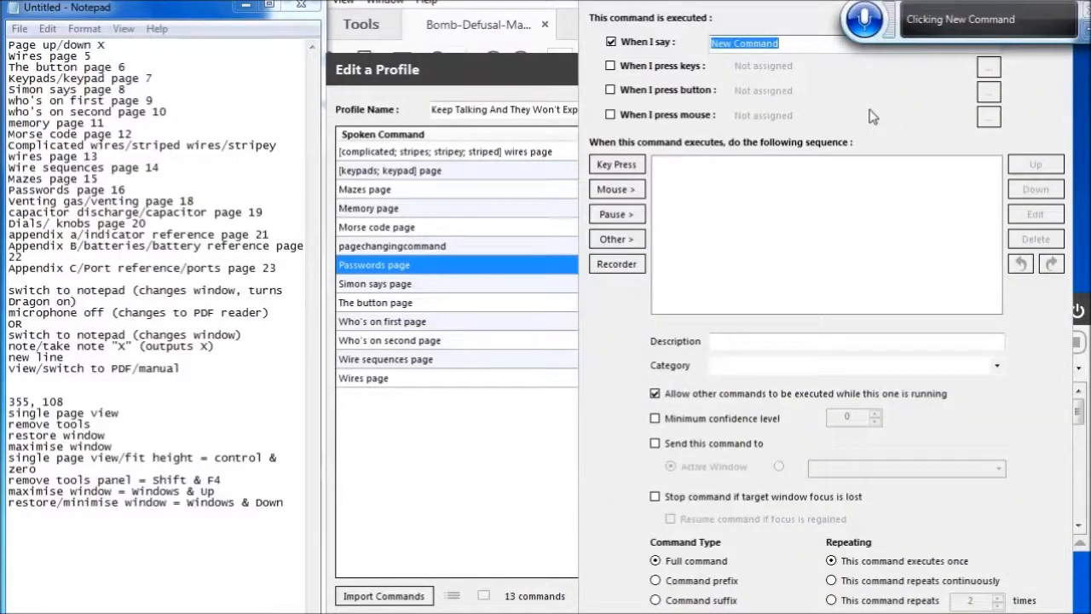
{"action": "key", "text": "BackSpace"}
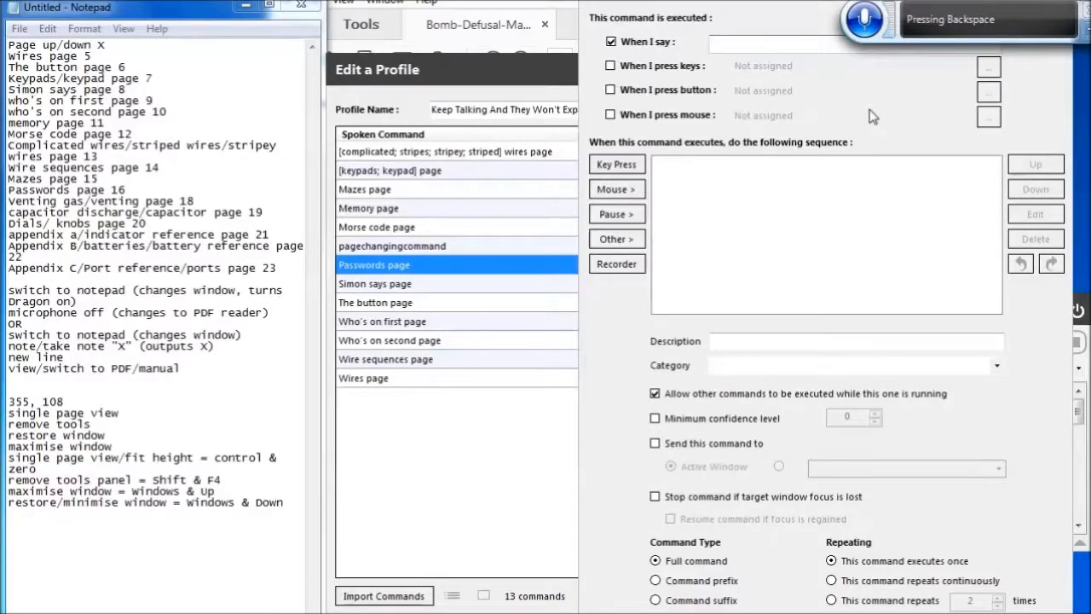
{"action": "type", "text": "Venting [Agassi;] page"}
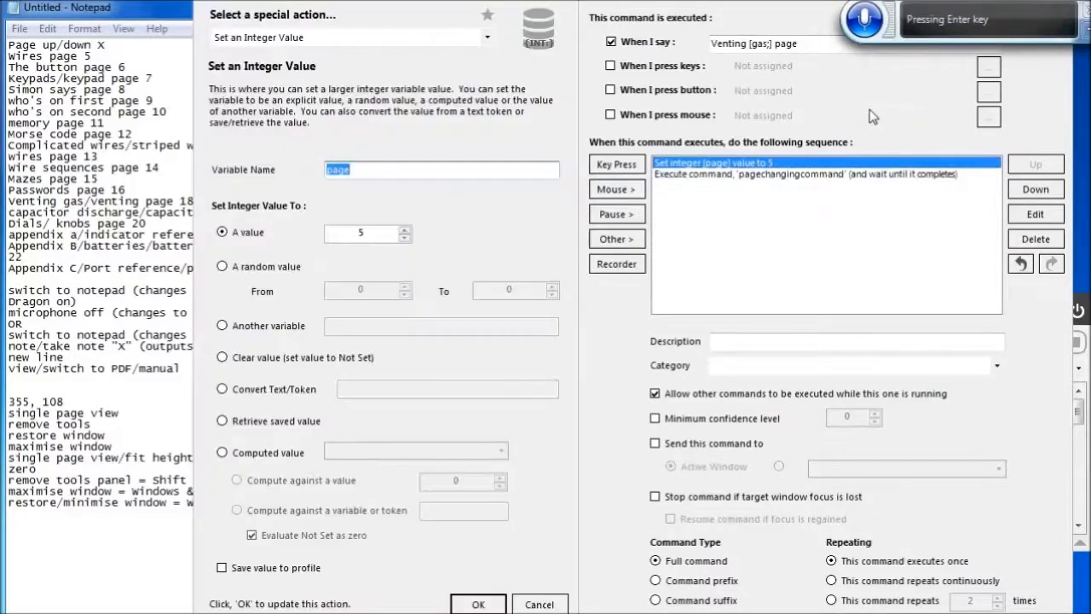
Set the Venting gas command's page integer value to 18 and save the command
{"action": "key", "text": "Tab"}
{"action": "key", "text": "Tab"}
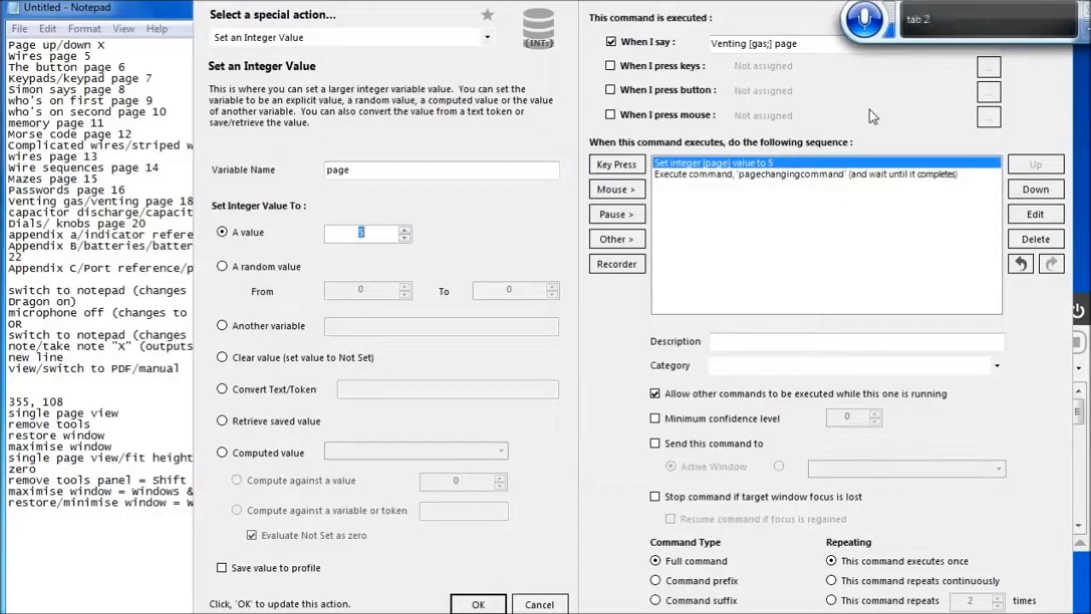
{"action": "type", "text": "18"}
{"action": "left_click", "coordinate": [478, 604]}
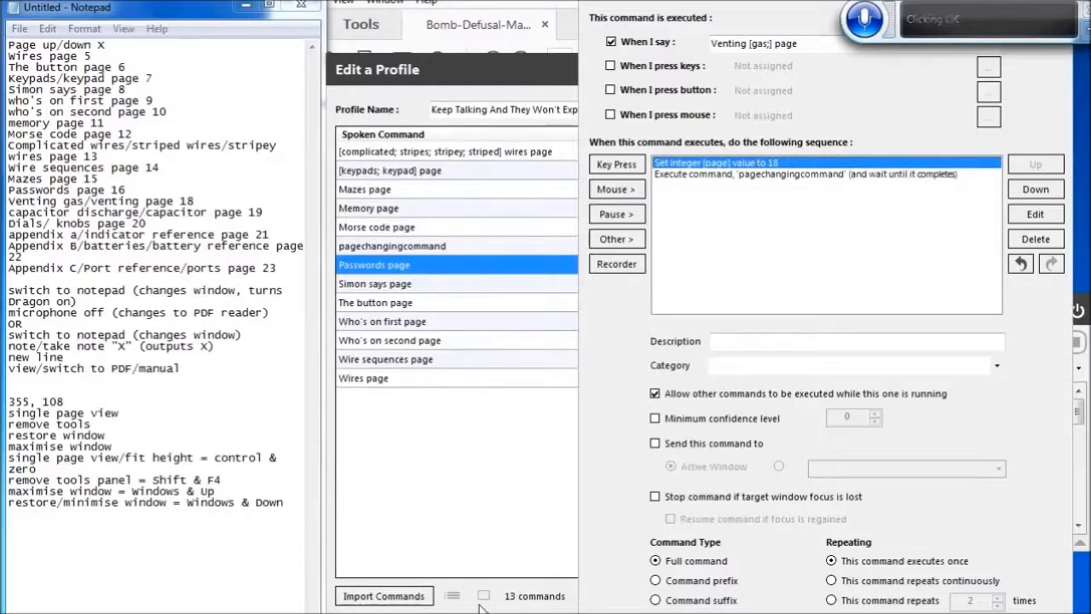
{"action": "key", "text": "Return"}
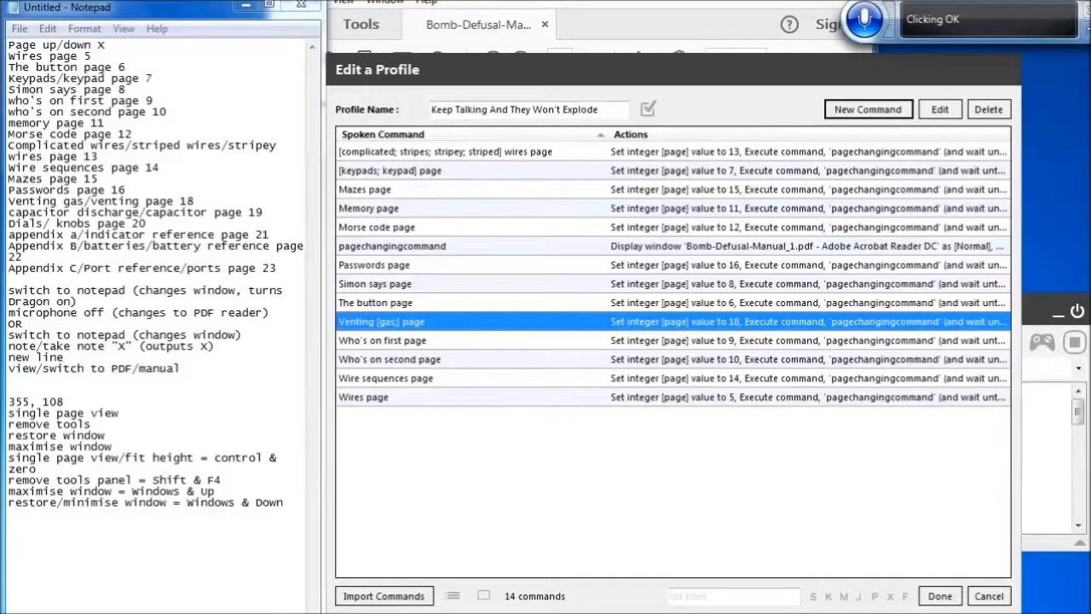
Create a new command spoken as 'capacitor [discharge;] page' with the copied actions pasted in
{"action": "left_click", "coordinate": [869, 111]}
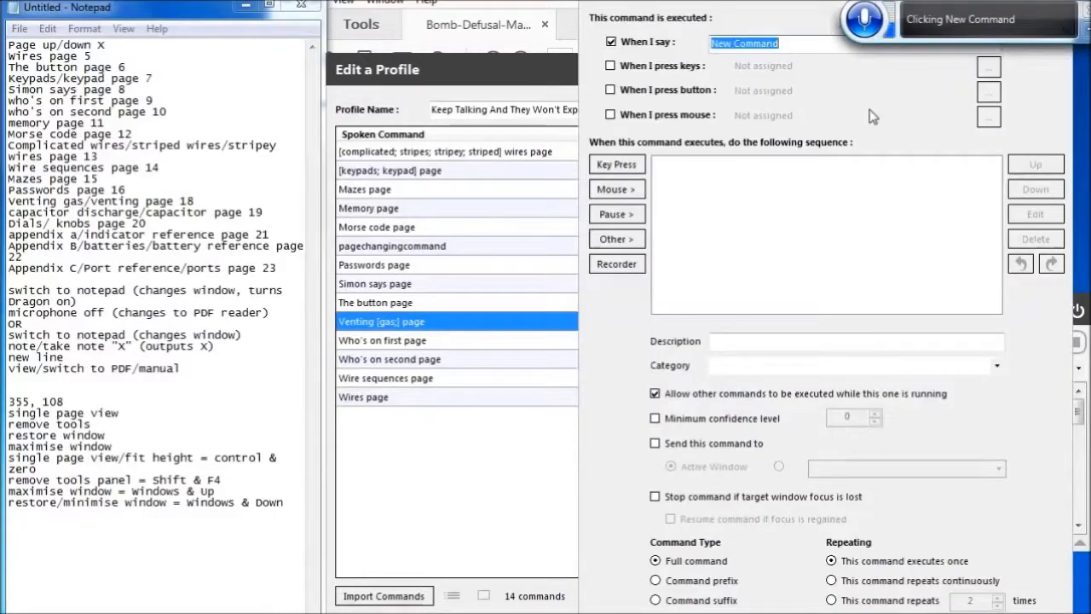
{"action": "key", "text": "BackSpace"}
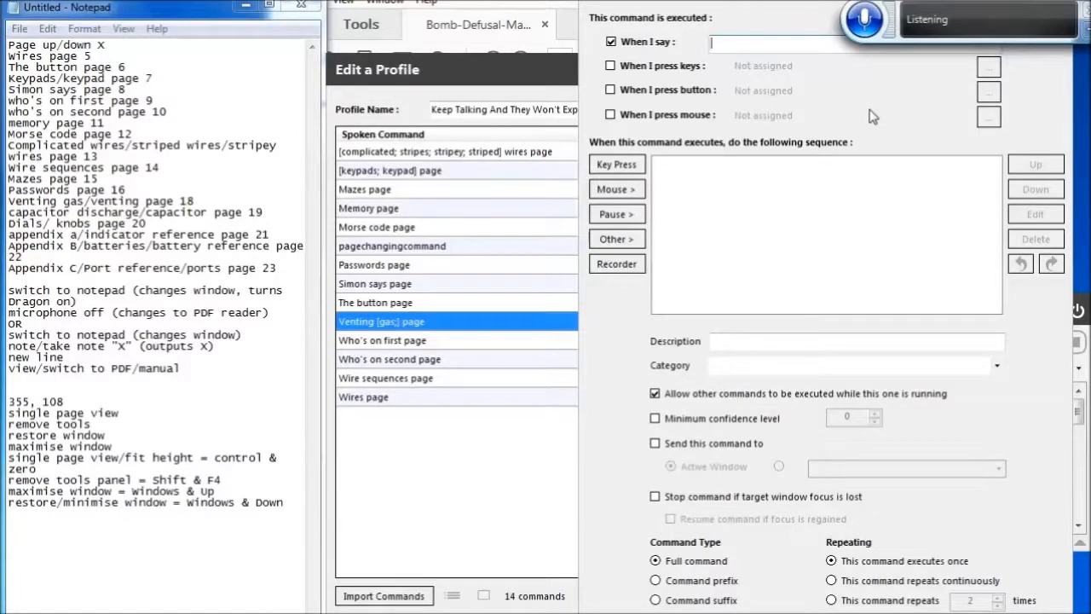
{"action": "type", "text": "Depressed or [discharge;] page"}
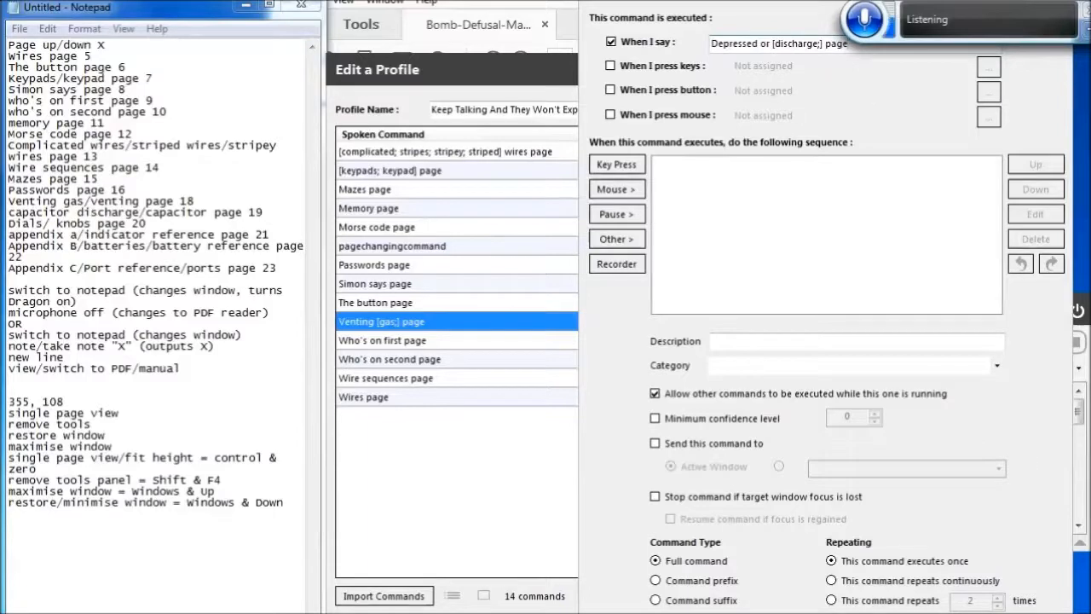
{"action": "key", "text": "Home"}
{"action": "key", "text": "ctrl+shift+Right"}
{"action": "key", "text": "ctrl+shift+Right"}
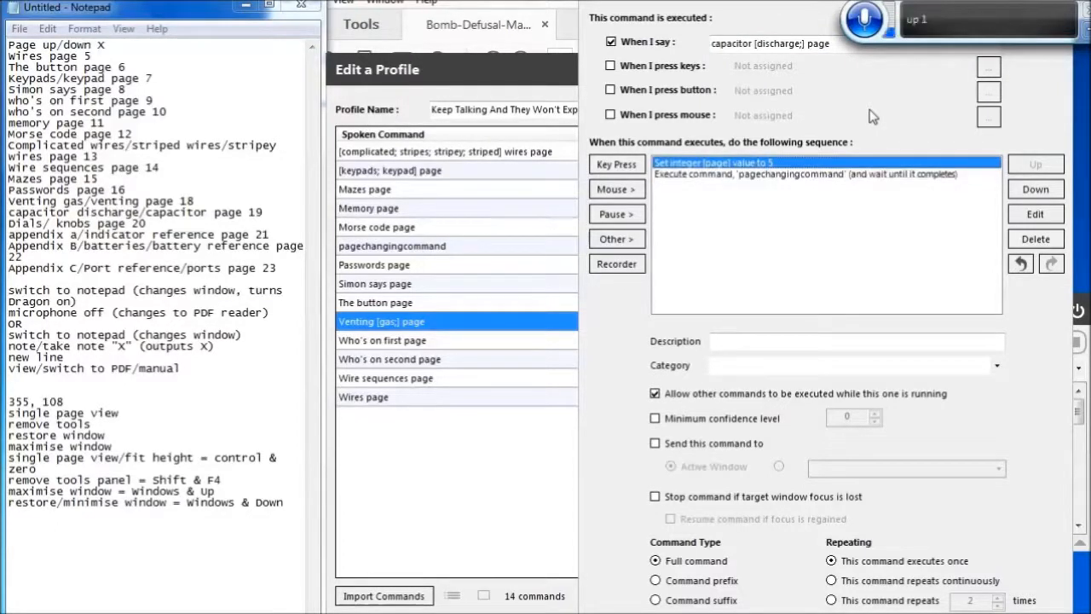
{"action": "key", "text": "Return"}
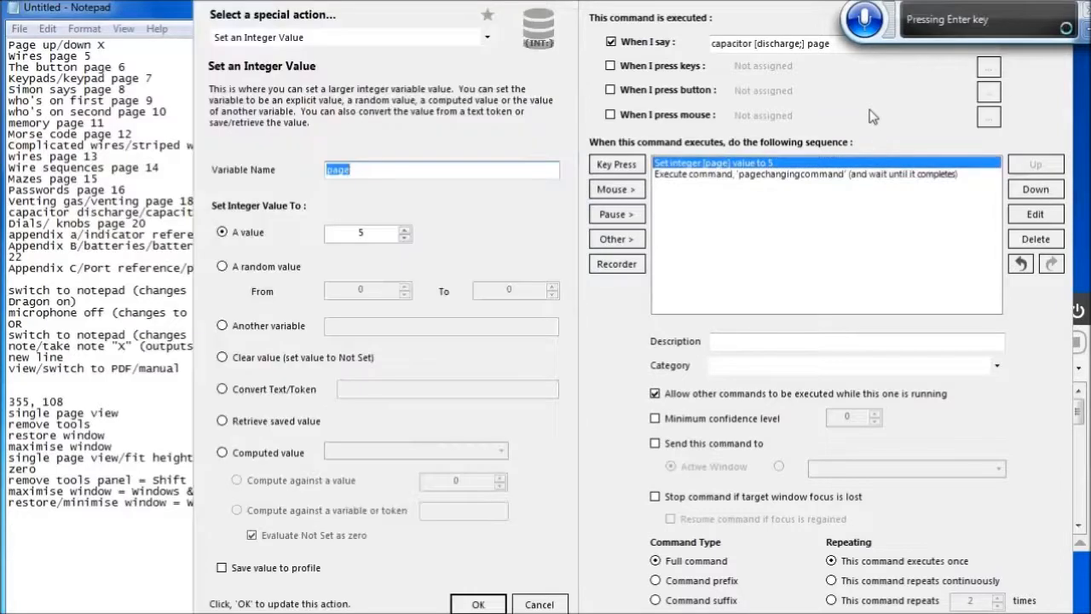
Set the capacitor discharge command's page integer value to 19 and save the command
{"action": "key", "text": "Tab"}
{"action": "key", "text": "Tab"}
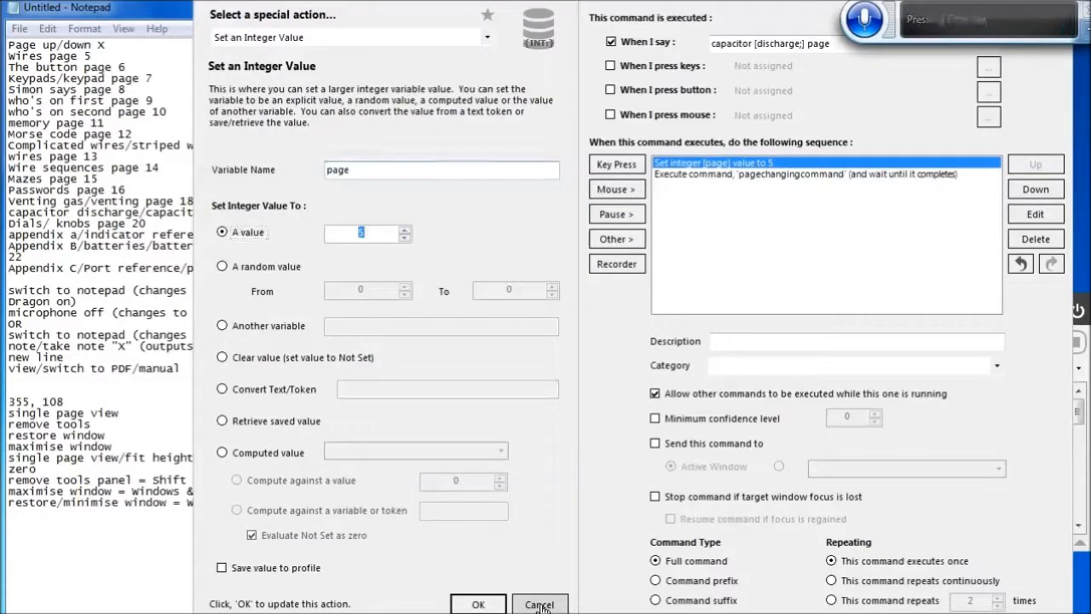
{"action": "type", "text": "19"}
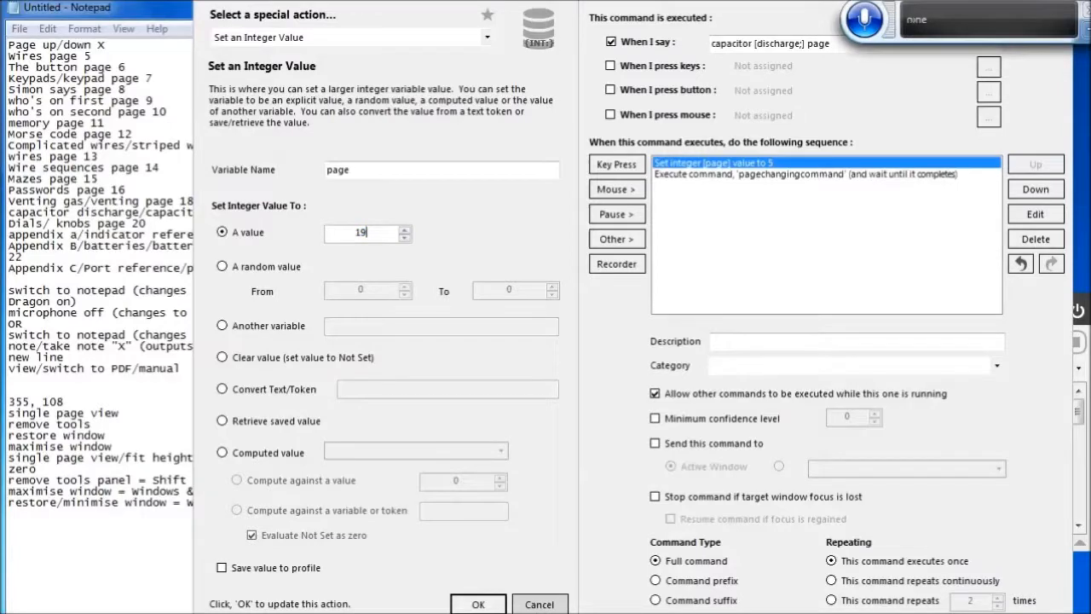
{"action": "left_click", "coordinate": [478, 605]}
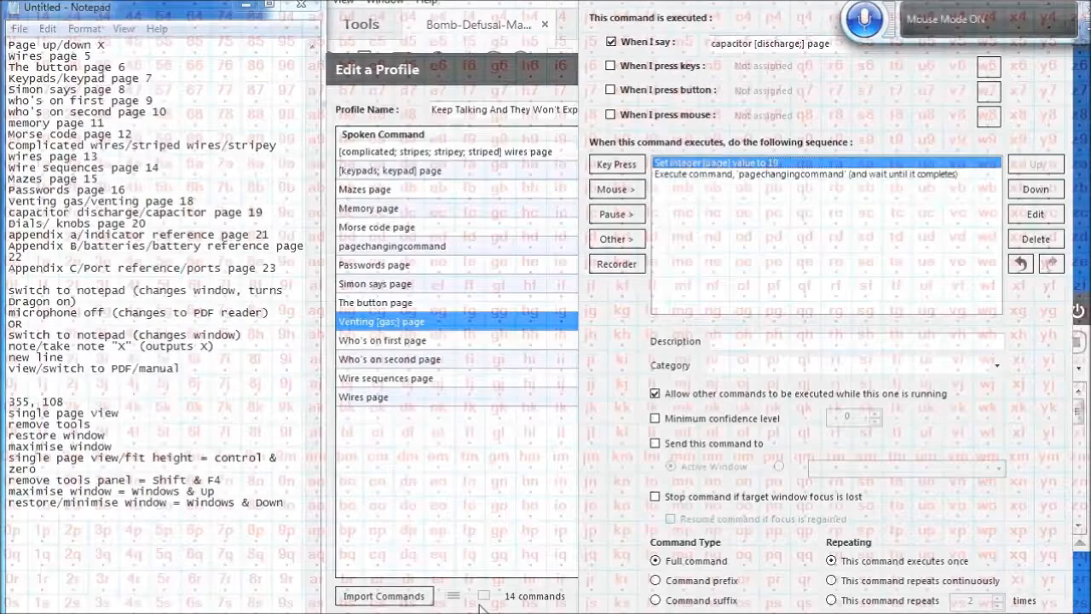
{"action": "key", "text": "Return"}
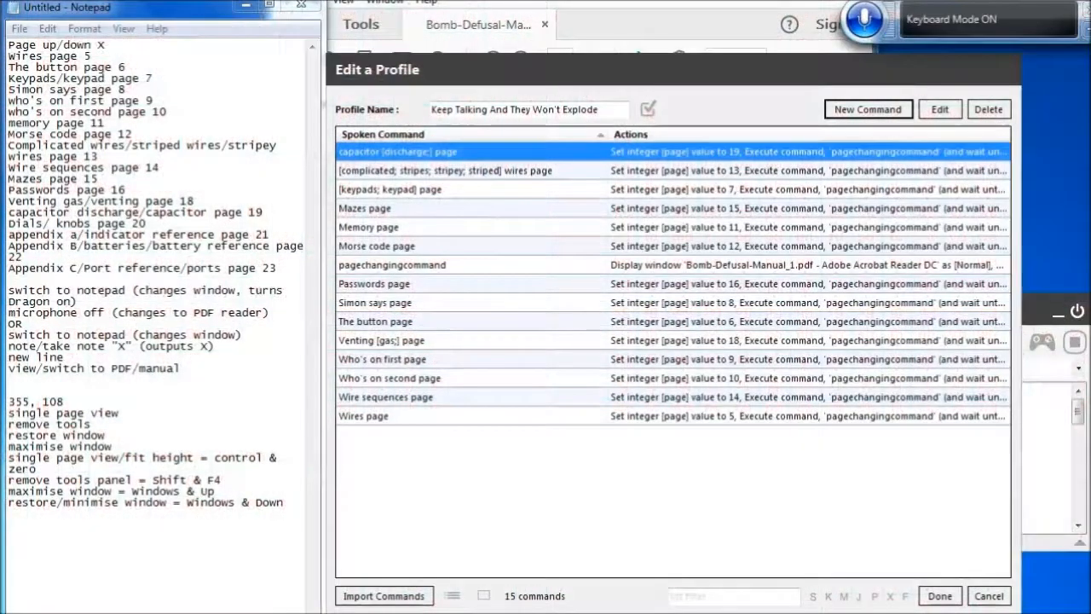
Create a new command spoken as '[Dials; knobs] page' with the copied actions pasted in
{"action": "left_click", "coordinate": [869, 114]}
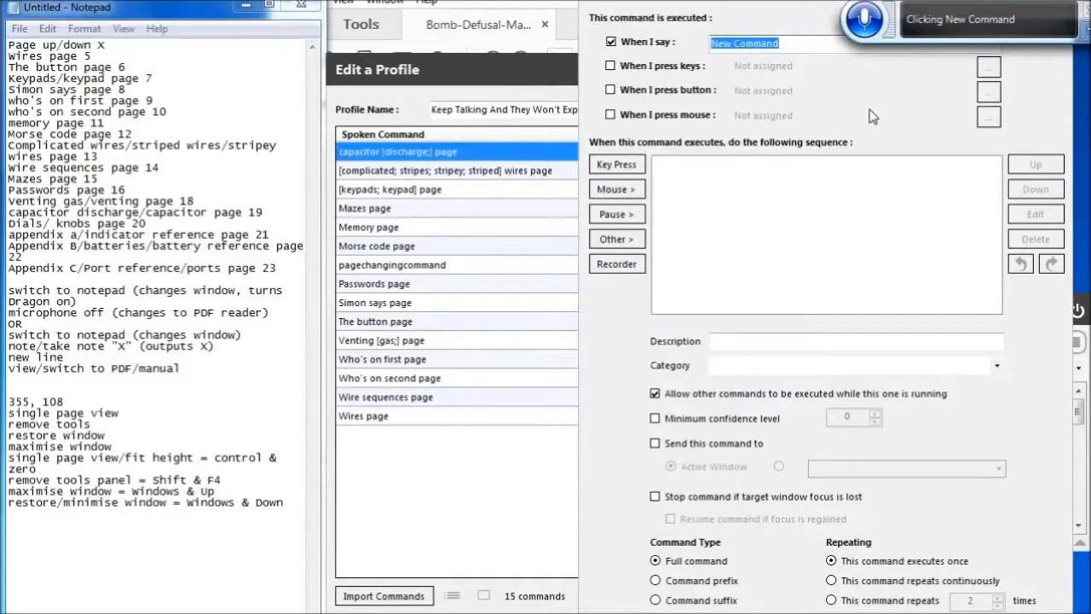
{"action": "key", "text": "BackSpace"}
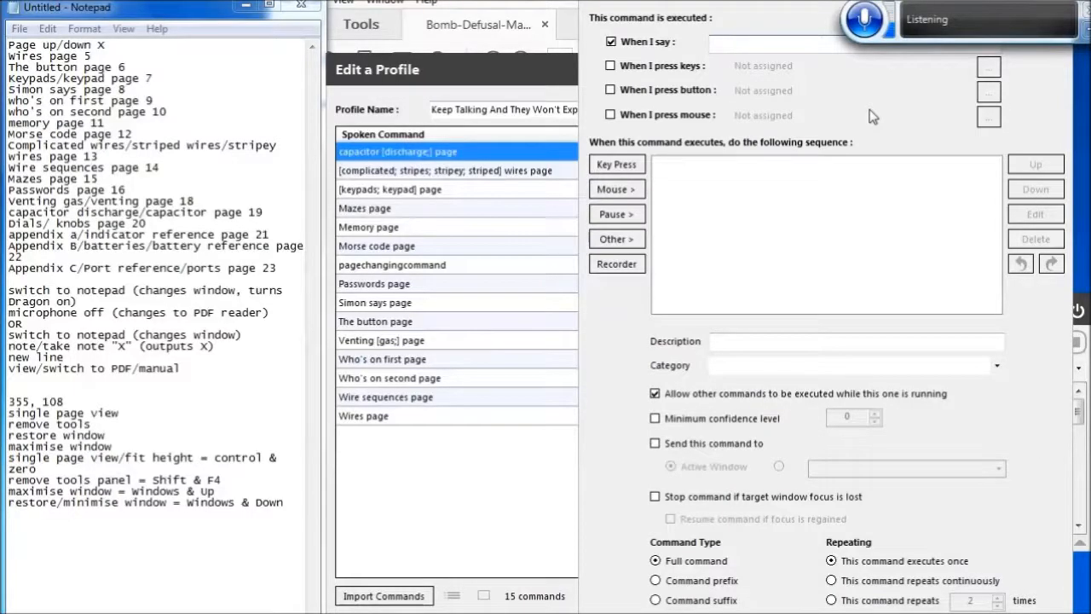
{"action": "type", "text": "[Dials; at knobs] page"}
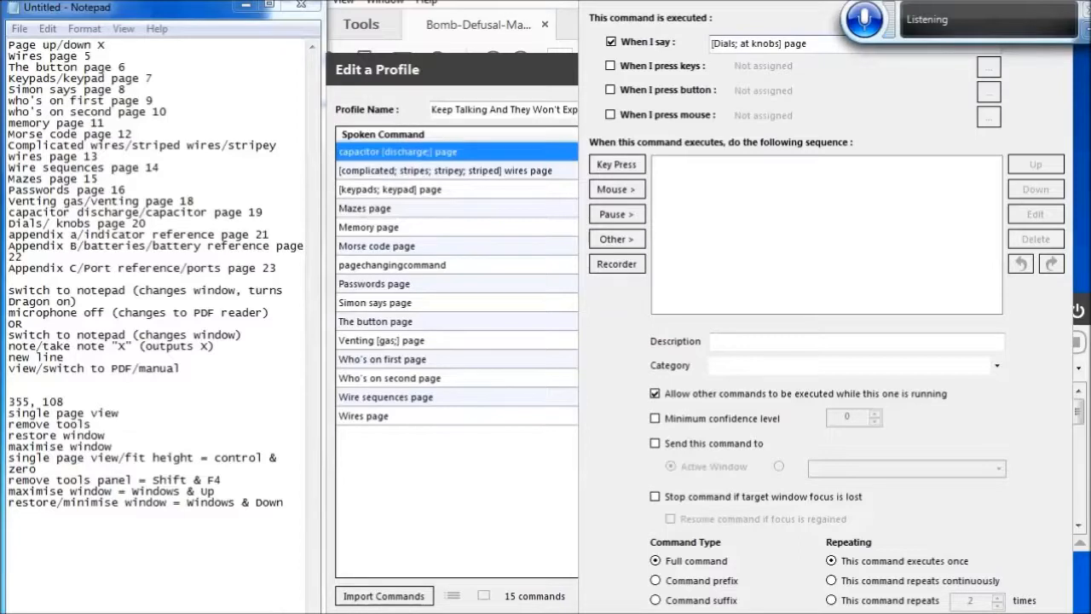
{"action": "key", "text": "ctrl+a"}
{"action": "key", "text": "BackSpace"}
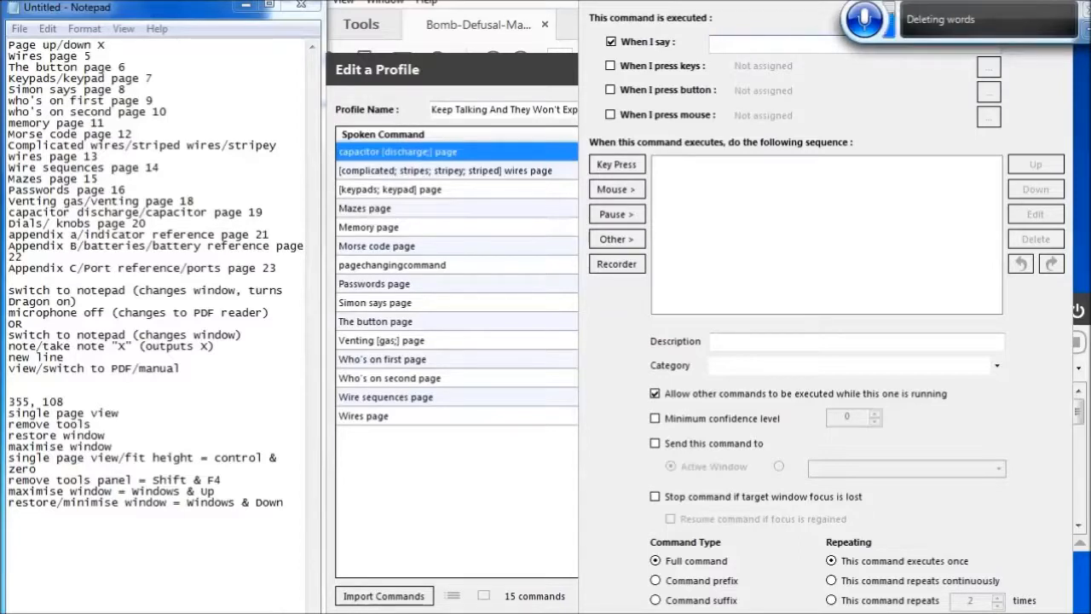
{"action": "key", "text": "ctrl+z"}
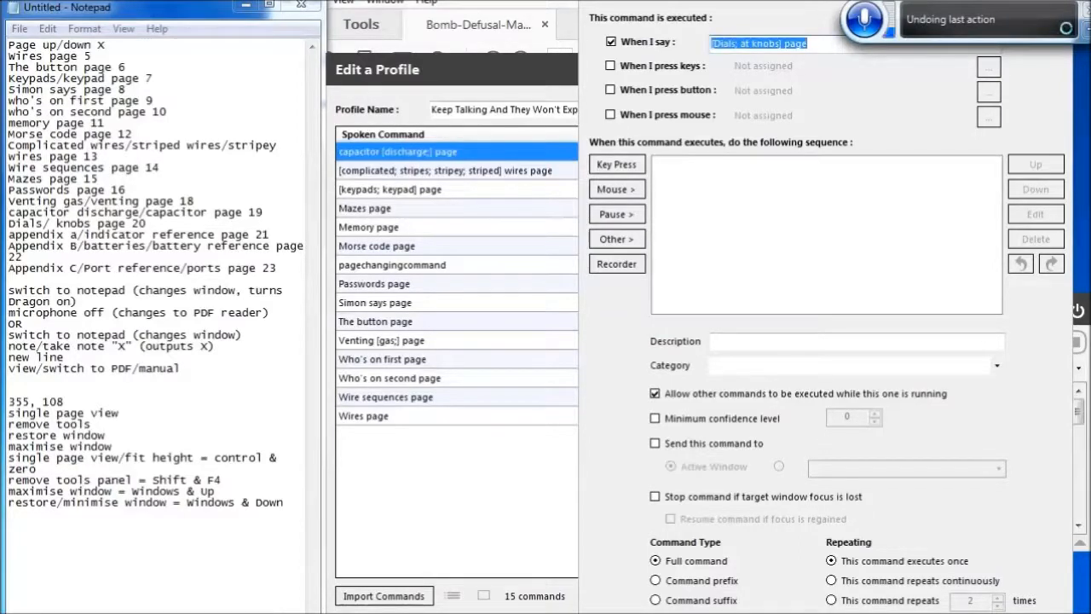
{"action": "key", "text": "Home"}
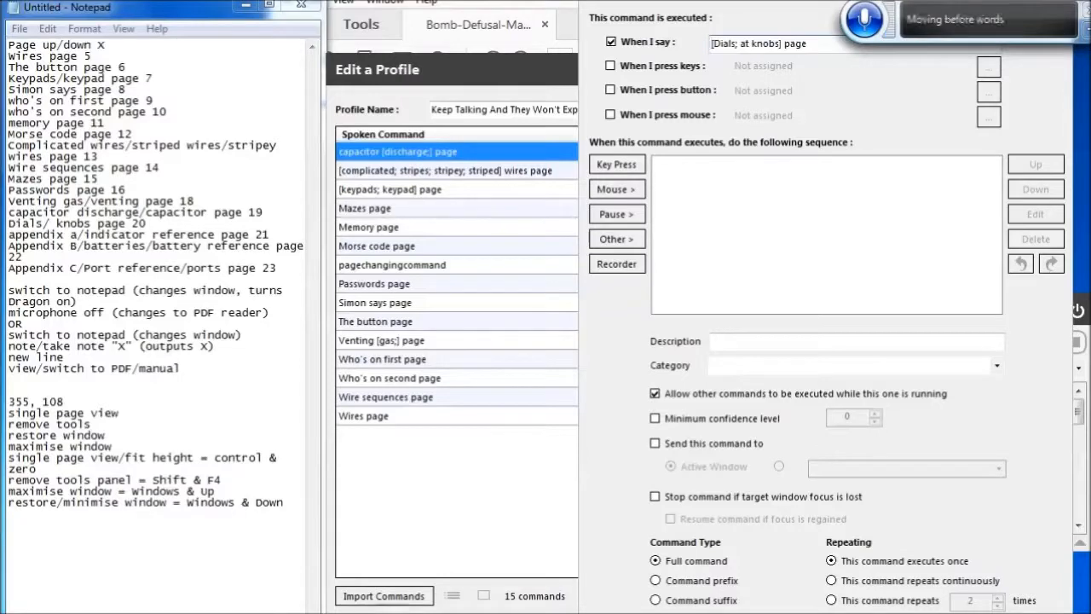
{"action": "left_click", "coordinate": [752, 43]}
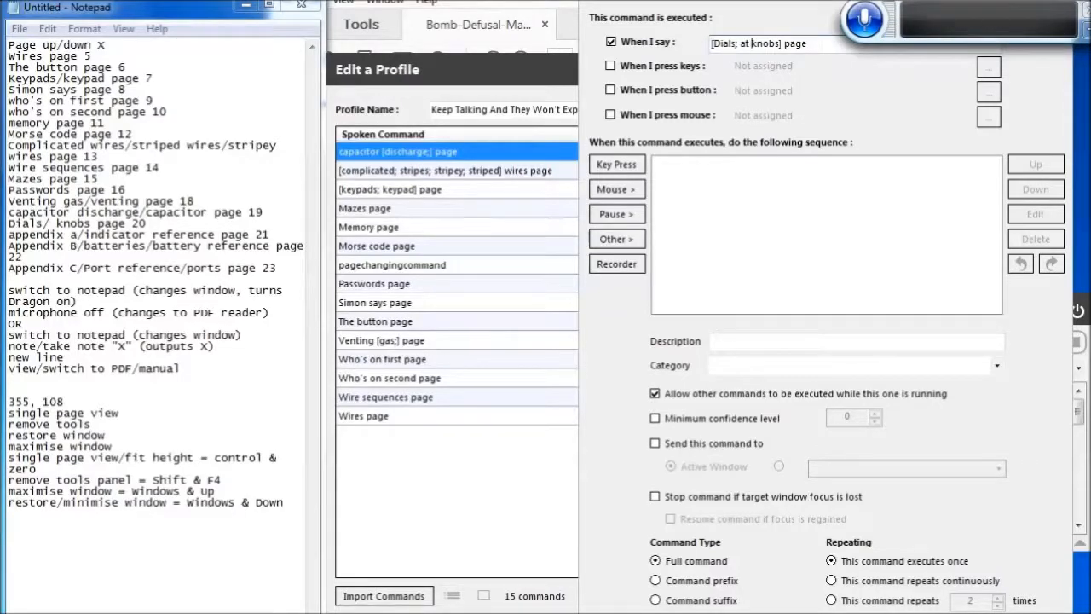
{"action": "key", "text": "ctrl+BackSpace"}
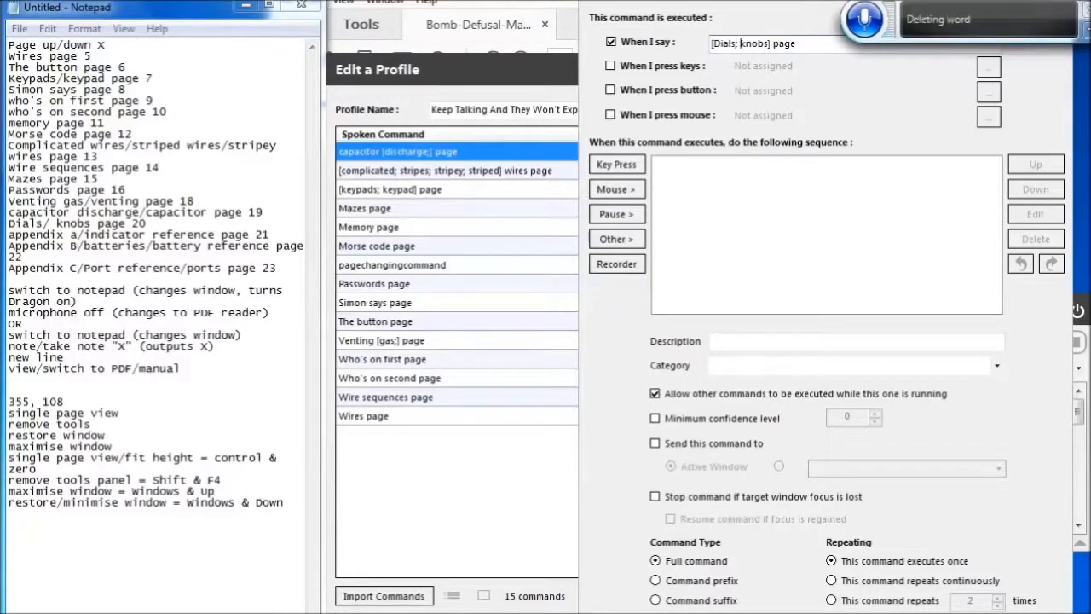
{"action": "key", "text": "Tab"}
{"action": "key", "text": "Tab"}
{"action": "key", "text": "Tab"}
{"action": "key", "text": "Tab"}
{"action": "key", "text": "Tab"}
{"action": "key", "text": "Tab"}
{"action": "key", "text": "Tab"}
{"action": "key", "text": "Tab"}
{"action": "key", "text": "Tab"}
{"action": "key", "text": "Tab"}
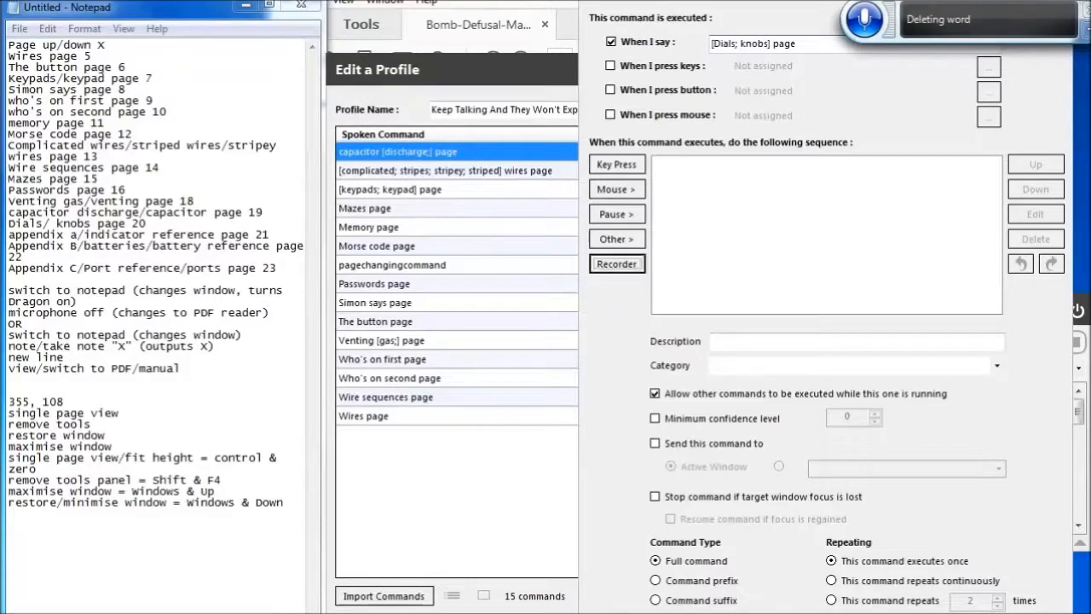
{"action": "key", "text": "ctrl+v"}
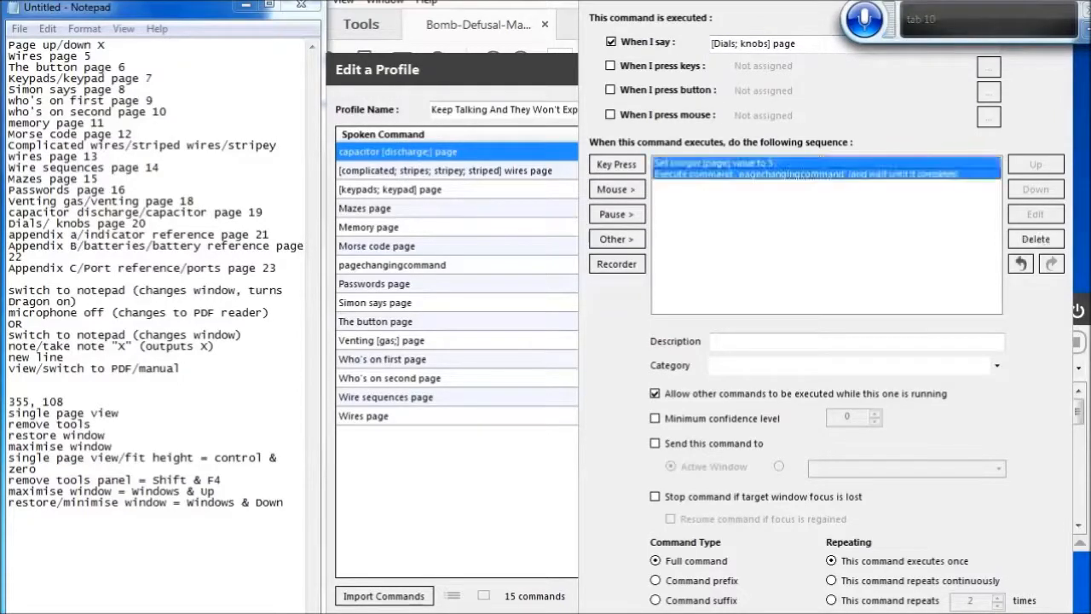
Set the Dials knobs command's page integer value to 20 and save the command
{"action": "key", "text": "Up"}
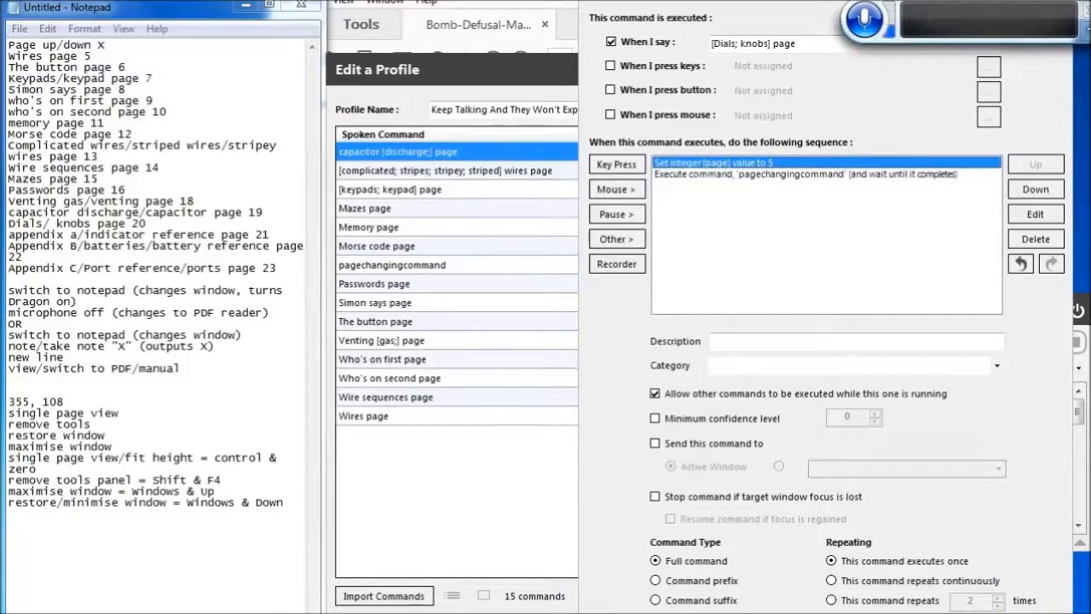
{"action": "key", "text": "Return"}
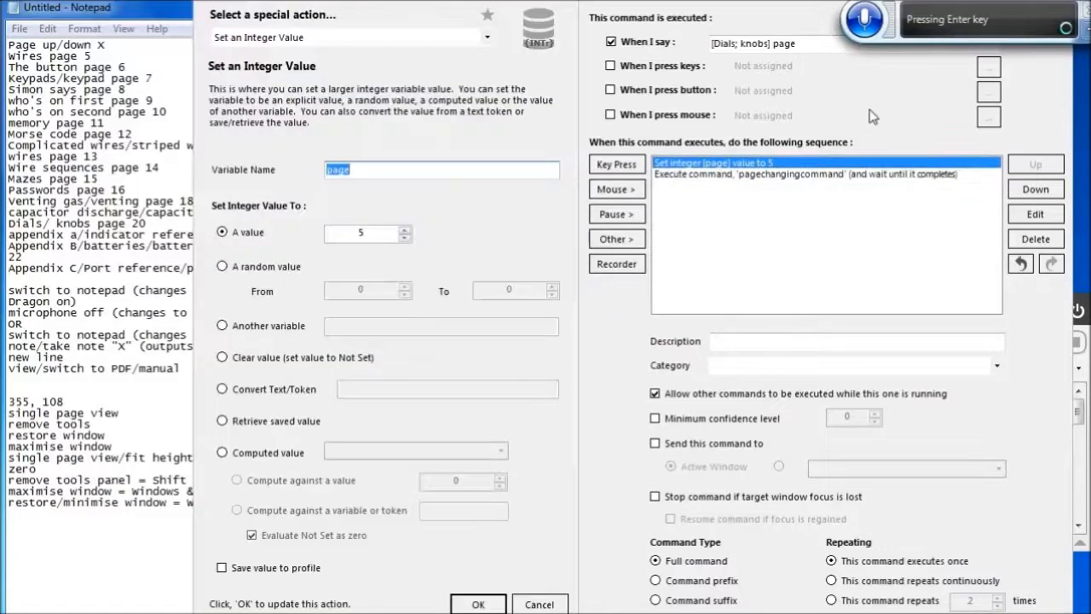
{"action": "key", "text": "Tab"}
{"action": "key", "text": "Tab"}
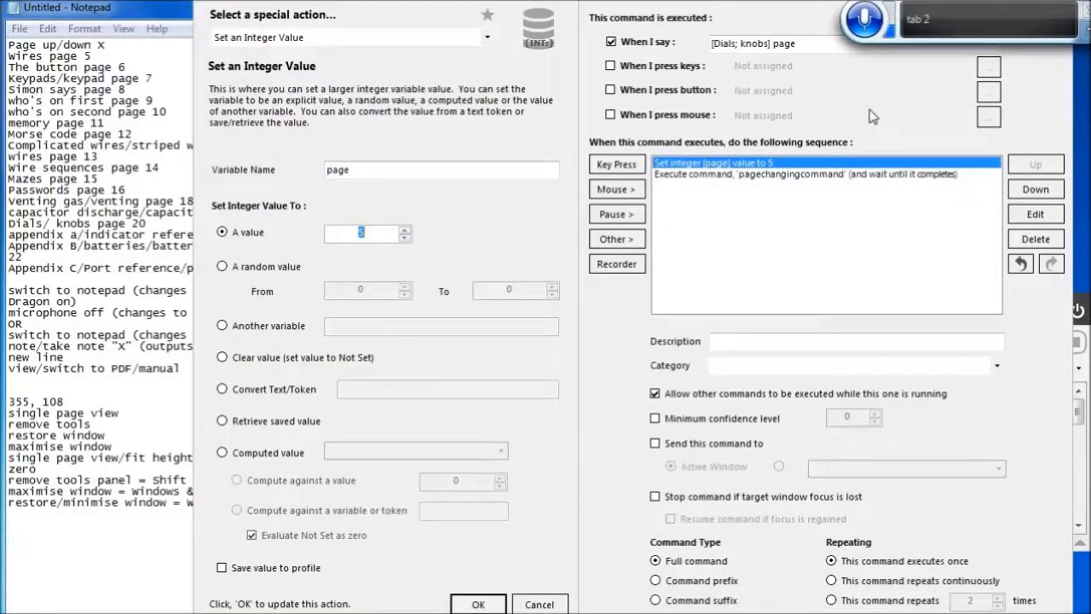
{"action": "type", "text": "20"}
{"action": "left_click", "coordinate": [478, 603]}
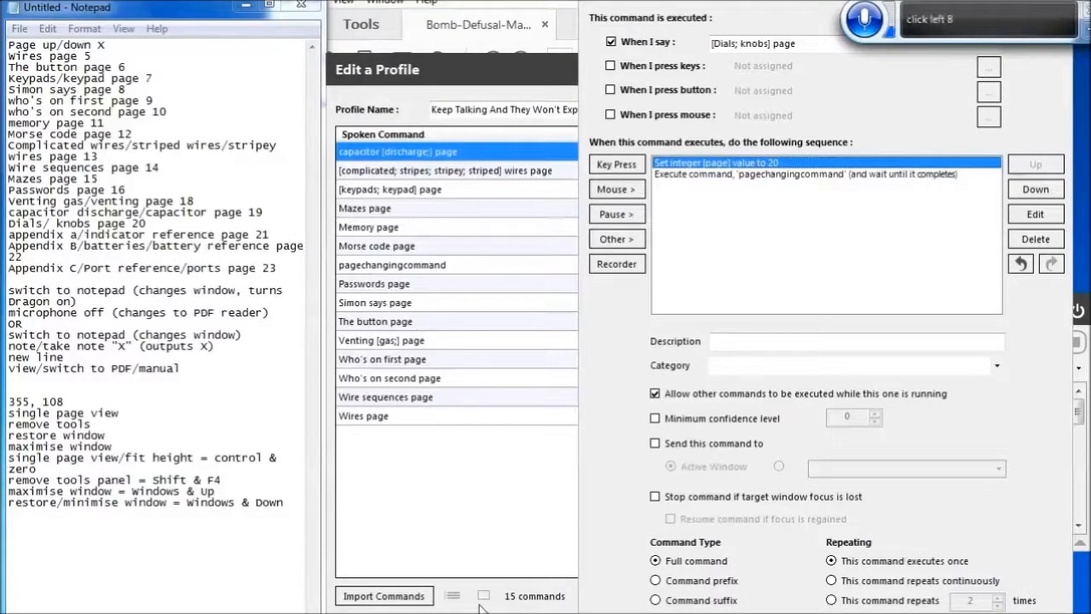
{"action": "key", "text": "Return"}
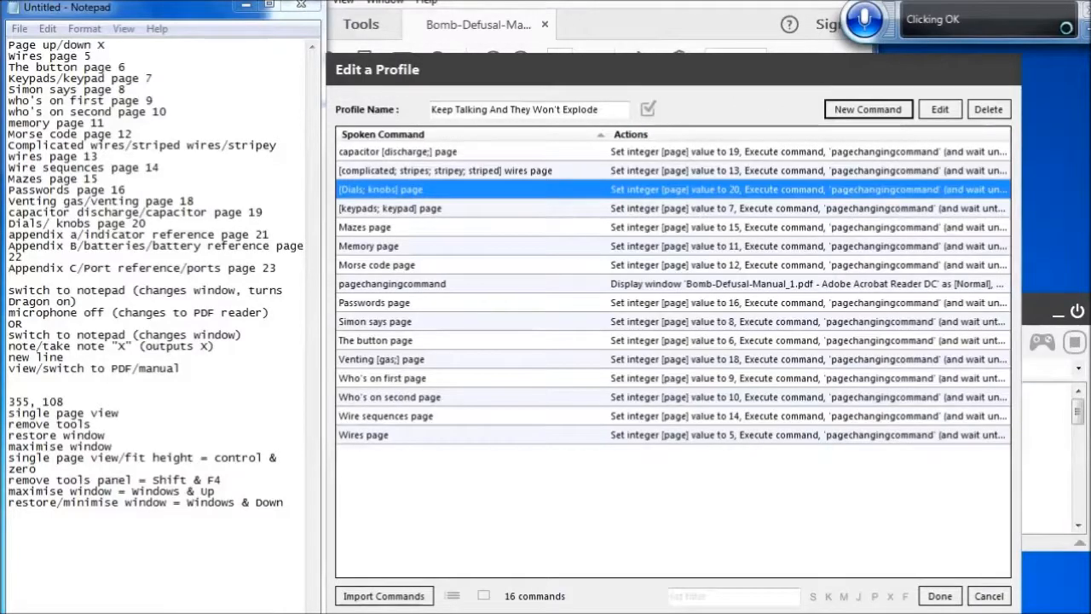
Start a new command and clear its default spoken phrase
{"action": "left_click", "coordinate": [872, 116]}
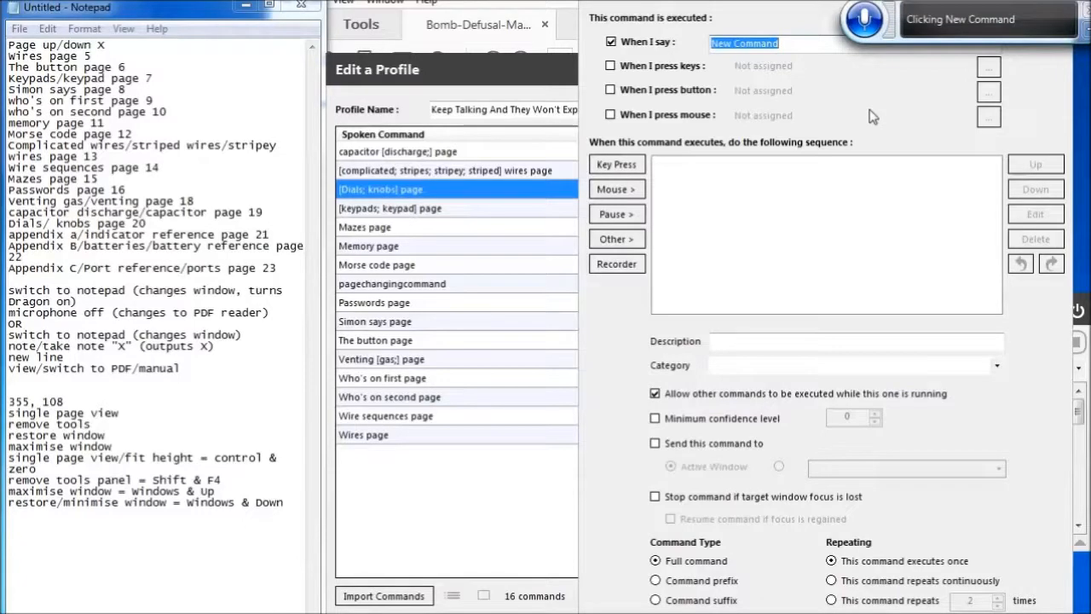
{"action": "key", "text": "BackSpace"}
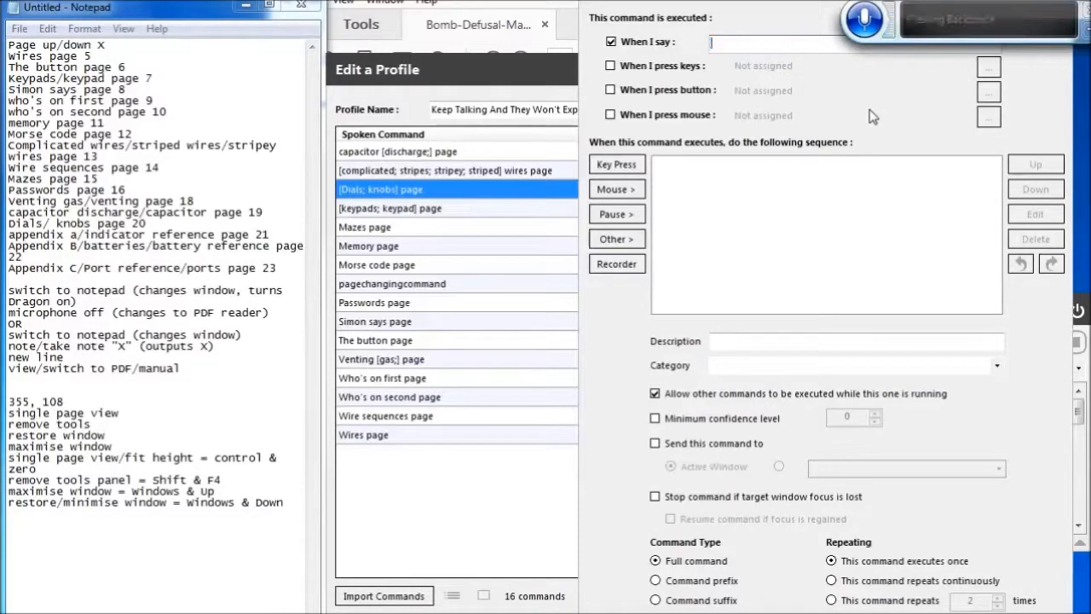
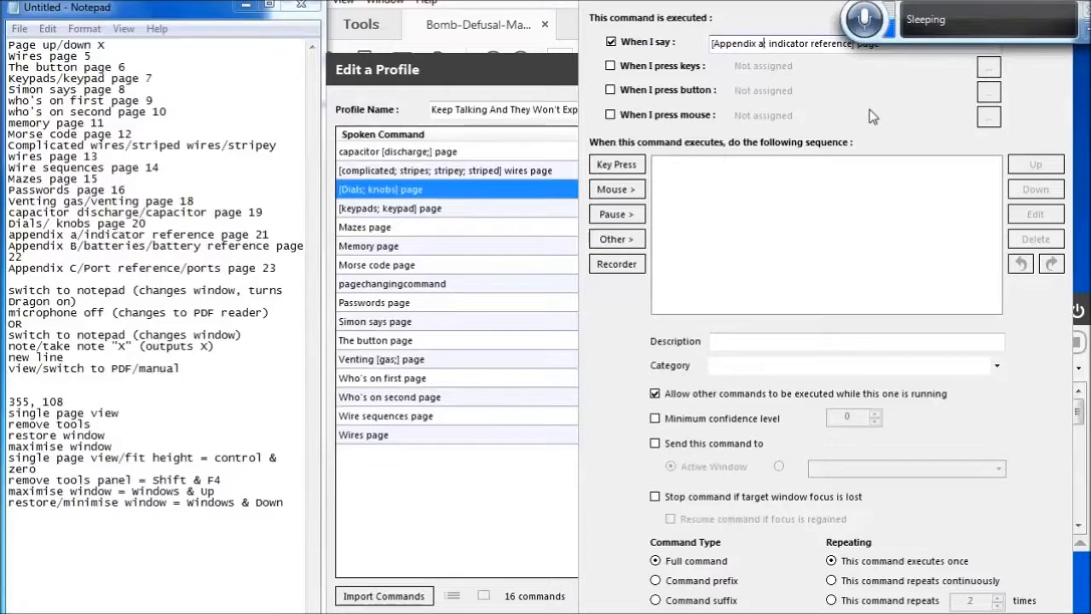
Finish the spoken phrase '[Appendix a; indicator reference] page' and paste the copied actions into the command
{"action": "type", "text": ";"}
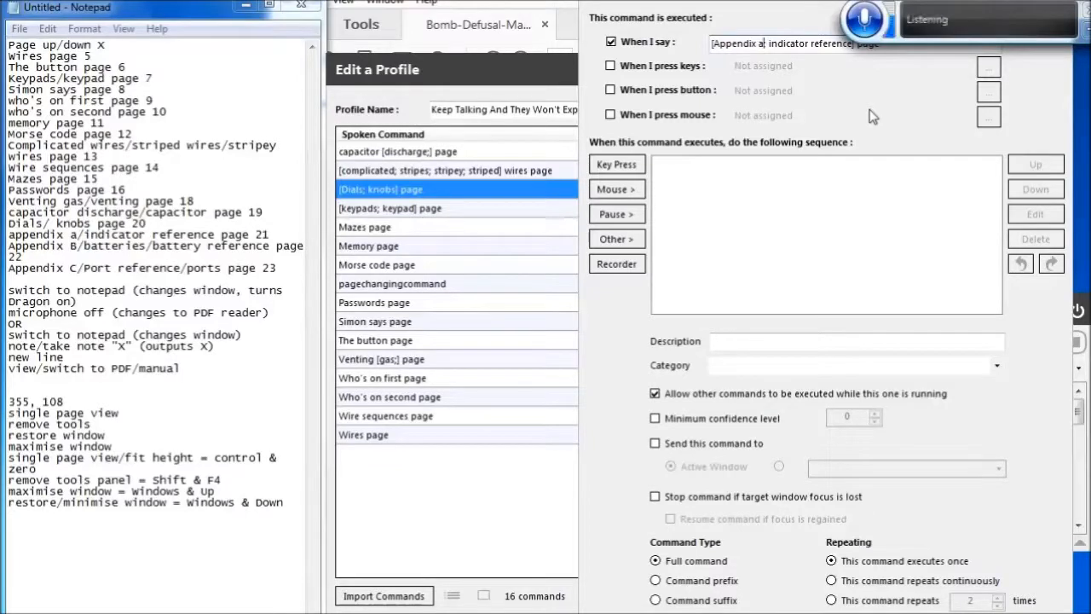
{"action": "key", "text": "Tab"}
{"action": "key", "text": "Tab"}
{"action": "key", "text": "Tab"}
{"action": "key", "text": "Tab"}
{"action": "key", "text": "Tab"}
{"action": "key", "text": "Tab"}
{"action": "key", "text": "Tab"}
{"action": "key", "text": "Tab"}
{"action": "key", "text": "Tab"}
{"action": "key", "text": "Tab"}
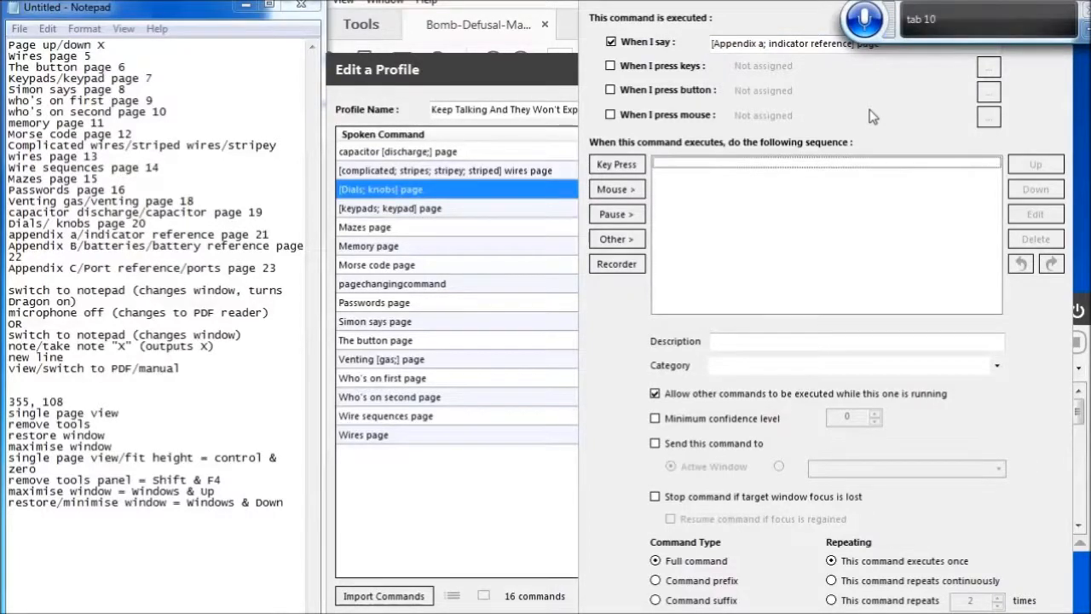
{"action": "key", "text": "ctrl+v"}
Set the Appendix A command's page integer value to 21 and save the command
{"action": "key", "text": "Up"}
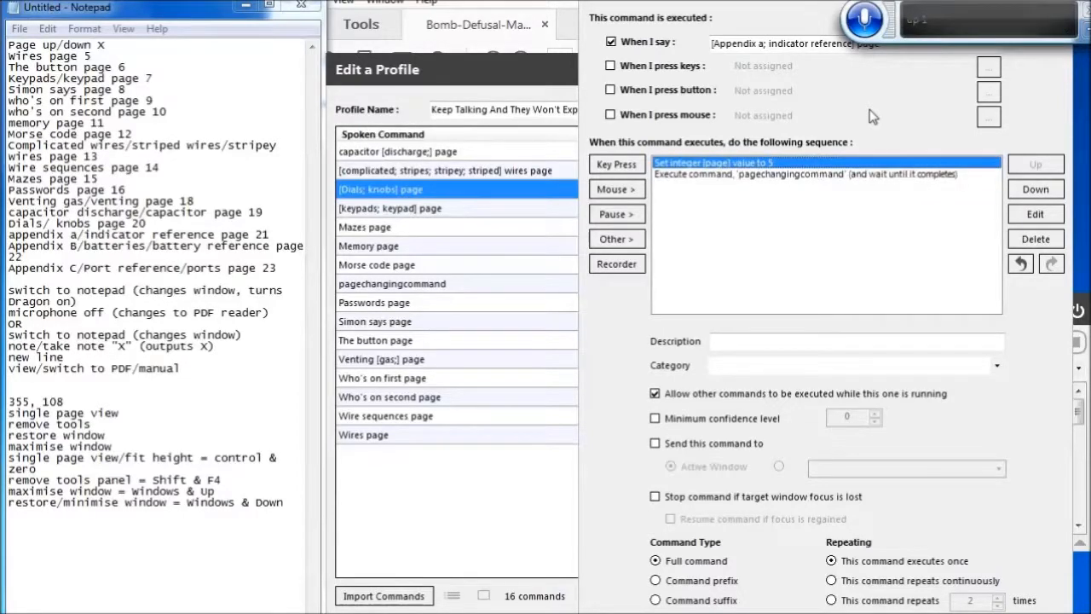
{"action": "key", "text": "Return"}
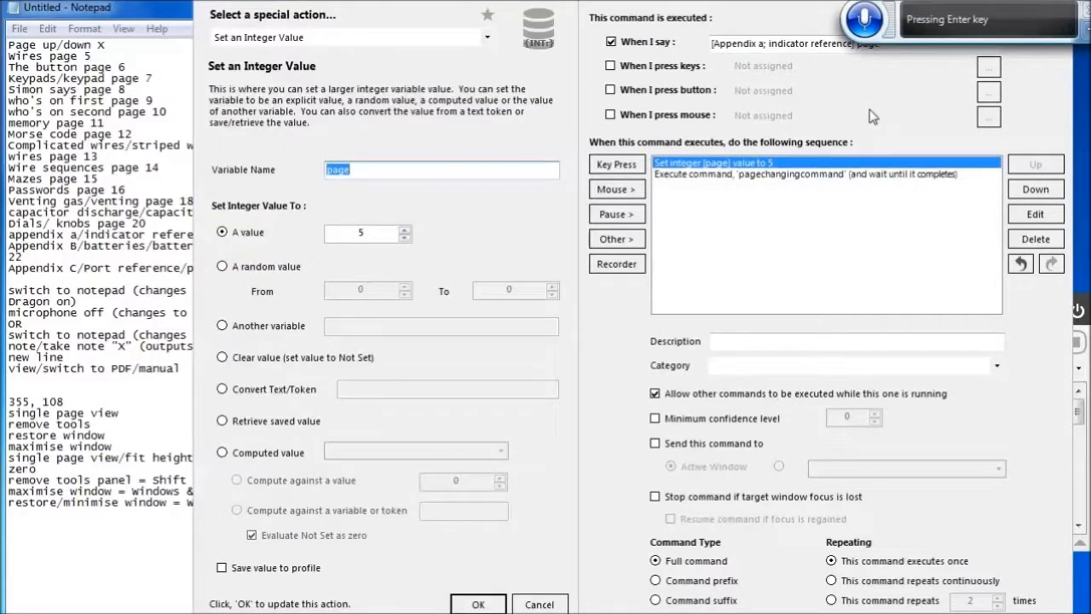
{"action": "key", "text": "Tab"}
{"action": "key", "text": "Tab"}
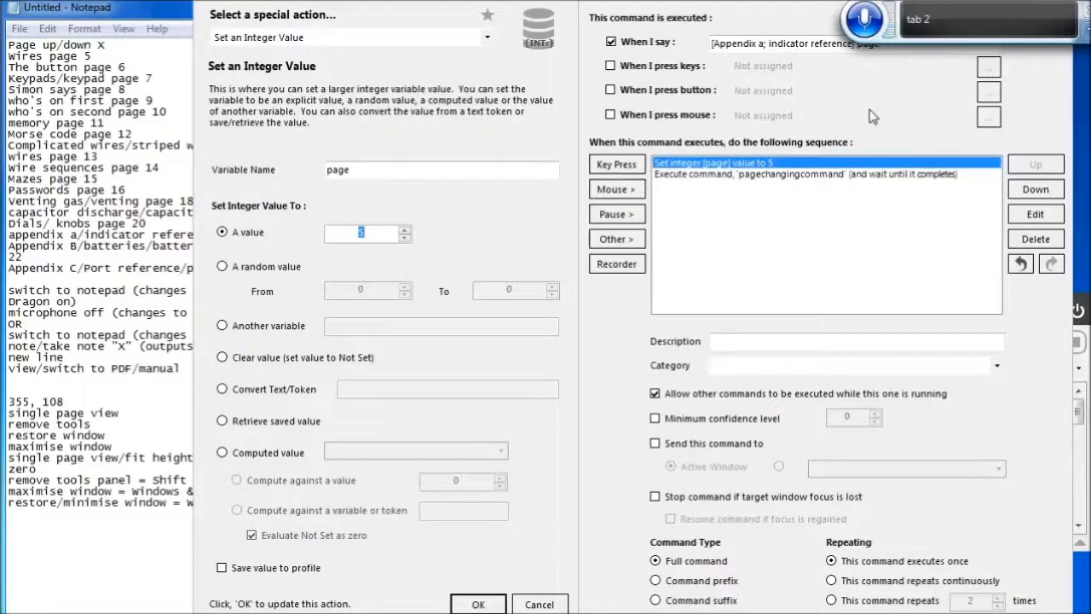
{"action": "type", "text": "21"}
{"action": "left_click", "coordinate": [478, 603]}
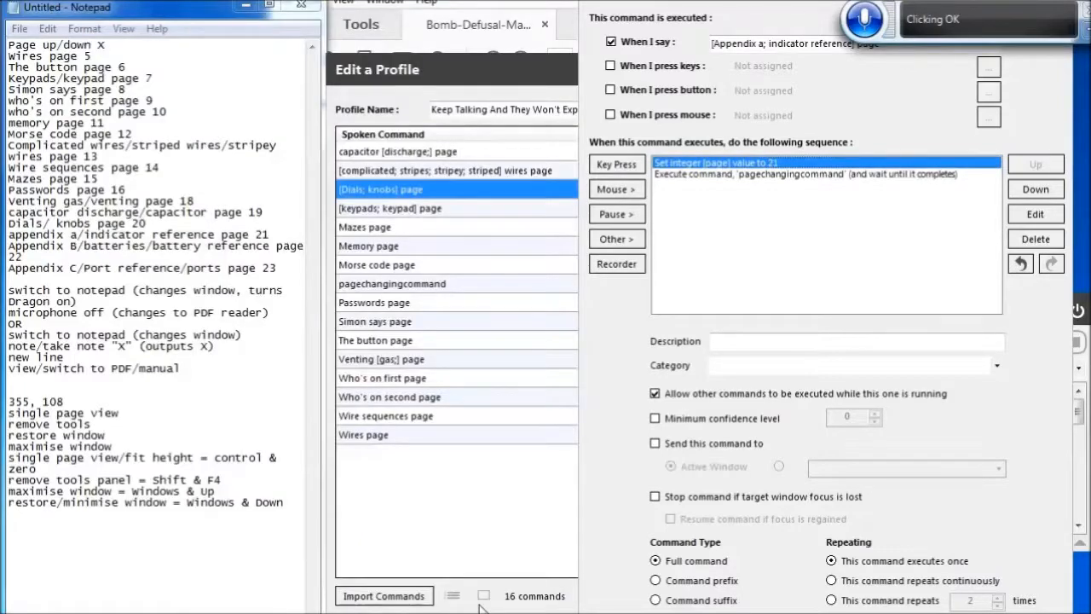
{"action": "key", "text": "Return"}
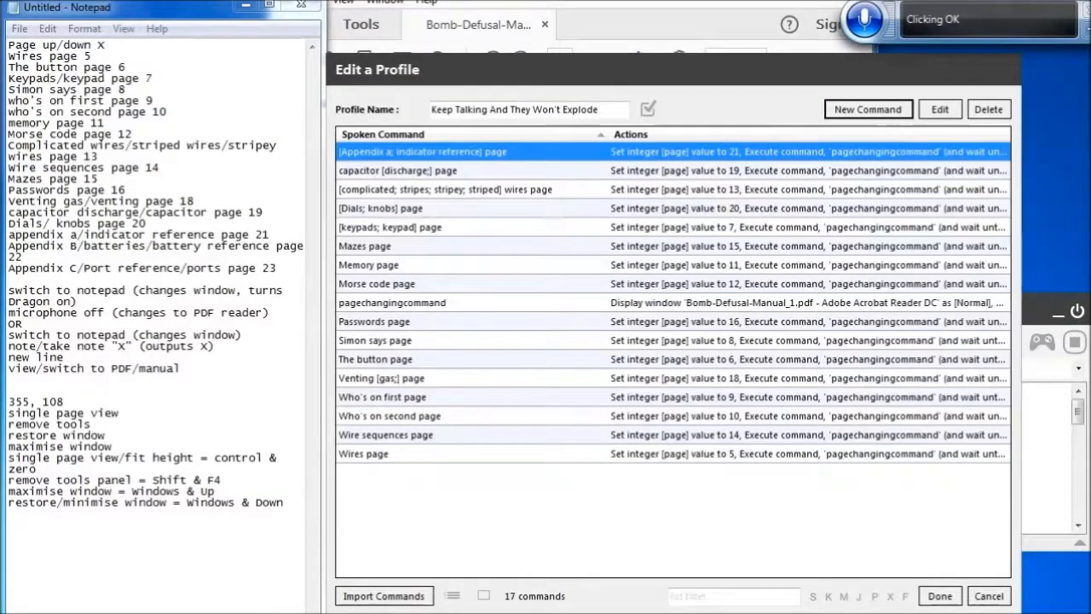
Create a new command spoken as '[Appendix b; batteries; battery] reference page' with the copied actions pasted in
{"action": "left_click", "coordinate": [867, 109]}
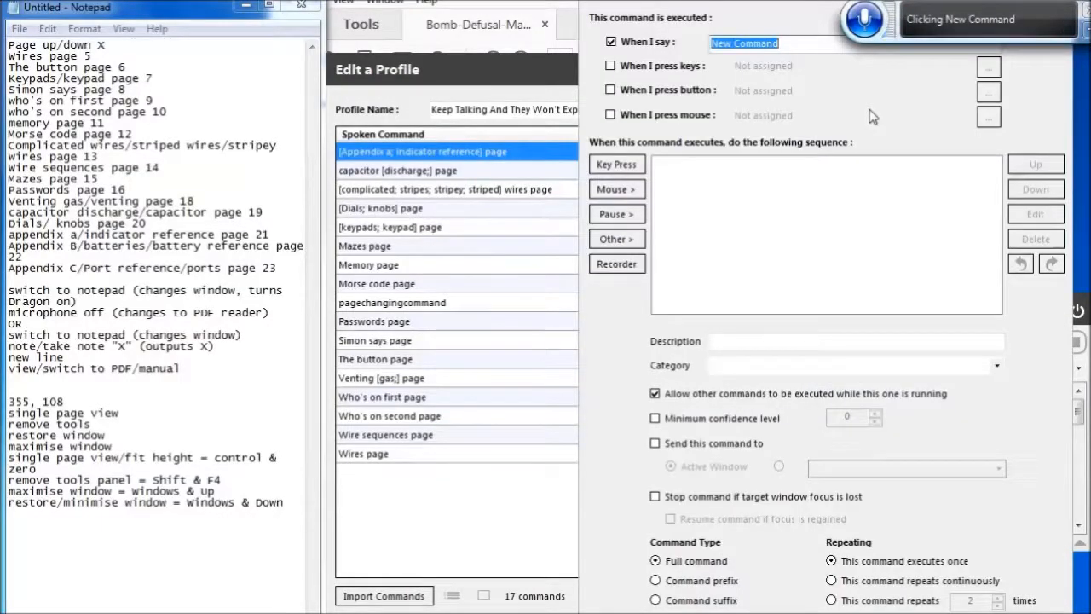
{"action": "key", "text": "BackSpace"}
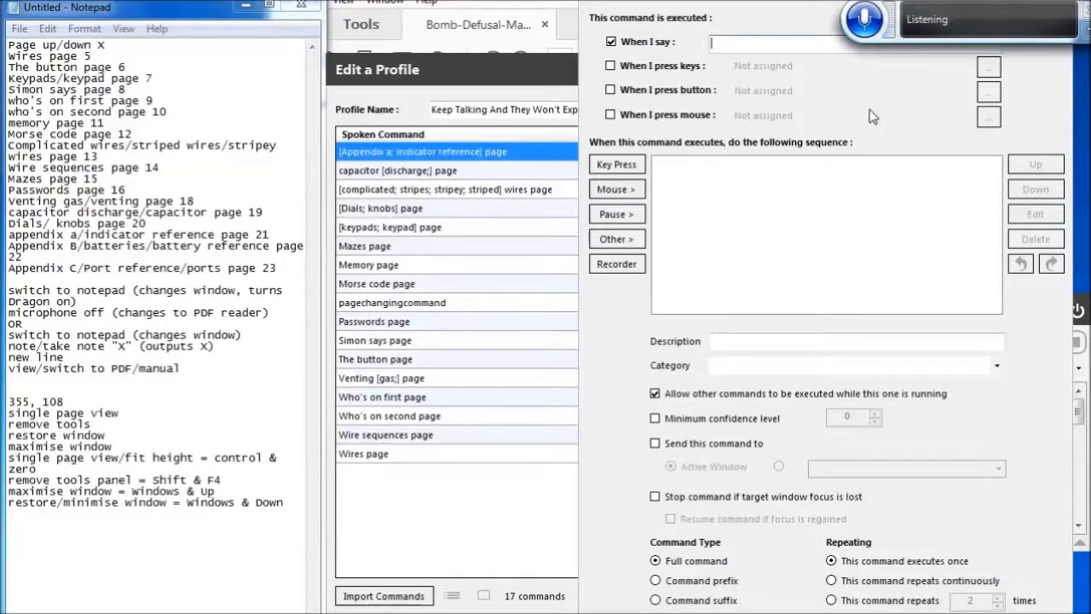
{"action": "type", "text": "[Appendix be"}
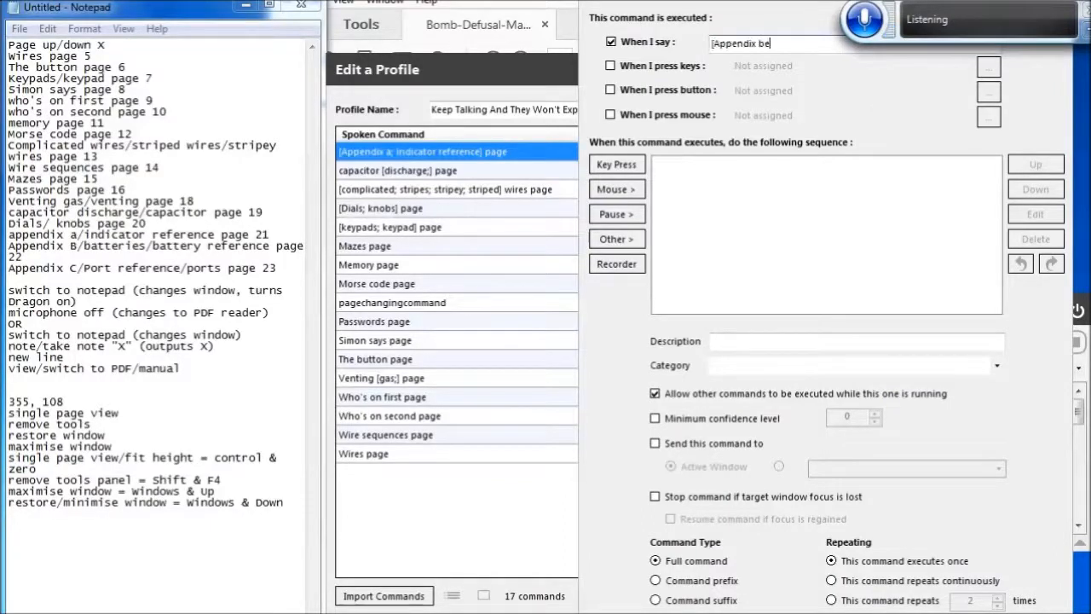
{"action": "key", "text": "BackSpace"}
{"action": "type", "text": "; batteries; battery"}
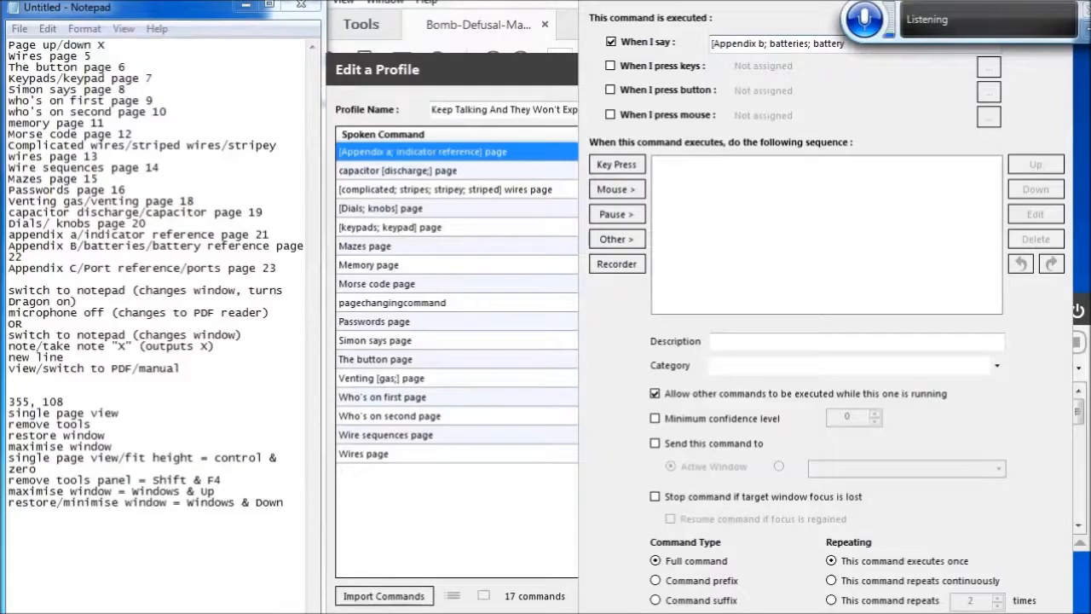
{"action": "type", "text": "] reference page"}
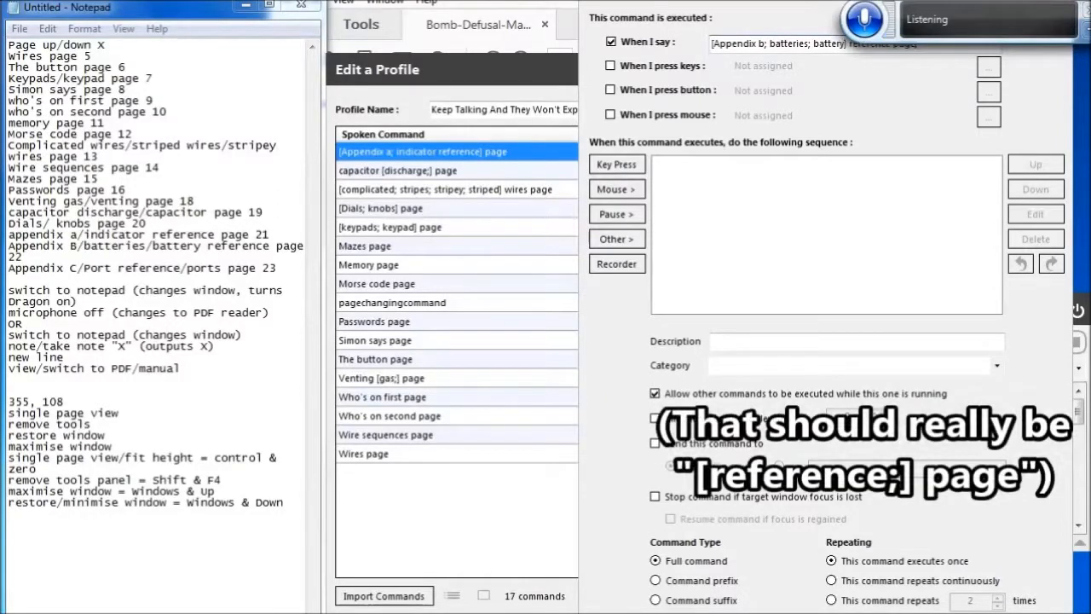
{"action": "key", "text": "Tab"}
{"action": "key", "text": "Tab"}
{"action": "key", "text": "Tab"}
{"action": "key", "text": "Tab"}
{"action": "key", "text": "Tab"}
{"action": "key", "text": "Tab"}
{"action": "key", "text": "Tab"}
{"action": "key", "text": "Tab"}
{"action": "key", "text": "Tab"}
{"action": "key", "text": "ctrl+v"}
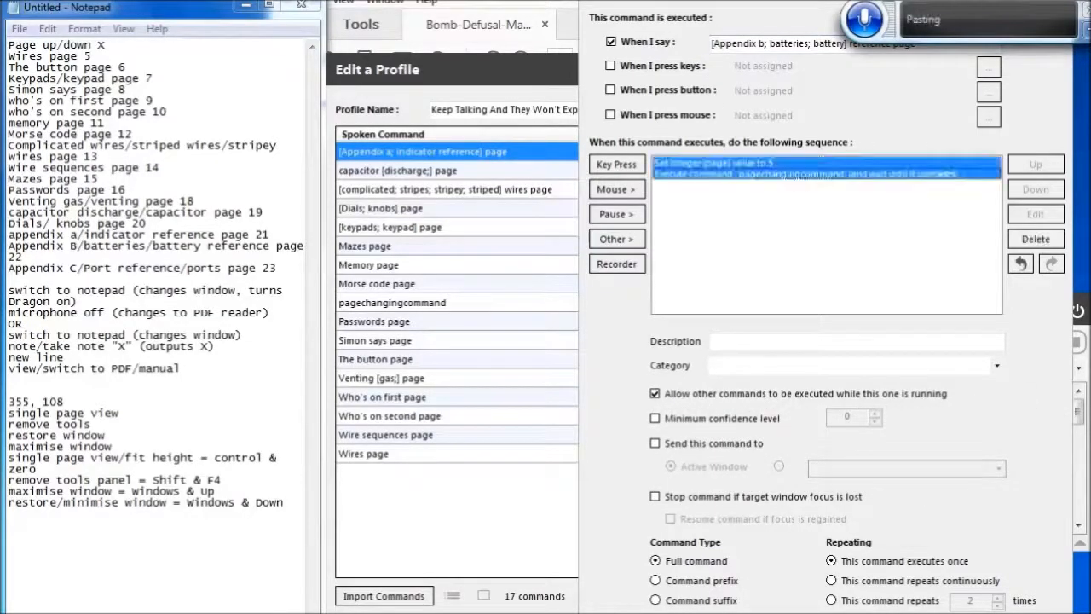
Set the Appendix B command's page integer value to 22 and save the command
{"action": "key", "text": "Up"}
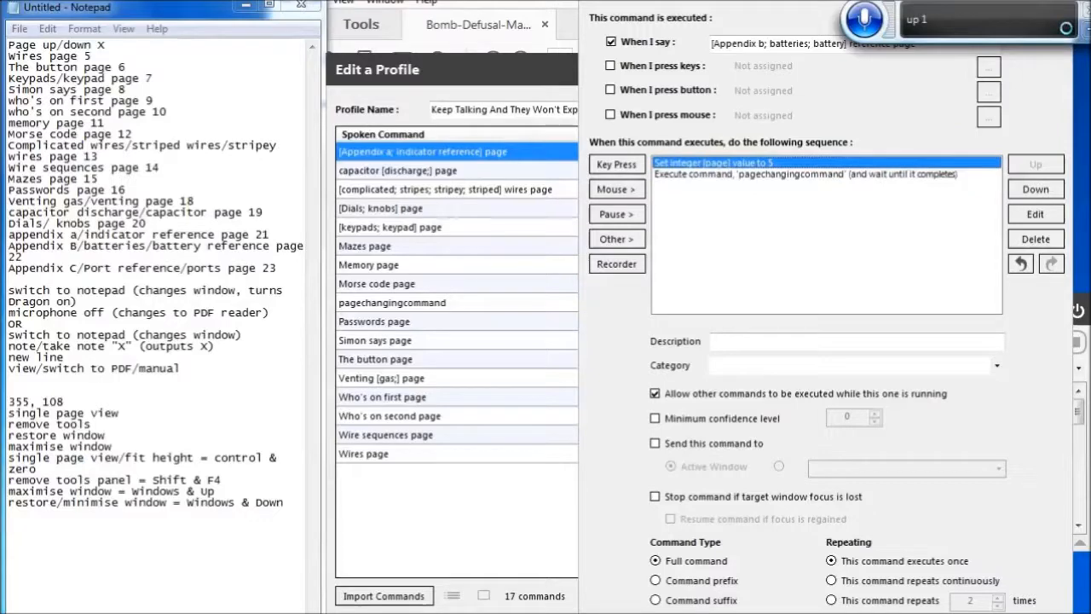
{"action": "key", "text": "Return"}
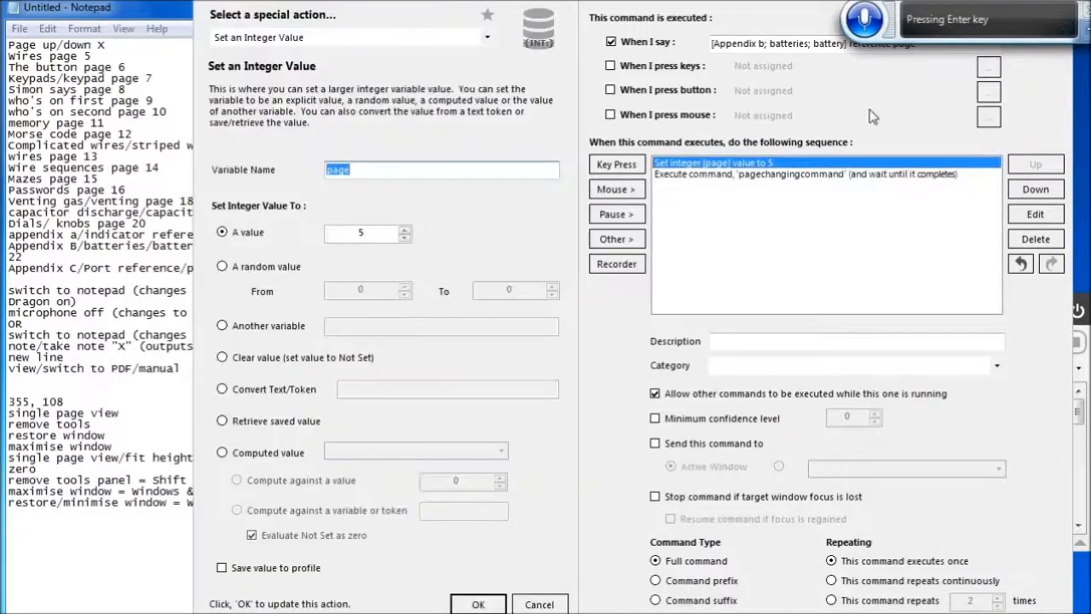
{"action": "key", "text": "Tab"}
{"action": "type", "text": "2"}
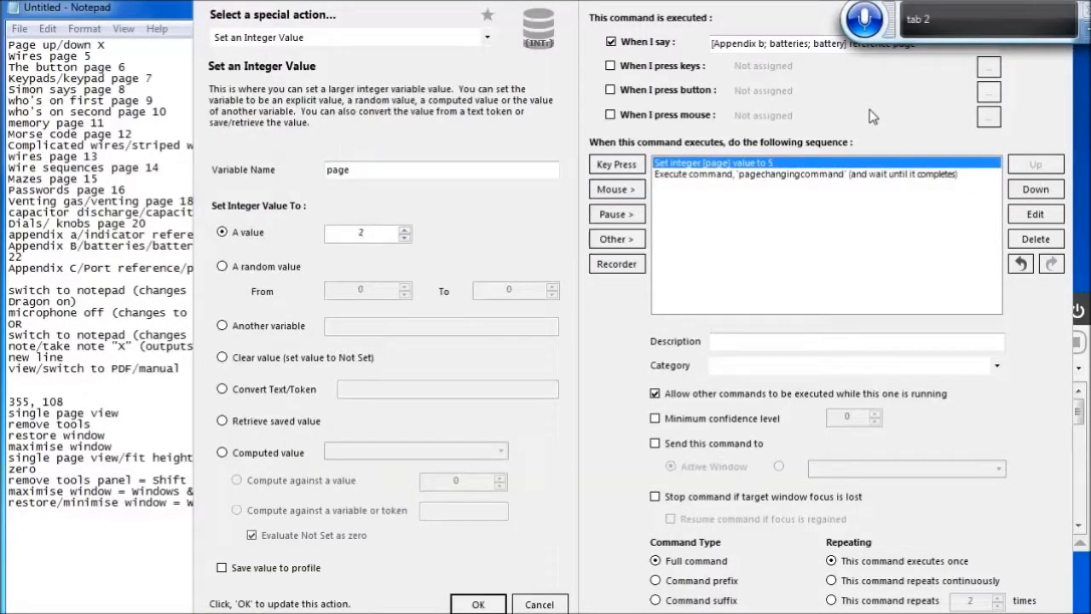
{"action": "left_click", "coordinate": [479, 604]}
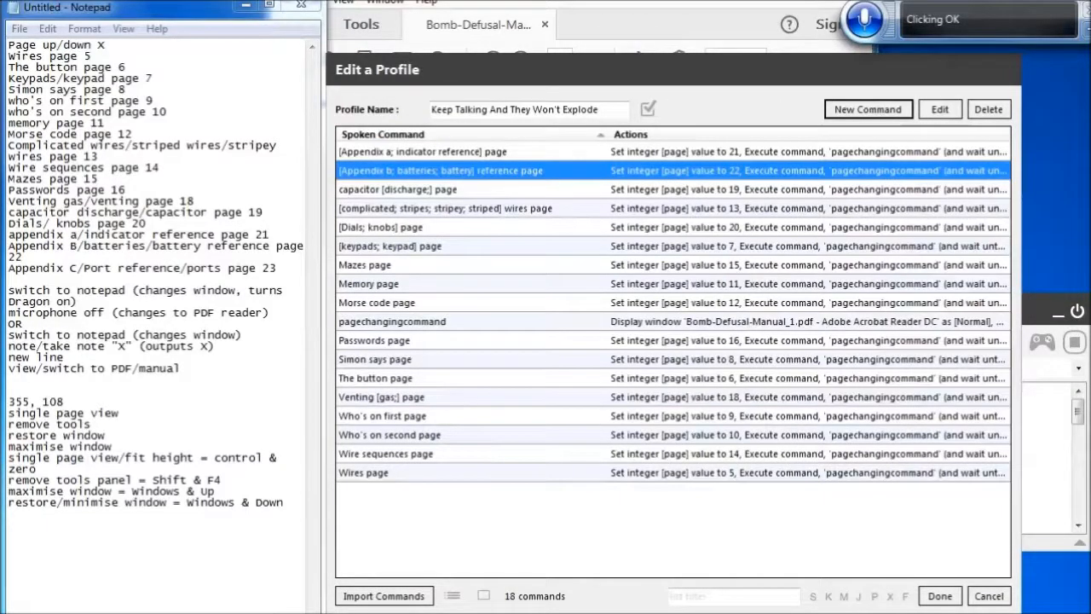
Create a new command spoken as '[appendix C; Port reference; ports reference; ports] page' with the copied actions pasted in
{"action": "left_click", "coordinate": [869, 111]}
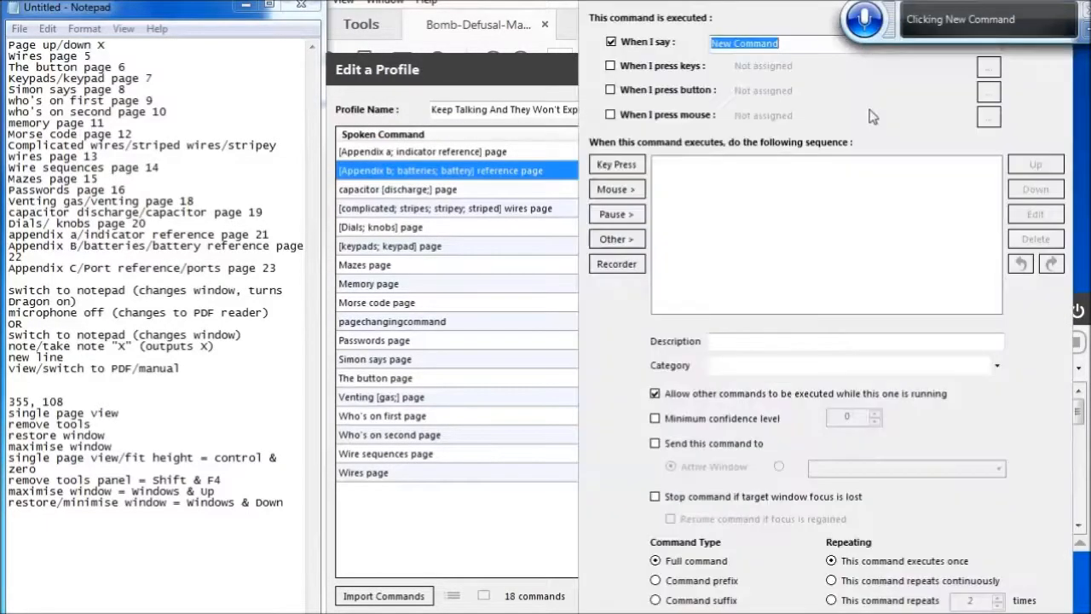
{"action": "key", "text": "BackSpace"}
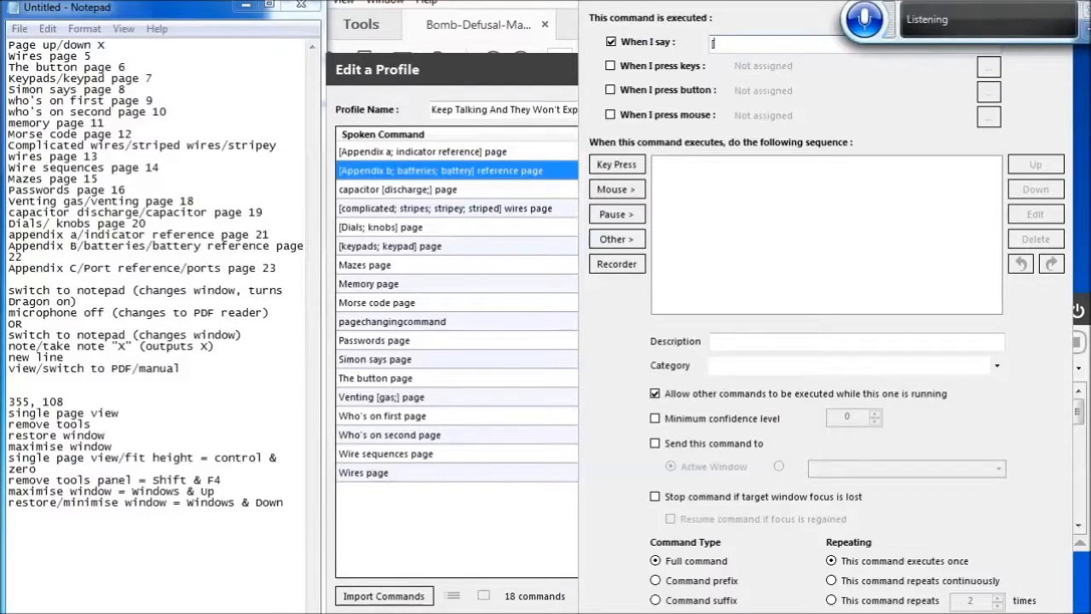
{"action": "type", "text": "[appendix C; Porter reference; ports reference; ports] page"}
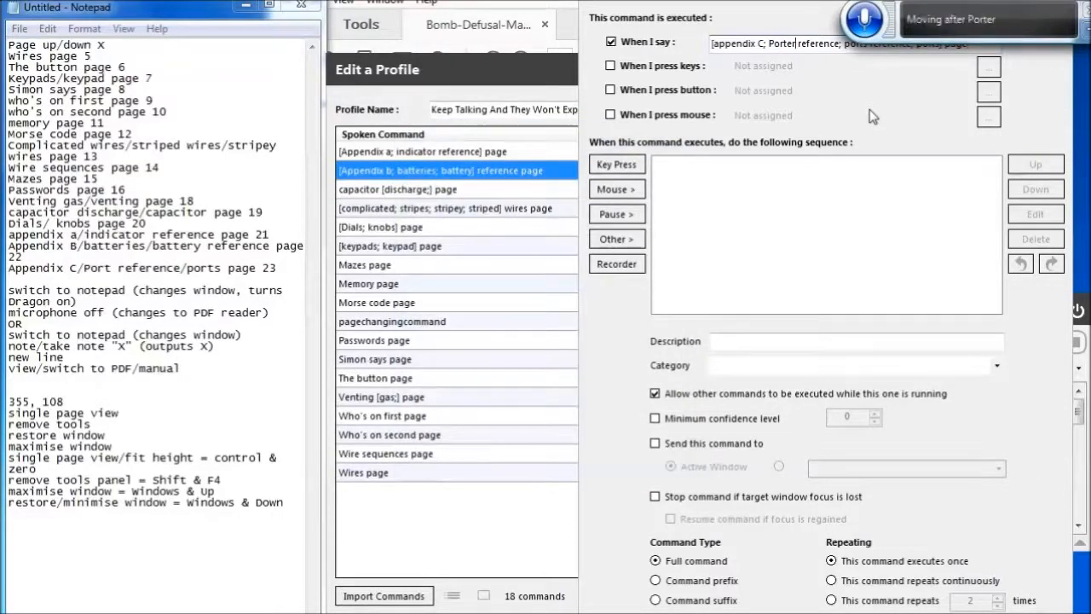
{"action": "key", "text": "BackSpace"}
{"action": "key", "text": "BackSpace"}
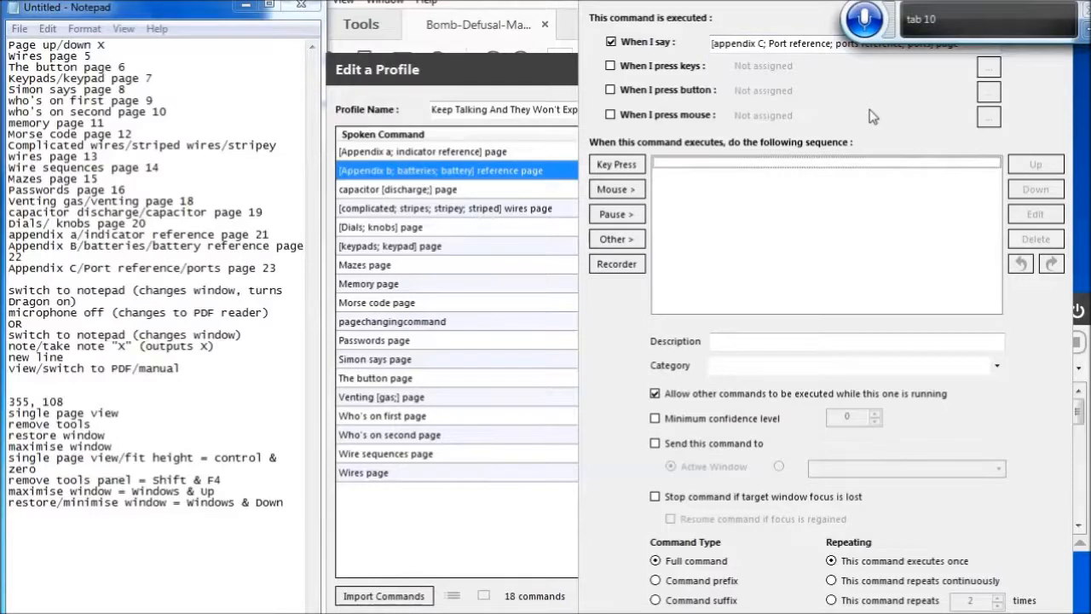
{"action": "key", "text": "ctrl+v"}
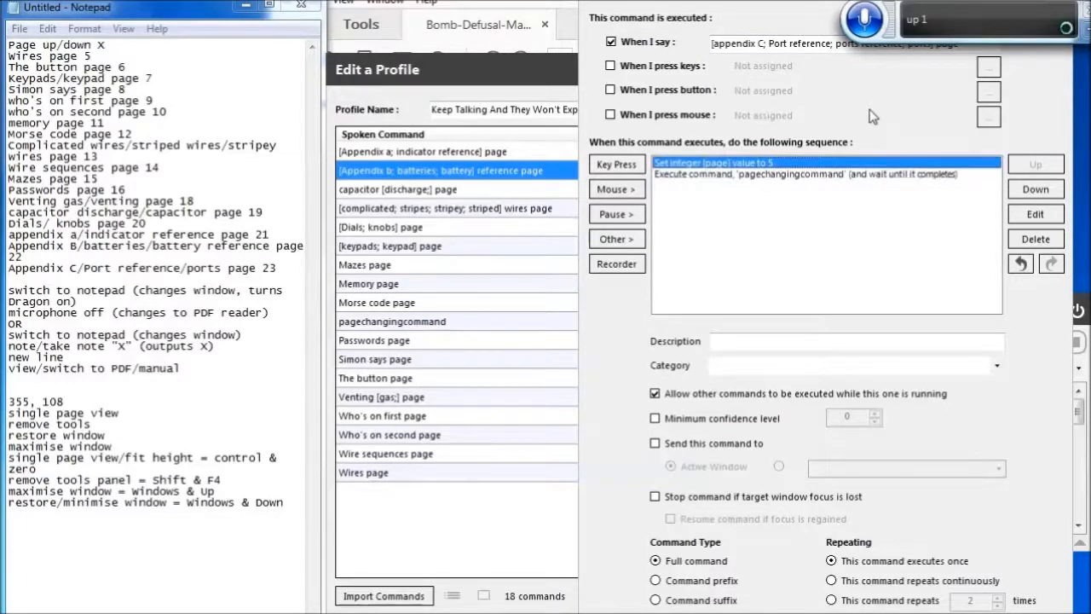
Set the Appendix C command's page integer value to 23, save the command and close the profile editor
{"action": "key", "text": "Return"}
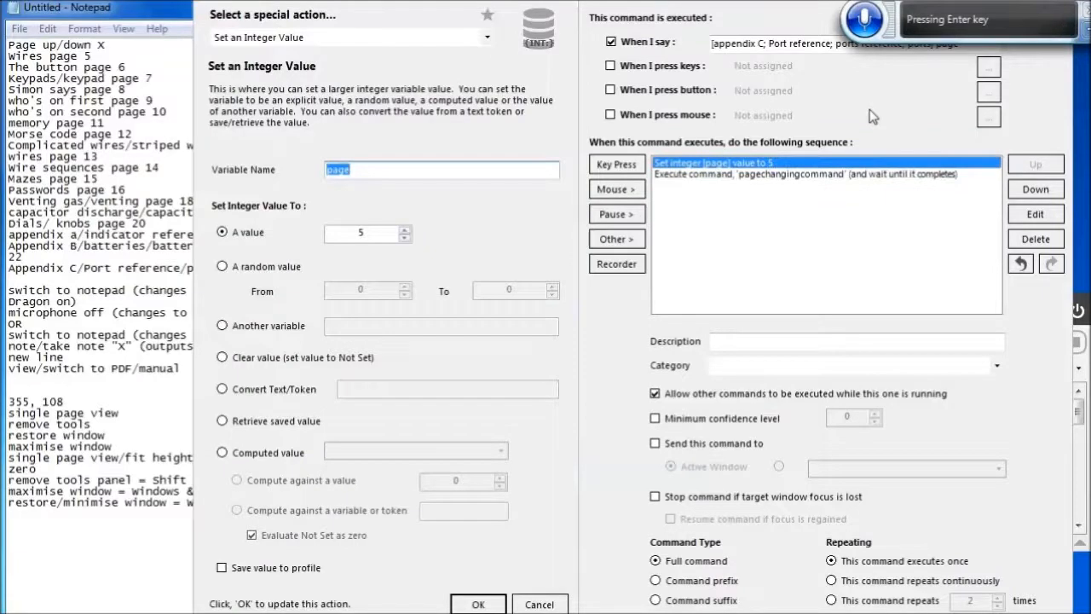
{"action": "key", "text": "Tab"}
{"action": "type", "text": "2"}
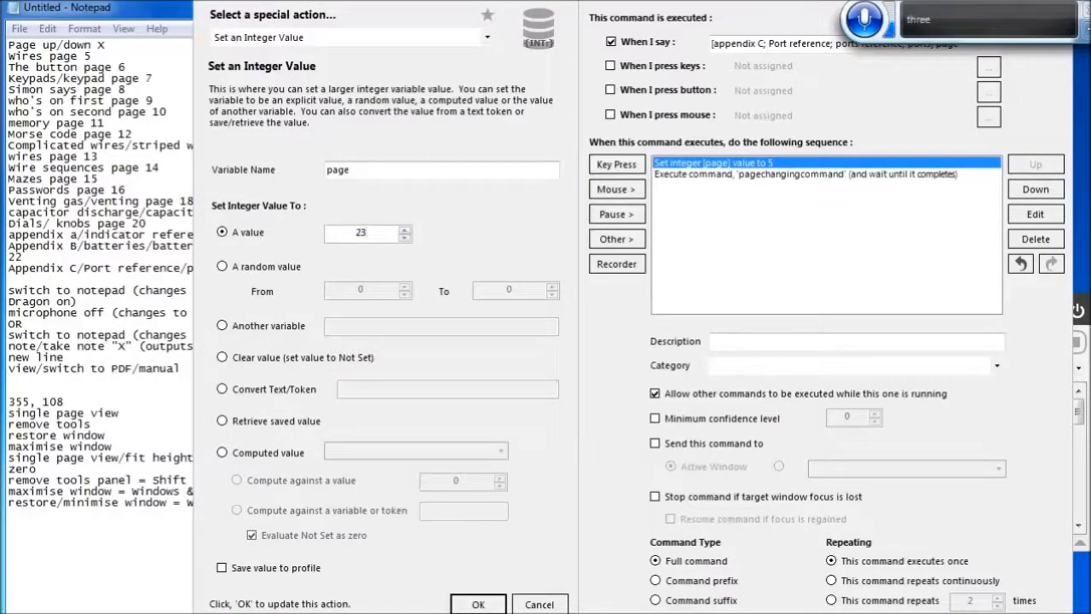
{"action": "left_click", "coordinate": [478, 603]}
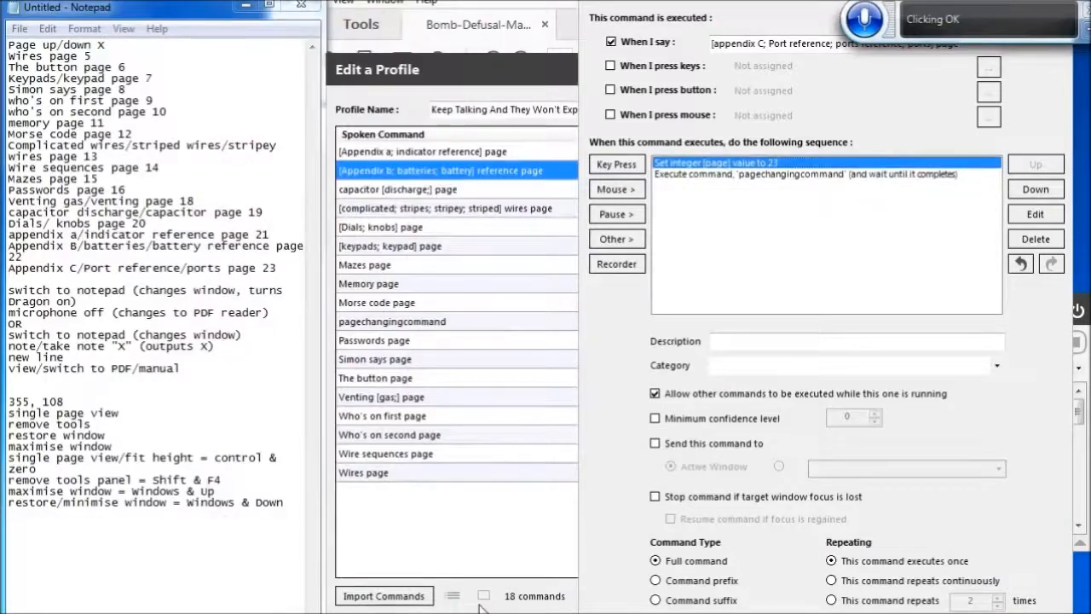
{"action": "key", "text": "Return"}
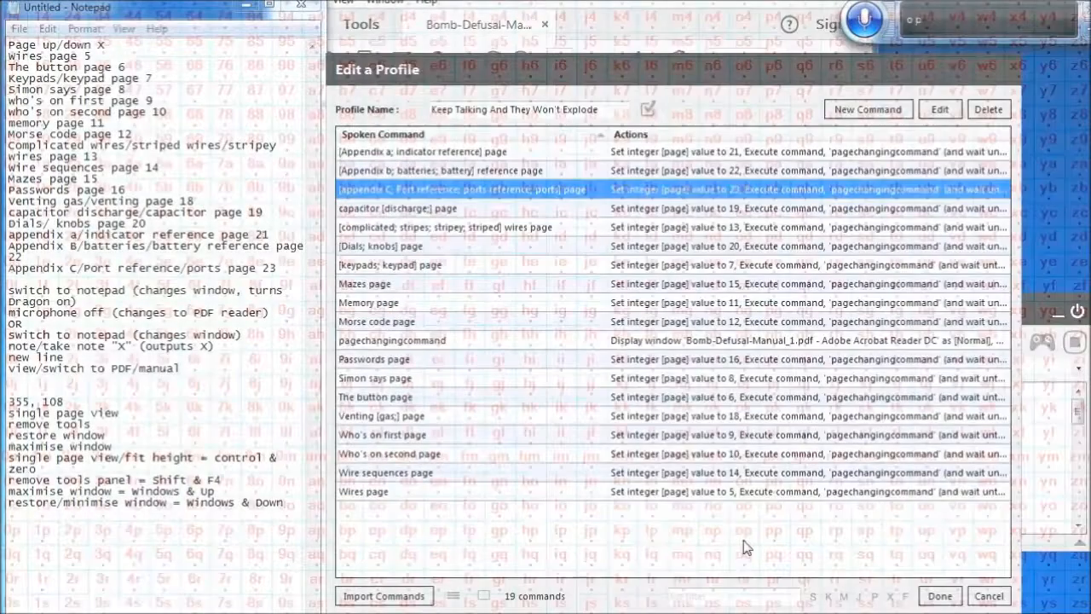
{"action": "left_click", "coordinate": [927, 599]}
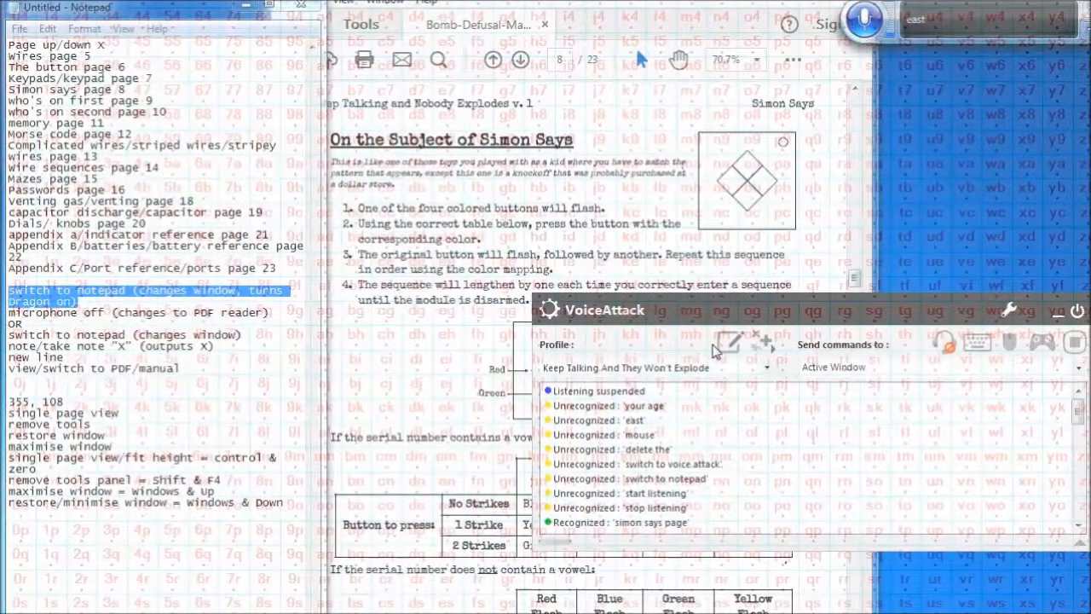
Reopen the profile editor and start a new command spoken as 'Remove tools'
{"action": "left_click", "coordinate": [721, 344]}
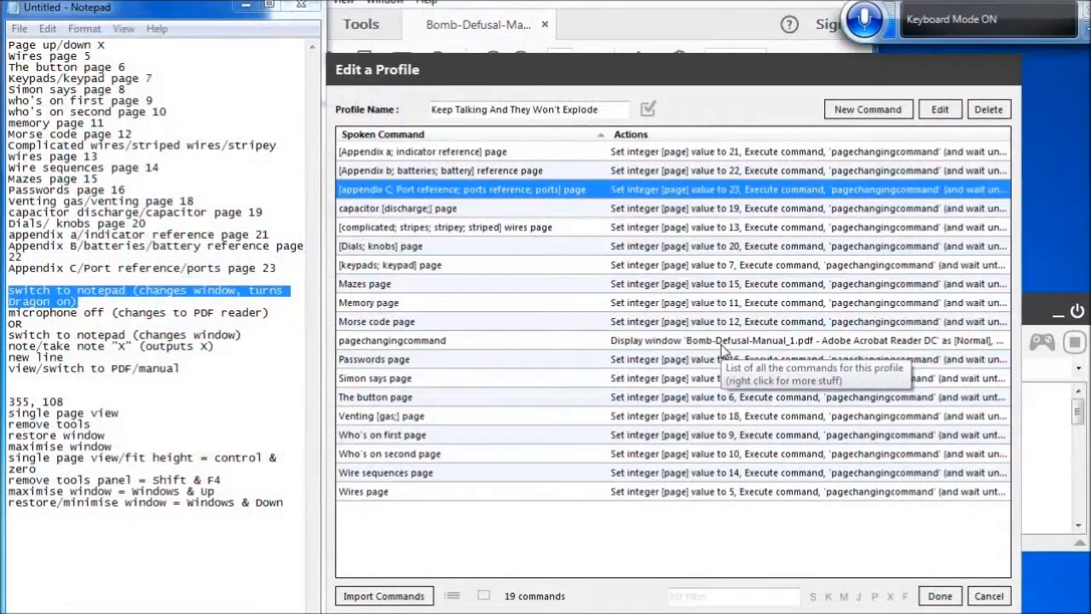
{"action": "left_click", "coordinate": [869, 110]}
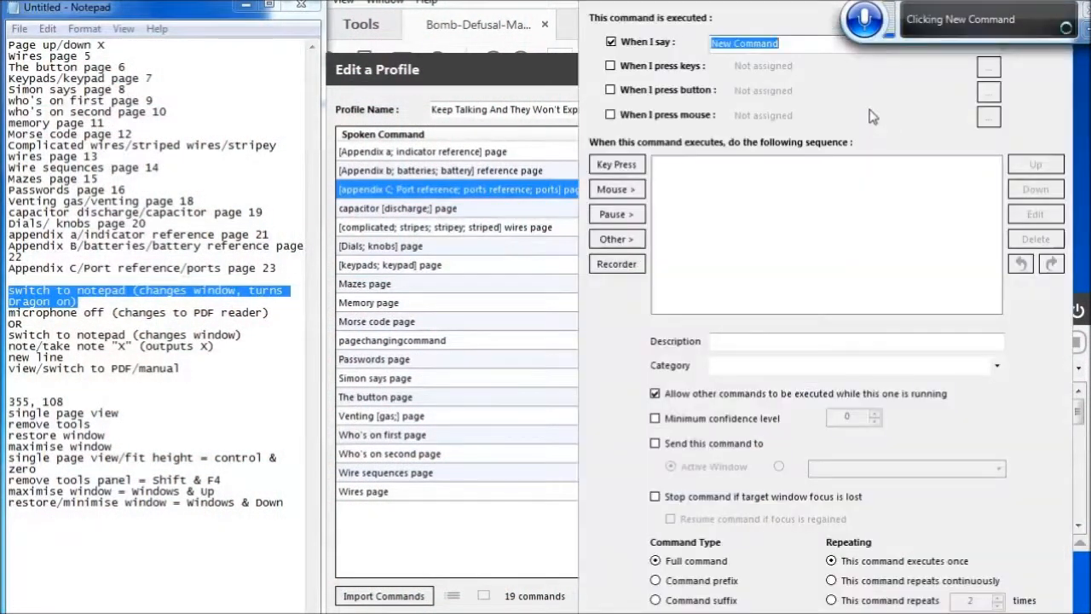
{"action": "key", "text": "BackSpace"}
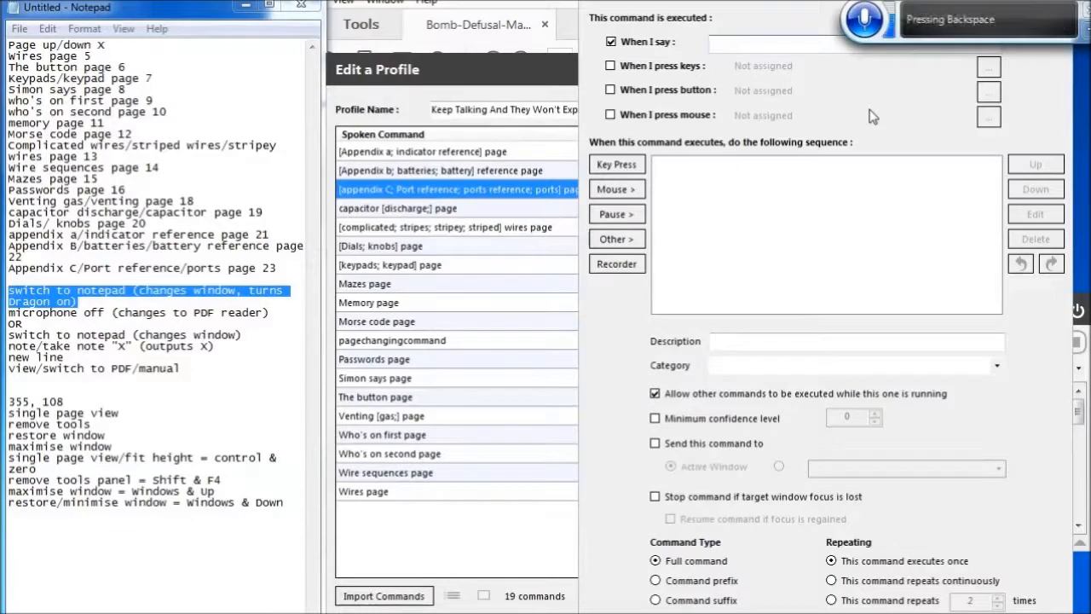
{"action": "type", "text": "Remove tools"}
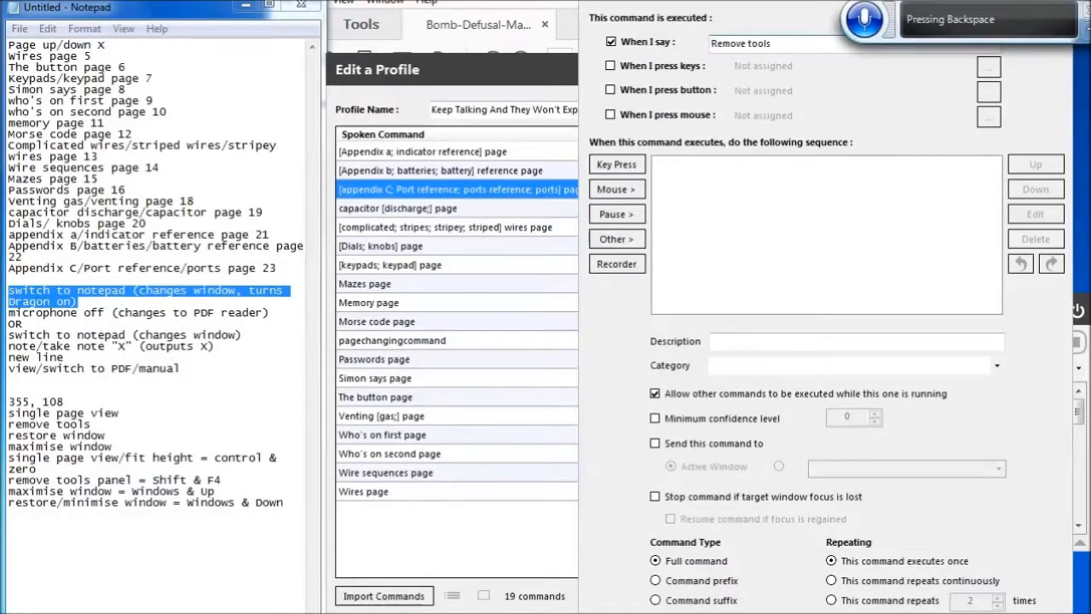
Add a keypress action to the Remove tools command with Left Shift as the modifier
{"action": "left_click", "coordinate": [616, 164]}
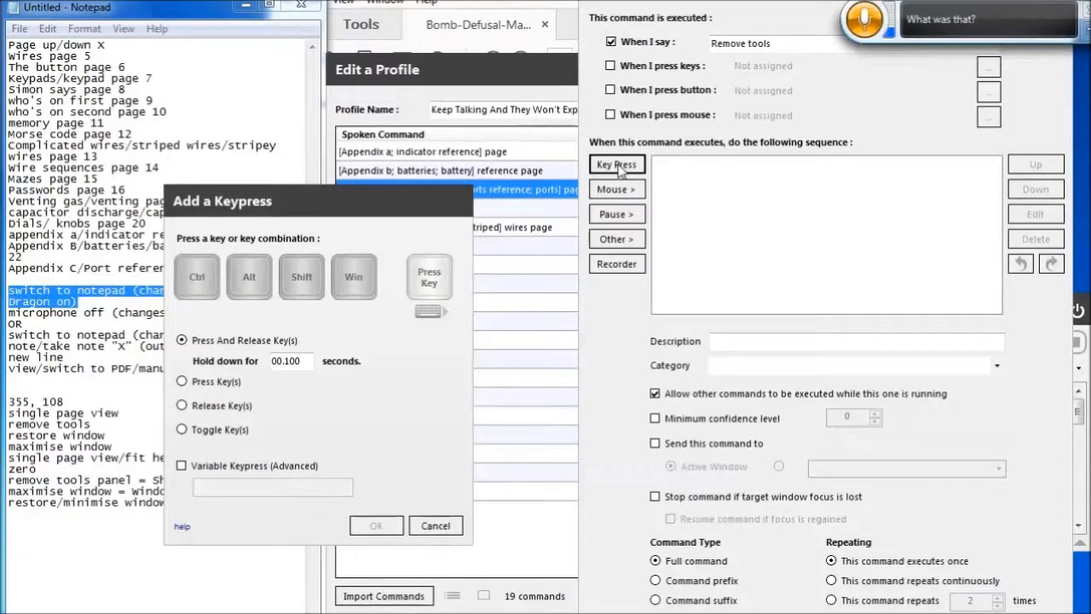
{"action": "key", "text": "shift+4"}
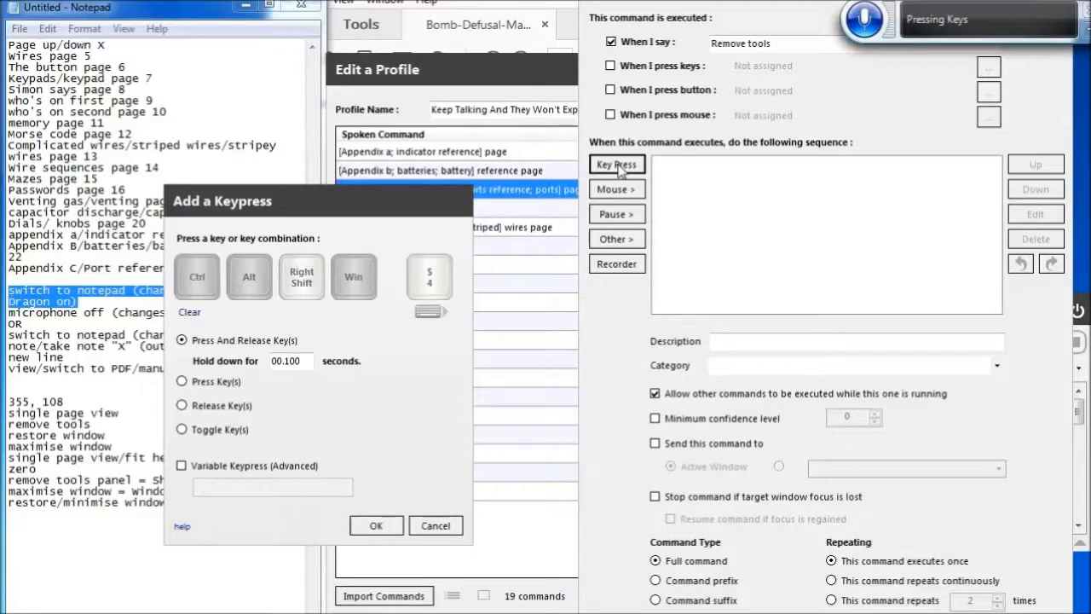
{"action": "key", "text": "shift+2"}
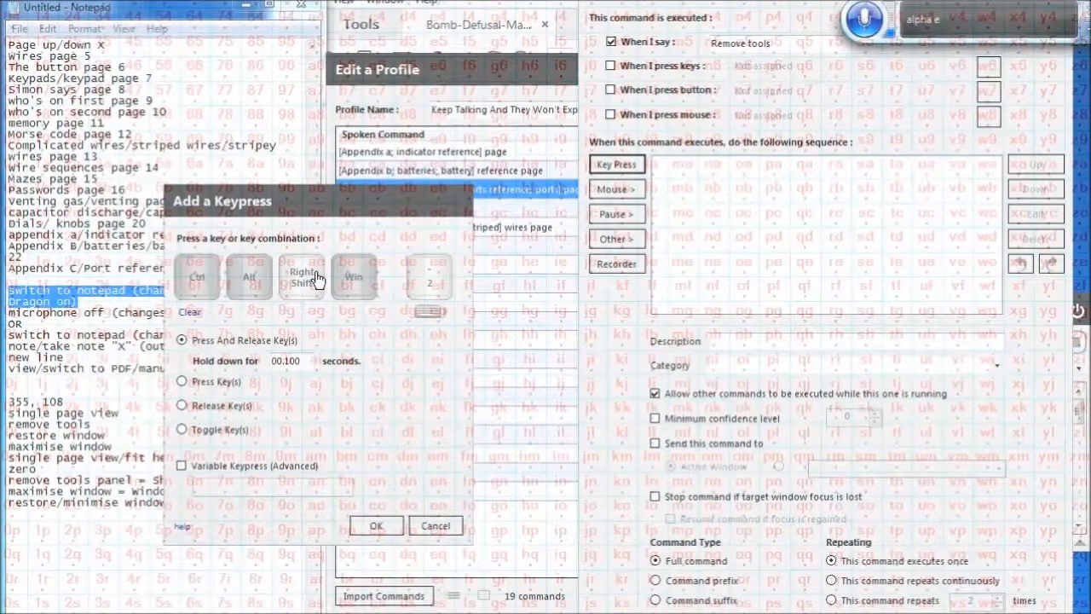
{"action": "left_click", "coordinate": [317, 279]}
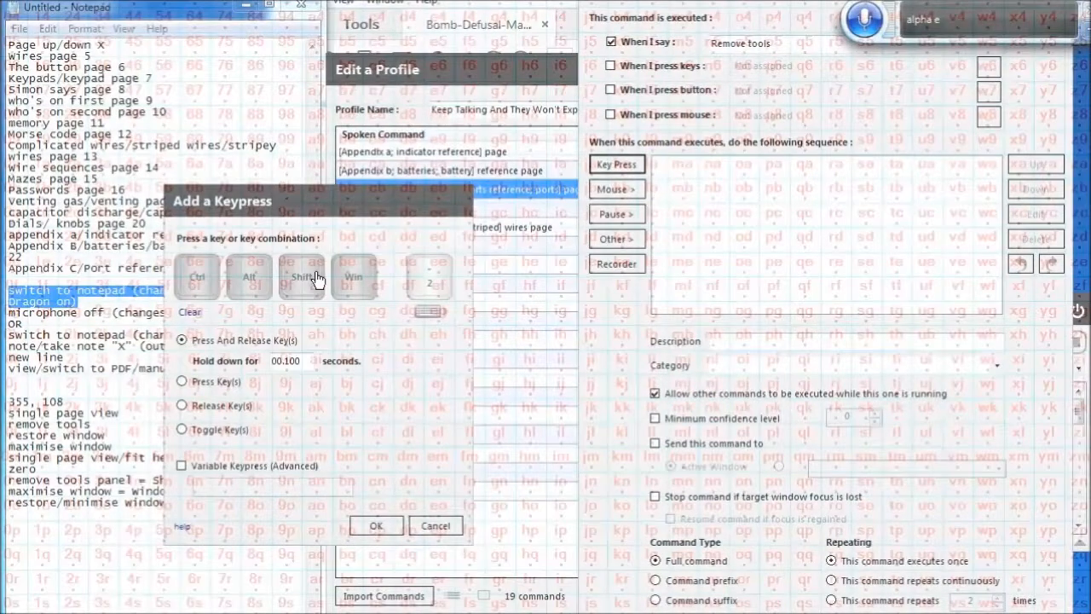
{"action": "left_click", "coordinate": [317, 279]}
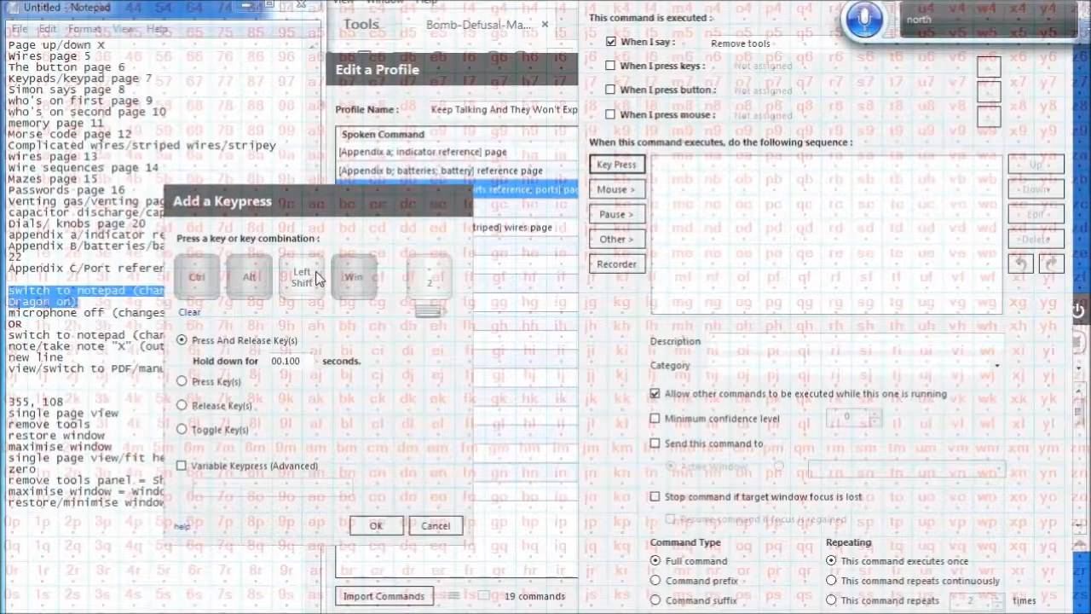
Choose F4 from the key list for the Left Shift keypress and save the Remove tools command
{"action": "left_click", "coordinate": [433, 310]}
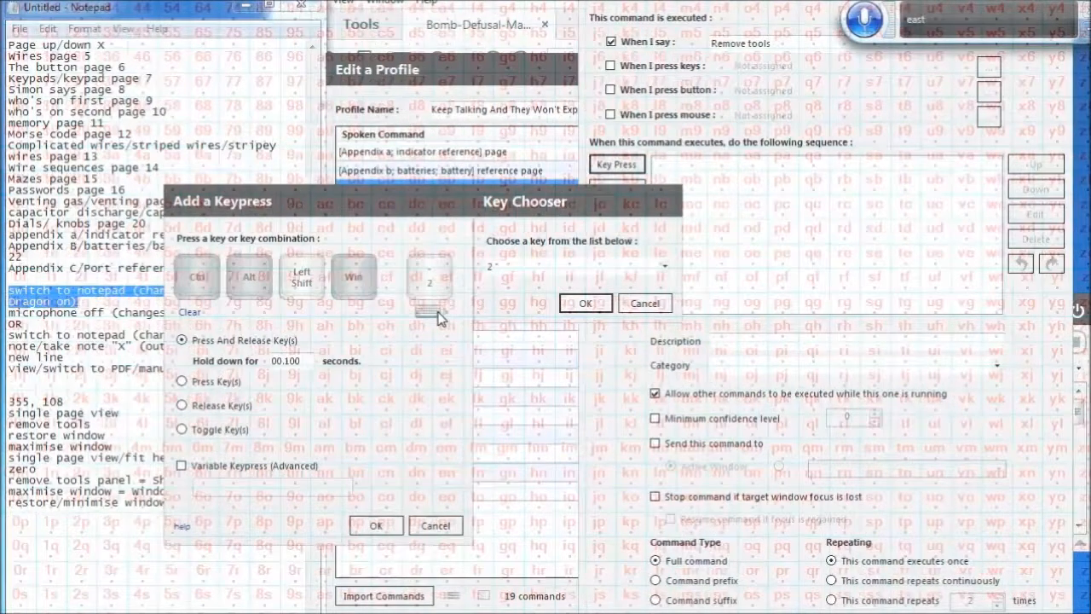
{"action": "left_click", "coordinate": [662, 267]}
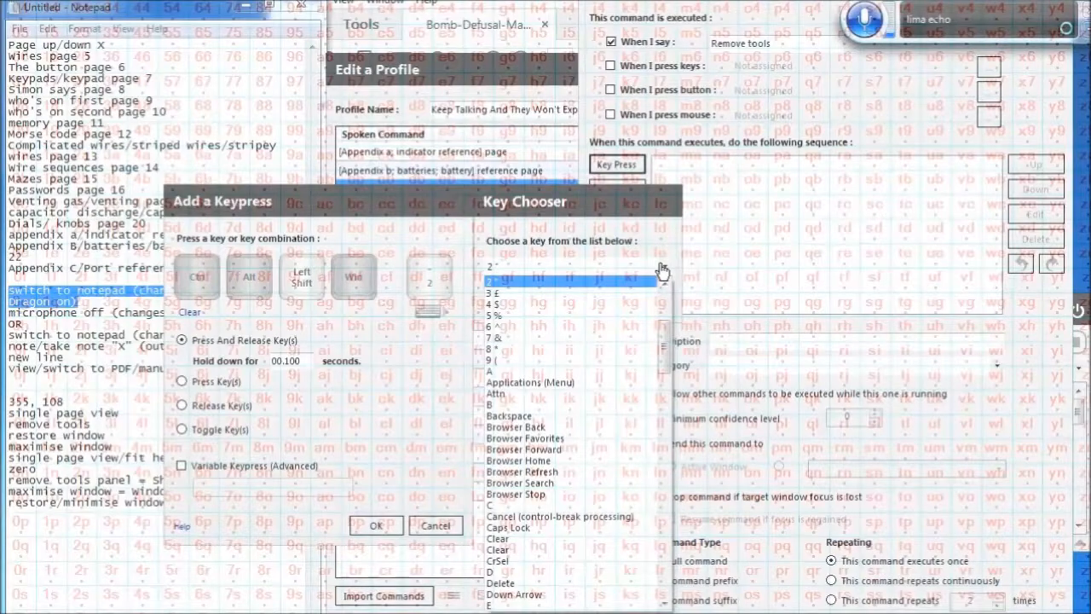
{"action": "left_click", "coordinate": [662, 318]}
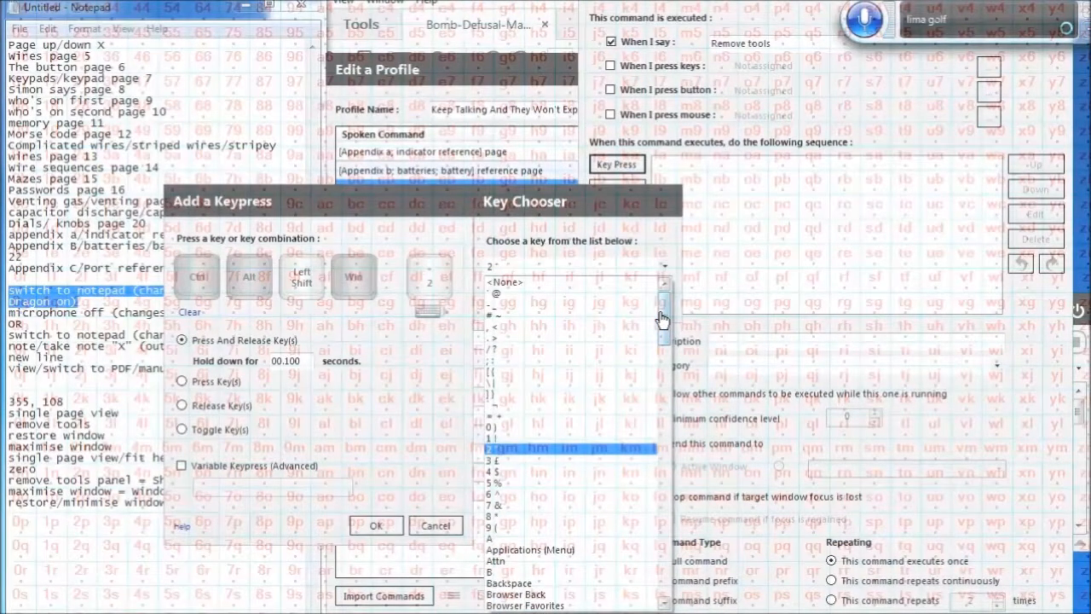
{"action": "left_click", "coordinate": [663, 537]}
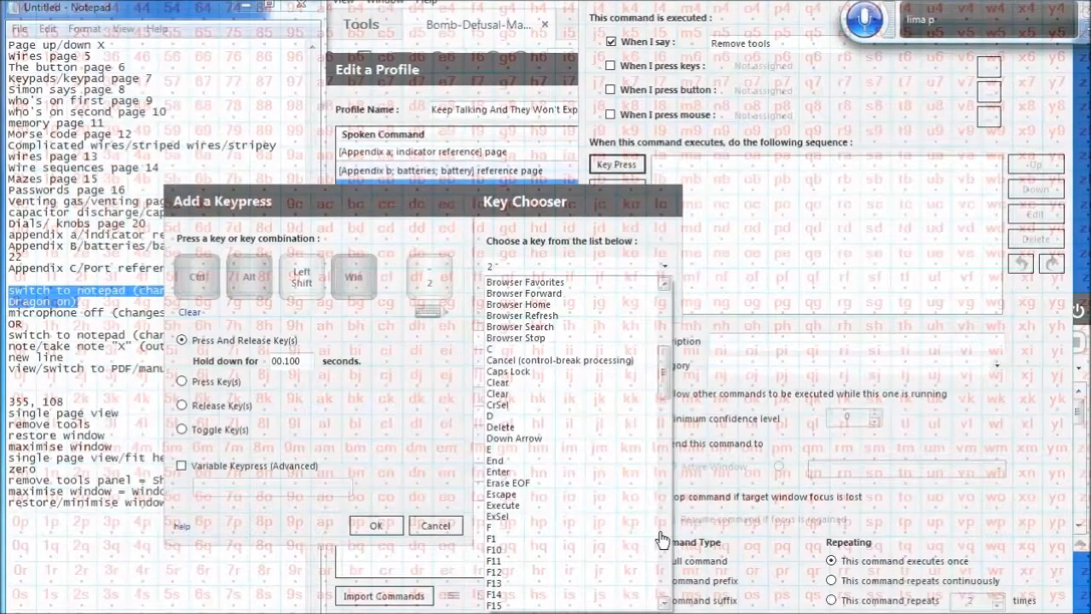
{"action": "left_click", "coordinate": [592, 537]}
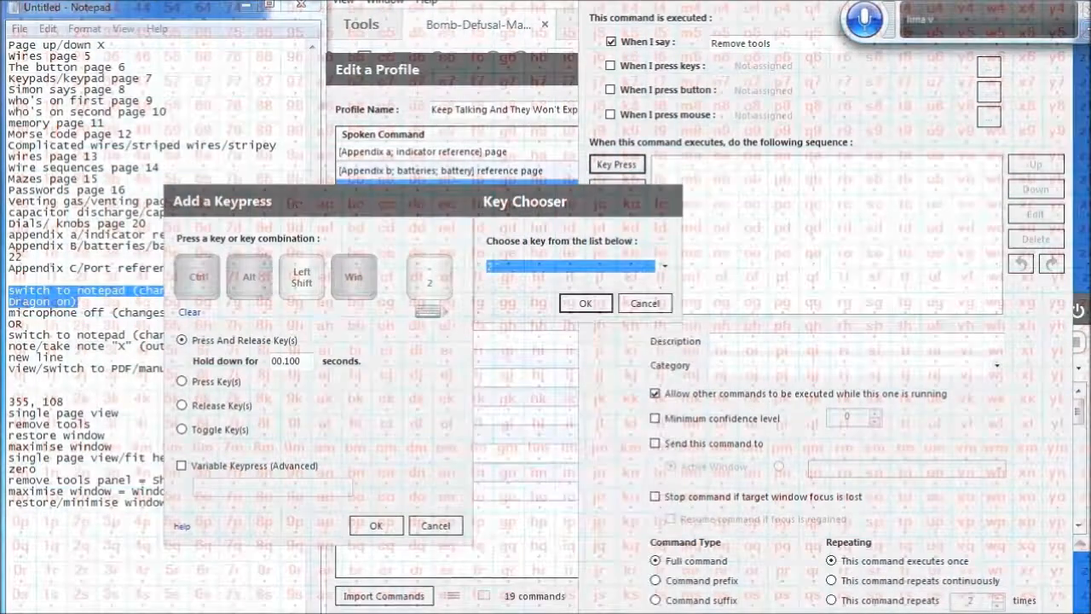
{"action": "key", "text": "Down"}
{"action": "key", "text": "Down"}
{"action": "key", "text": "Down"}
{"action": "key", "text": "Down"}
{"action": "key", "text": "Down"}
{"action": "key", "text": "Down"}
{"action": "key", "text": "Down"}
{"action": "key", "text": "Down"}
{"action": "key", "text": "Down"}
{"action": "key", "text": "Down"}
{"action": "key", "text": "Down"}
{"action": "key", "text": "Down"}
{"action": "key", "text": "Down"}
{"action": "key", "text": "Down"}
{"action": "key", "text": "Down"}
{"action": "key", "text": "Down"}
{"action": "key", "text": "Down"}
{"action": "key", "text": "Down"}
{"action": "key", "text": "Down"}
{"action": "key", "text": "Down"}
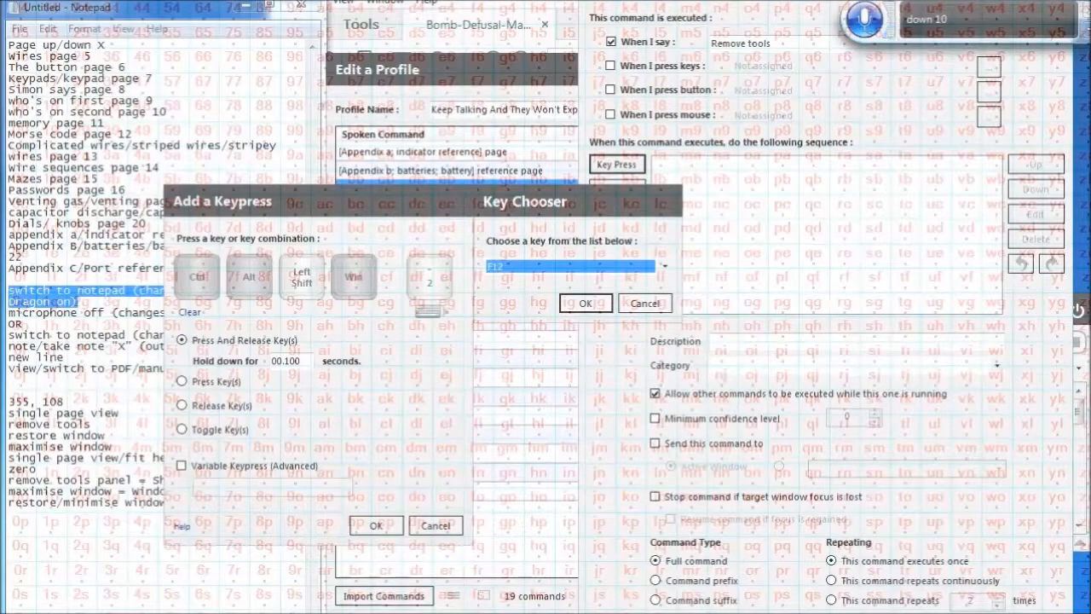
{"action": "key", "text": "Down"}
{"action": "key", "text": "Down"}
{"action": "key", "text": "Down"}
{"action": "key", "text": "Down"}
{"action": "key", "text": "Down"}
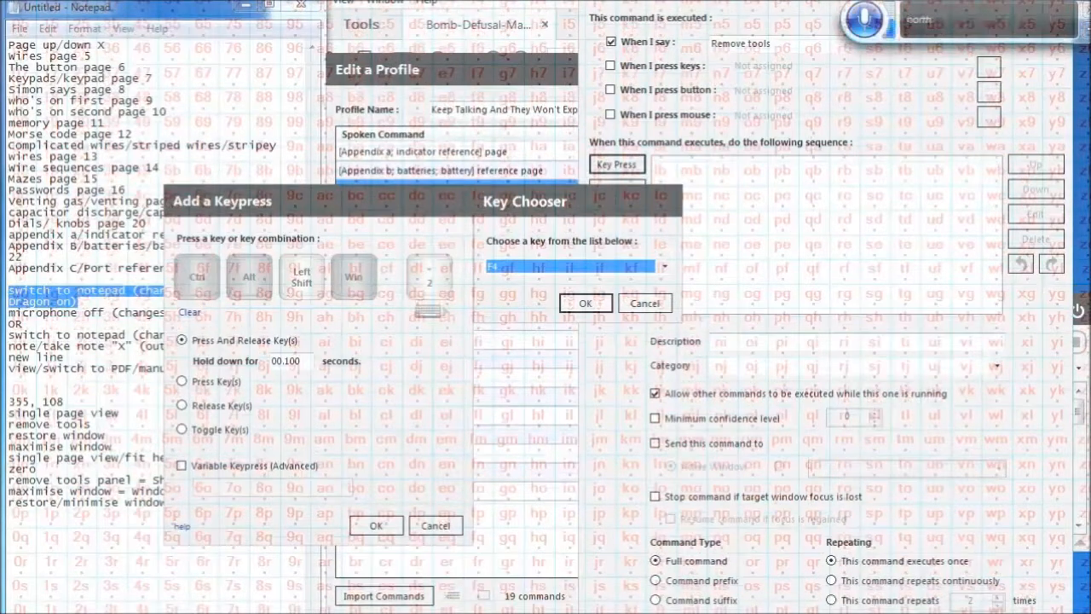
{"action": "left_click", "coordinate": [601, 308]}
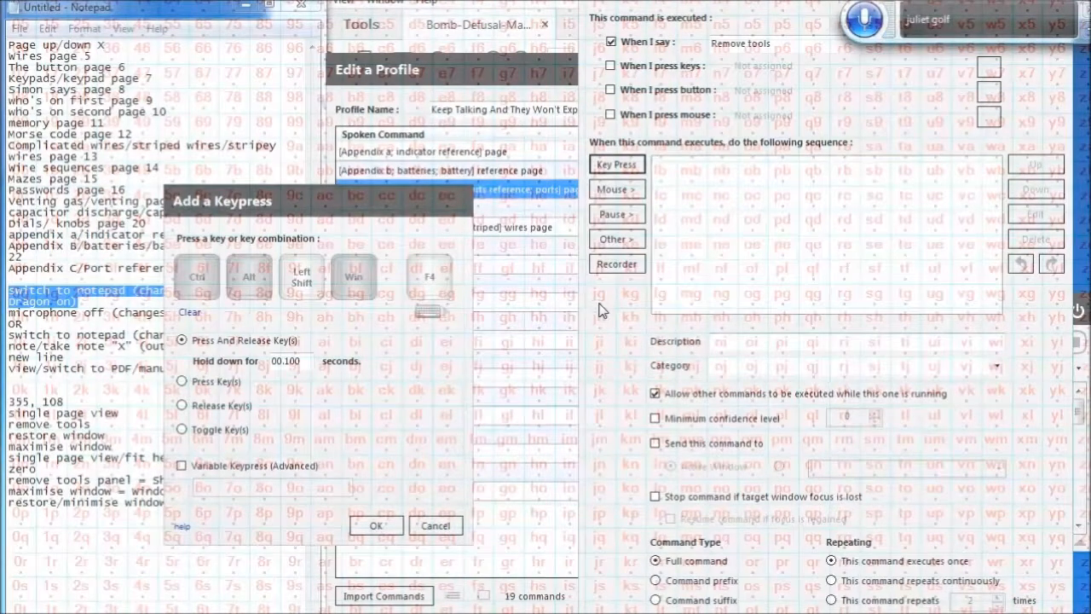
{"action": "left_click", "coordinate": [382, 527]}
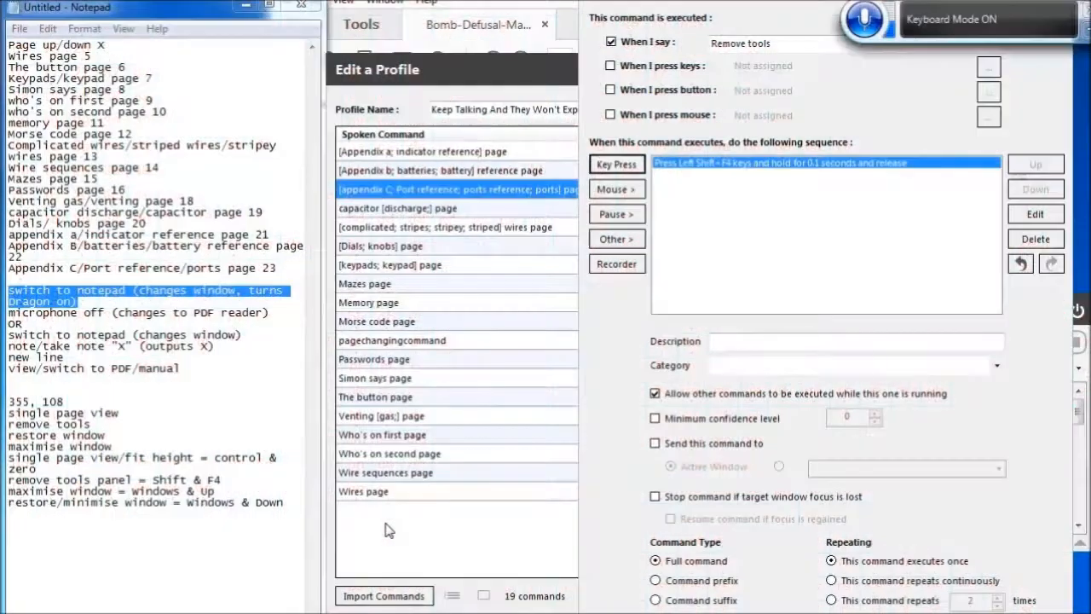
{"action": "key", "text": "Return"}
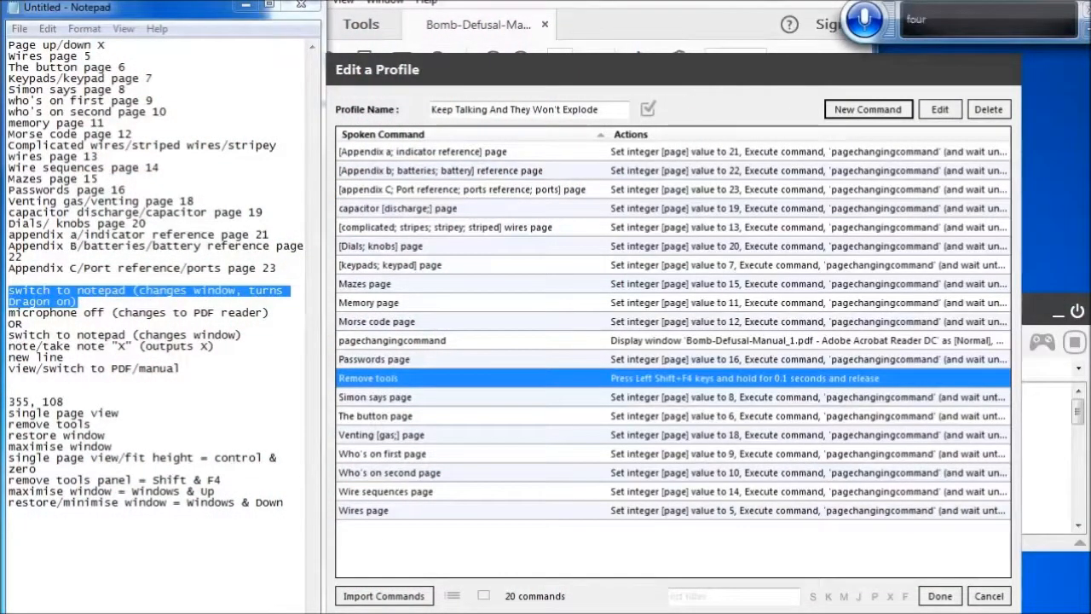
Create a new command spoken as '[Single page view; fit height]'
{"action": "left_click", "coordinate": [873, 116]}
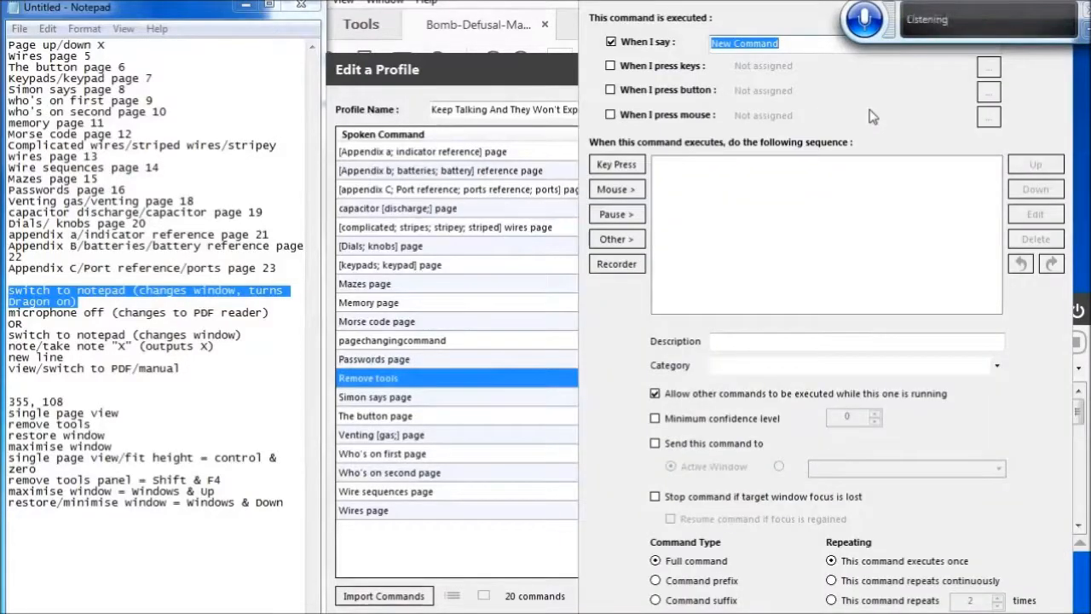
{"action": "key", "text": "BackSpace"}
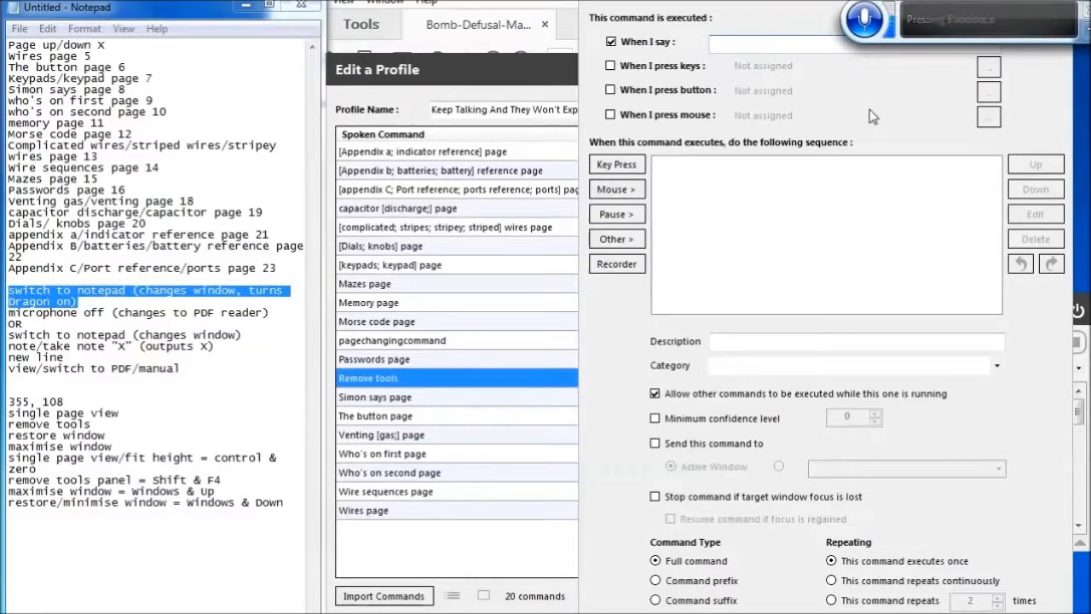
{"action": "type", "text": "[Single page view; fit hired]"}
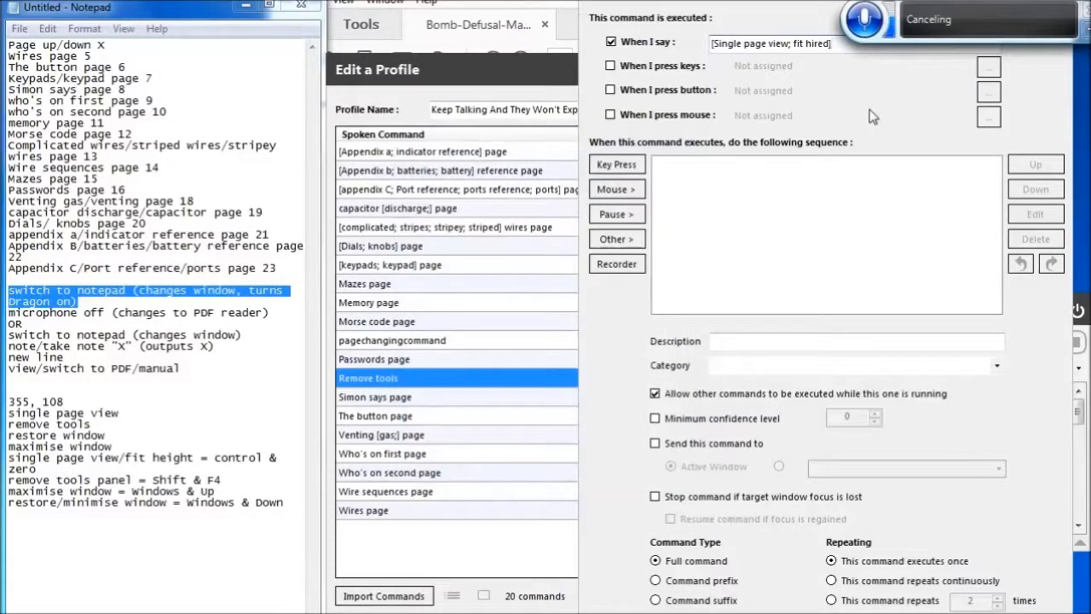
{"action": "key", "text": "BackSpace"}
{"action": "key", "text": "BackSpace"}
{"action": "key", "text": "BackSpace"}
{"action": "key", "text": "BackSpace"}
{"action": "key", "text": "BackSpace"}
{"action": "type", "text": "e"}
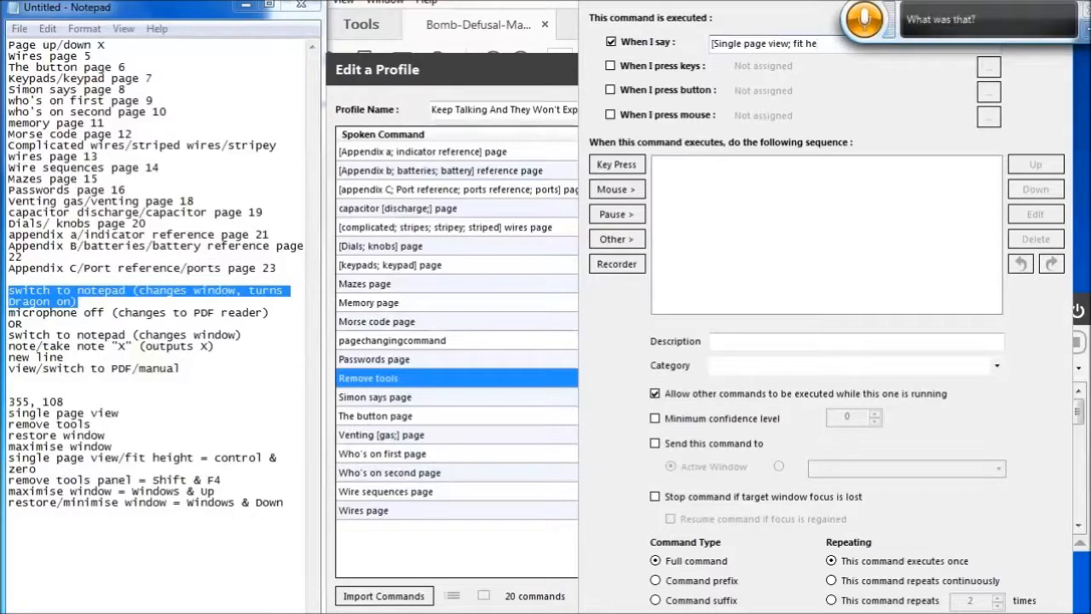
{"action": "type", "text": "g"}
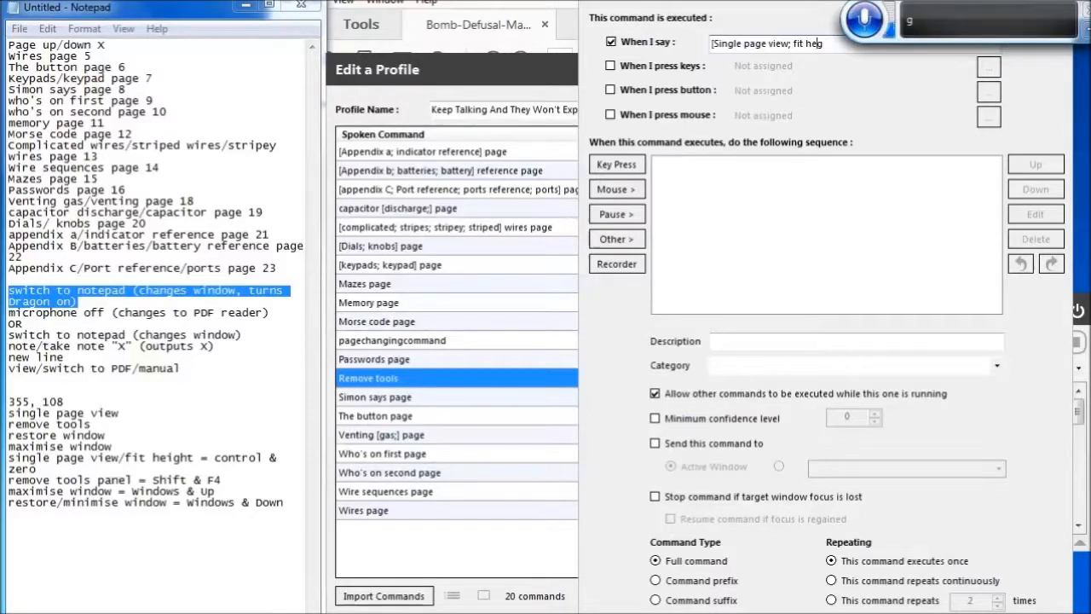
{"action": "type", "text": "i"}
{"action": "type", "text": "ht"}
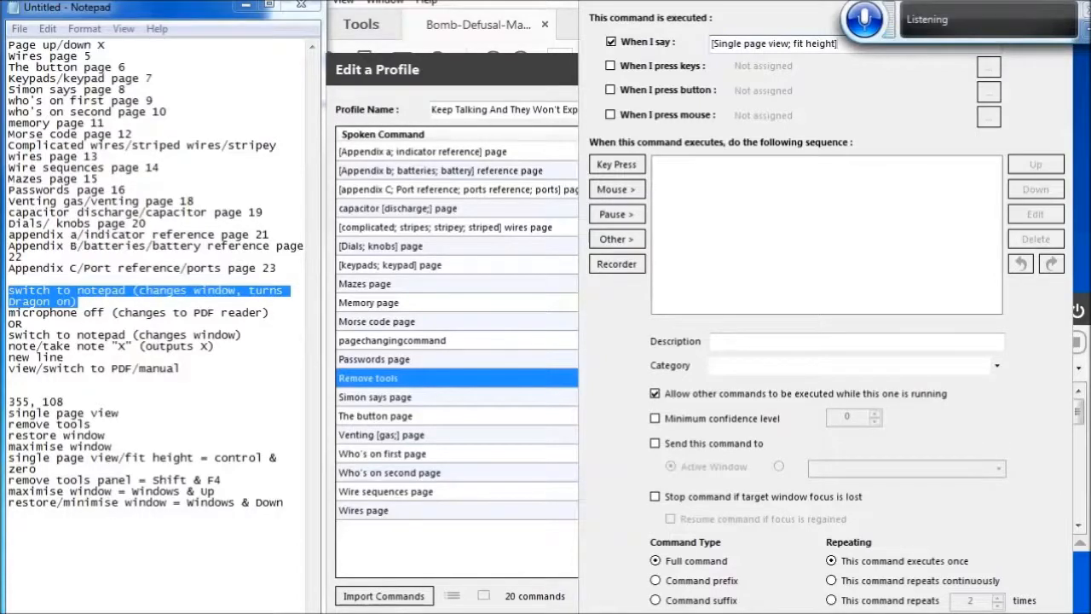
Add a Left Ctrl+0 keypress action to the fit height command and save it
{"action": "left_click", "coordinate": [617, 164]}
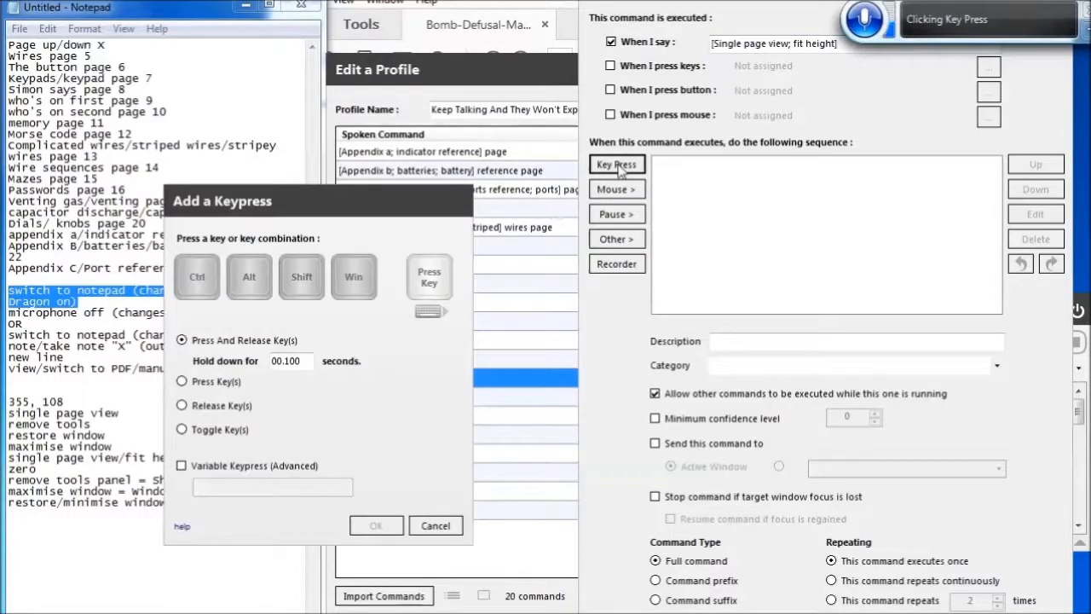
{"action": "key", "text": "ctrl+0"}
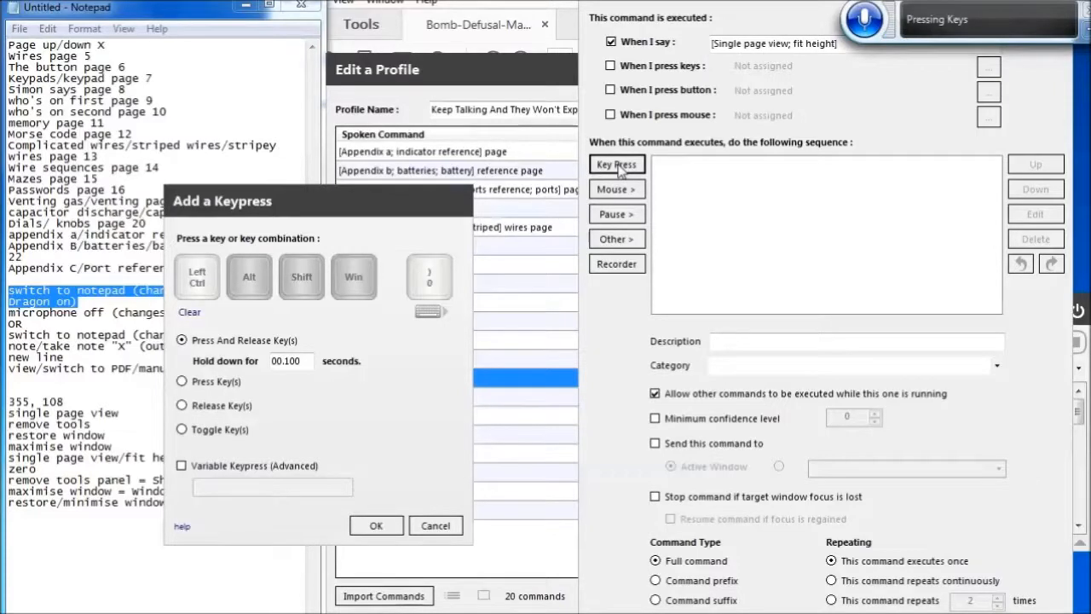
{"action": "left_click", "coordinate": [376, 525]}
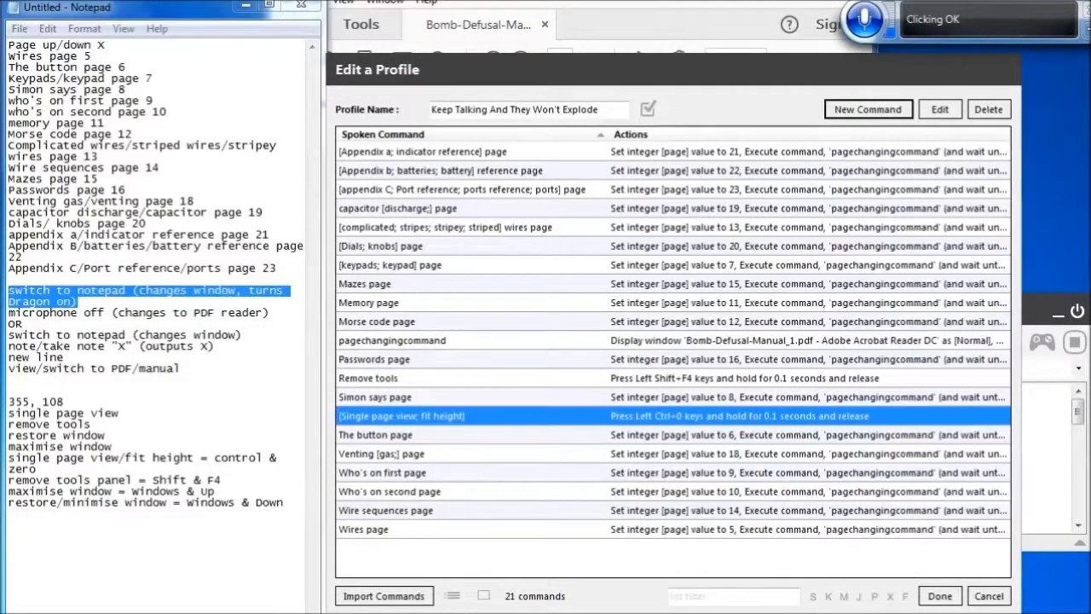
Create a new command spoken as 'Maximize window'
{"action": "left_click", "coordinate": [868, 109]}
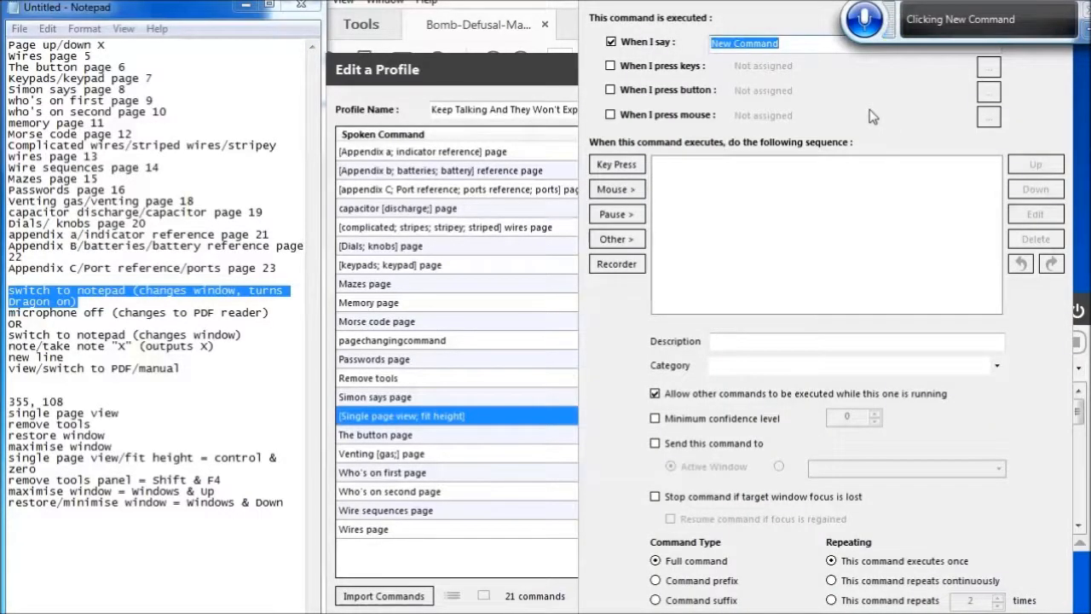
{"action": "key", "text": "BackSpace"}
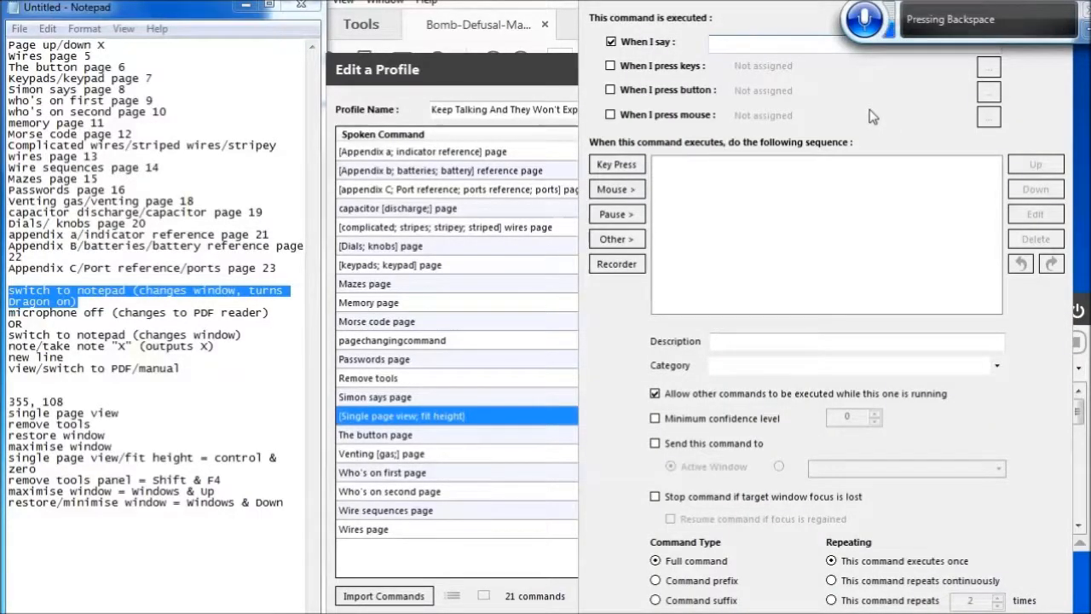
{"action": "type", "text": "Maximize window"}
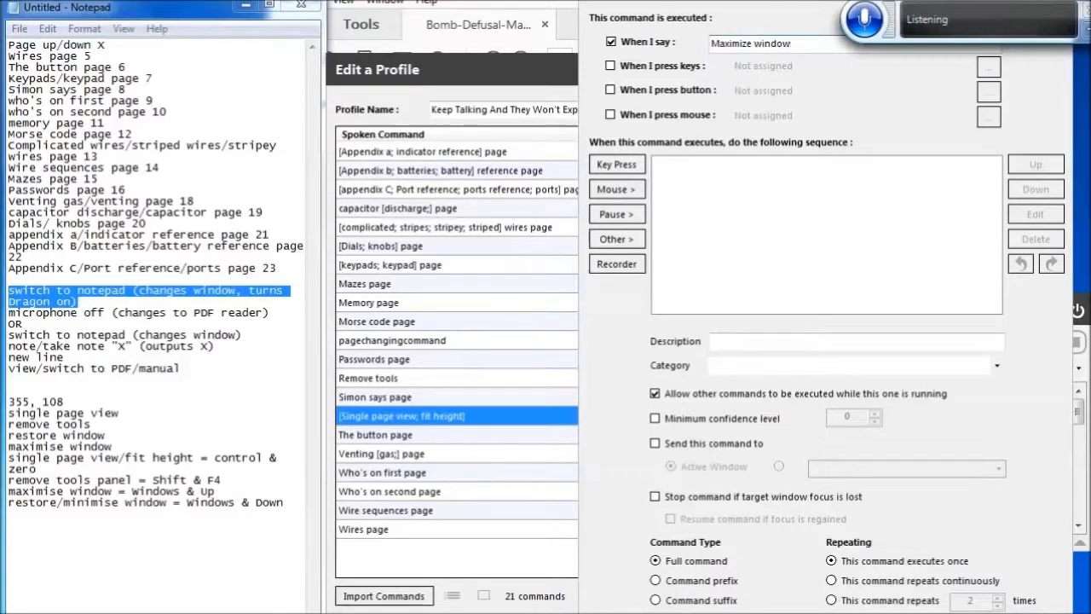
Add a Left Win+Up keypress action to the Maximize window command and save it
{"action": "left_click", "coordinate": [616, 164]}
{"action": "key", "text": "Up"}
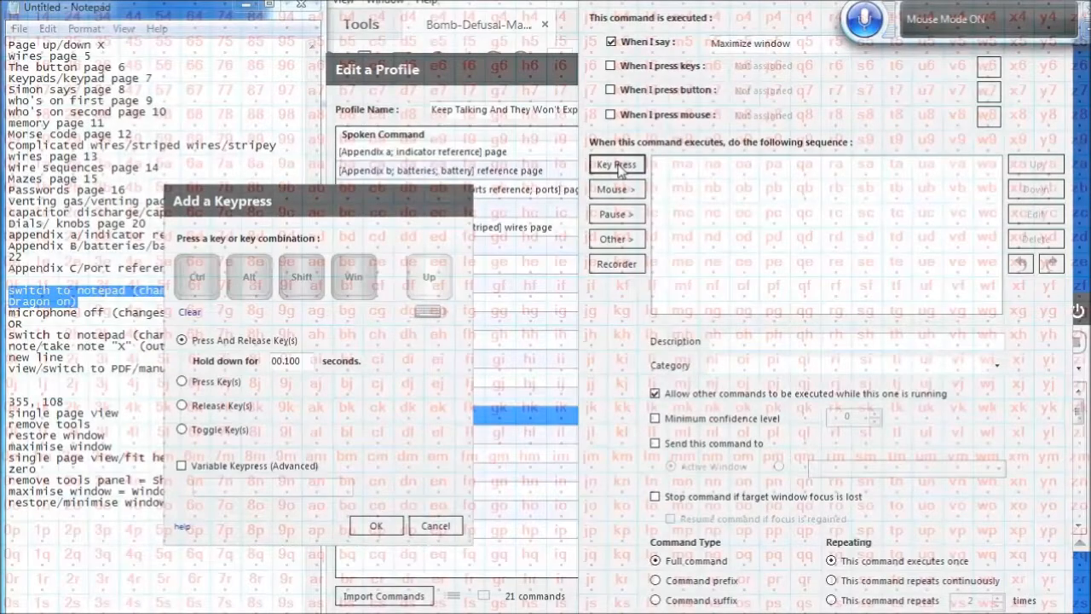
{"action": "left_click", "coordinate": [350, 279]}
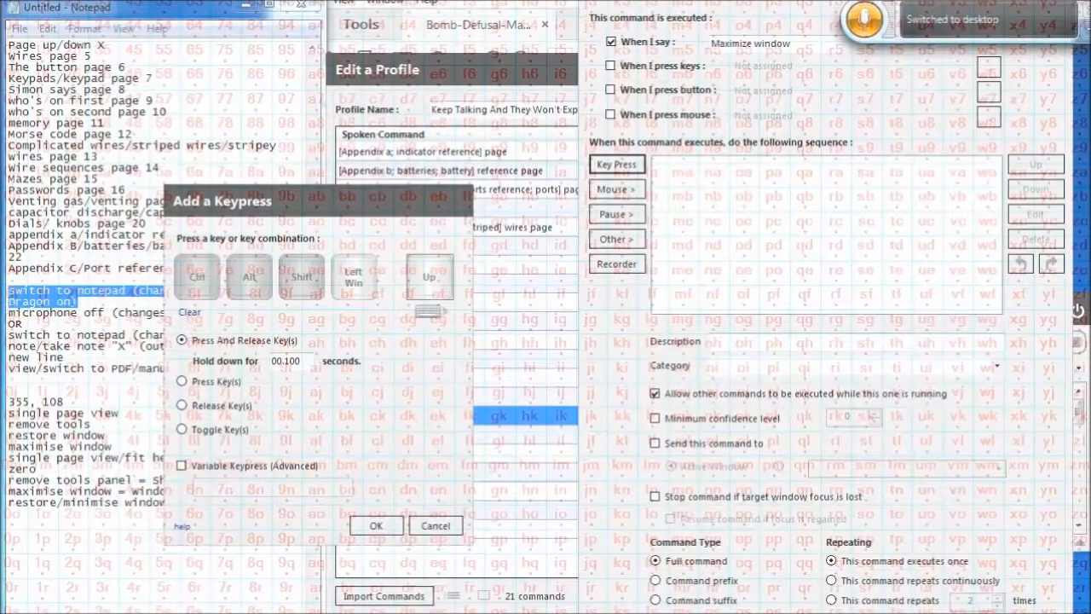
{"action": "left_click", "coordinate": [376, 525]}
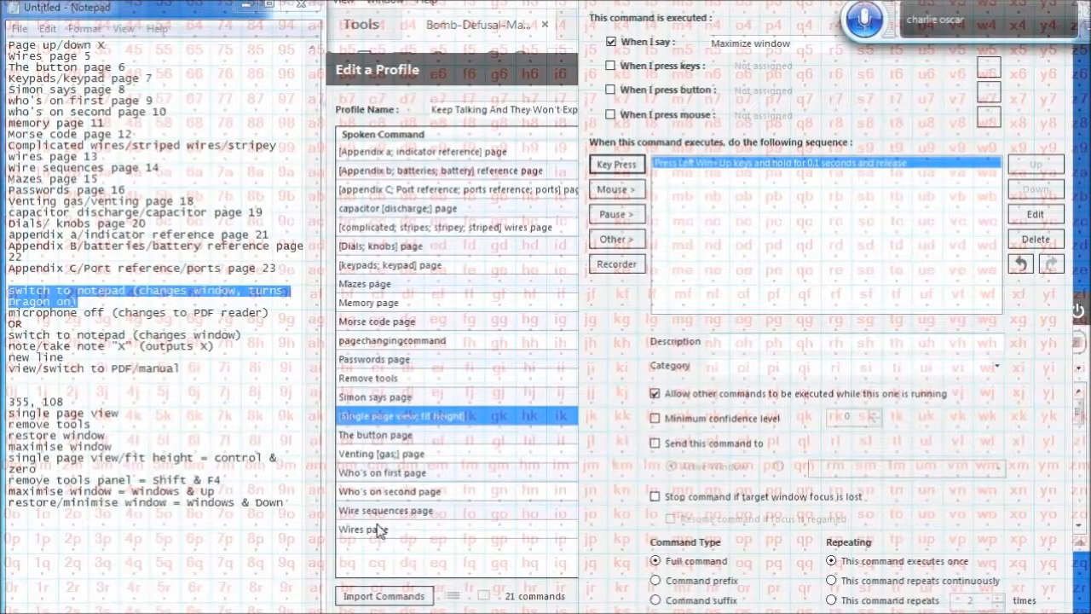
{"action": "key", "text": "Return"}
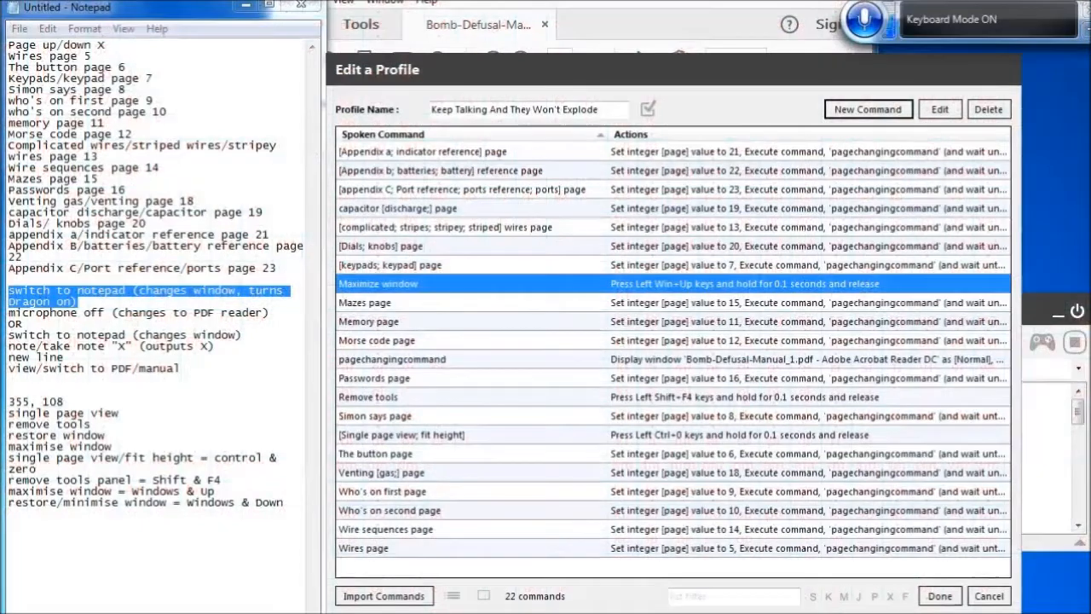
Create a new command spoken as '[Restore; minimize] window'
{"action": "left_click", "coordinate": [867, 110]}
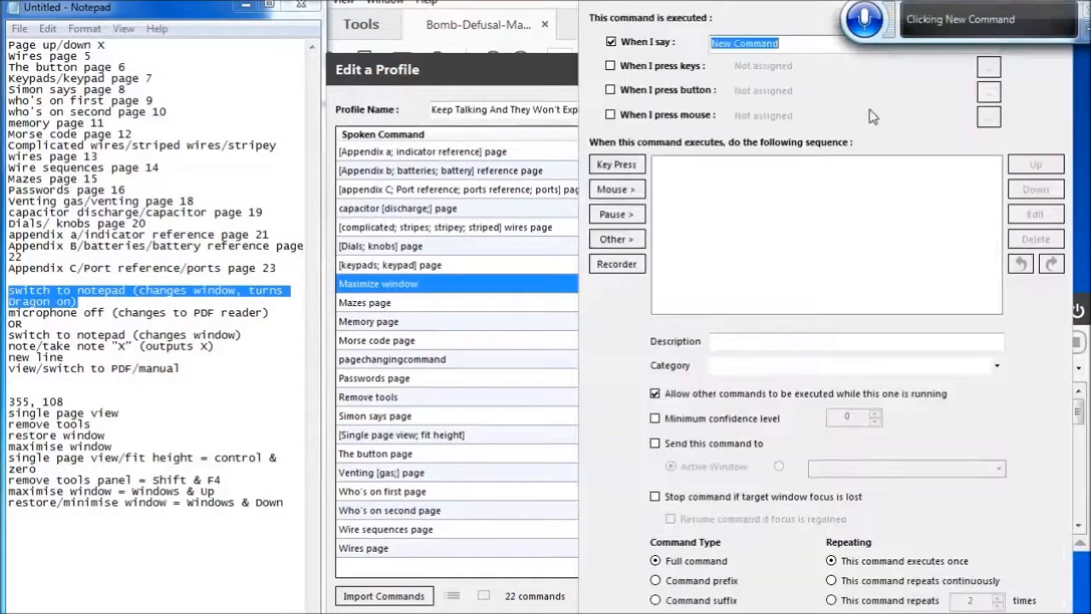
{"action": "key", "text": "BackSpace"}
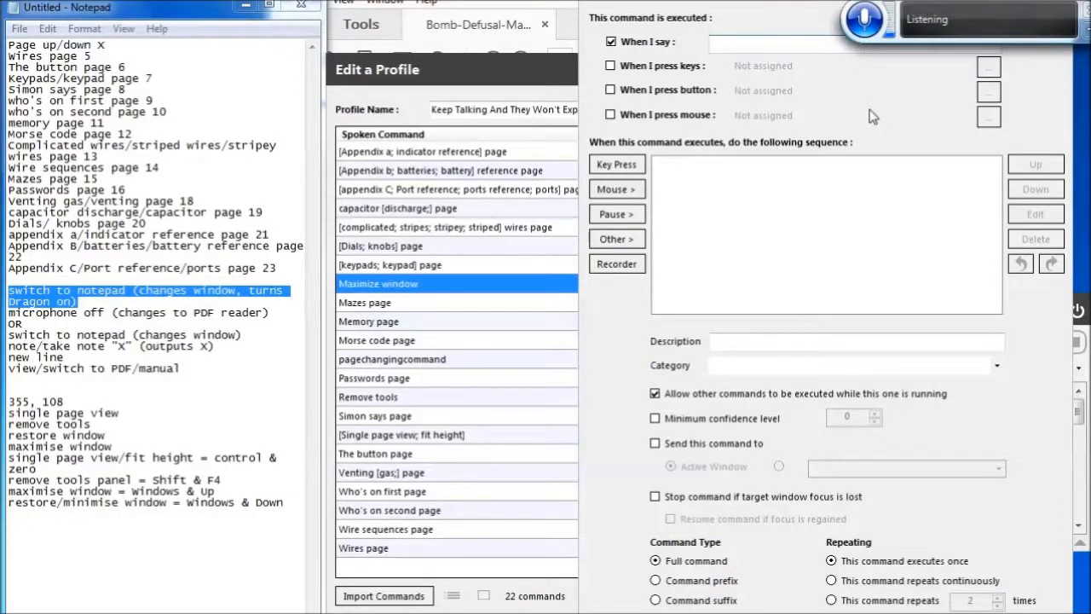
{"action": "type", "text": "[Restore; minimize] window"}
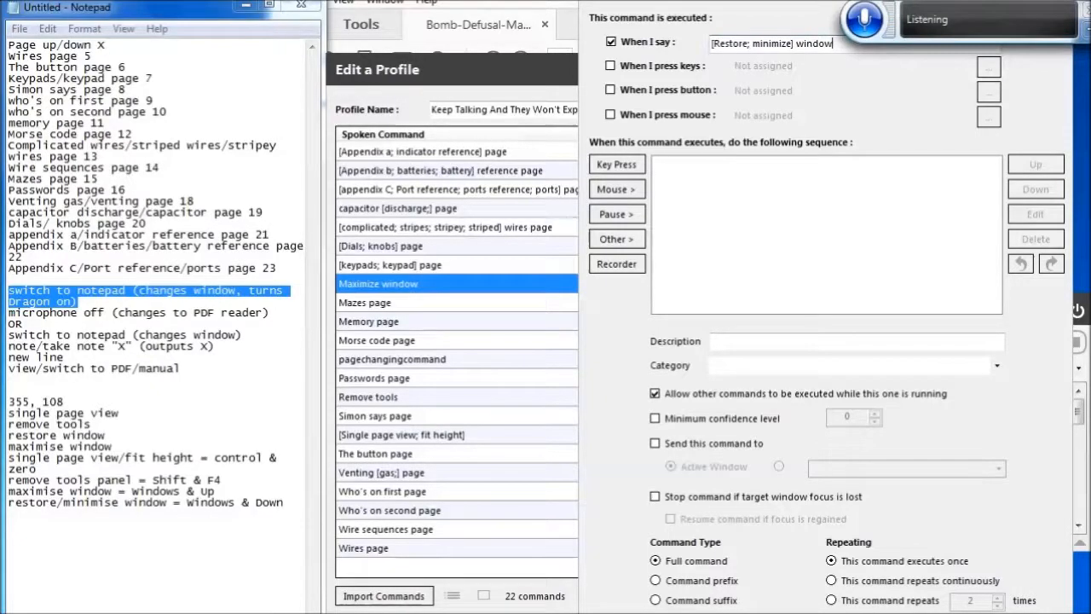
Add a Left Win+Down keypress action to the restore/minimize command and save it
{"action": "left_click", "coordinate": [619, 167]}
{"action": "key", "text": "Down"}
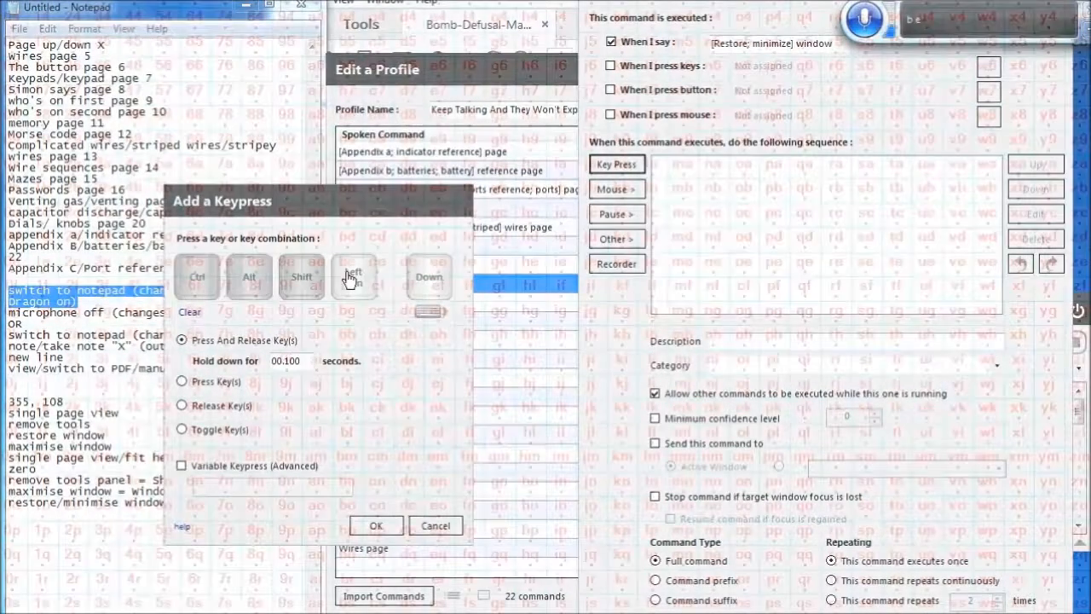
{"action": "left_click", "coordinate": [350, 278]}
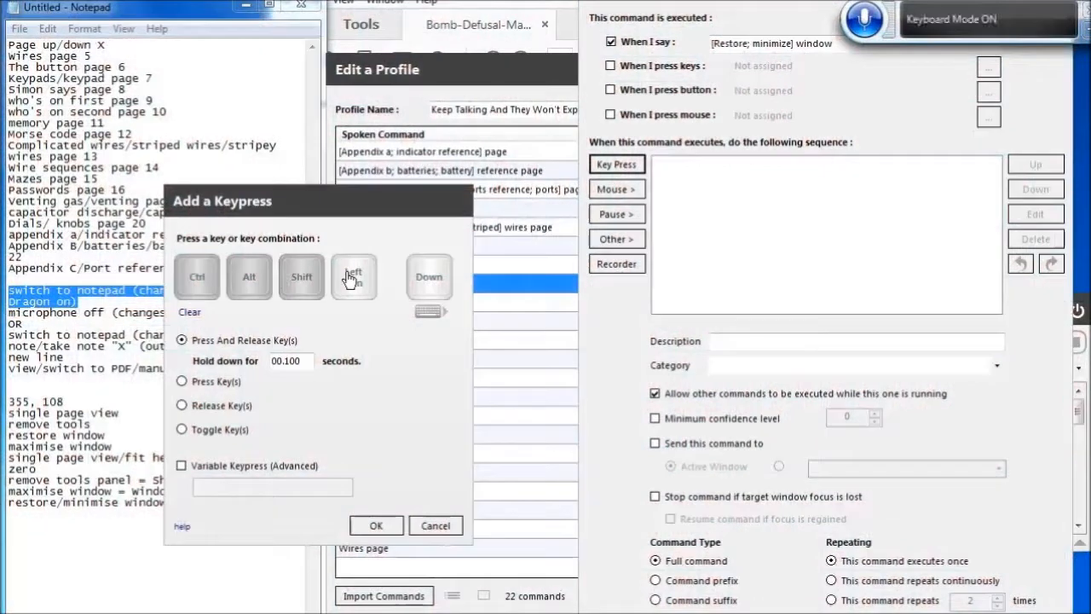
{"action": "left_click", "coordinate": [375, 525]}
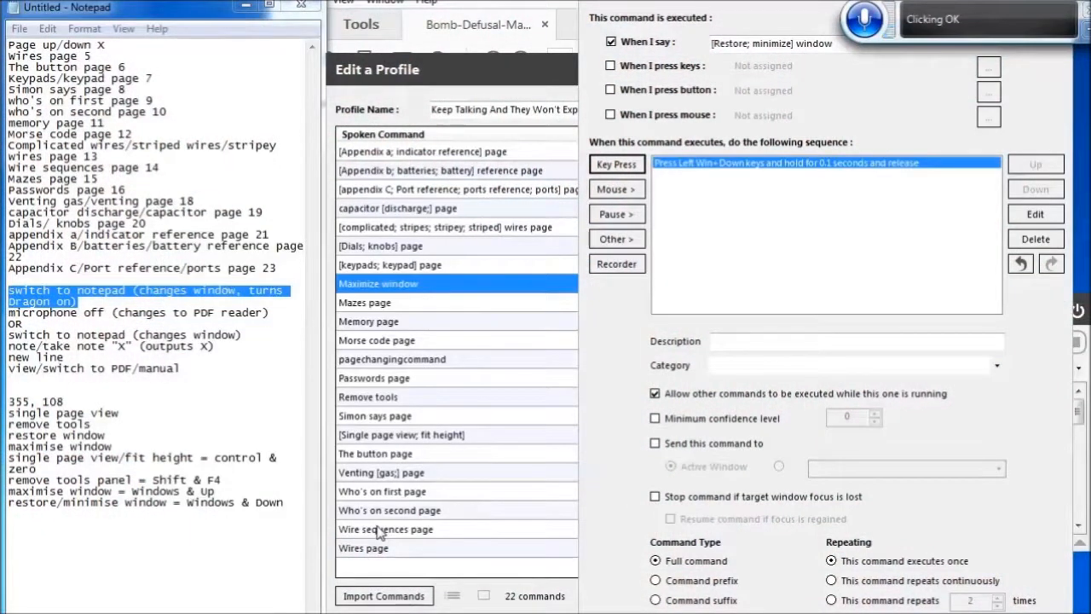
{"action": "left_click", "coordinate": [980, 612]}
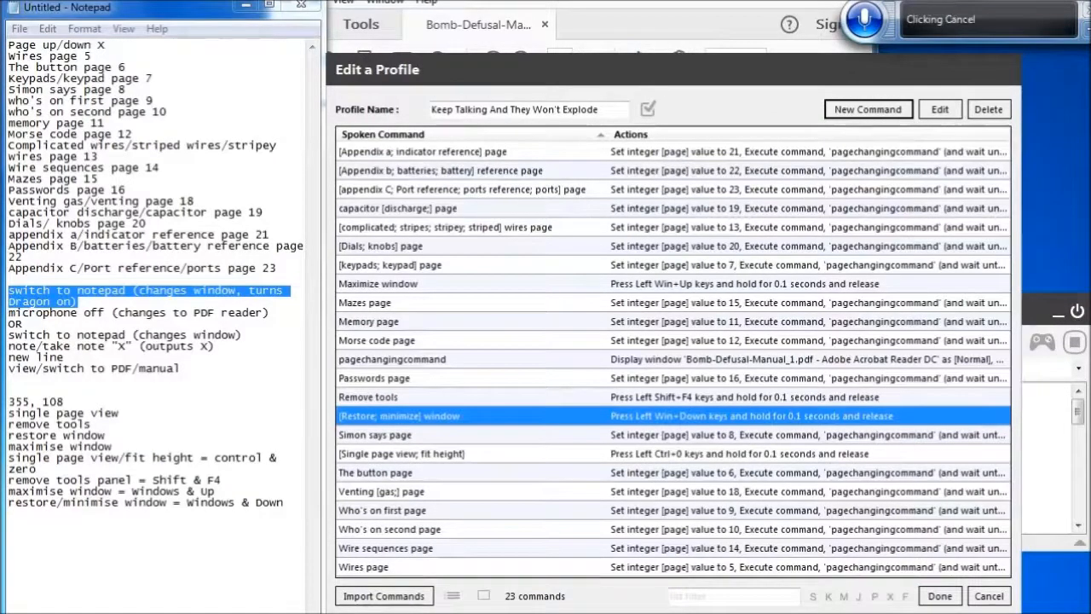
Set the category of the '[Restore; minimize] window' command to Adobe
{"action": "left_click", "coordinate": [939, 109]}
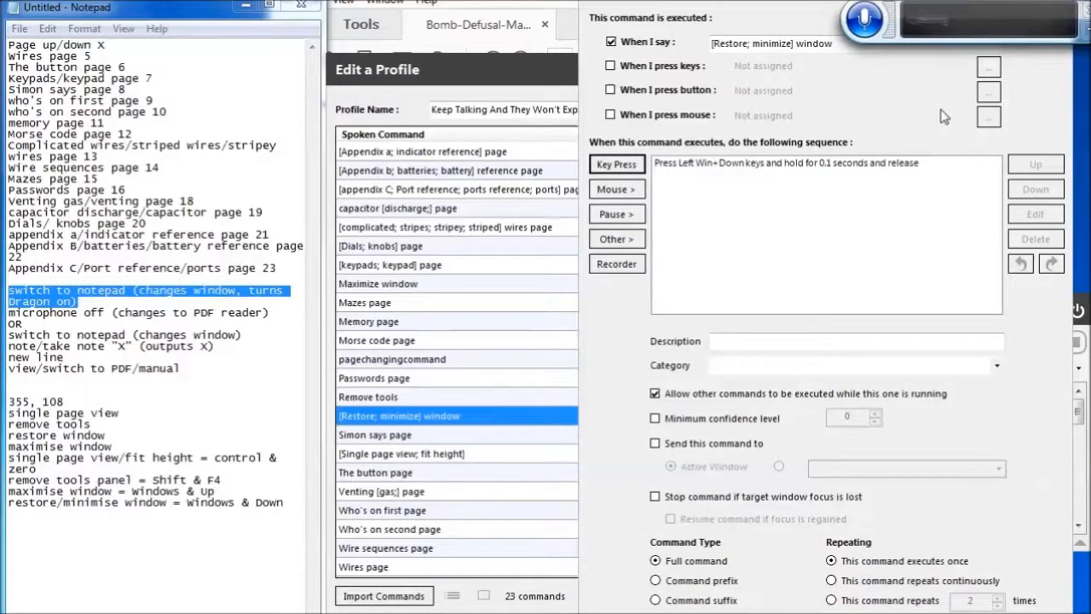
{"action": "key", "text": "Tab"}
{"action": "key", "text": "Tab"}
{"action": "key", "text": "Tab"}
{"action": "key", "text": "Tab"}
{"action": "key", "text": "Tab"}
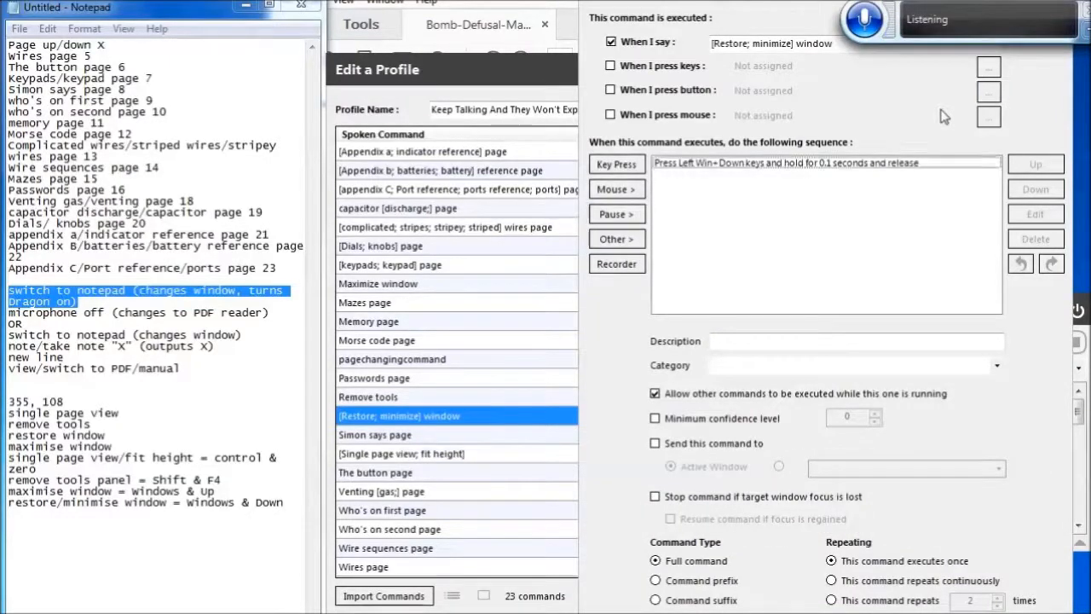
{"action": "key", "text": "Tab"}
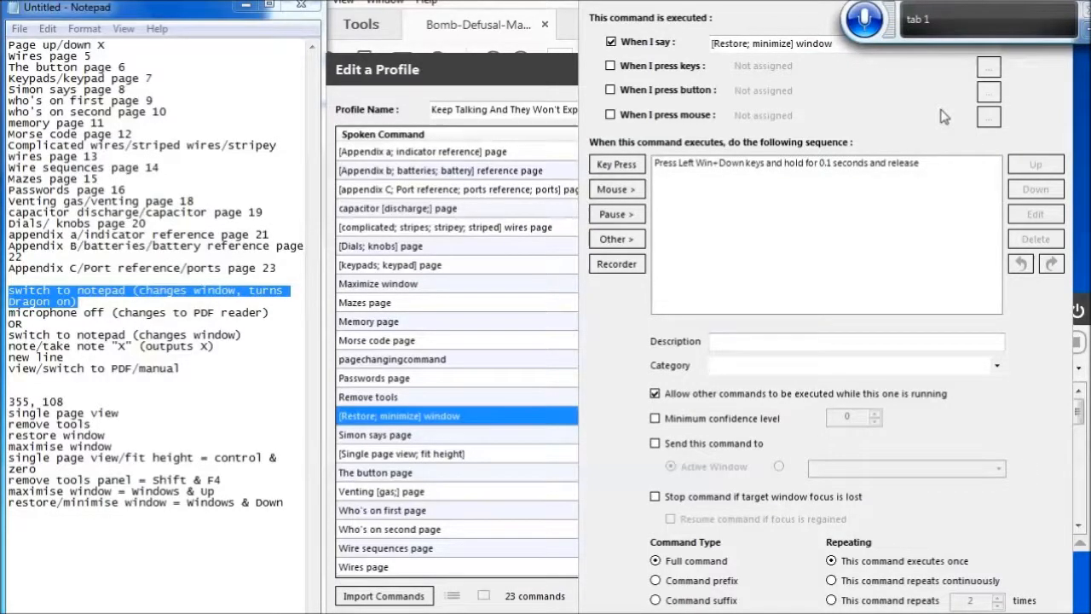
{"action": "type", "text": "Adobe"}
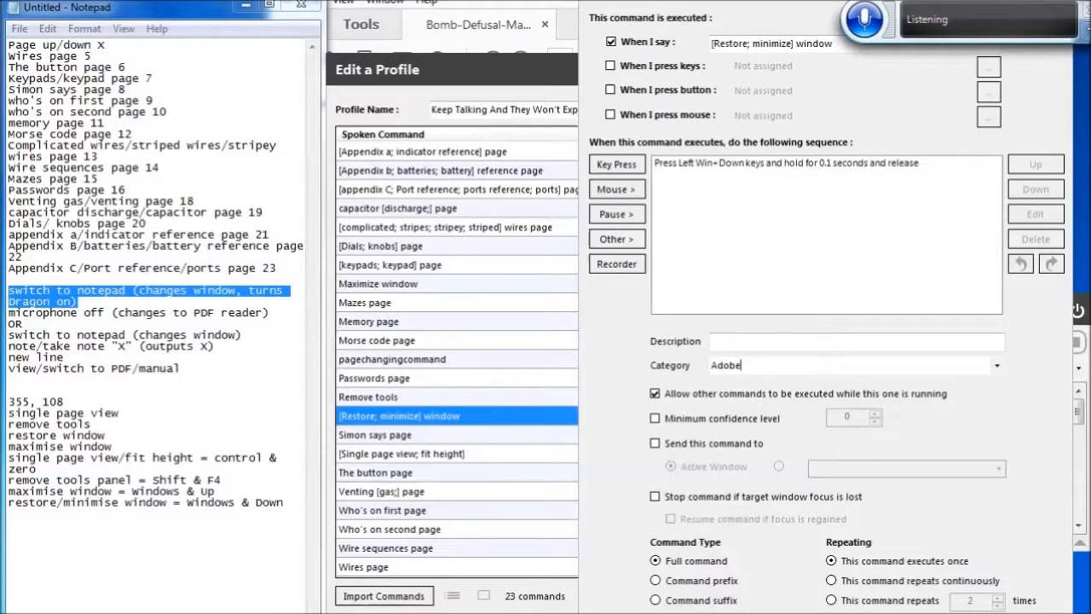
{"action": "key", "text": "Return"}
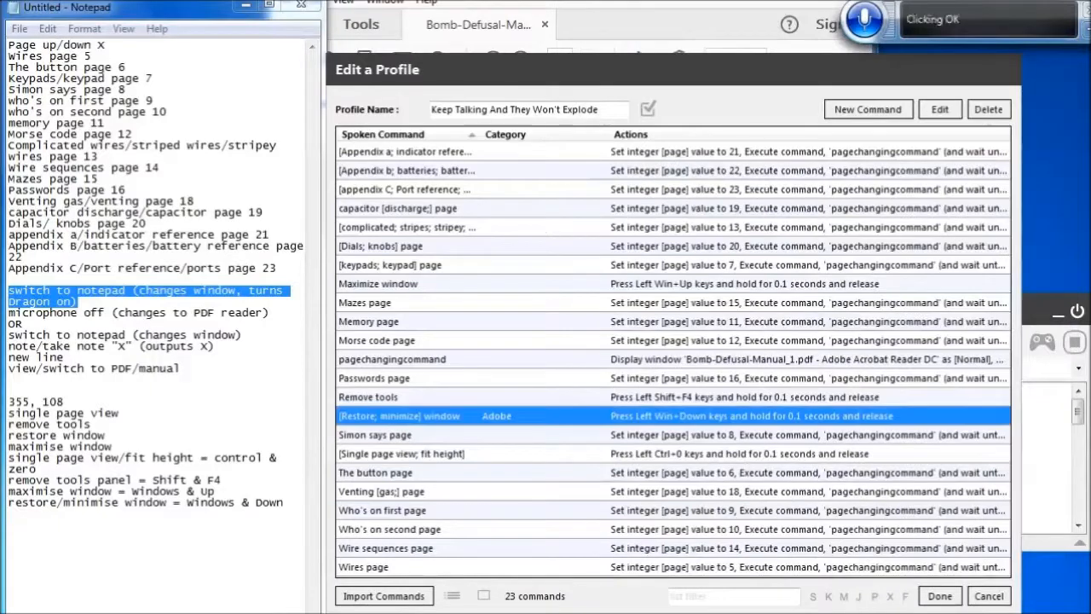
Assign the Adobe category to the 'Remove tools' command
{"action": "key", "text": "Up"}
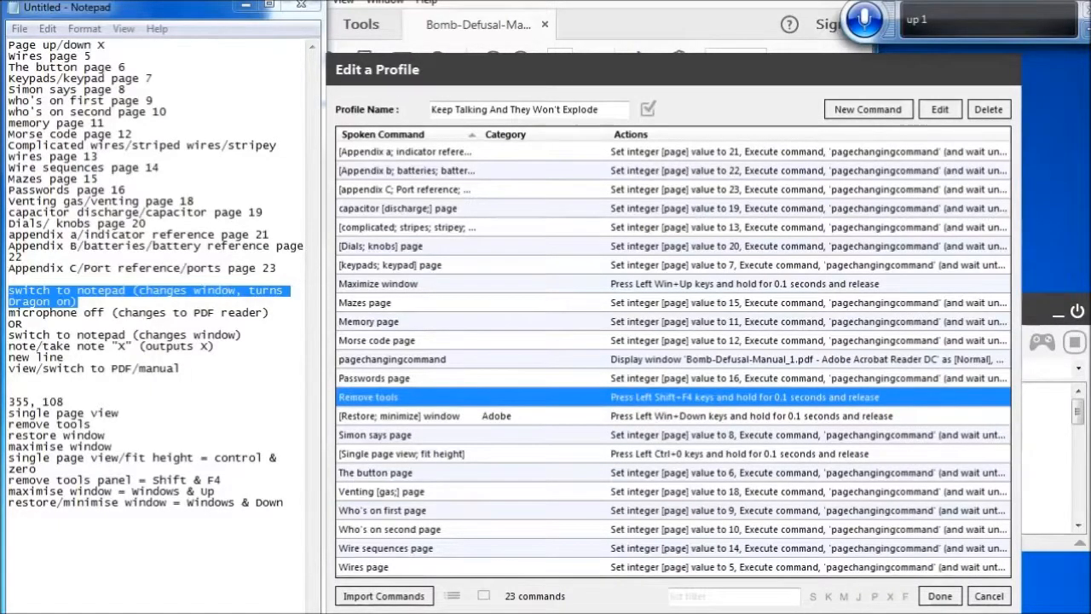
{"action": "key", "text": "Return"}
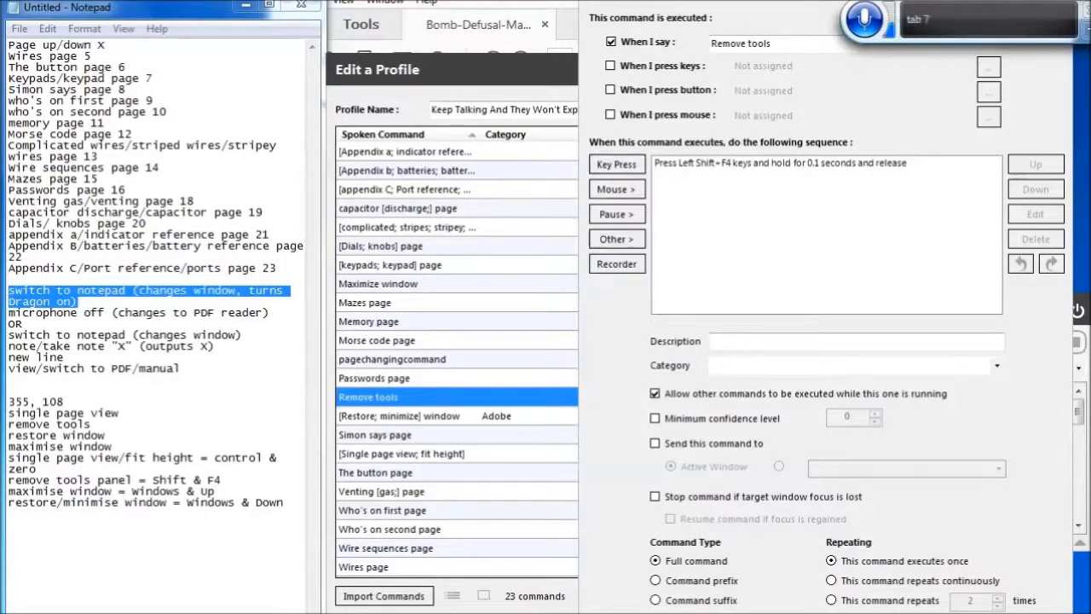
{"action": "key", "text": "Down"}
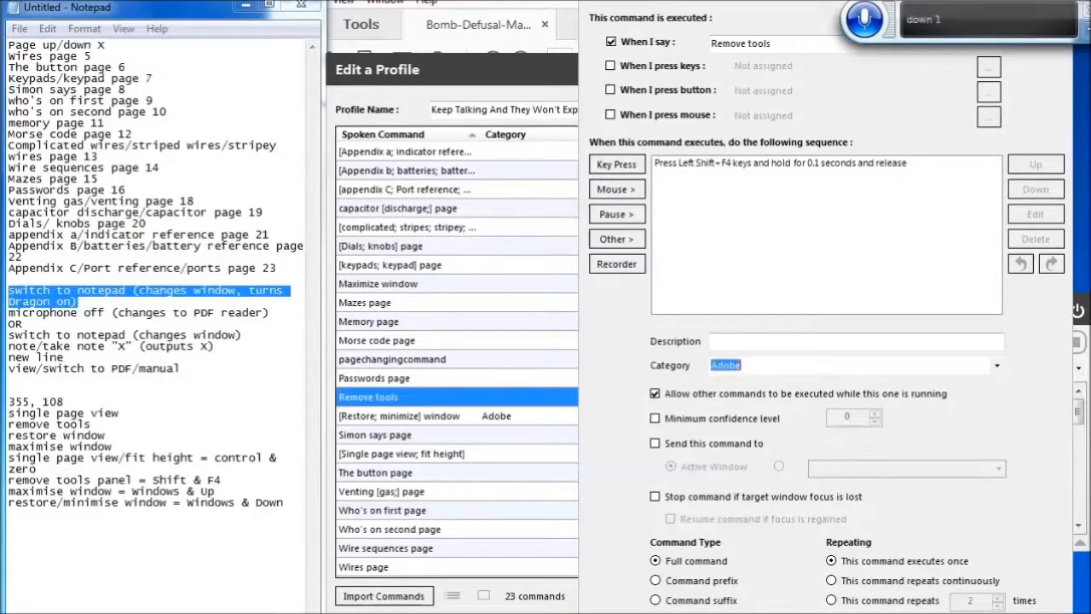
{"action": "key", "text": "Return"}
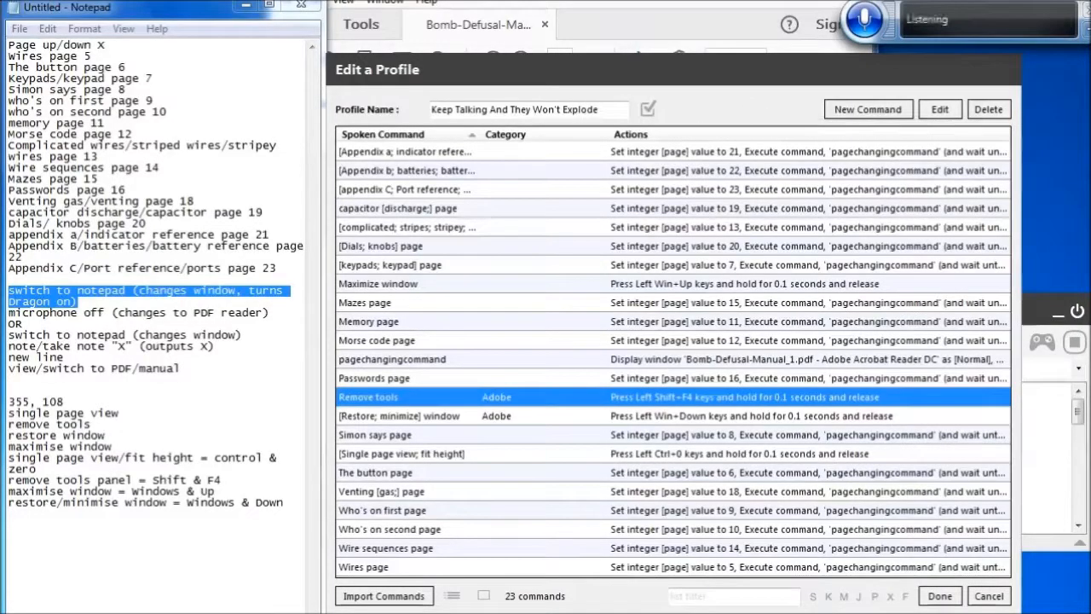
Assign the Adobe category to the 'Maximize window' command
{"action": "key", "text": "Up"}
{"action": "key", "text": "Up"}
{"action": "key", "text": "Up"}
{"action": "key", "text": "Up"}
{"action": "key", "text": "Up"}
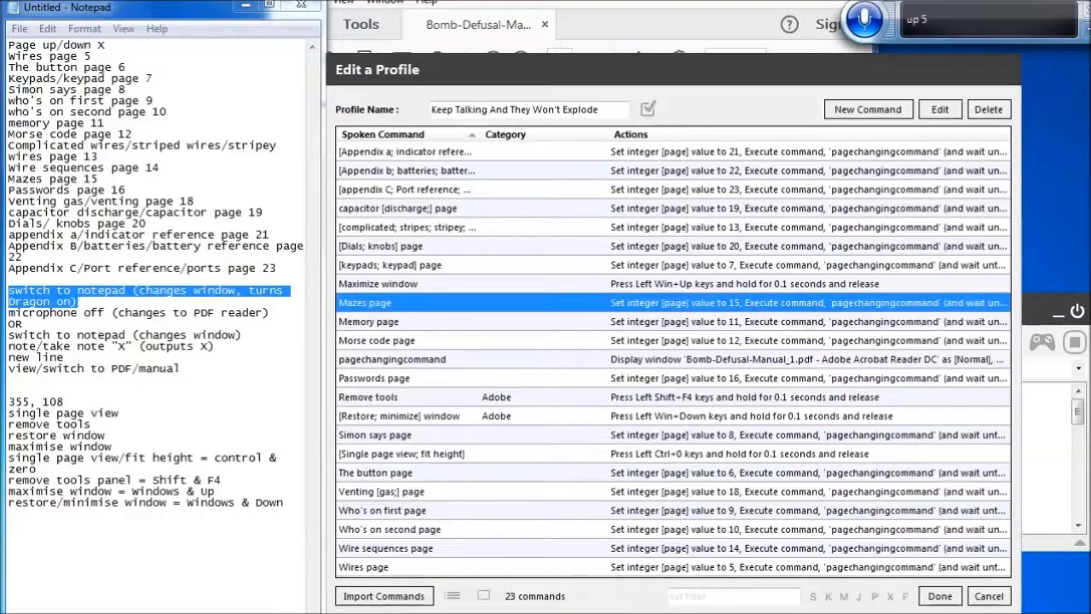
{"action": "key", "text": "Up"}
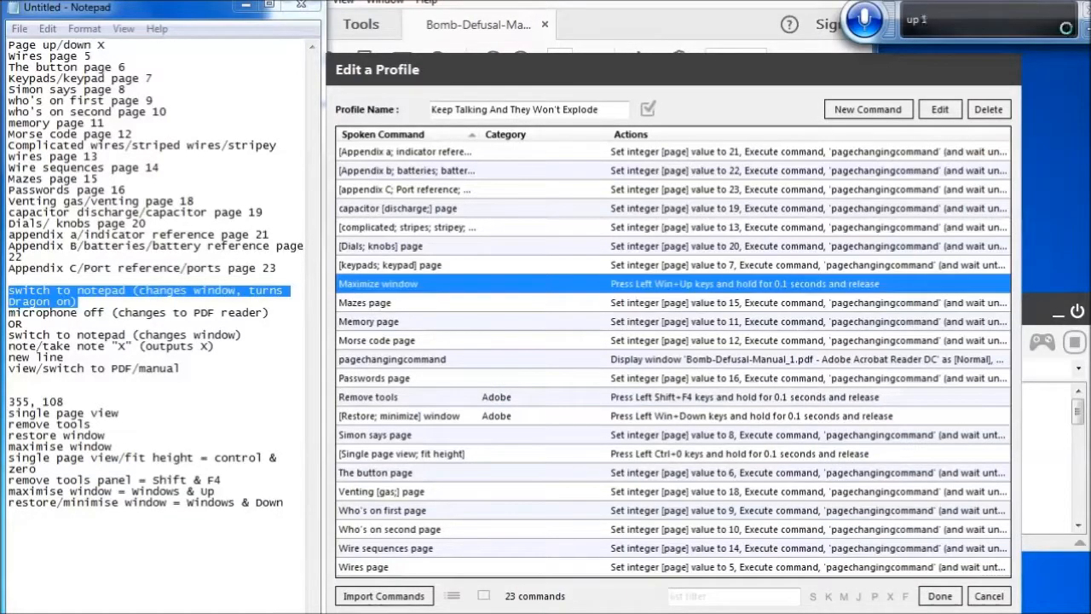
{"action": "key", "text": "Return"}
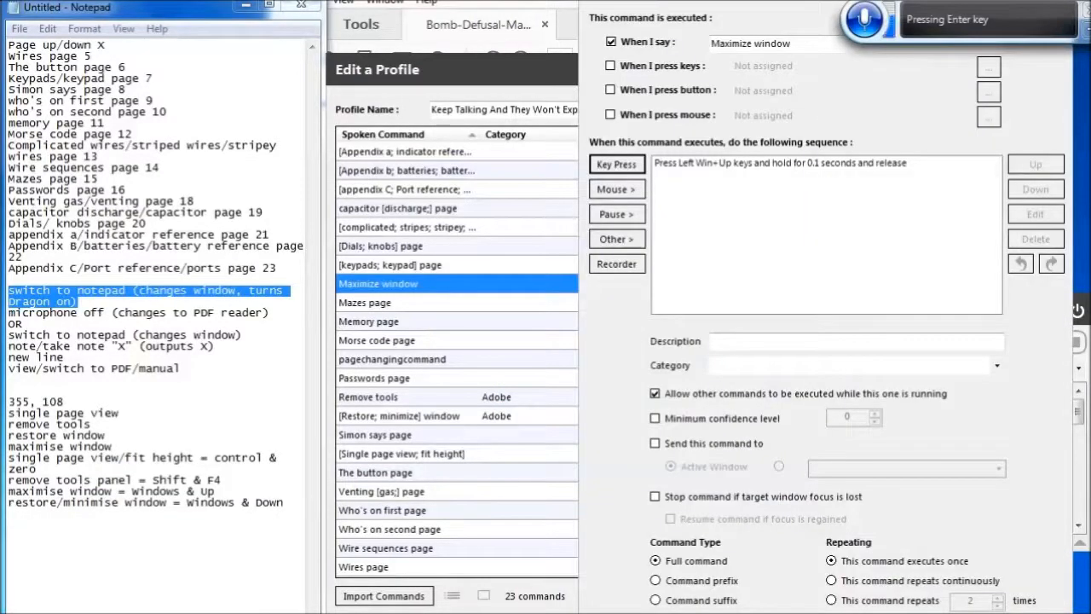
{"action": "left_click", "coordinate": [802, 366]}
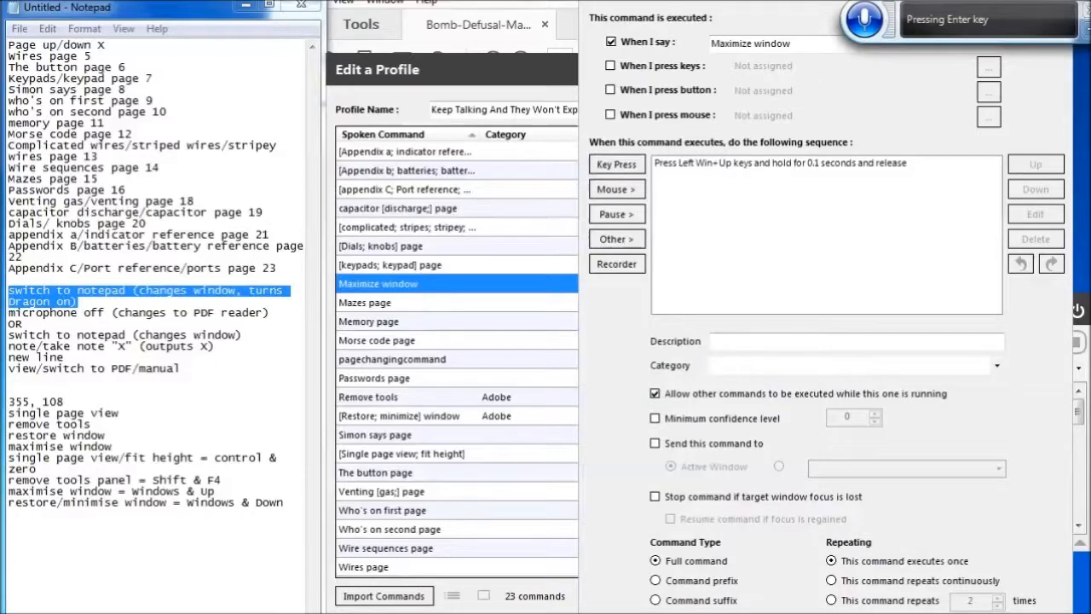
{"action": "type", "text": "Adobe"}
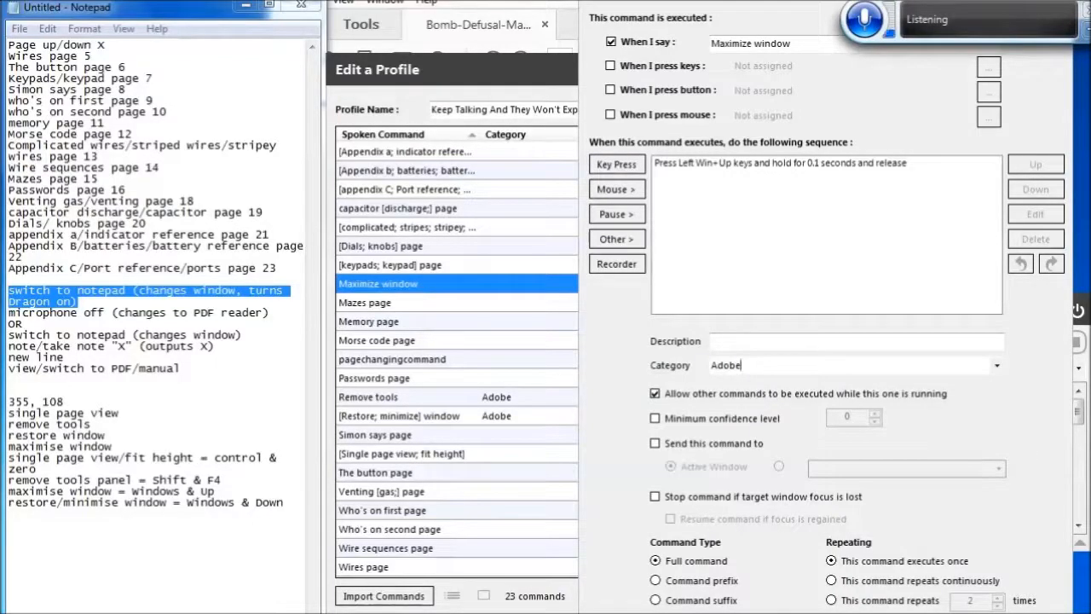
{"action": "key", "text": "Return"}
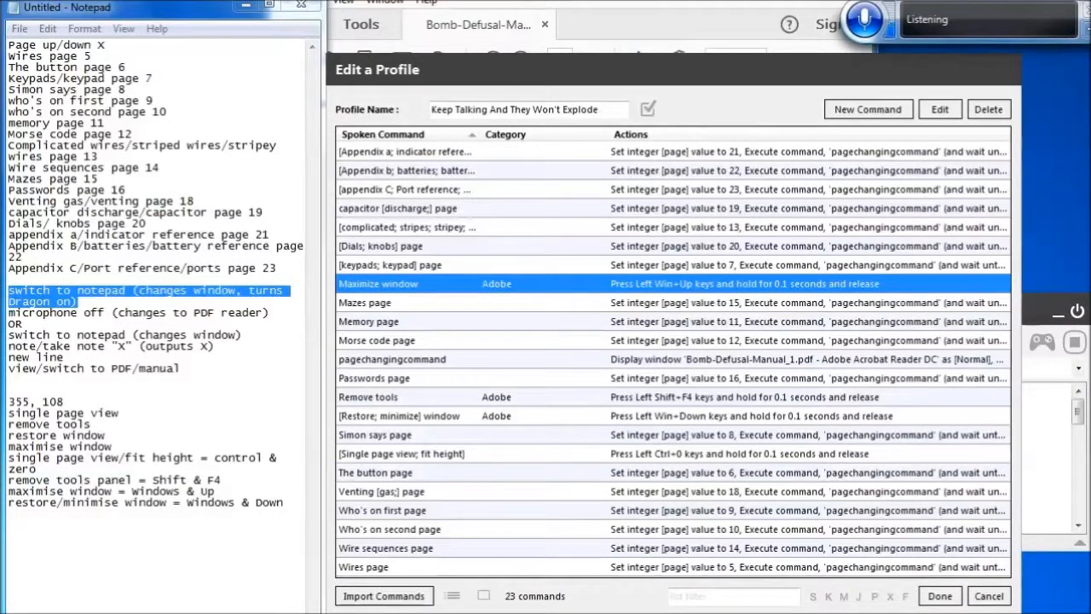
Change the 'Remove tools' command's spoken phrase to 'Remove tools [; panel]'
{"action": "key", "text": "Down"}
{"action": "key", "text": "Down"}
{"action": "key", "text": "Down"}
{"action": "key", "text": "Down"}
{"action": "key", "text": "Down"}
{"action": "key", "text": "Down"}
{"action": "key", "text": "Up"}
{"action": "key", "text": "Down"}
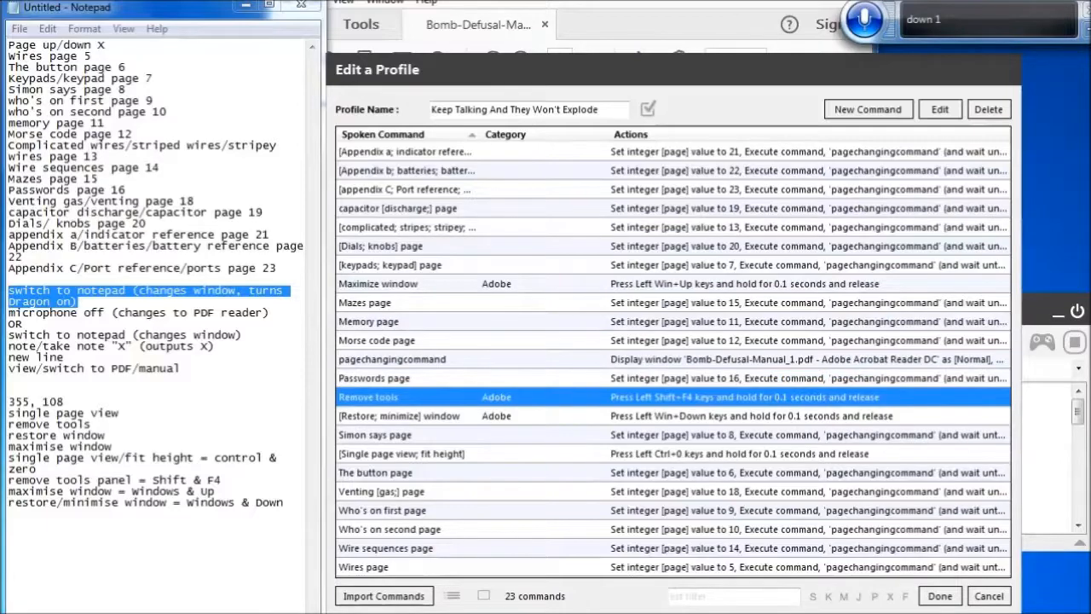
{"action": "key", "text": "Return"}
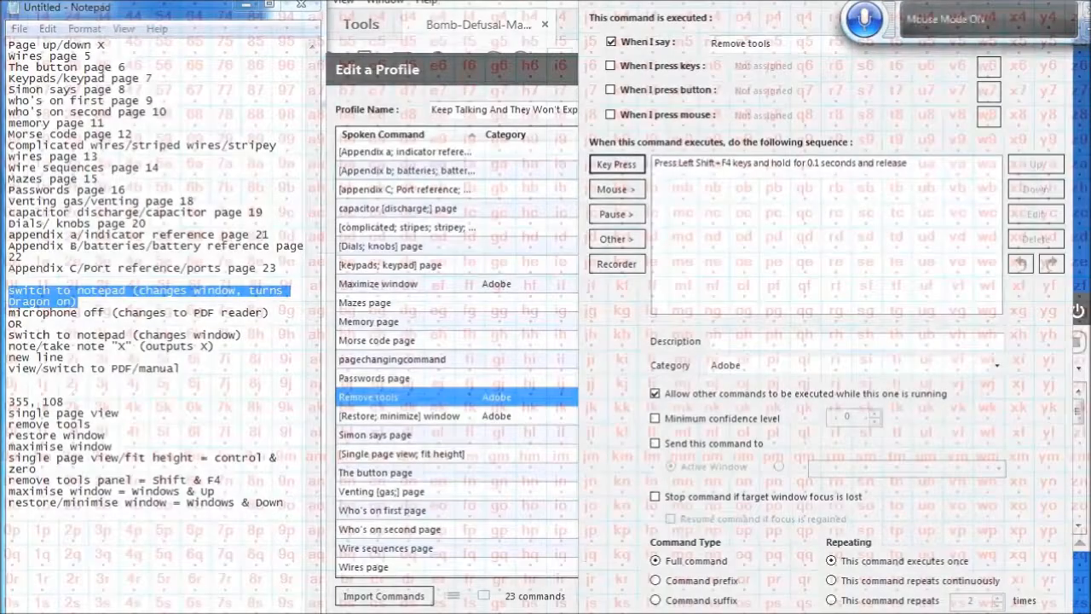
{"action": "left_click", "coordinate": [805, 51]}
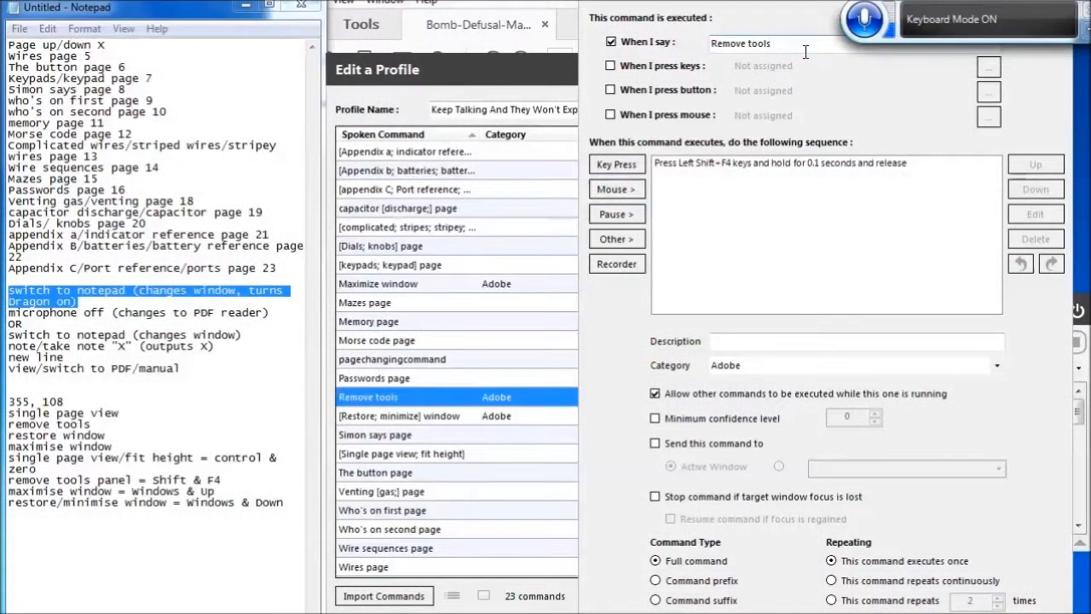
{"action": "type", "text": "space by [; panel]"}
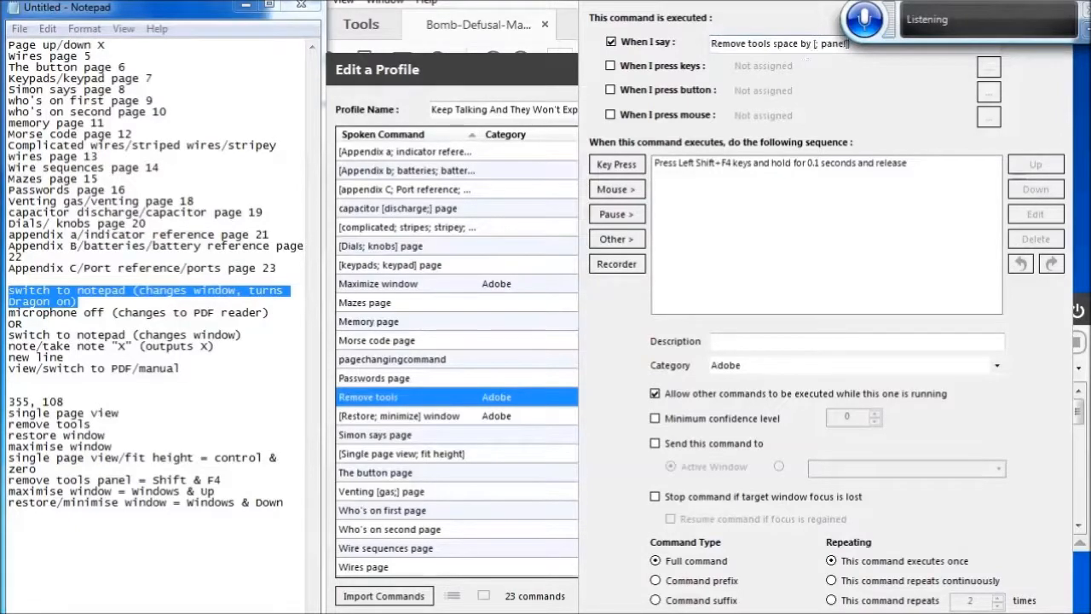
{"action": "key", "text": "Delete"}
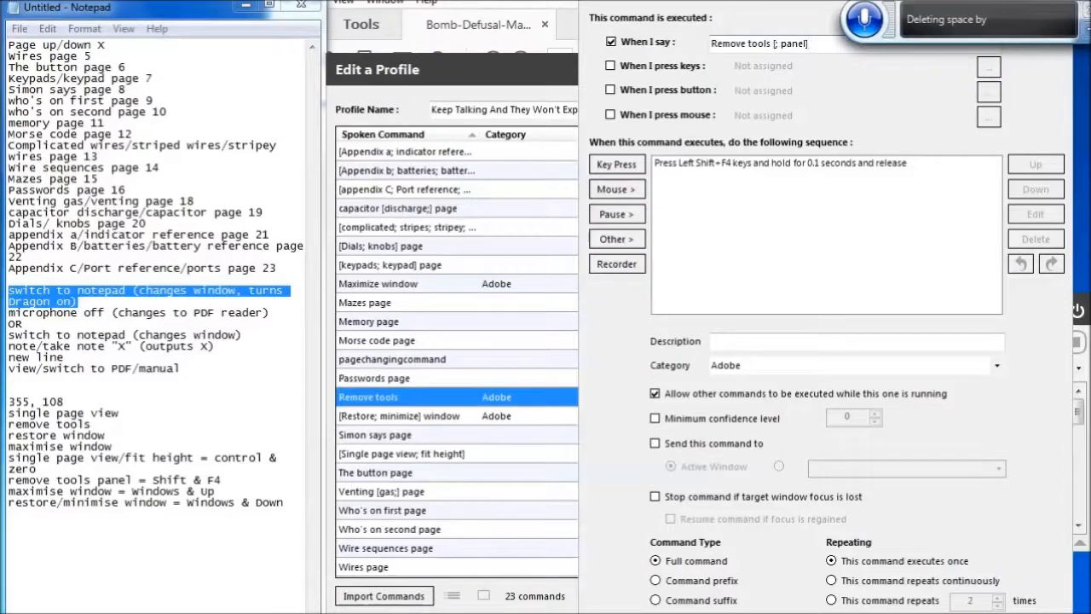
{"action": "key", "text": "Return"}
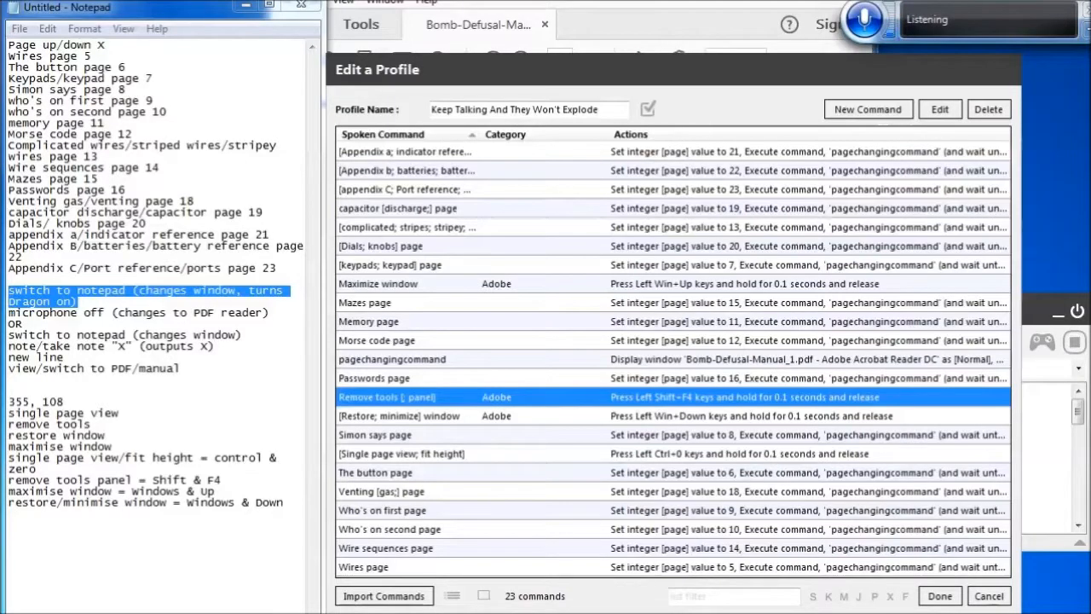
Assign the Adobe category to the '[Single page view; fit height]' command and group the command list by category
{"action": "key", "text": "Down"}
{"action": "key", "text": "Down"}
{"action": "key", "text": "Down"}
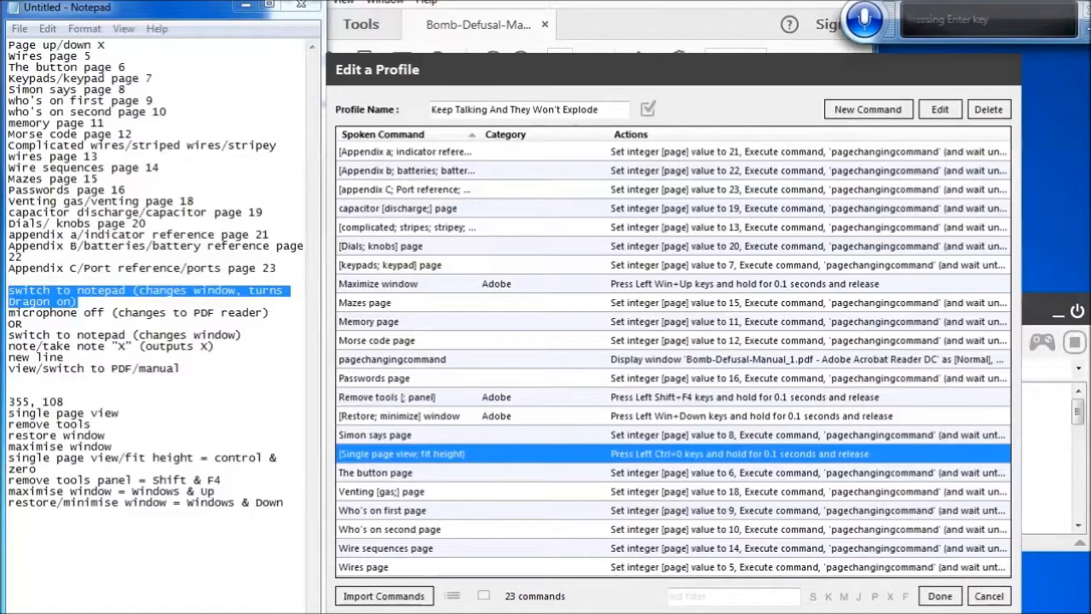
{"action": "key", "text": "Return"}
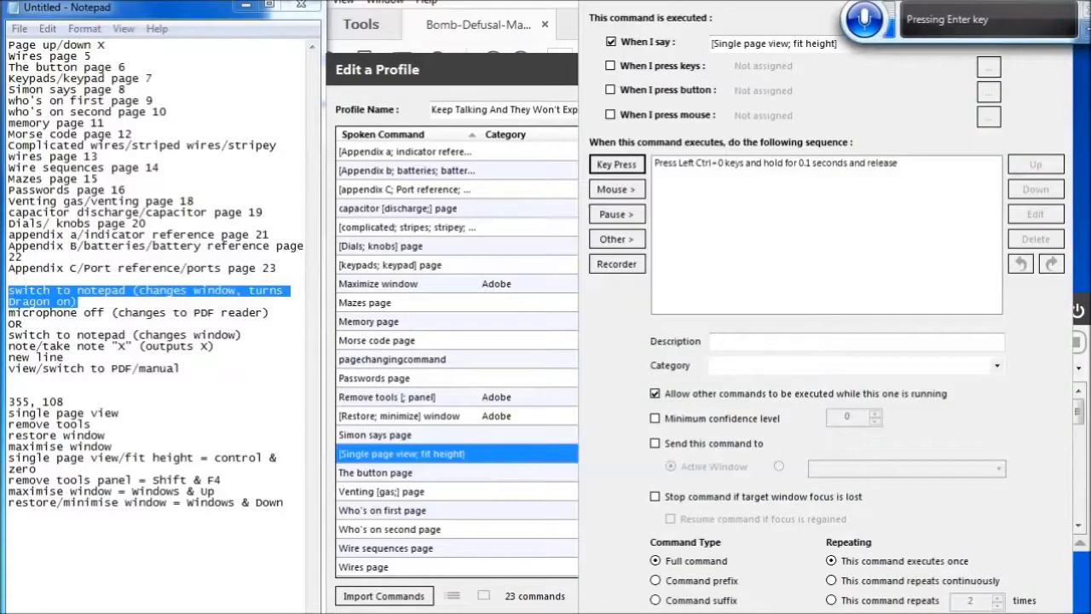
{"action": "key", "text": "Down"}
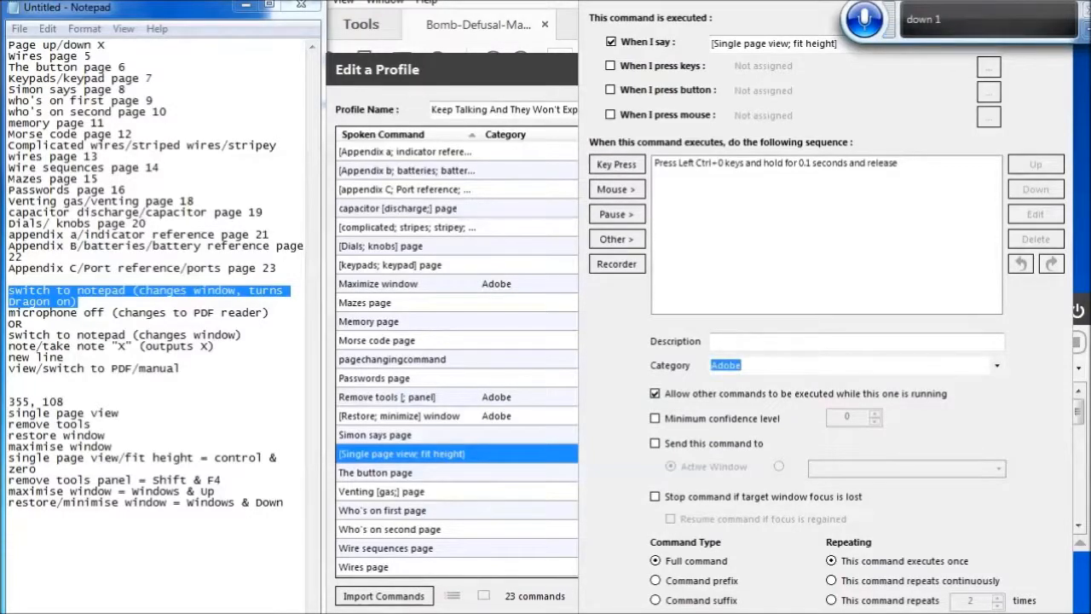
{"action": "key", "text": "Return"}
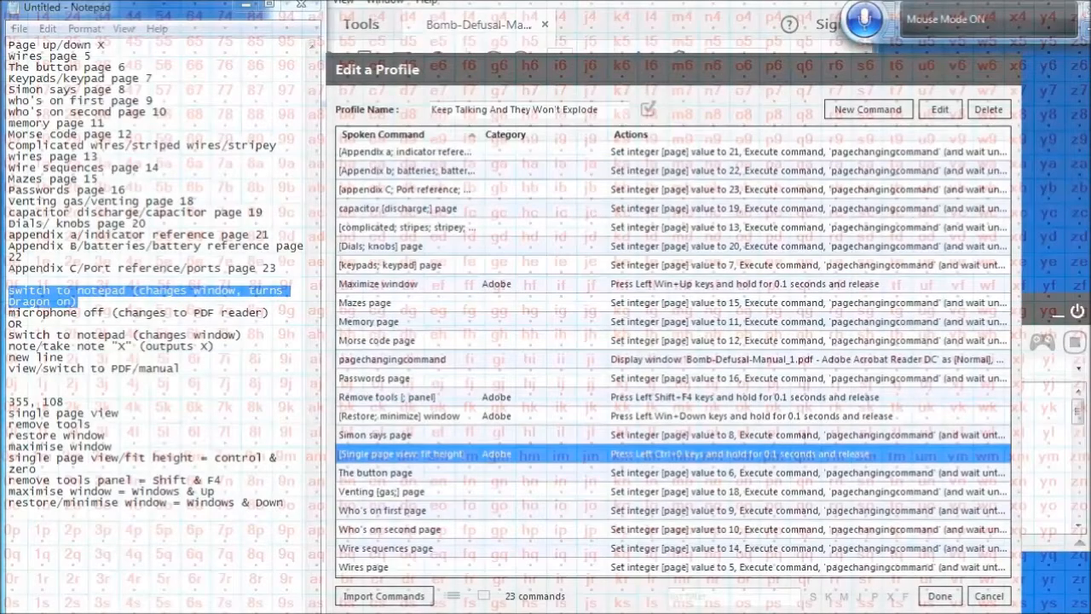
{"action": "left_click", "coordinate": [451, 595]}
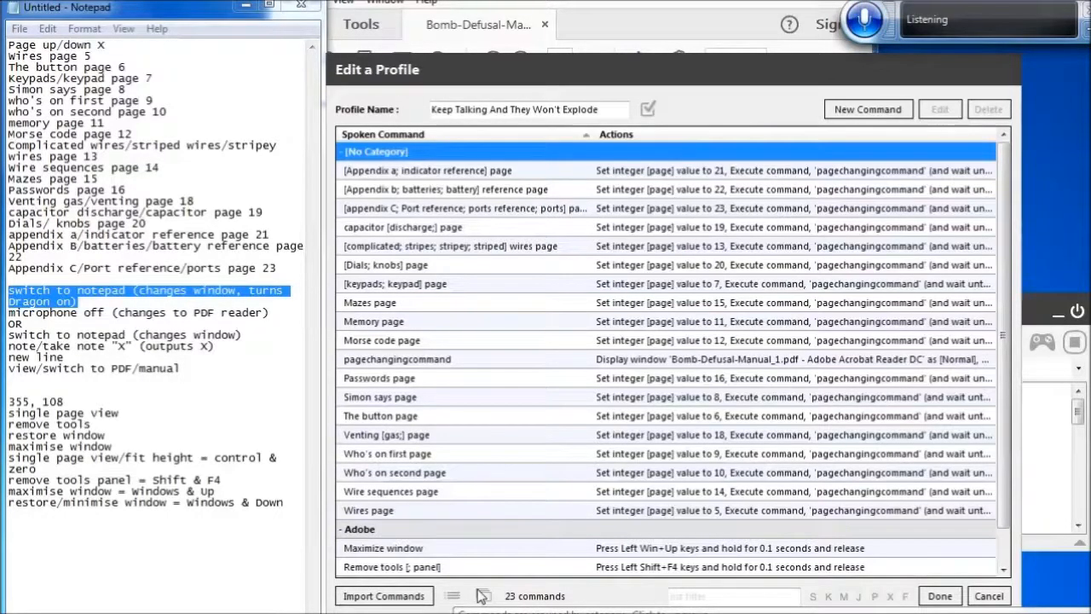
Create a new command and enter 'Page up' as its spoken phrase
{"action": "left_click", "coordinate": [869, 111]}
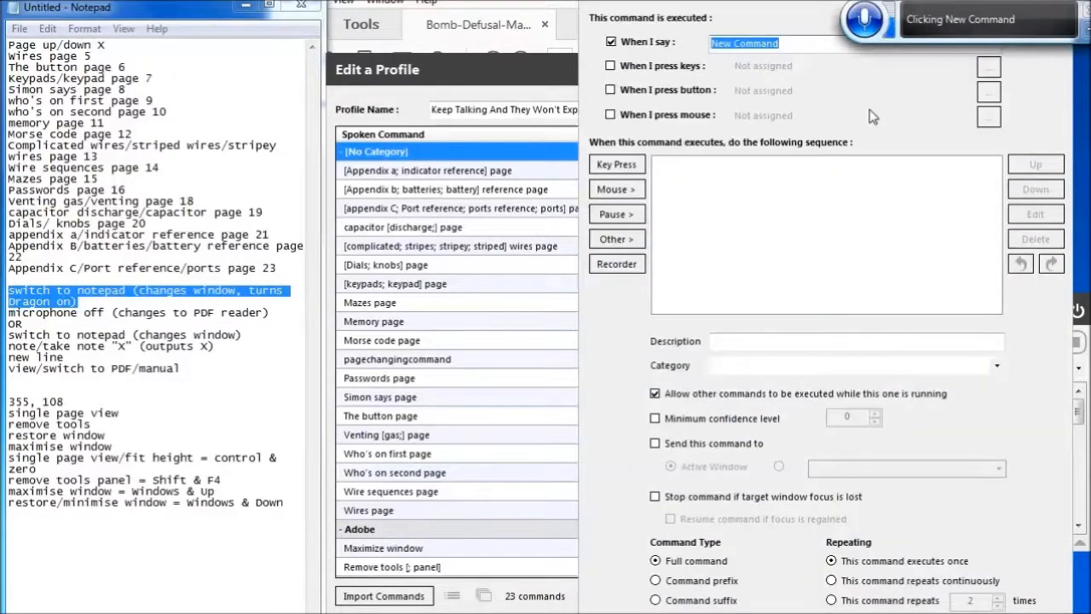
{"action": "key", "text": "BackSpace"}
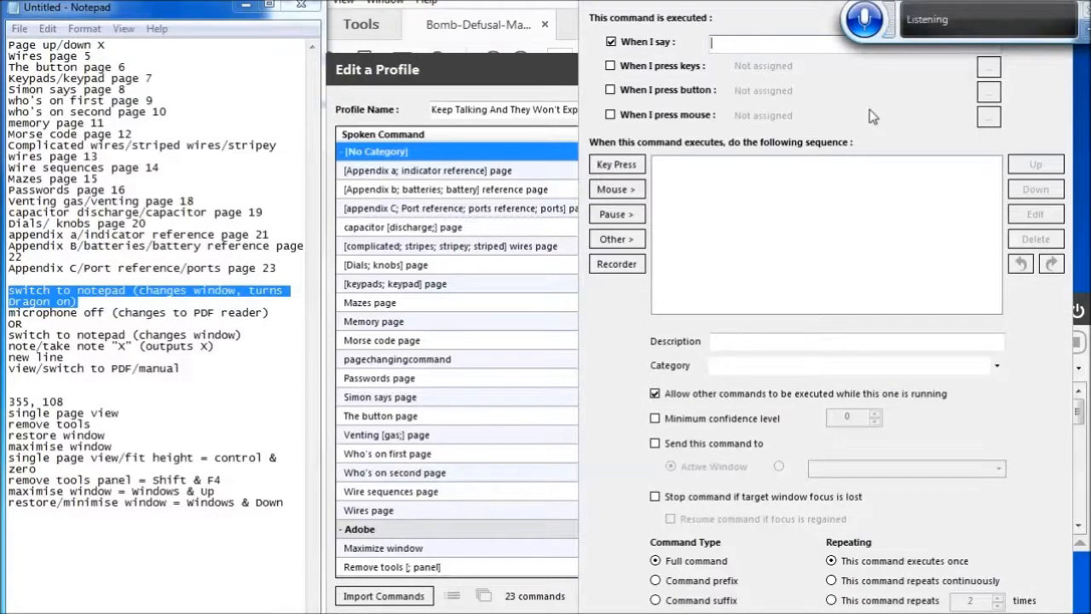
{"action": "type", "text": "PP"}
{"action": "key", "text": "BackSpace"}
{"action": "key", "text": "BackSpace"}
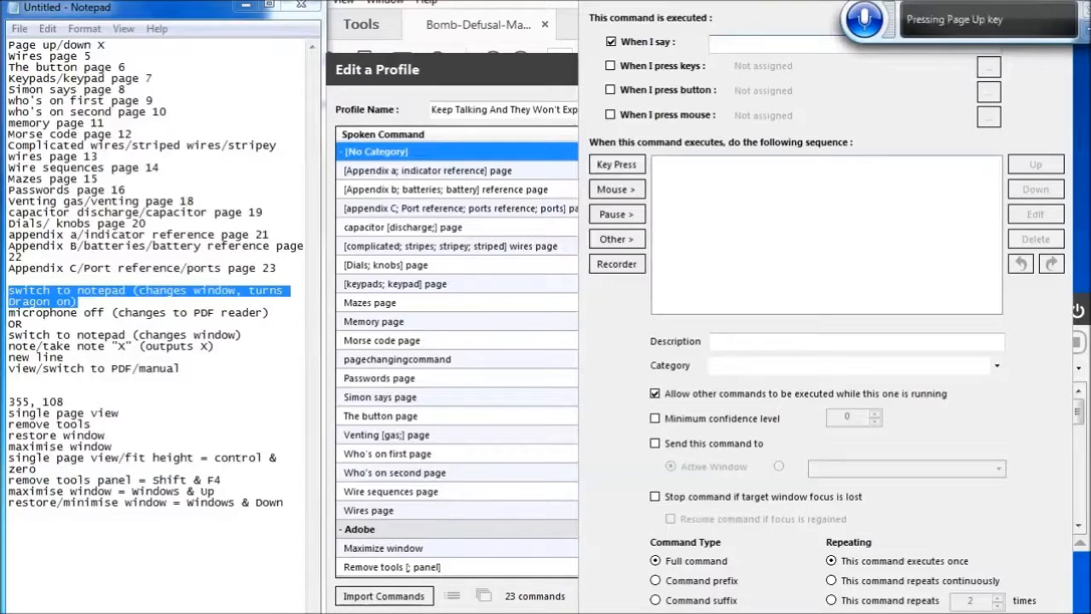
{"action": "type", "text": "Page of three"}
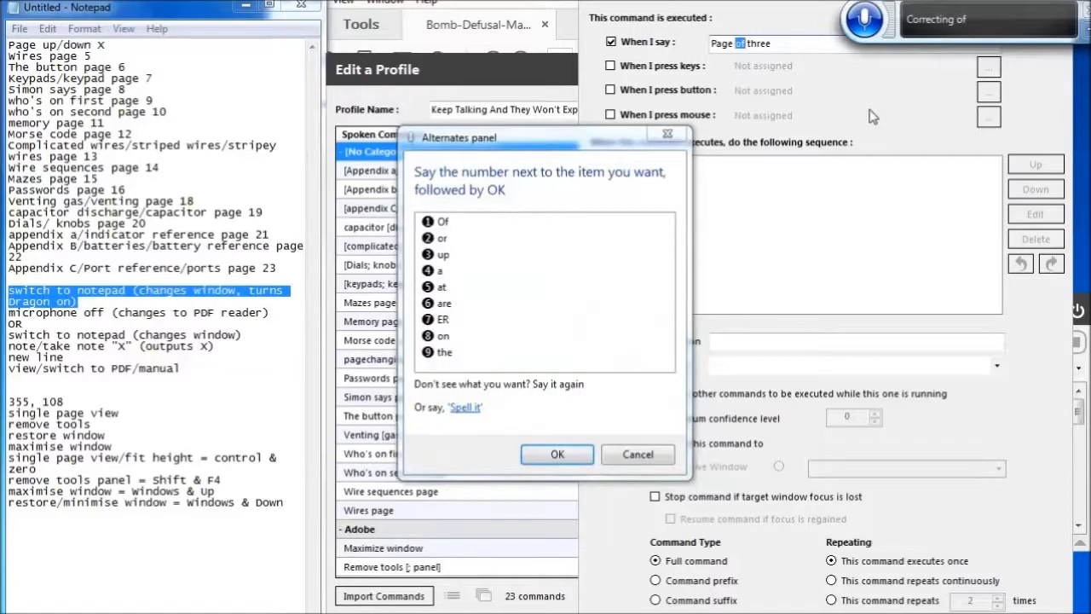
{"action": "type", "text": "up"}
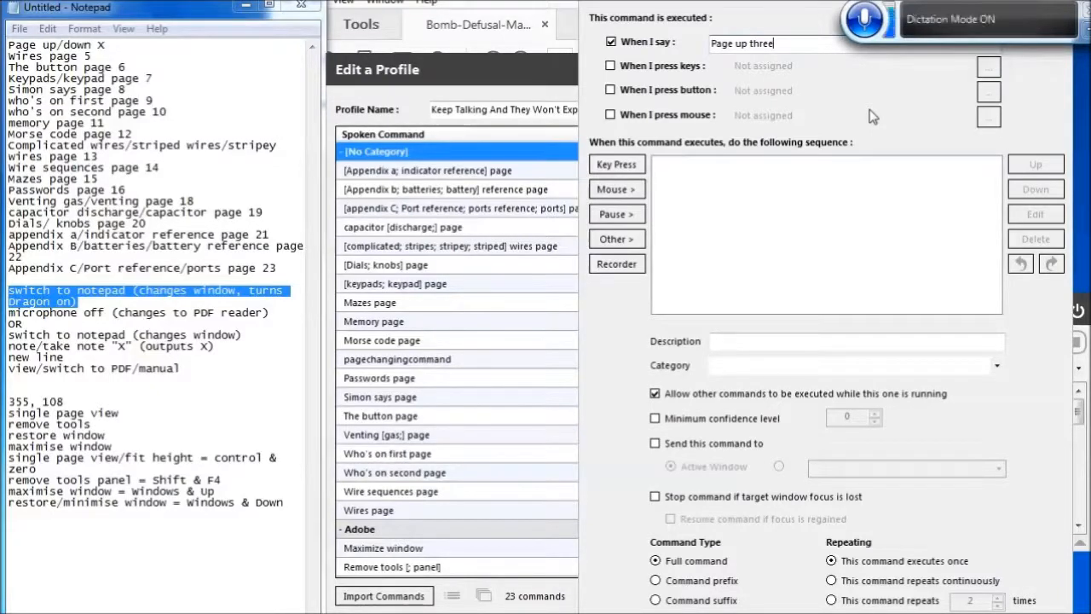
{"action": "type", "text": "express five"}
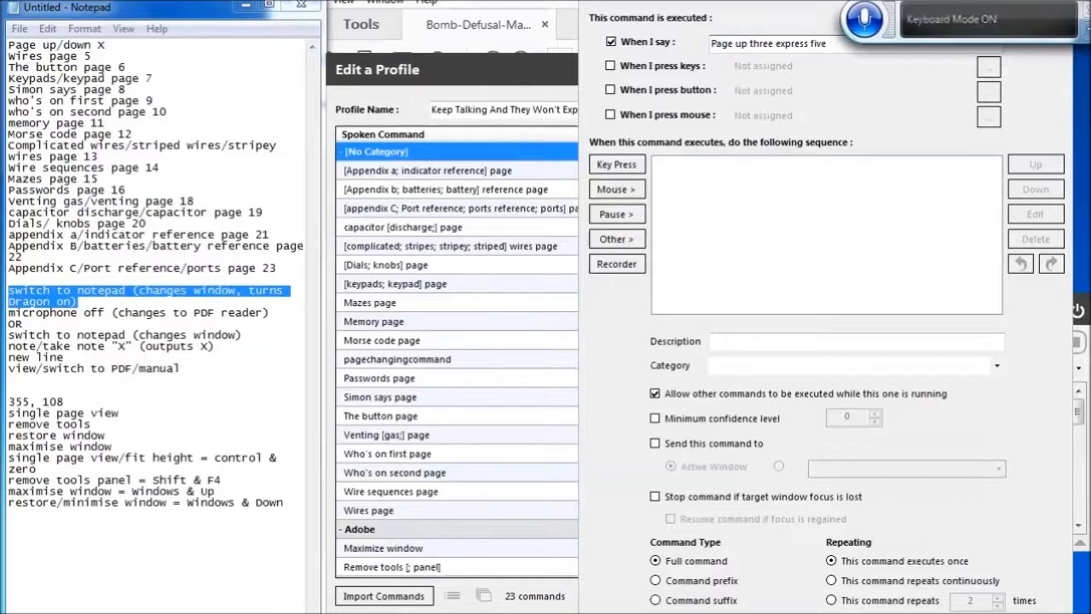
{"action": "key", "text": "ctrl+BackSpace"}
{"action": "key", "text": "ctrl+BackSpace"}
{"action": "key", "text": "ctrl+BackSpace"}
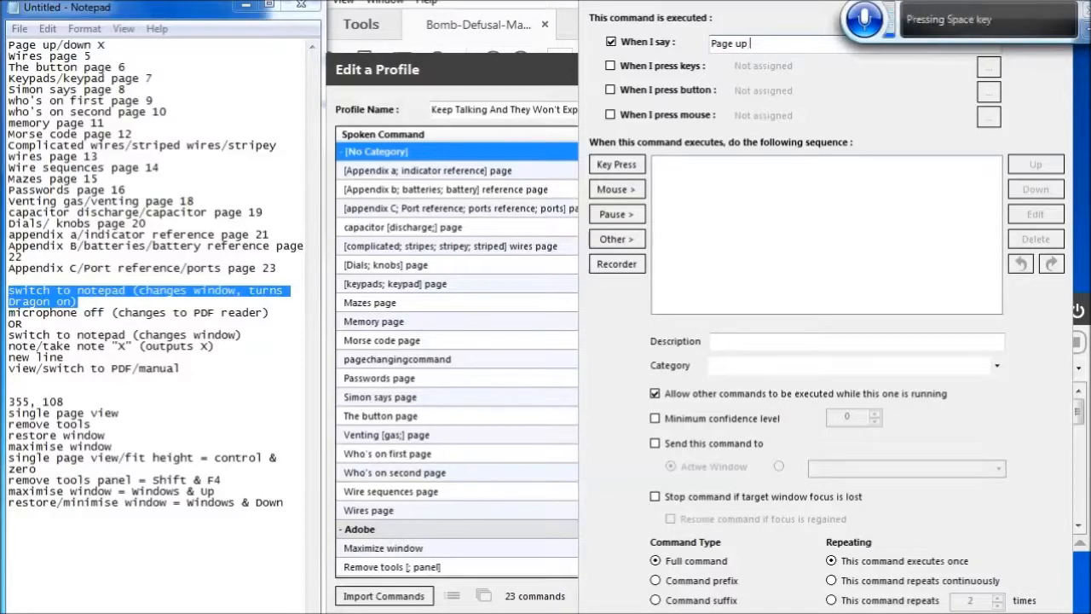
Extend the spoken phrase to 'Page up [1..10]'
{"action": "type", "text": "[1.."}
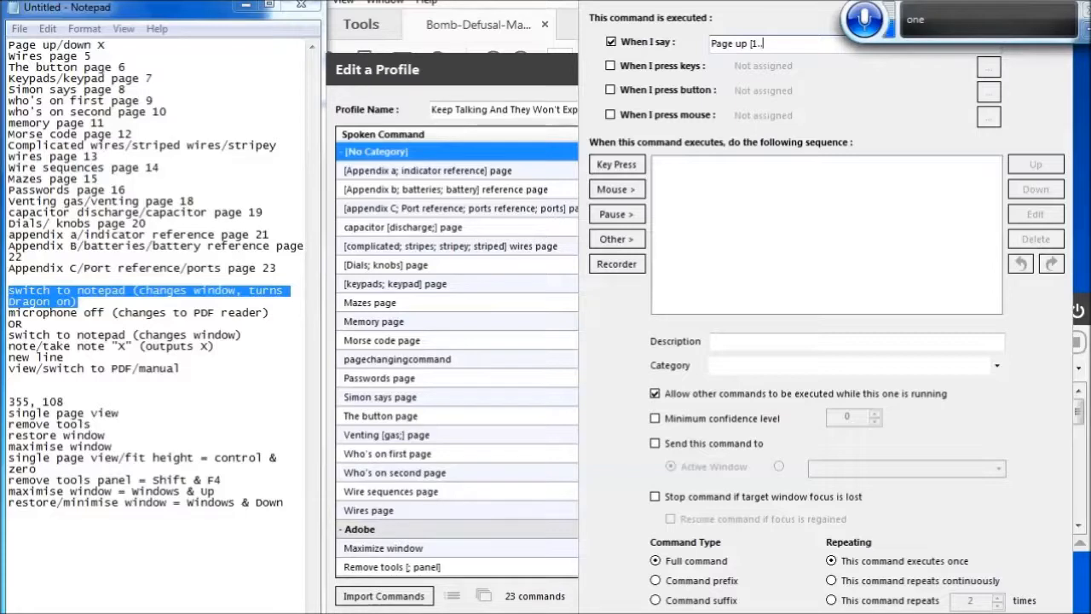
{"action": "type", "text": "10]"}
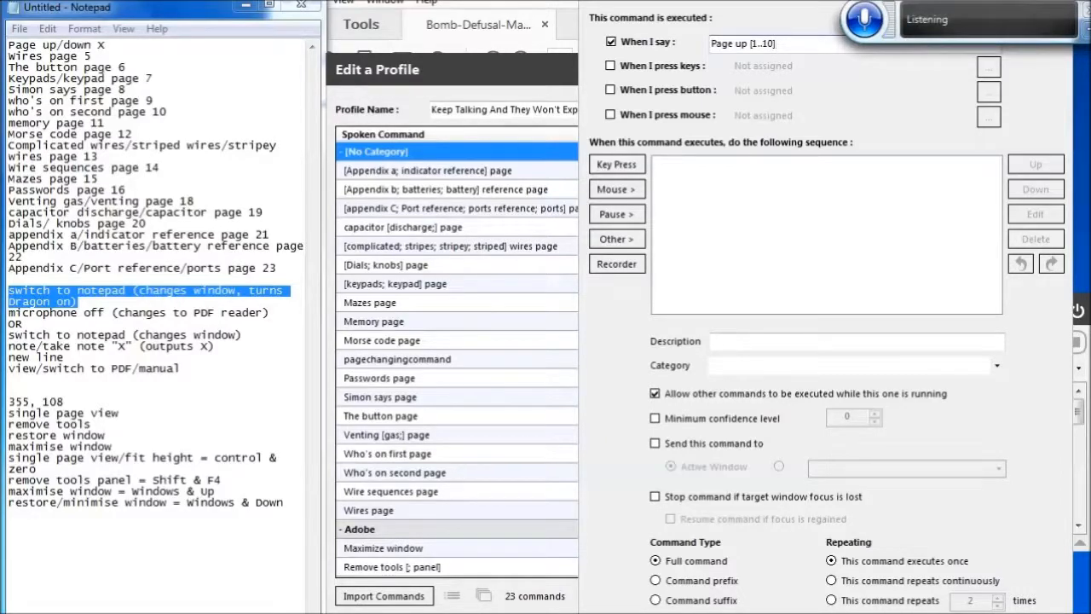
Begin adding a Set an Integer Value action for a variable named Counter
{"action": "left_click", "coordinate": [616, 239]}
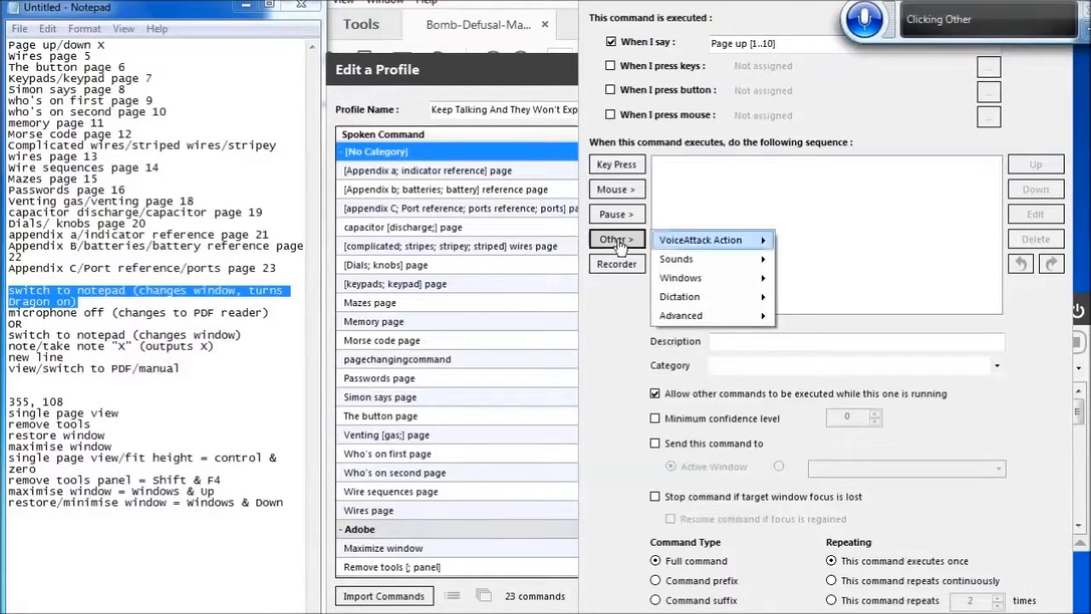
{"action": "key", "text": "Down"}
{"action": "key", "text": "Down"}
{"action": "key", "text": "Down"}
{"action": "key", "text": "Down"}
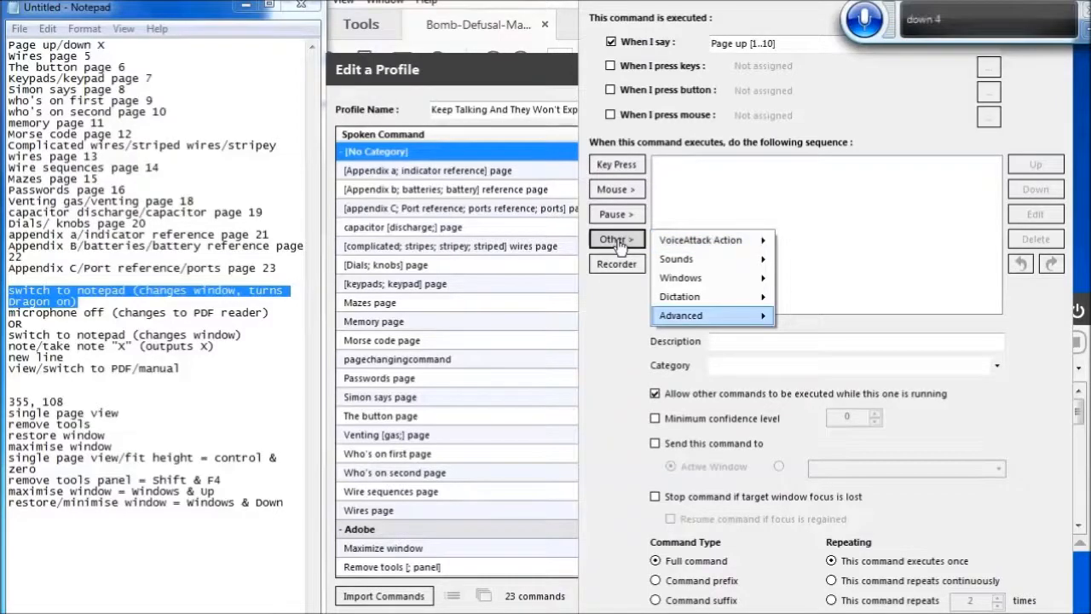
{"action": "key", "text": "Right"}
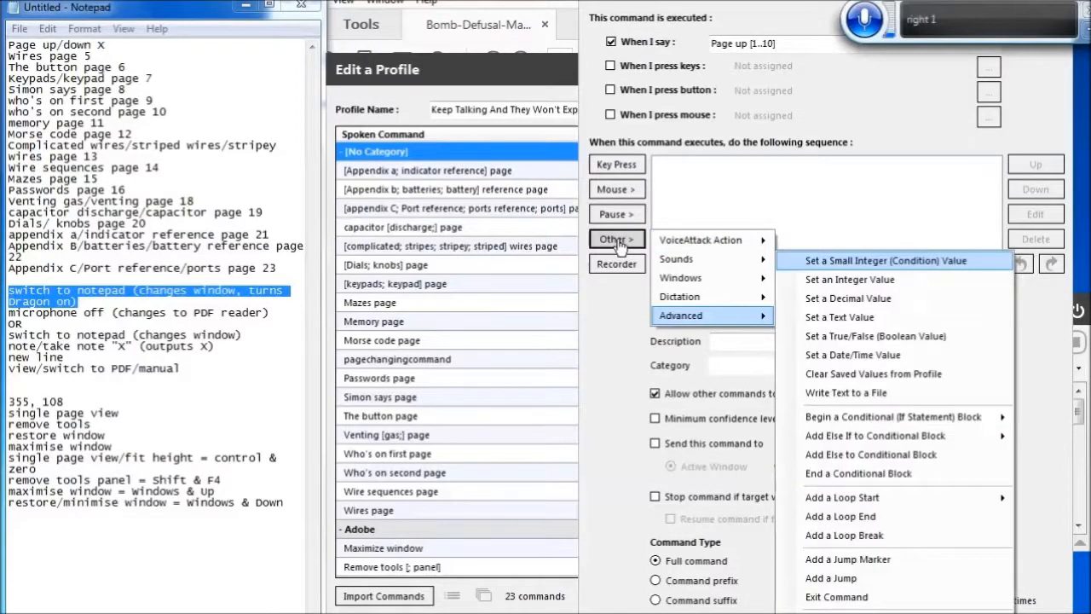
{"action": "key", "text": "Down"}
{"action": "key", "text": "Return"}
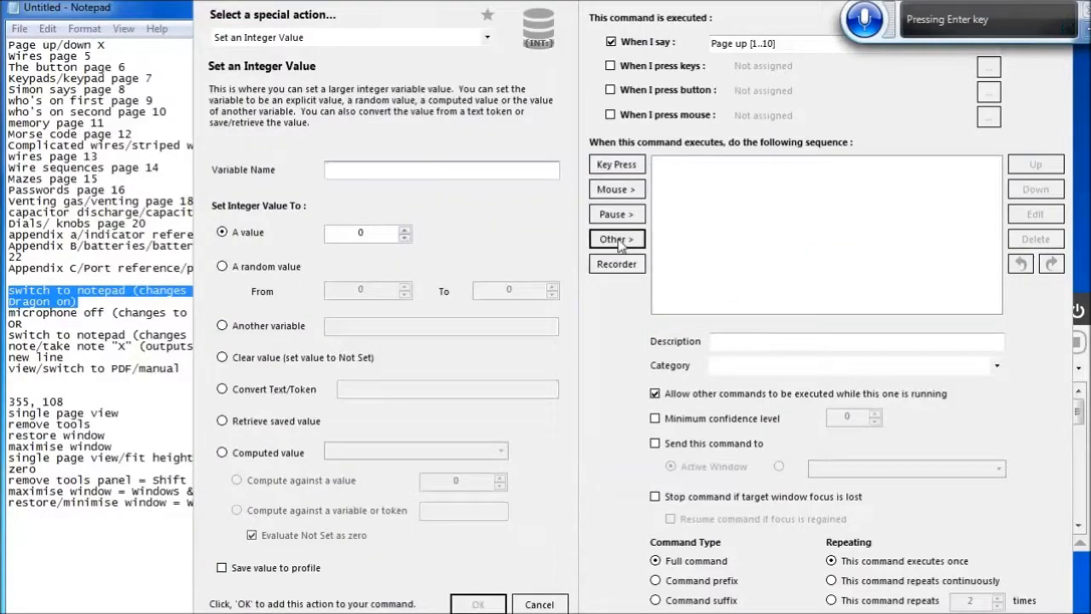
{"action": "type", "text": "Counter"}
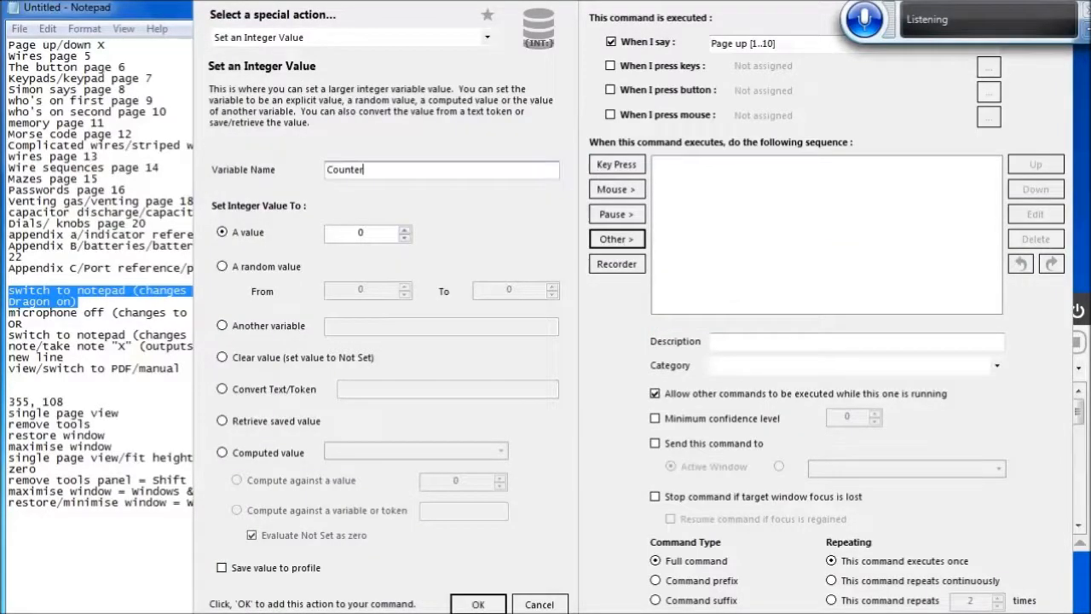
Set Counter to the converted text token {TXTNUM:CMD} and add the action to the sequence
{"action": "key", "text": "Tab"}
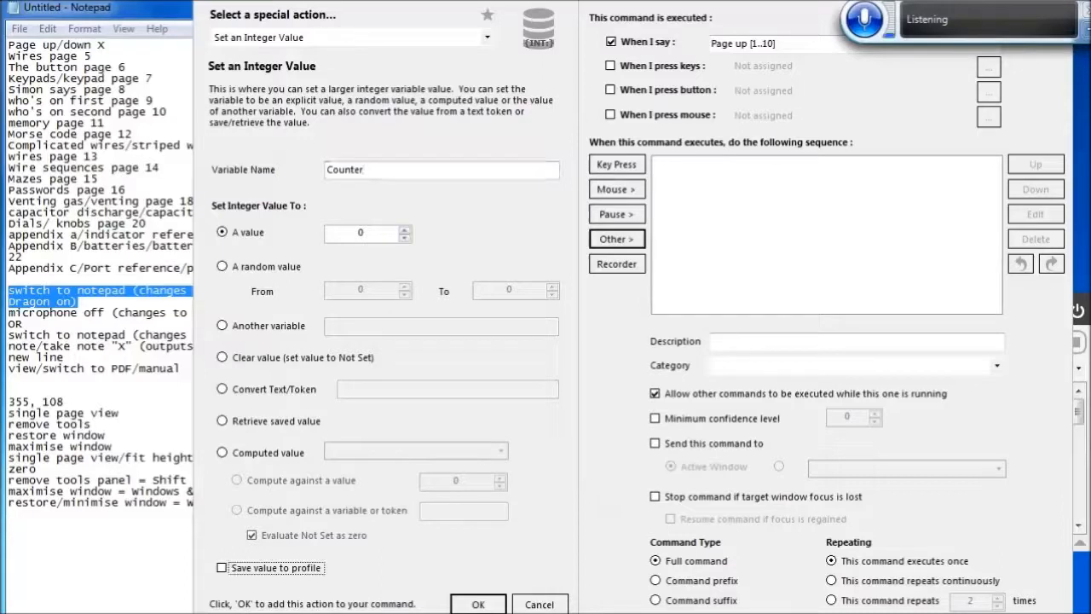
{"action": "left_click", "coordinate": [272, 391]}
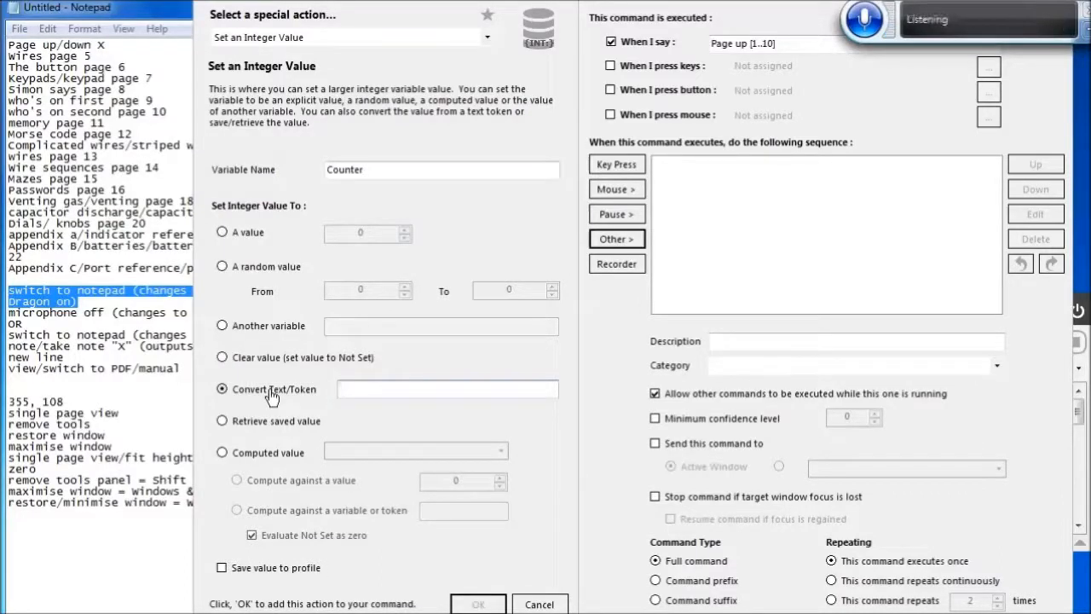
{"action": "type", "text": "{TXTN"}
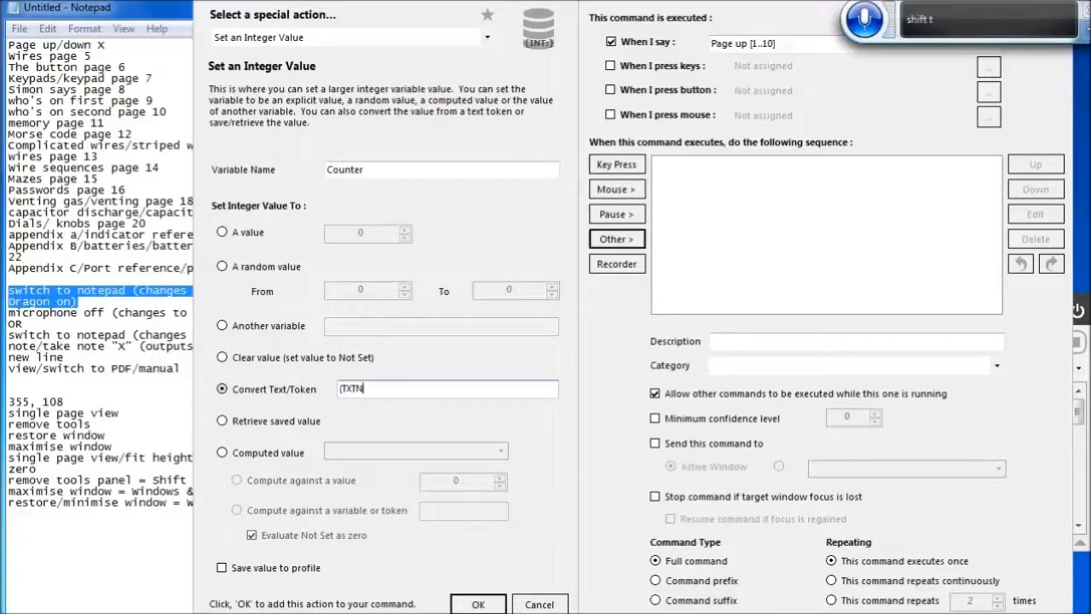
{"action": "type", "text": "UM:CM"}
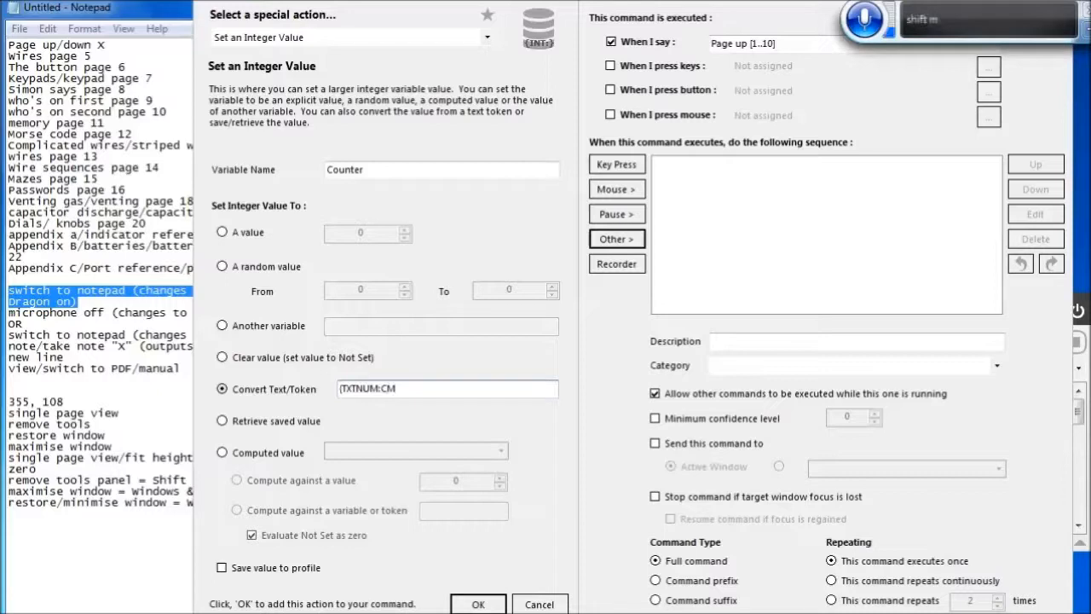
{"action": "type", "text": "D"}
{"action": "left_click", "coordinate": [478, 603]}
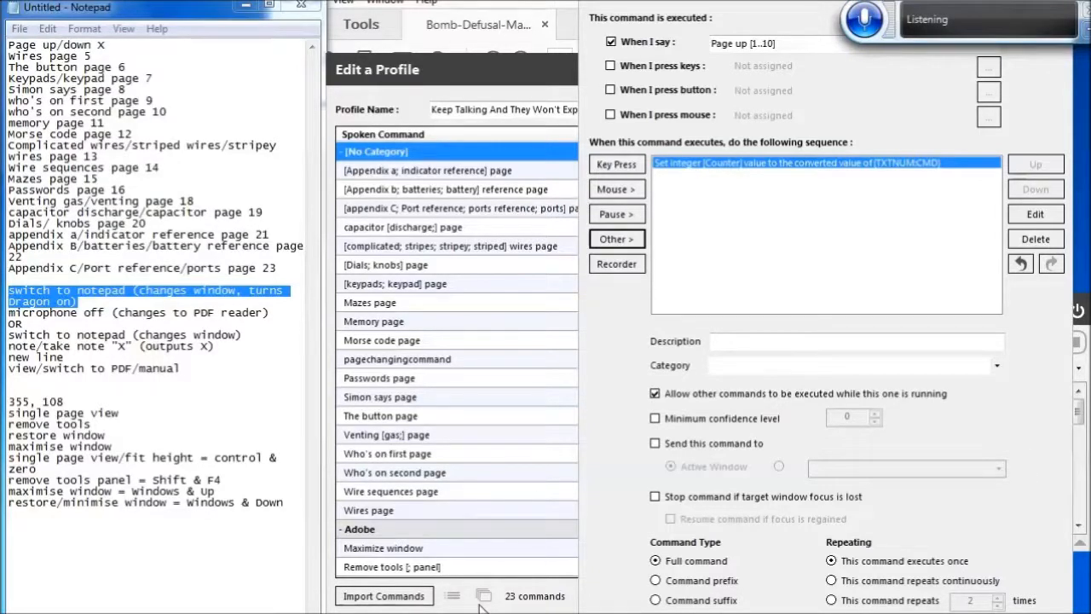
Start adding a Single Condition (While Loop) loop start to the command sequence
{"action": "left_click", "coordinate": [617, 240]}
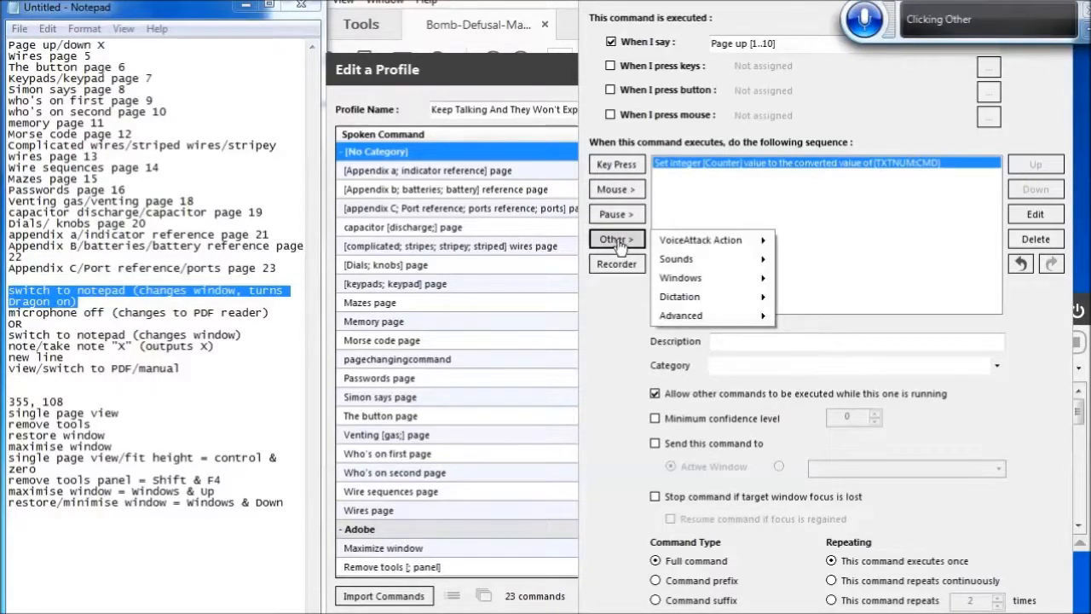
{"action": "key", "text": "Down"}
{"action": "key", "text": "Down"}
{"action": "key", "text": "Down"}
{"action": "key", "text": "Down"}
{"action": "key", "text": "Down"}
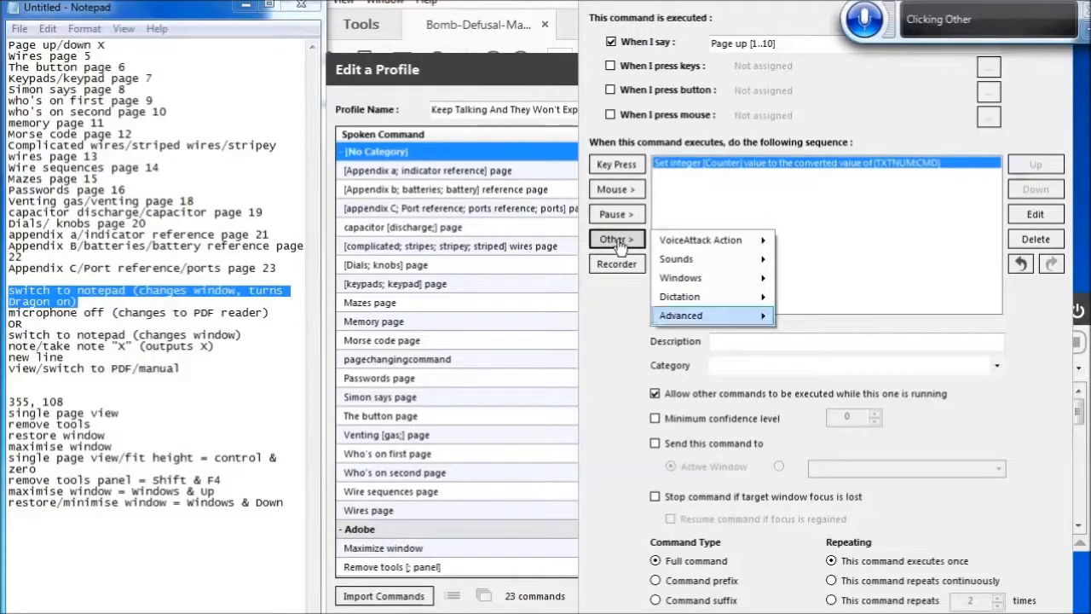
{"action": "key", "text": "Right"}
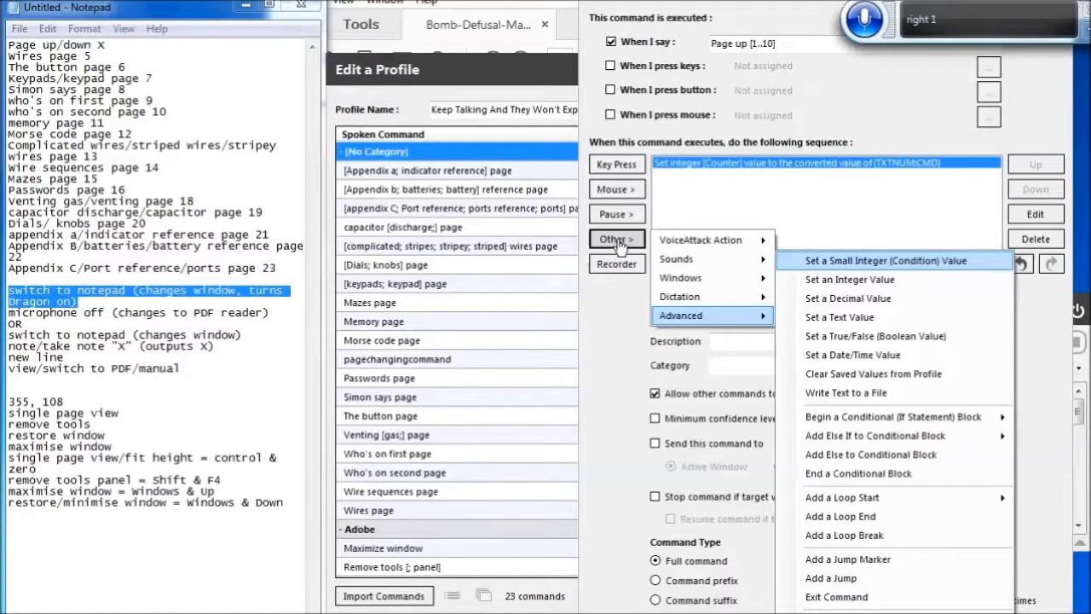
{"action": "key", "text": "Down"}
{"action": "key", "text": "Down"}
{"action": "key", "text": "Down"}
{"action": "key", "text": "Down"}
{"action": "key", "text": "Down"}
{"action": "key", "text": "Down"}
{"action": "key", "text": "Down"}
{"action": "key", "text": "Down"}
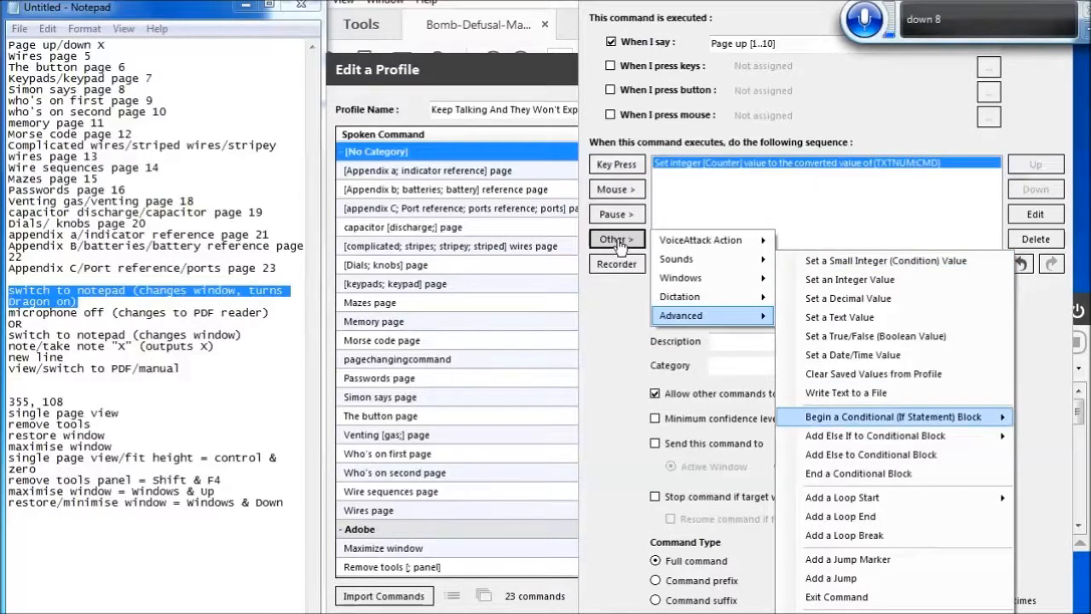
{"action": "key", "text": "Down"}
{"action": "key", "text": "Down"}
{"action": "key", "text": "Down"}
{"action": "key", "text": "Down"}
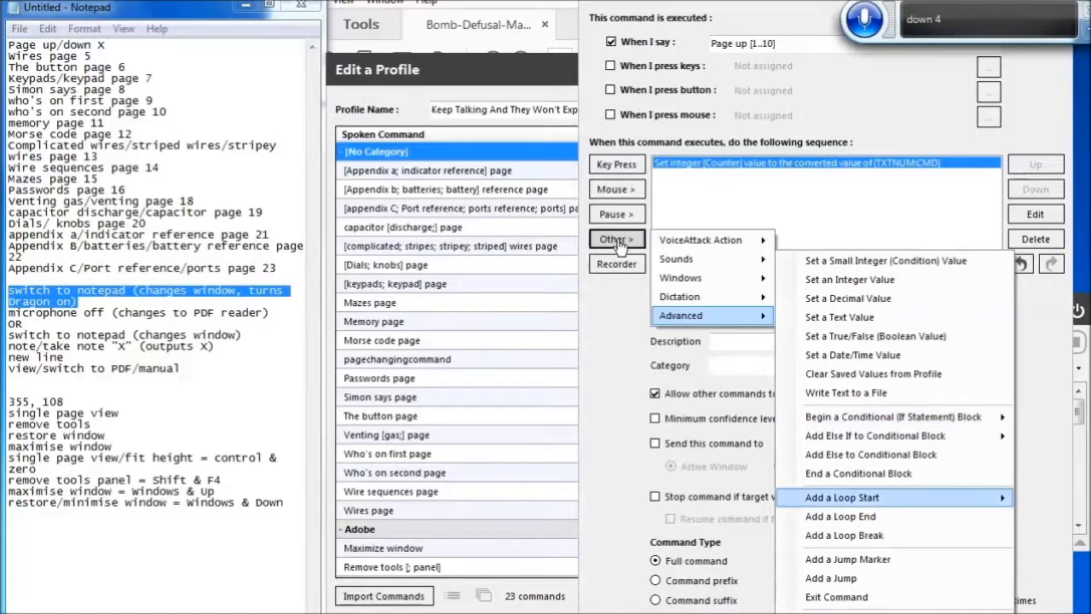
{"action": "key", "text": "Right"}
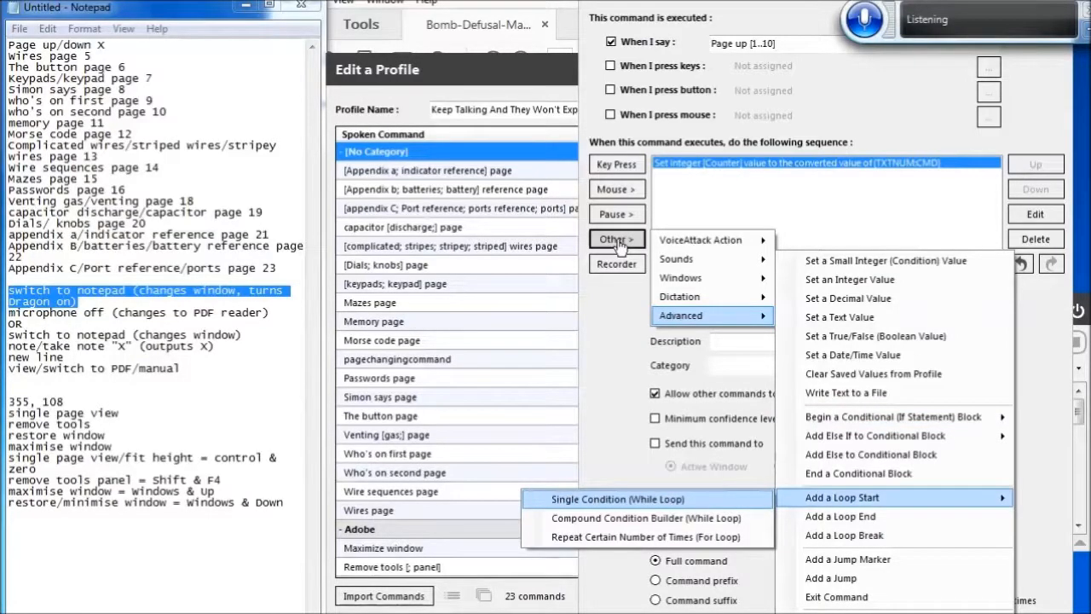
{"action": "key", "text": "Return"}
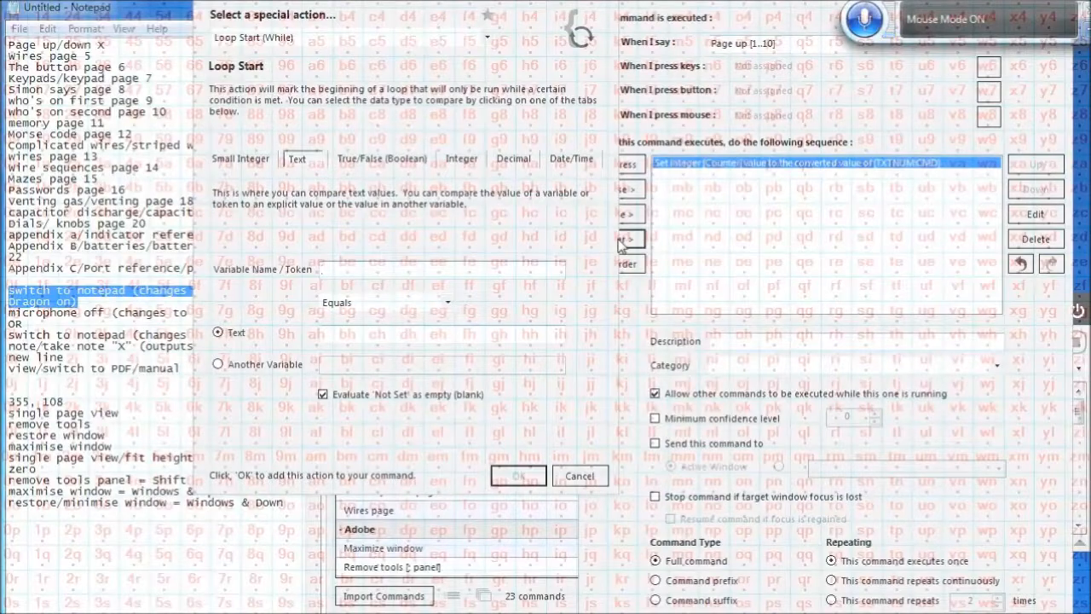
Set the loop condition to integer Counter Greater Than 0 and add the loop
{"action": "left_click", "coordinate": [470, 164]}
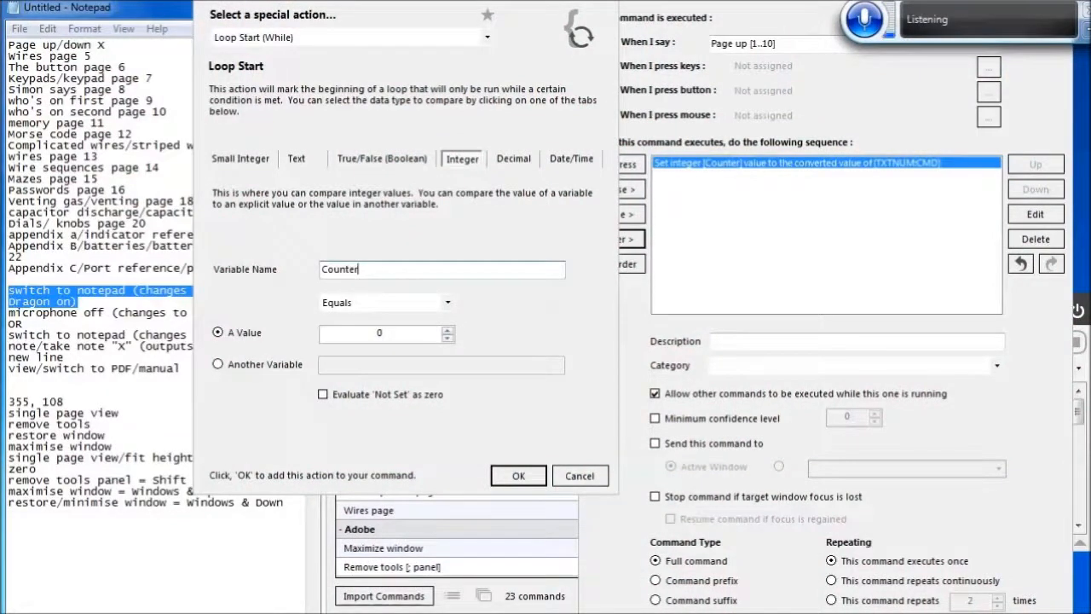
{"action": "key", "text": "Tab"}
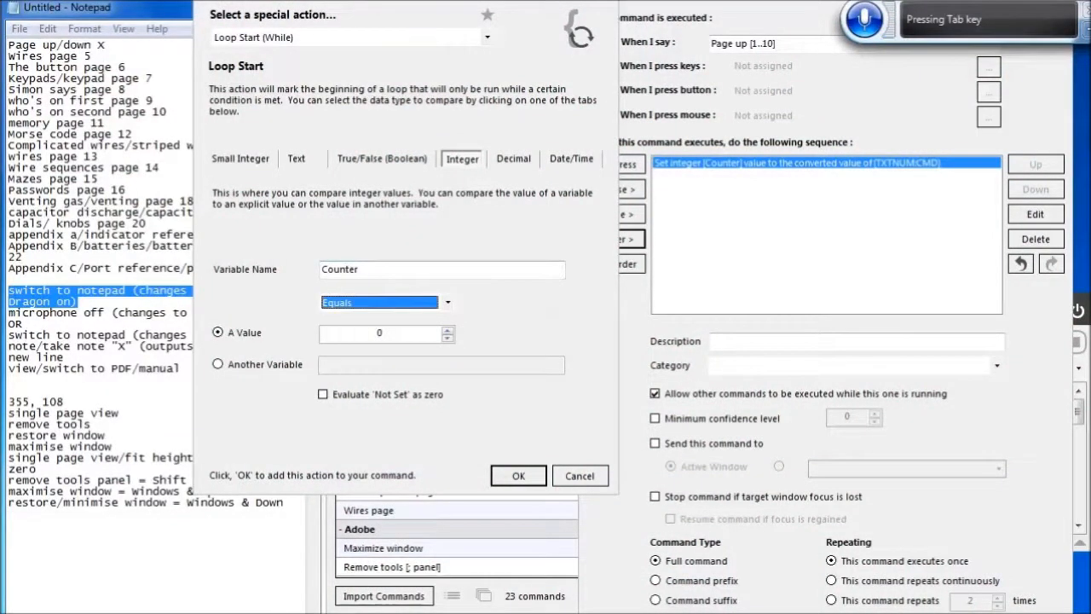
{"action": "key", "text": "Up"}
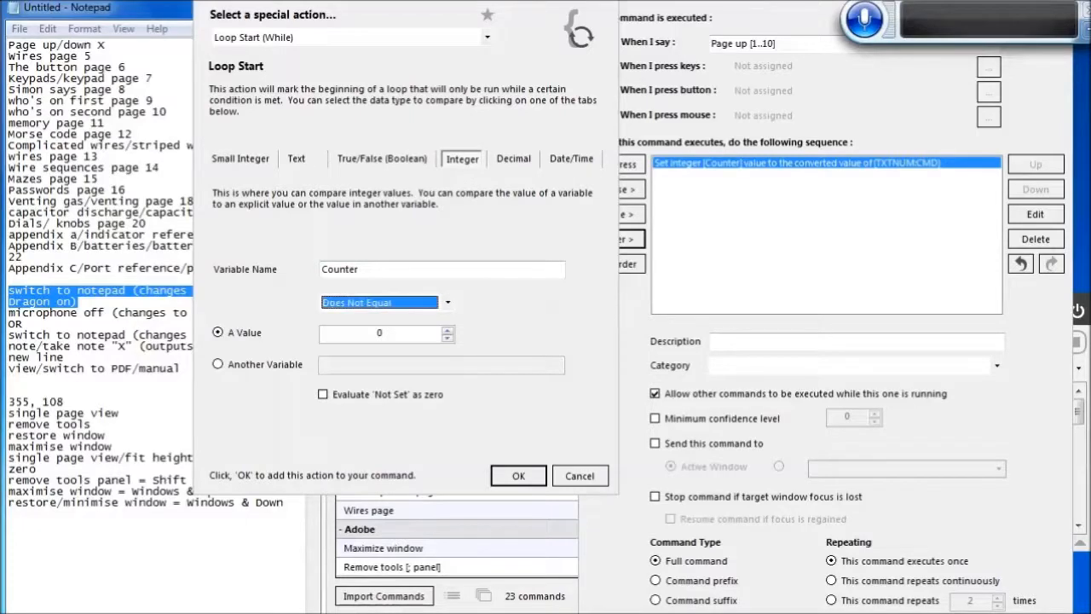
{"action": "key", "text": "Down"}
{"action": "key", "text": "Down"}
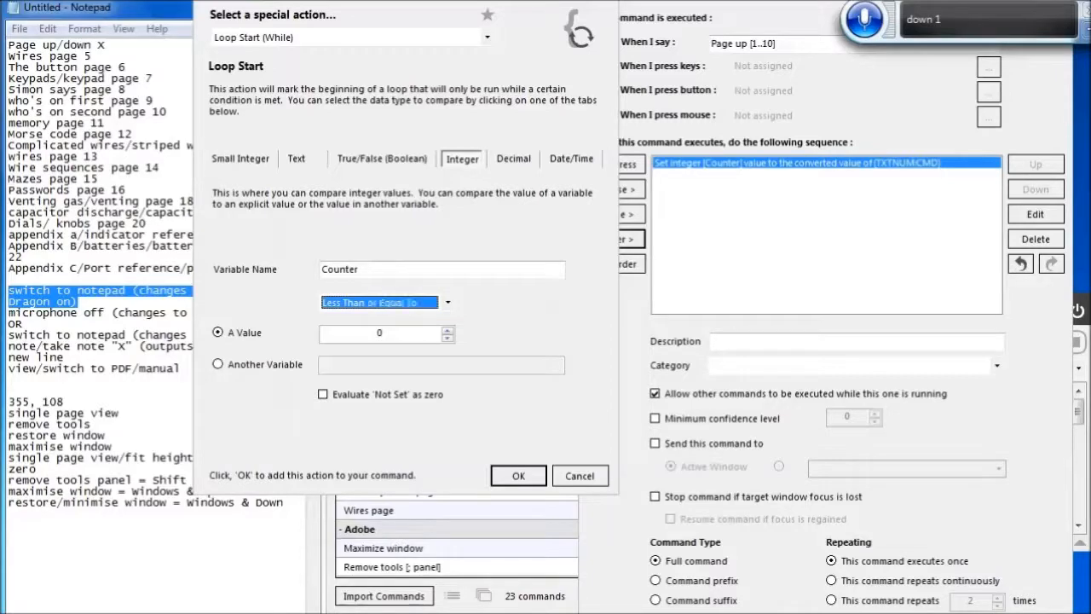
{"action": "key", "text": "Down"}
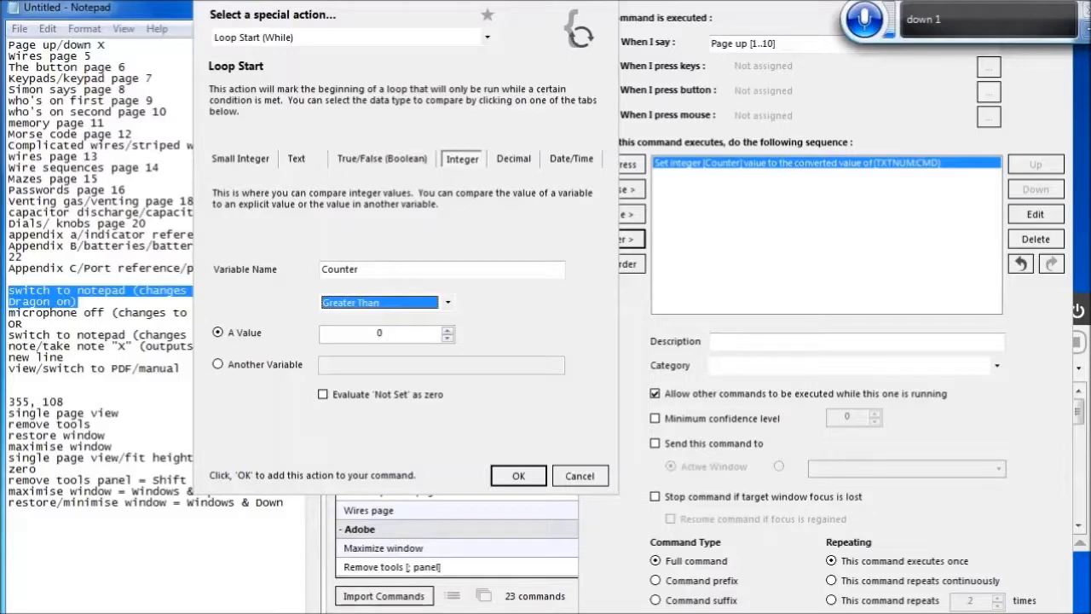
{"action": "left_click", "coordinate": [518, 475]}
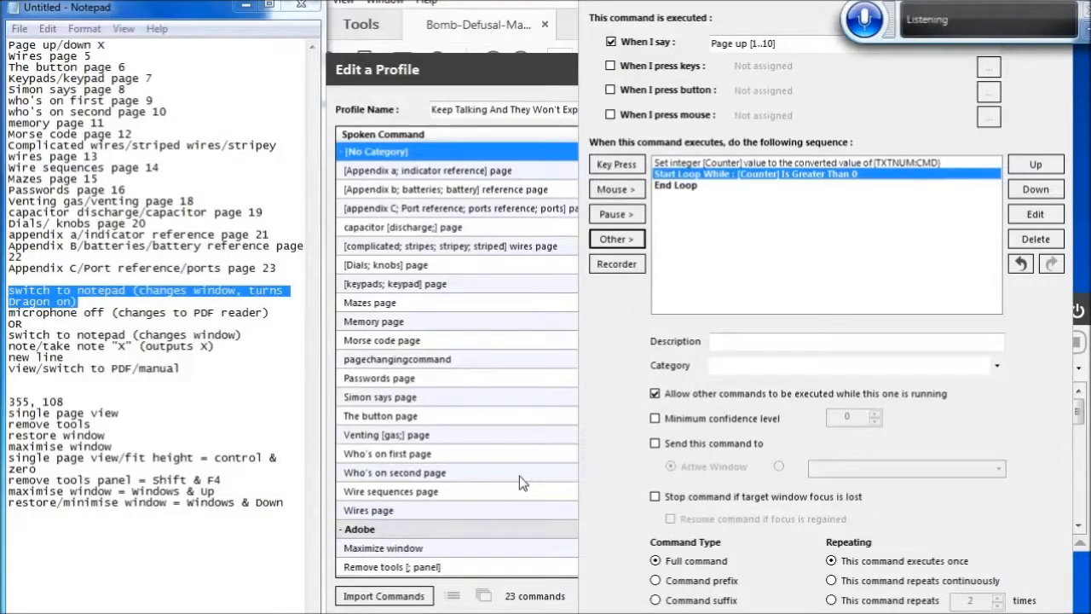
Add a Page Up key press inside the loop
{"action": "left_click", "coordinate": [616, 164]}
{"action": "key", "text": "Page_Up"}
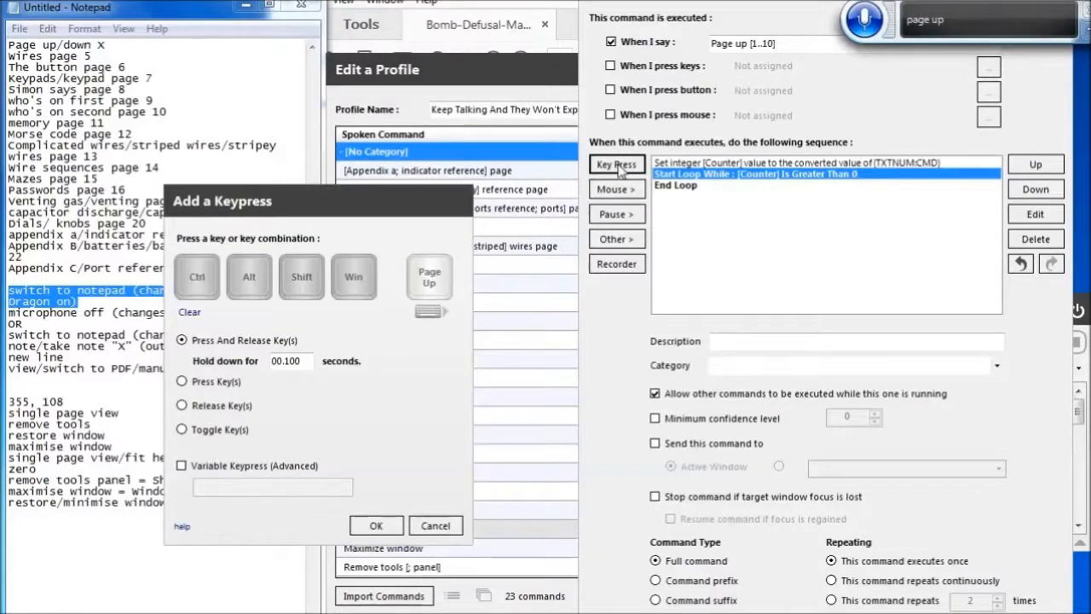
{"action": "left_click", "coordinate": [376, 525]}
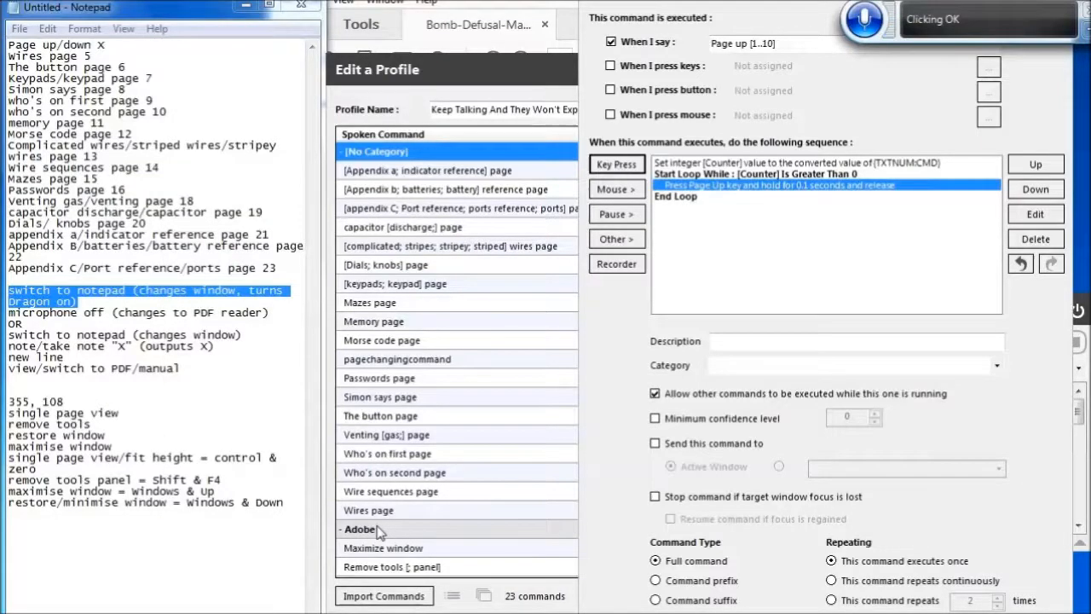
Add a 0.1-second pause after the Page Up key press inside the loop
{"action": "left_click", "coordinate": [616, 214]}
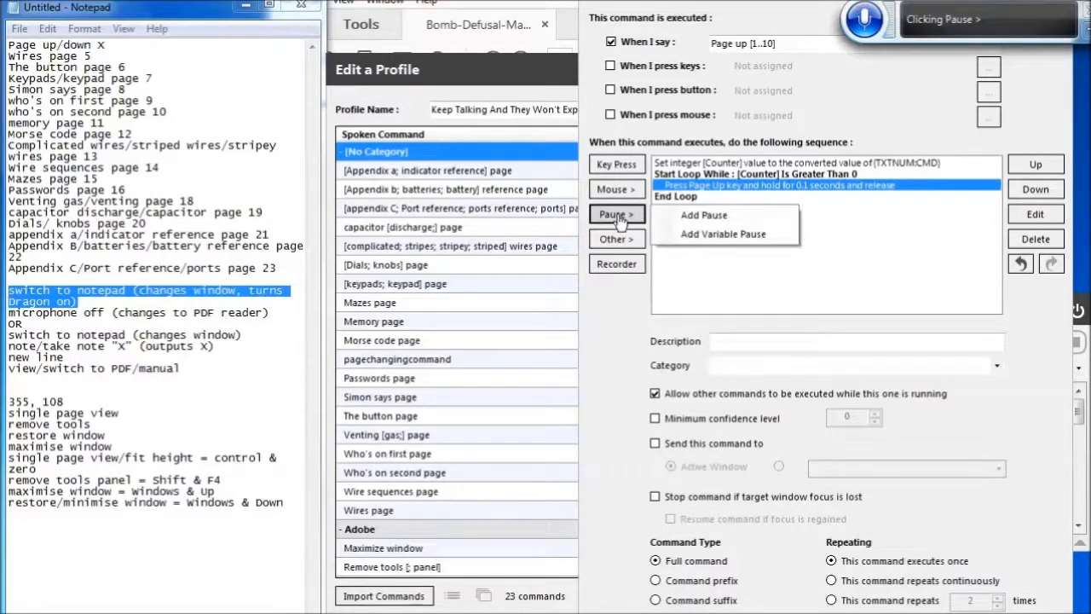
{"action": "left_click", "coordinate": [725, 220]}
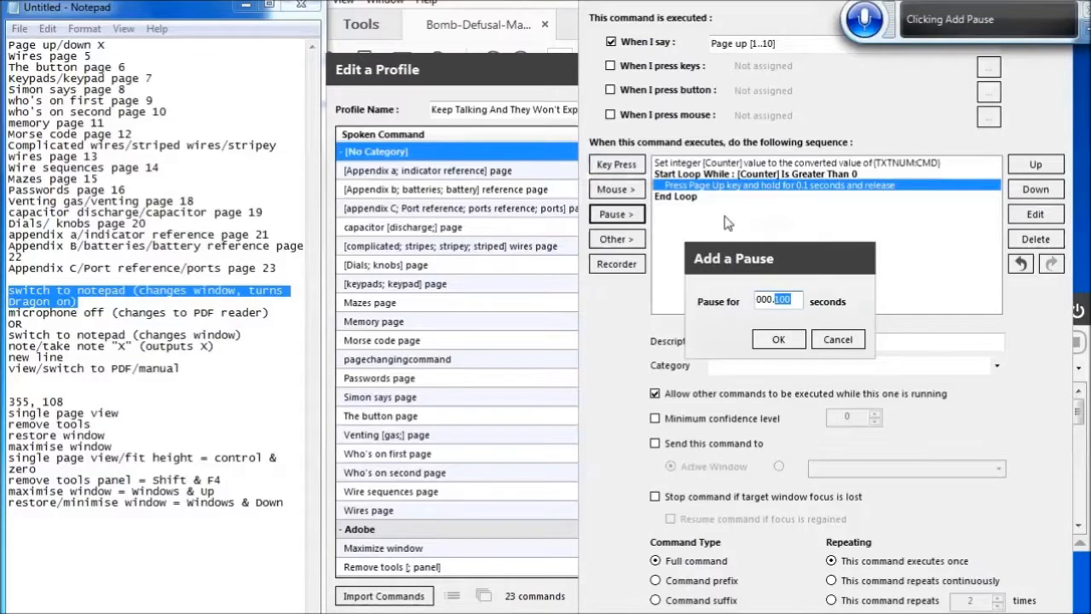
{"action": "left_click", "coordinate": [778, 338]}
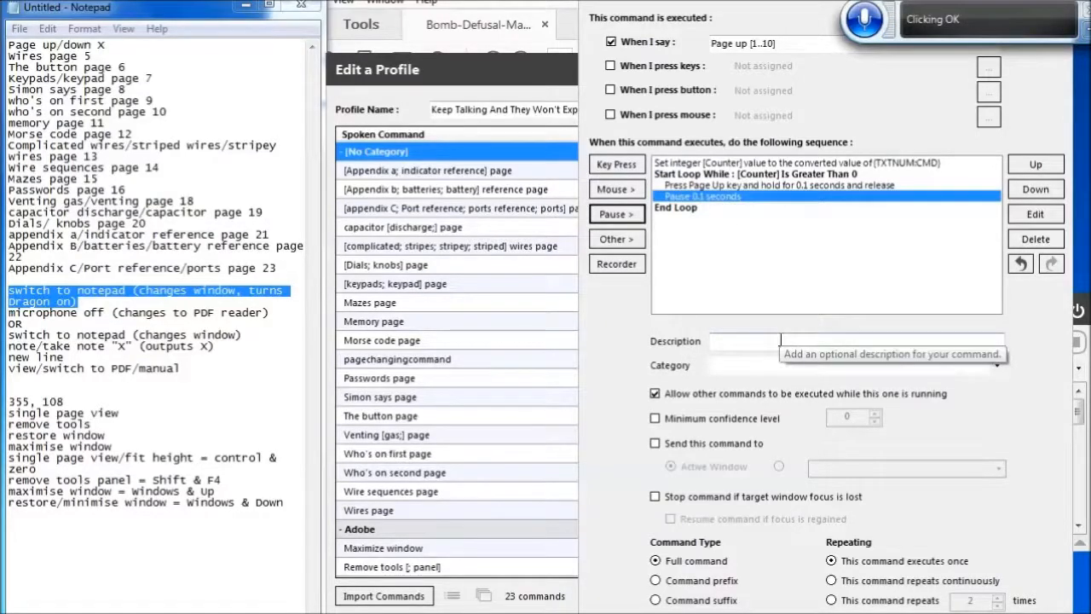
Start a Set an Integer Value action inside the loop for the variable Counter
{"action": "left_click", "coordinate": [617, 239]}
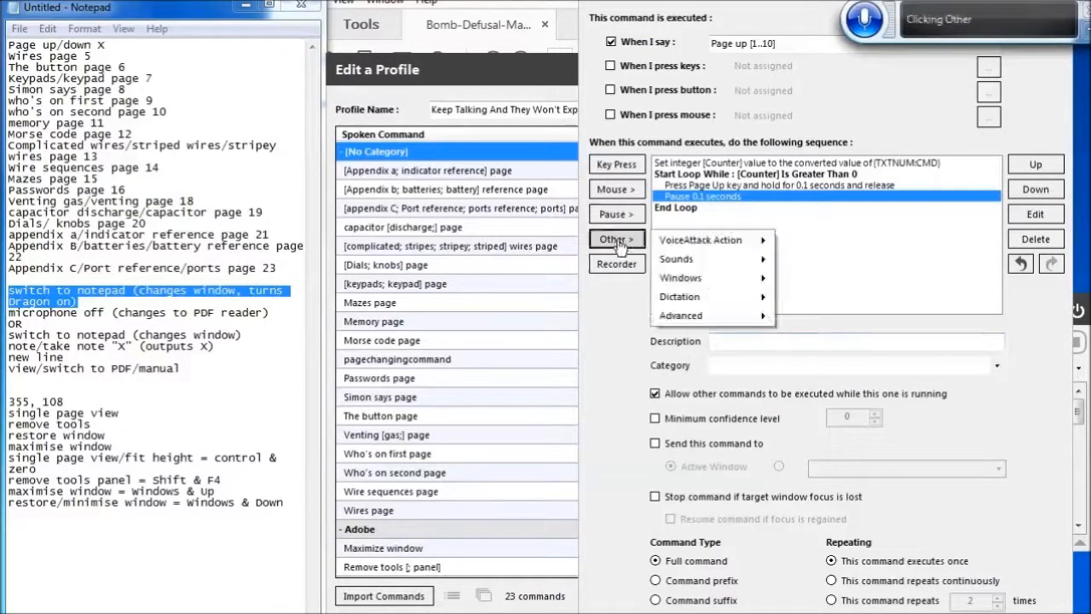
{"action": "key", "text": "Down"}
{"action": "key", "text": "Down"}
{"action": "key", "text": "Down"}
{"action": "key", "text": "Down"}
{"action": "key", "text": "Down"}
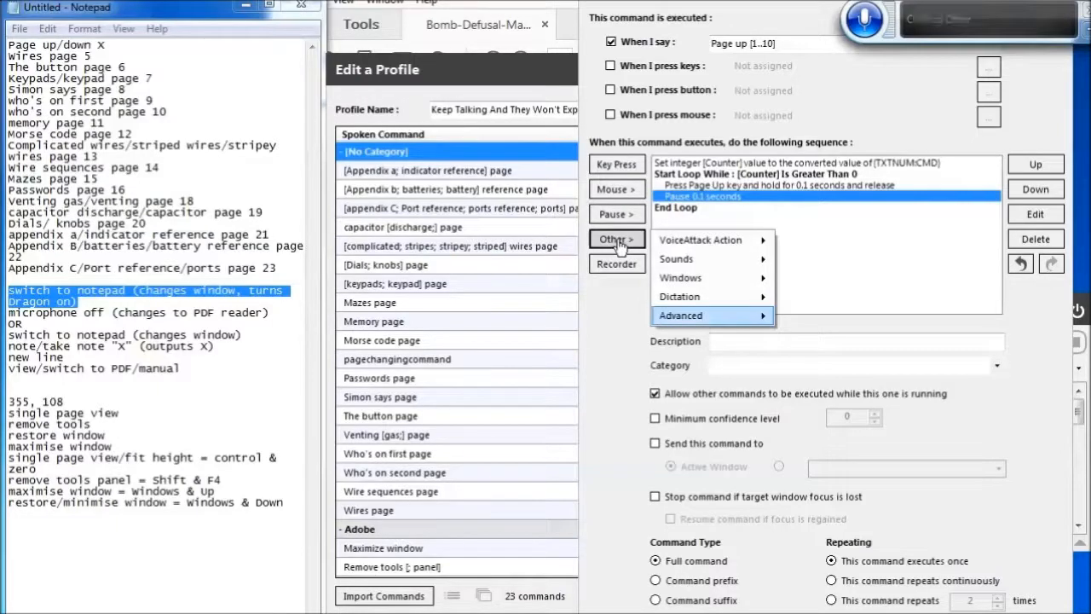
{"action": "key", "text": "Right"}
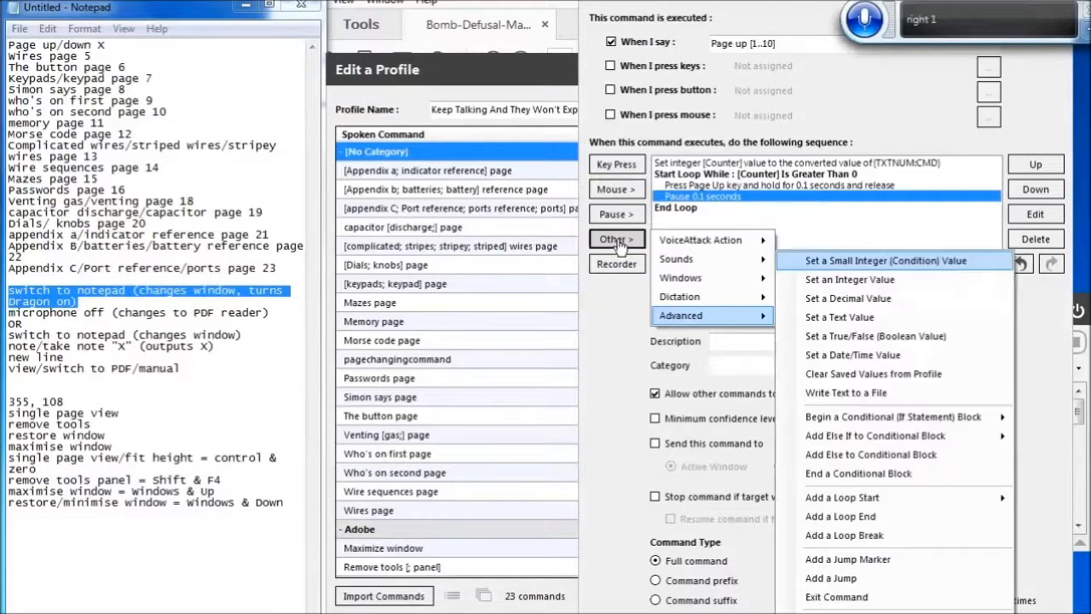
{"action": "key", "text": "Down"}
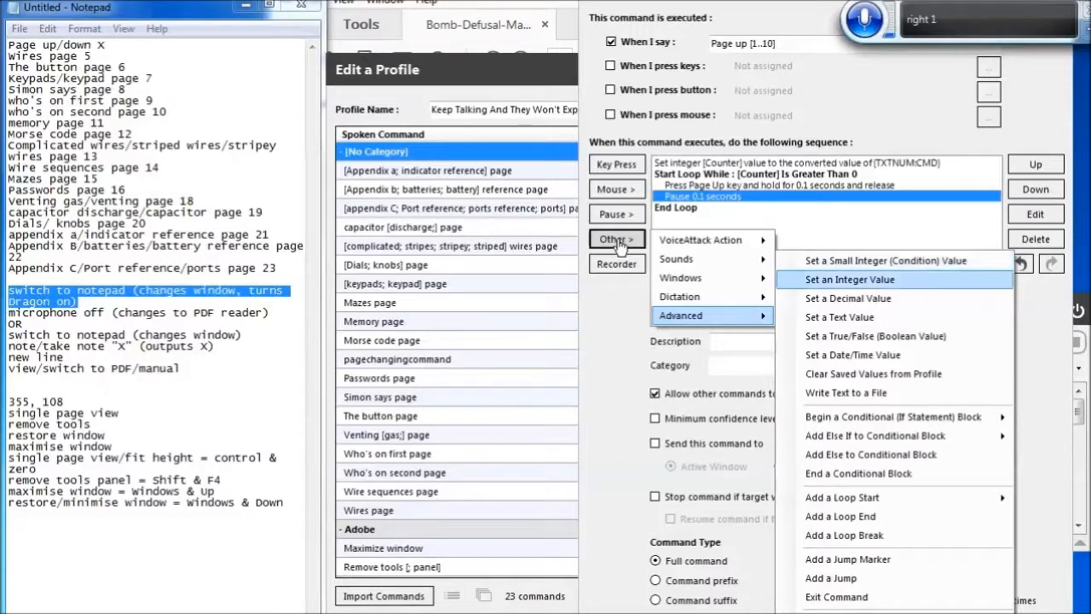
{"action": "key", "text": "Return"}
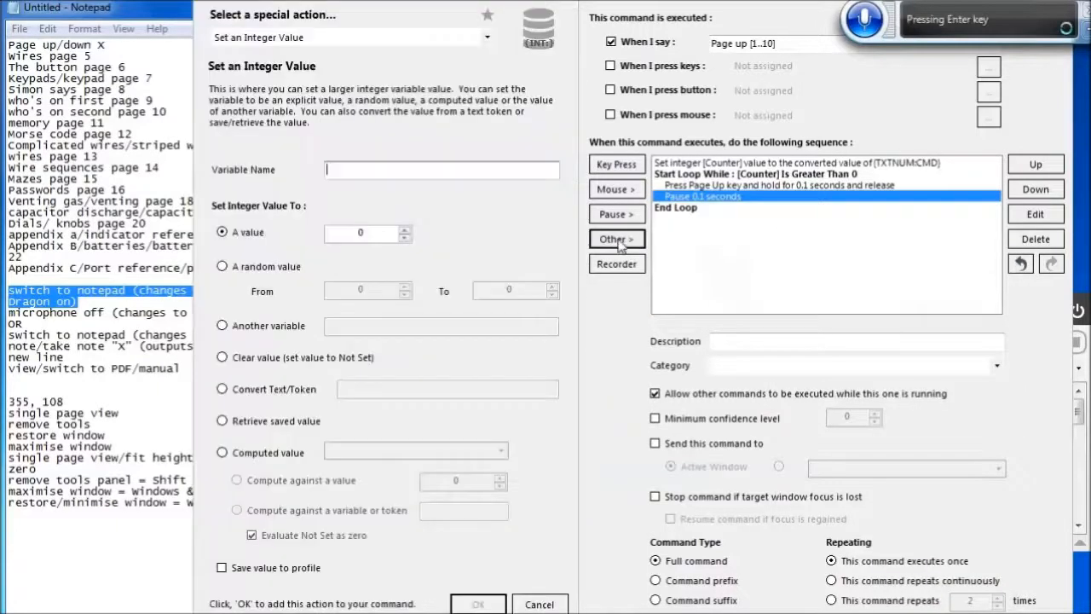
{"action": "type", "text": "Counter"}
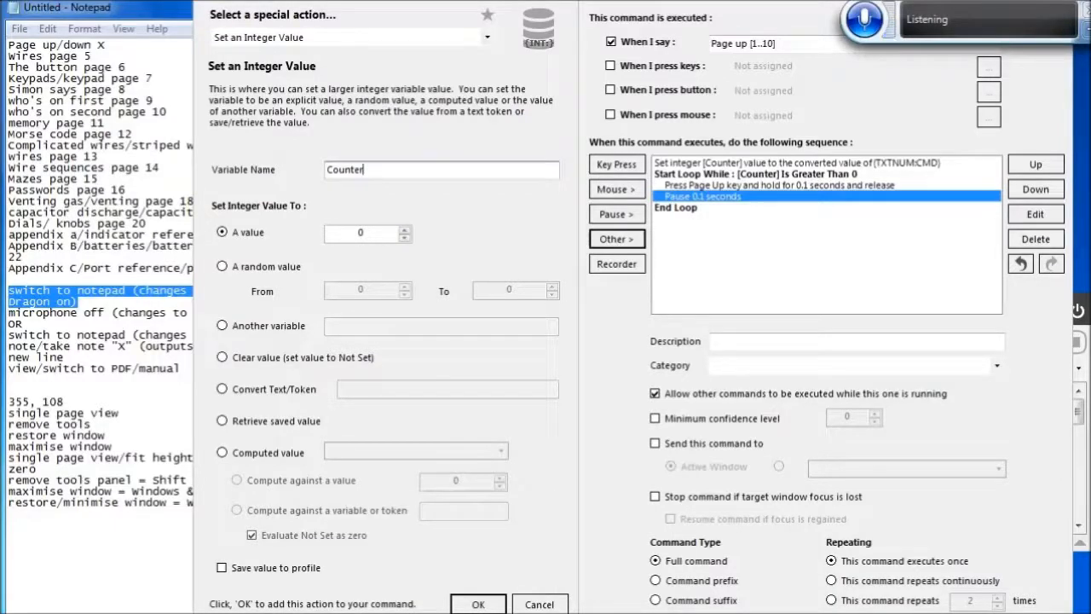
Set Counter to a computed value that subtracts 1 and add the action to the loop
{"action": "left_click", "coordinate": [267, 452]}
{"action": "key", "text": "Tab"}
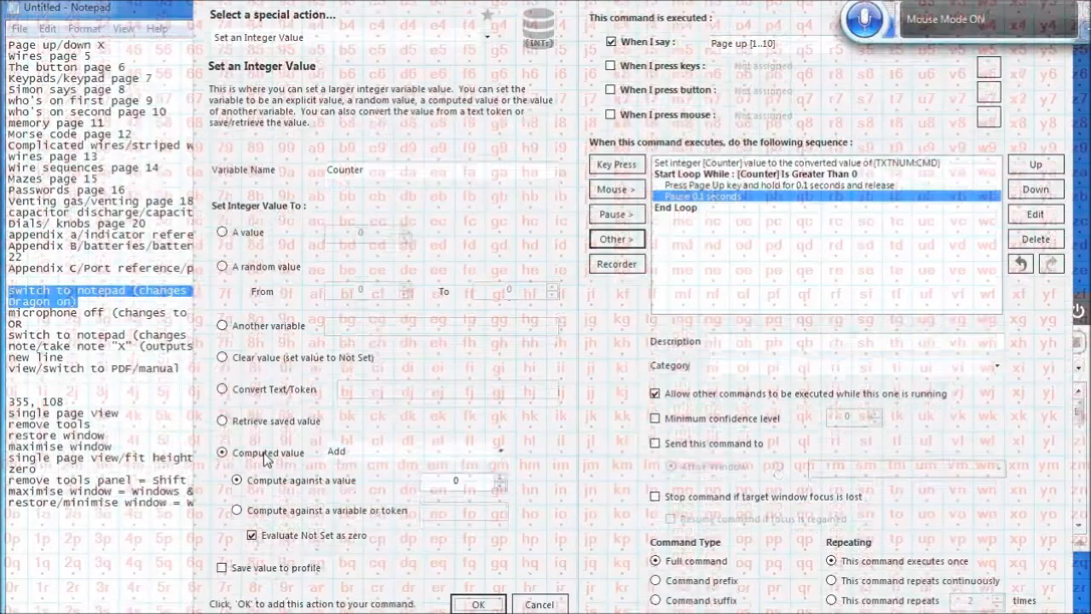
{"action": "left_click", "coordinate": [499, 451]}
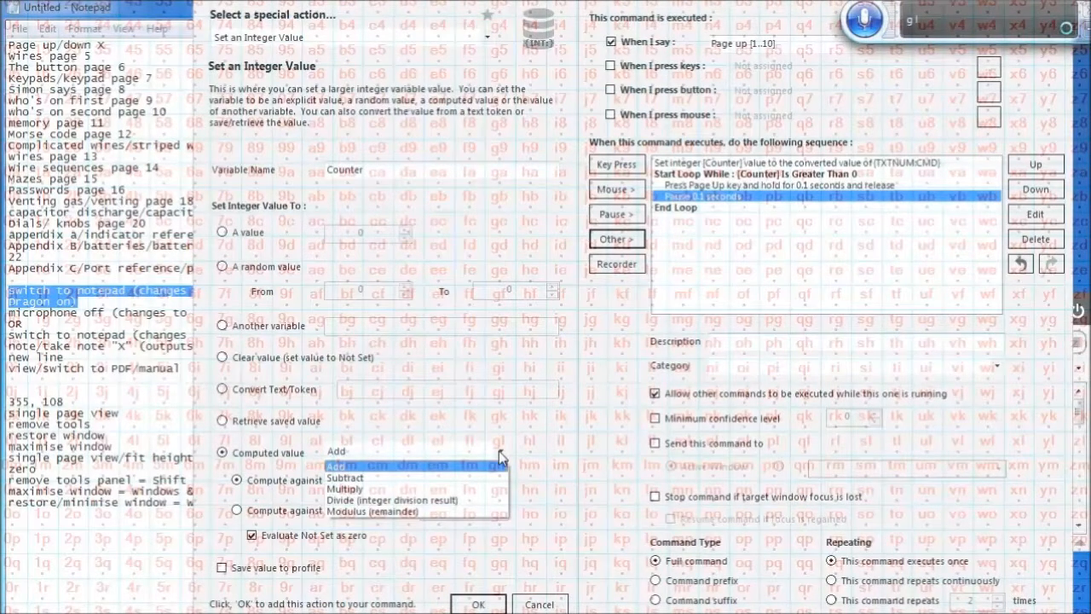
{"action": "key", "text": "Down"}
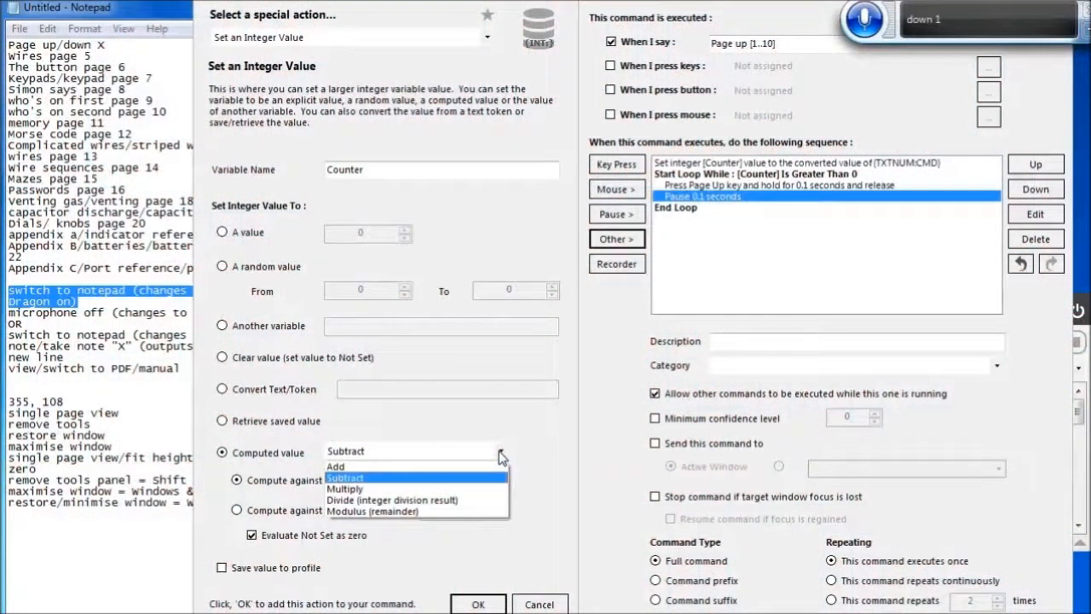
{"action": "key", "text": "Return"}
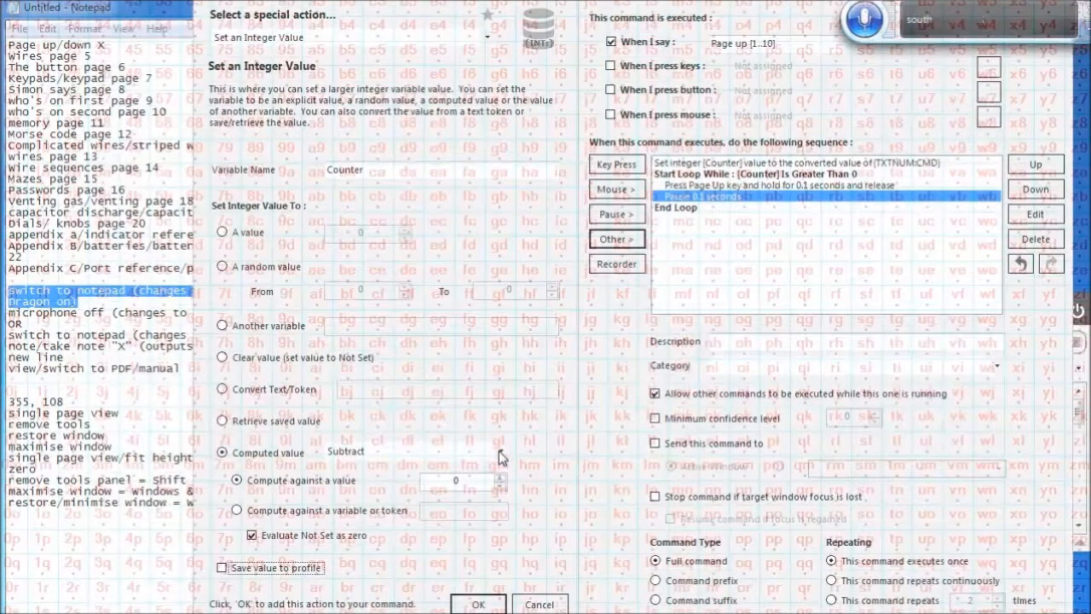
{"action": "left_click", "coordinate": [469, 478]}
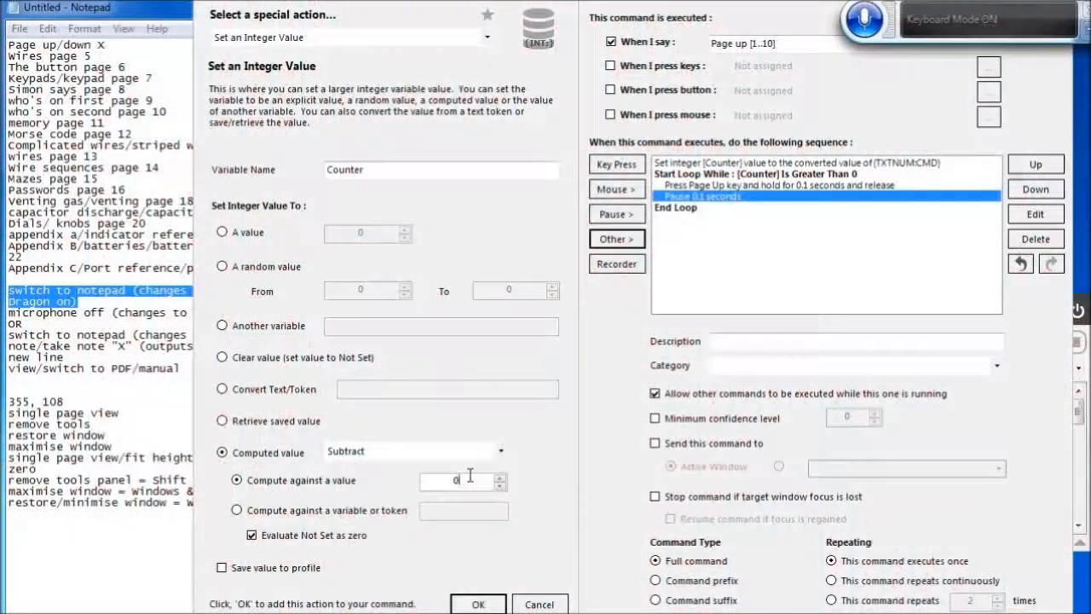
{"action": "key", "text": "BackSpace"}
{"action": "type", "text": "1"}
{"action": "left_click", "coordinate": [479, 603]}
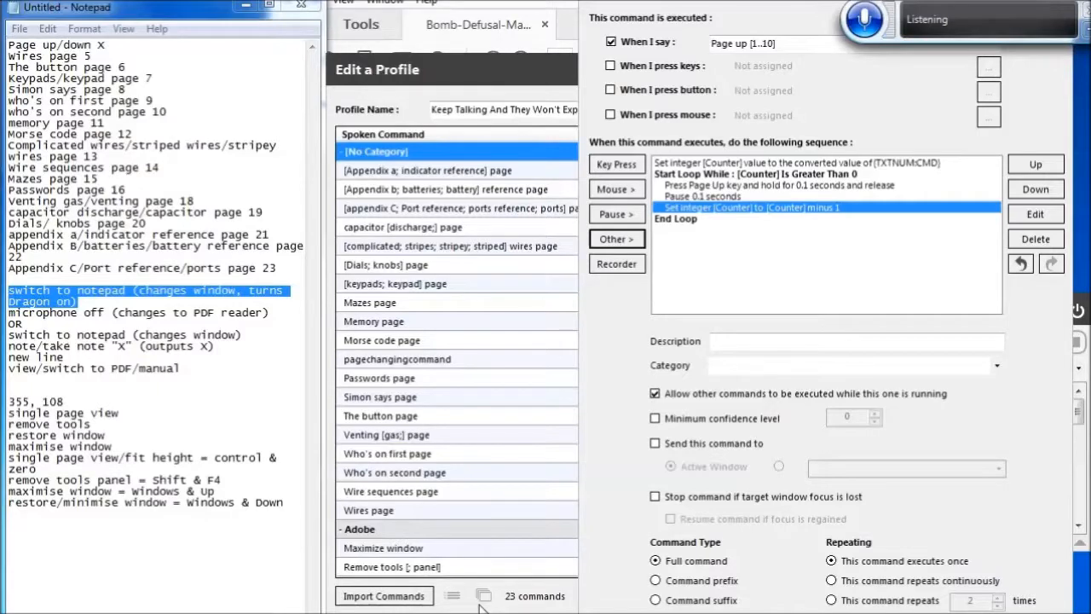
Save the Page up [1..10] command and duplicate it in the profile
{"action": "key", "text": "Return"}
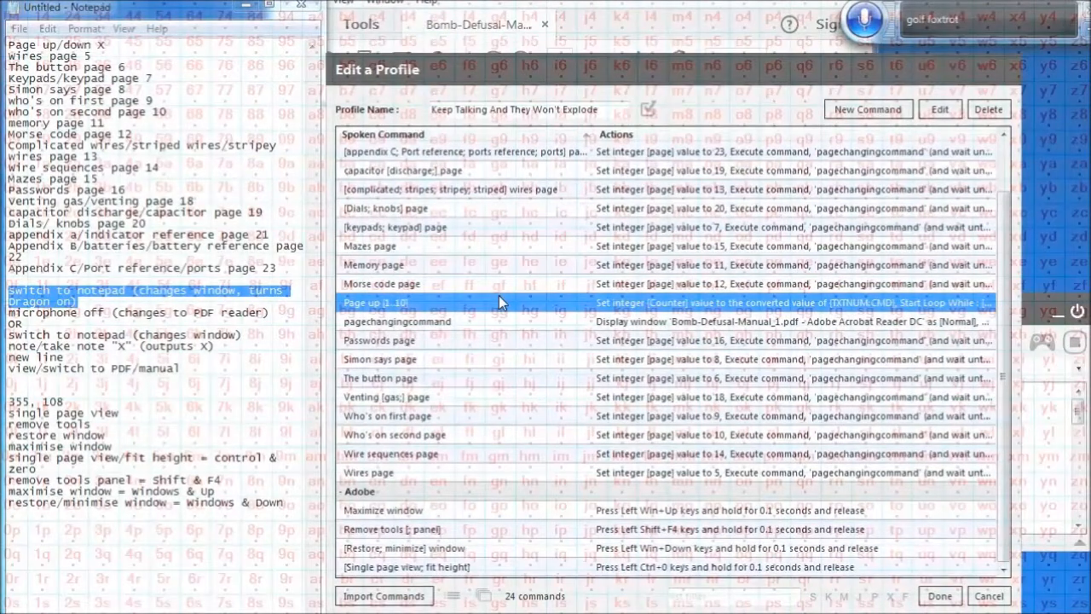
{"action": "right_click", "coordinate": [498, 295]}
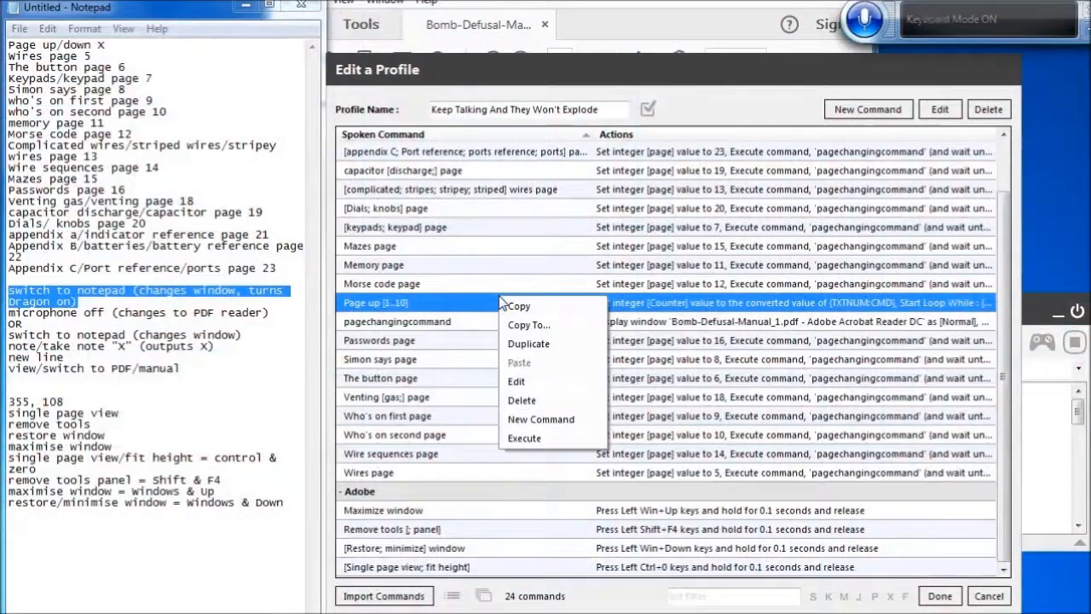
{"action": "left_click", "coordinate": [554, 346]}
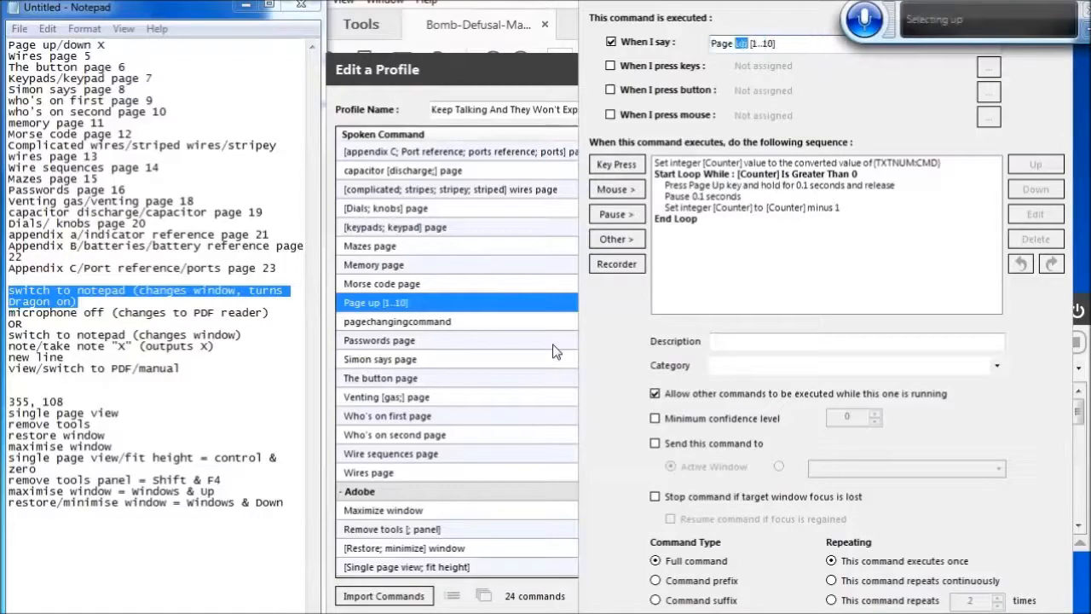
Change the duplicate command's spoken phrase to Page down [1..10]
{"action": "key", "text": "BackSpace"}
{"action": "type", "text": "down"}
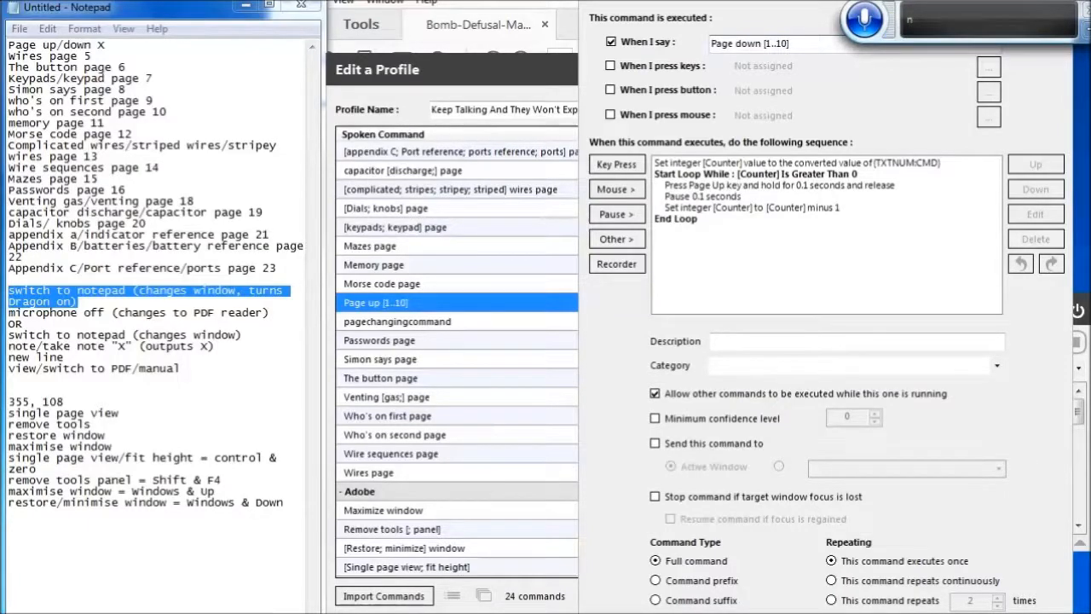
Replace the loop's key press with the Page Down key and save the command
{"action": "key", "text": "Tab"}
{"action": "key", "text": "Tab"}
{"action": "key", "text": "Tab"}
{"action": "key", "text": "Tab"}
{"action": "key", "text": "Tab"}
{"action": "key", "text": "Tab"}
{"action": "key", "text": "Tab"}
{"action": "key", "text": "Tab"}
{"action": "key", "text": "Tab"}
{"action": "key", "text": "Tab"}
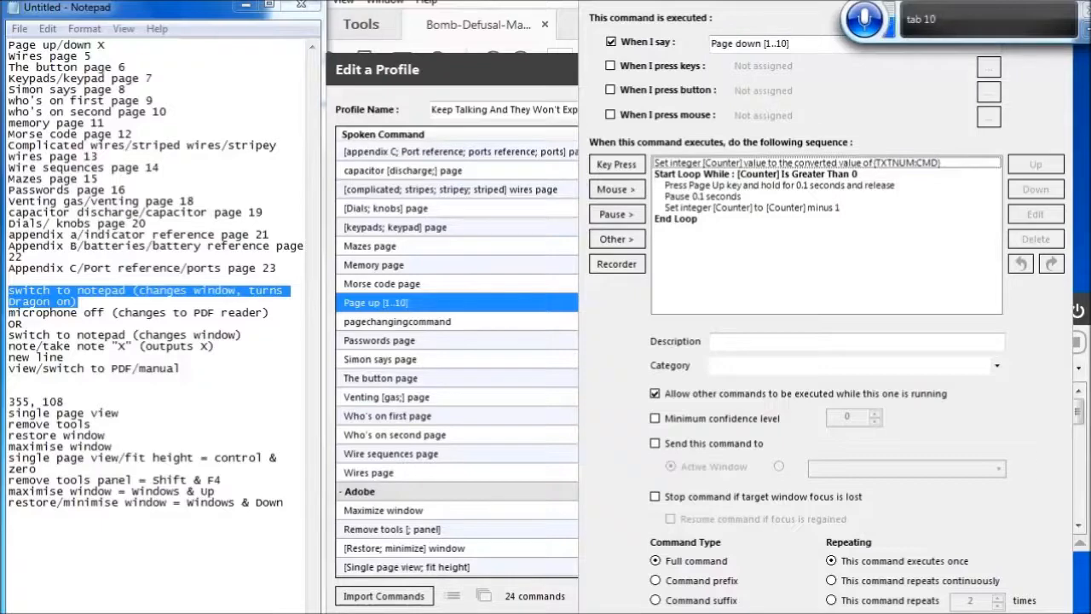
{"action": "key", "text": "Down"}
{"action": "key", "text": "Down"}
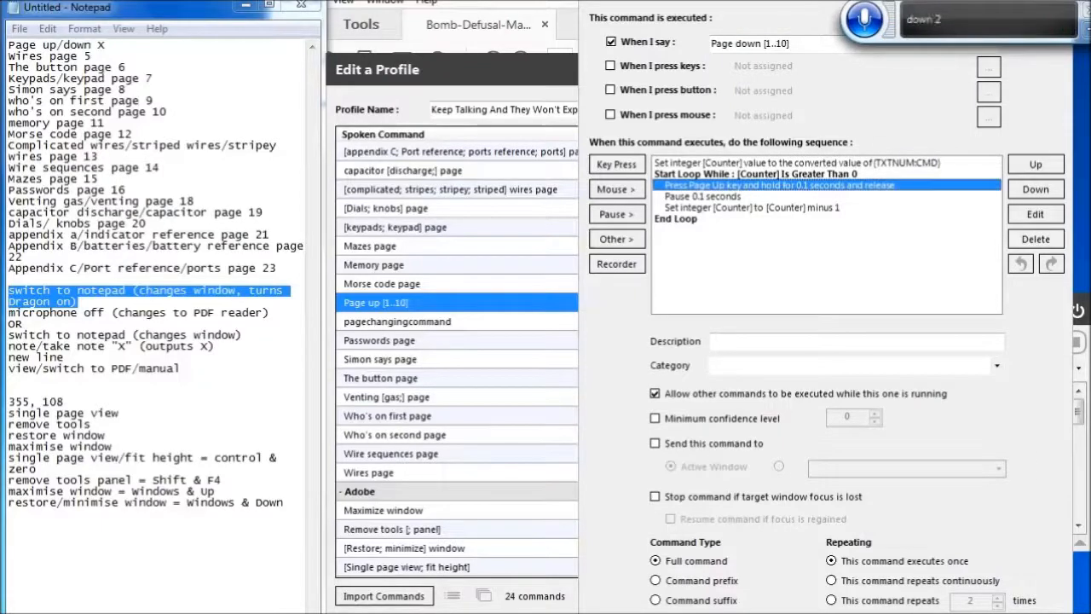
{"action": "key", "text": "Return"}
{"action": "key", "text": "Page_Down"}
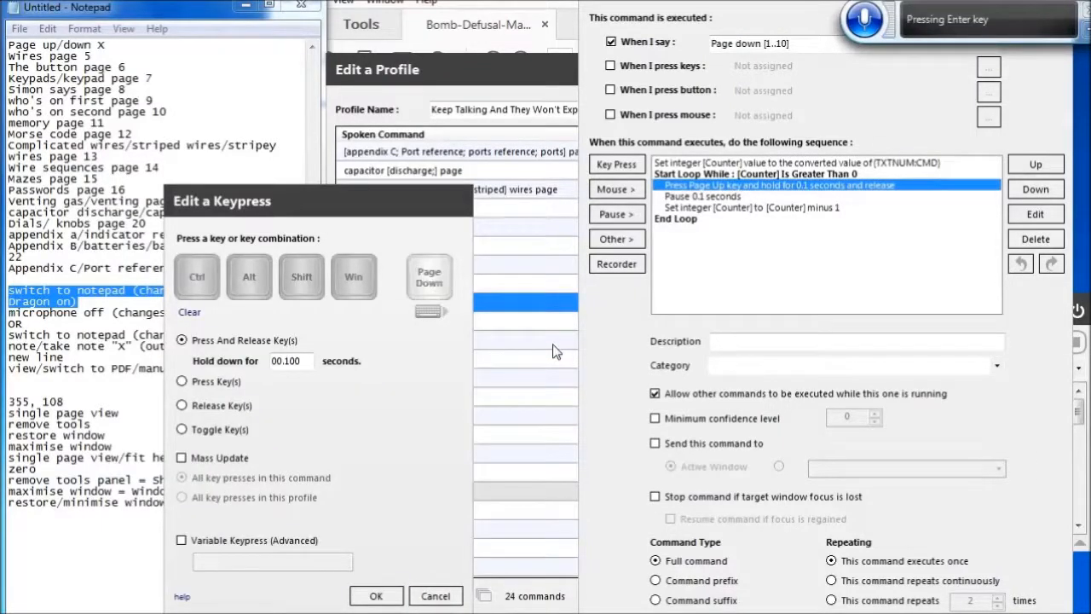
{"action": "left_click", "coordinate": [379, 596]}
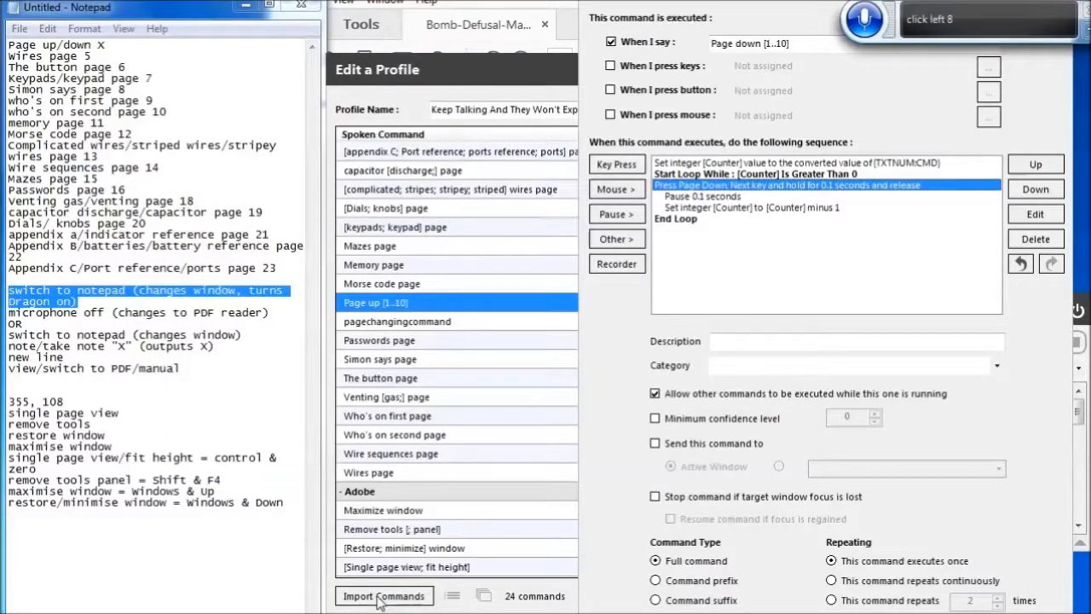
{"action": "key", "text": "Return"}
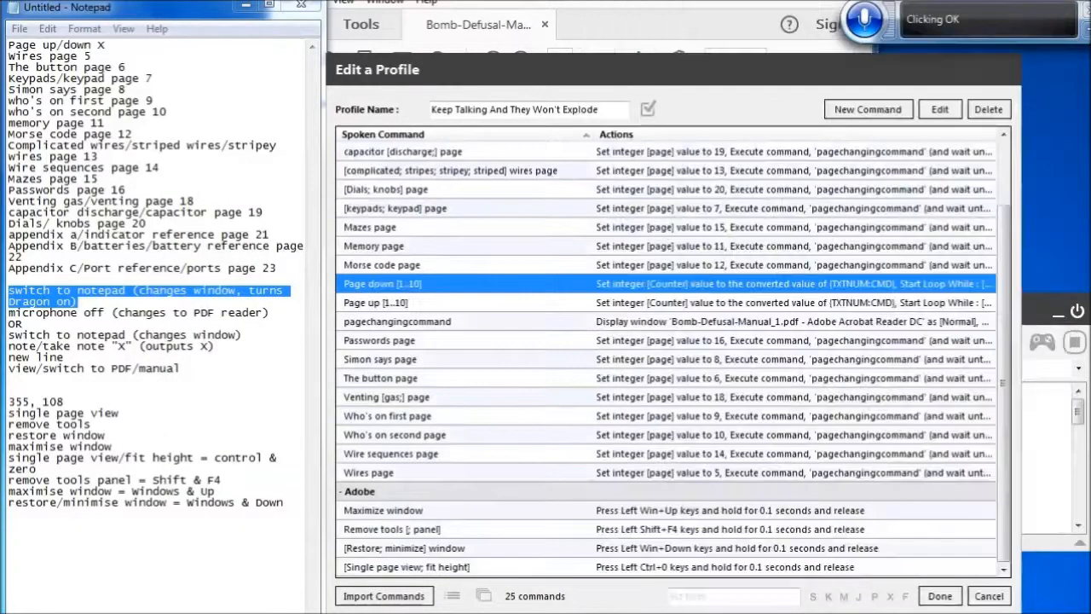
Close the profile editor and toggle voice listening off
{"action": "left_click", "coordinate": [940, 596]}
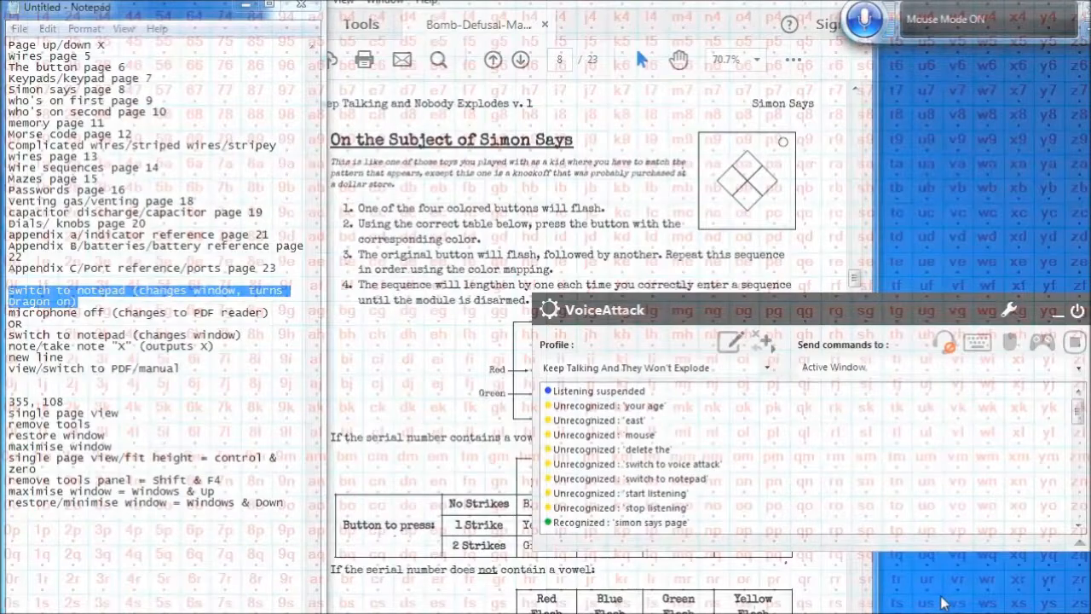
{"action": "left_click", "coordinate": [943, 344]}
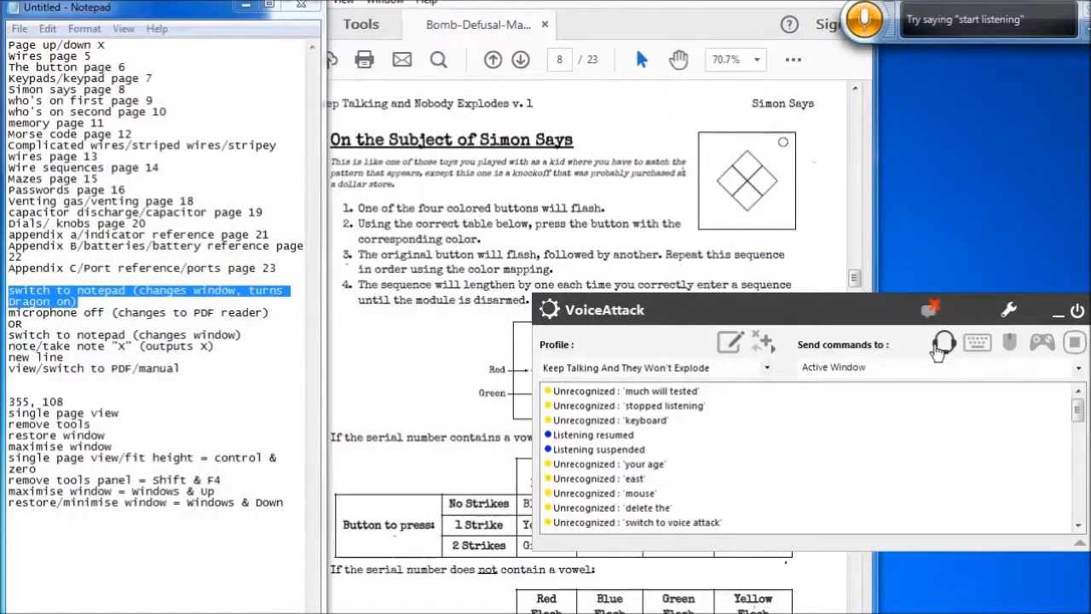
Switch to the Bomb Defusal Manual PDF and jump to page 5
{"action": "key", "text": "alt+Tab"}
{"action": "left_click", "coordinate": [569, 59]}
{"action": "type", "text": "5"}
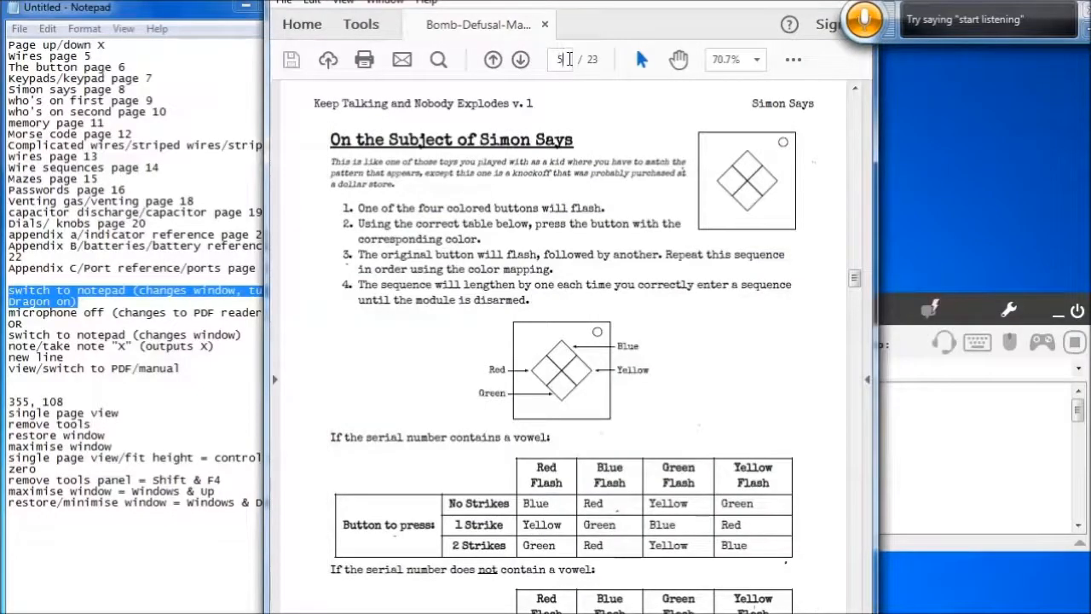
{"action": "key", "text": "Return"}
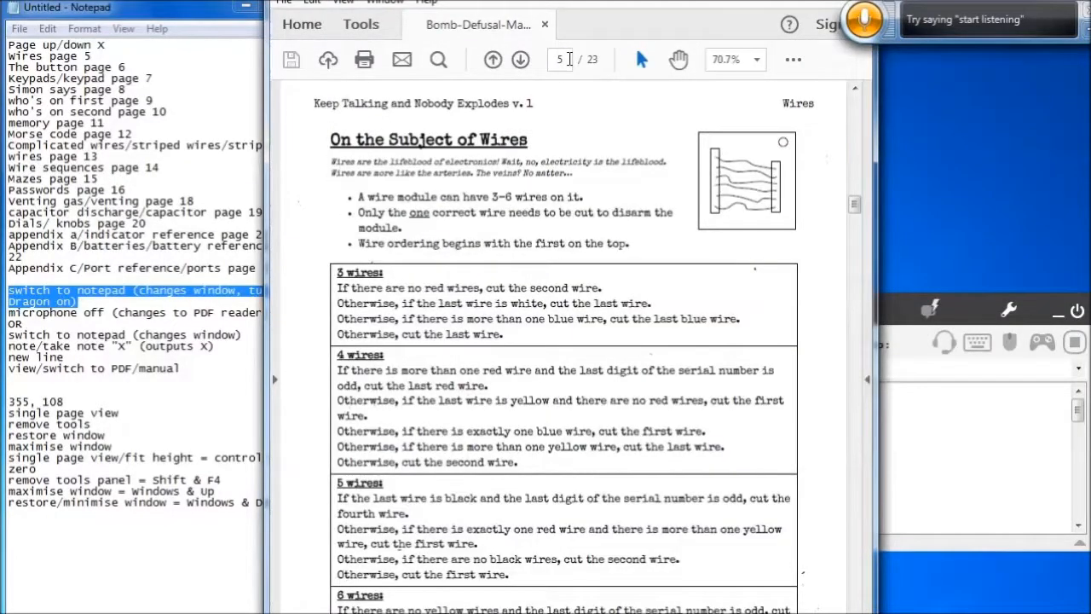
Fit the page to the window height and toggle the tools panel open and closed again
{"action": "key", "text": "ctrl+0"}
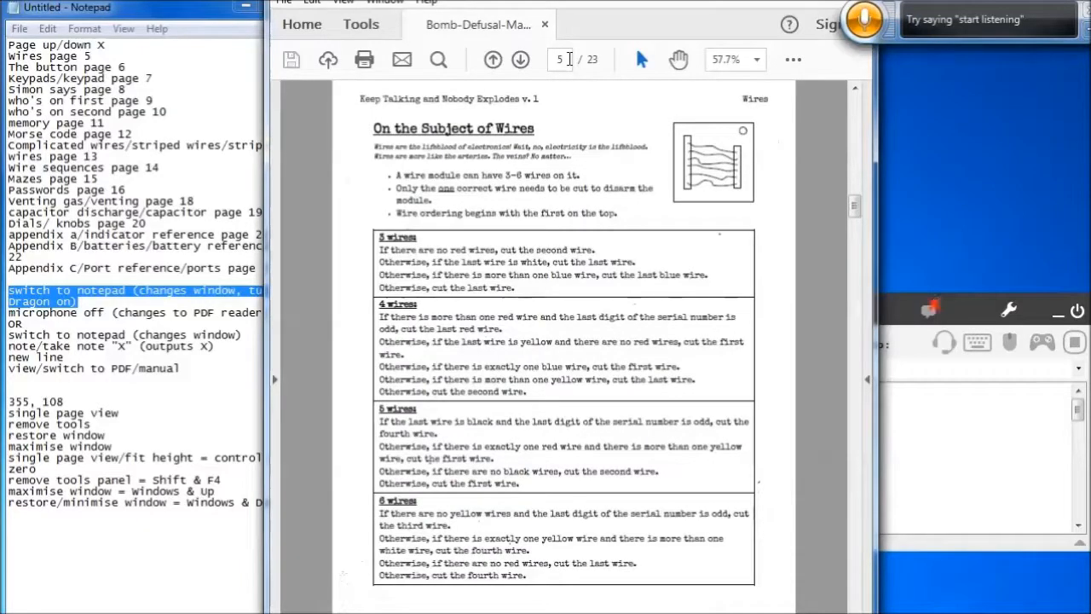
{"action": "key", "text": "shift+F4"}
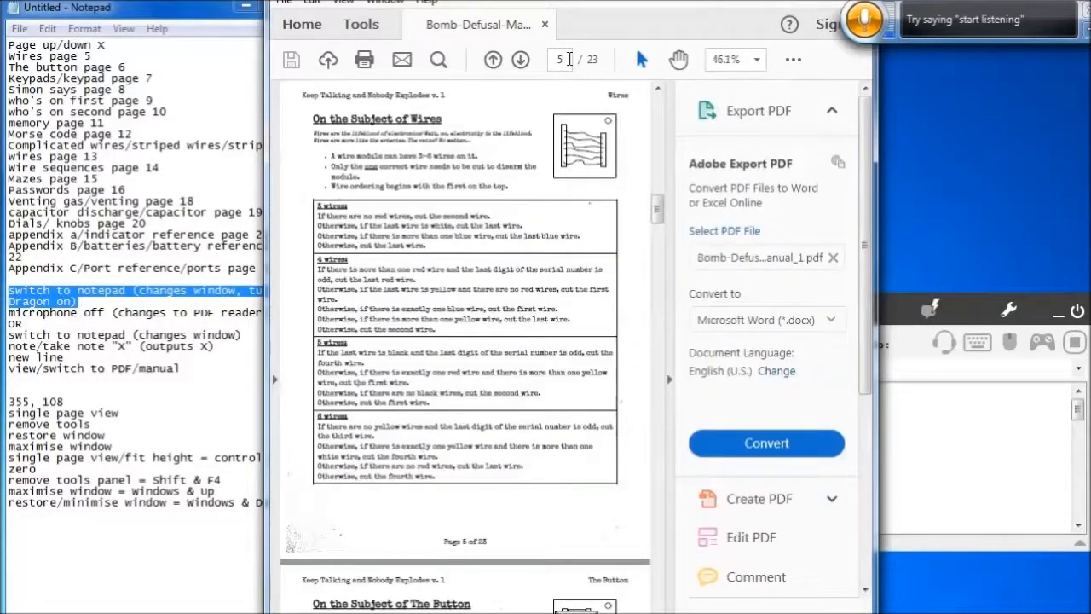
{"action": "key", "text": "shift+F4"}
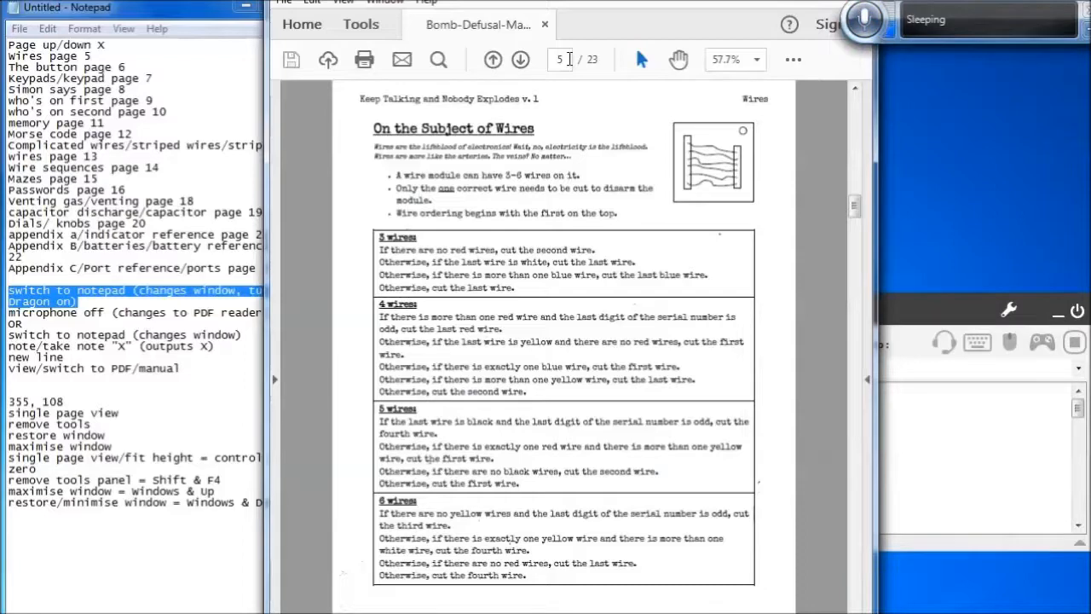
Jump to page 20 of the manual
{"action": "double_click", "coordinate": [569, 59]}
{"action": "type", "text": "20"}
{"action": "key", "text": "Return"}
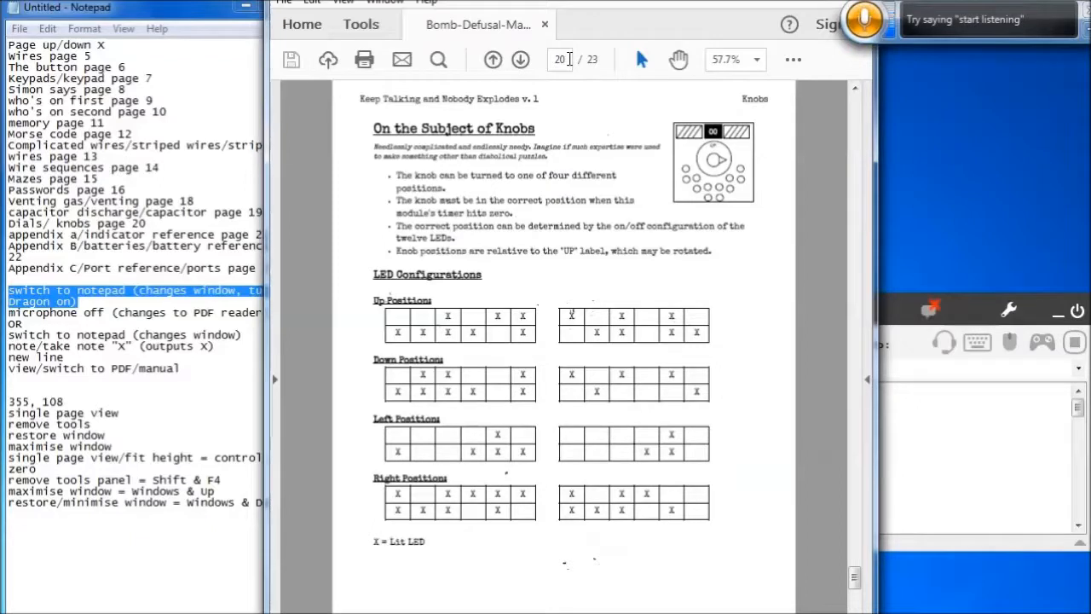
Jump to page 23 of the manual
{"action": "left_click", "coordinate": [570, 59]}
{"action": "type", "text": "23"}
{"action": "key", "text": "Return"}
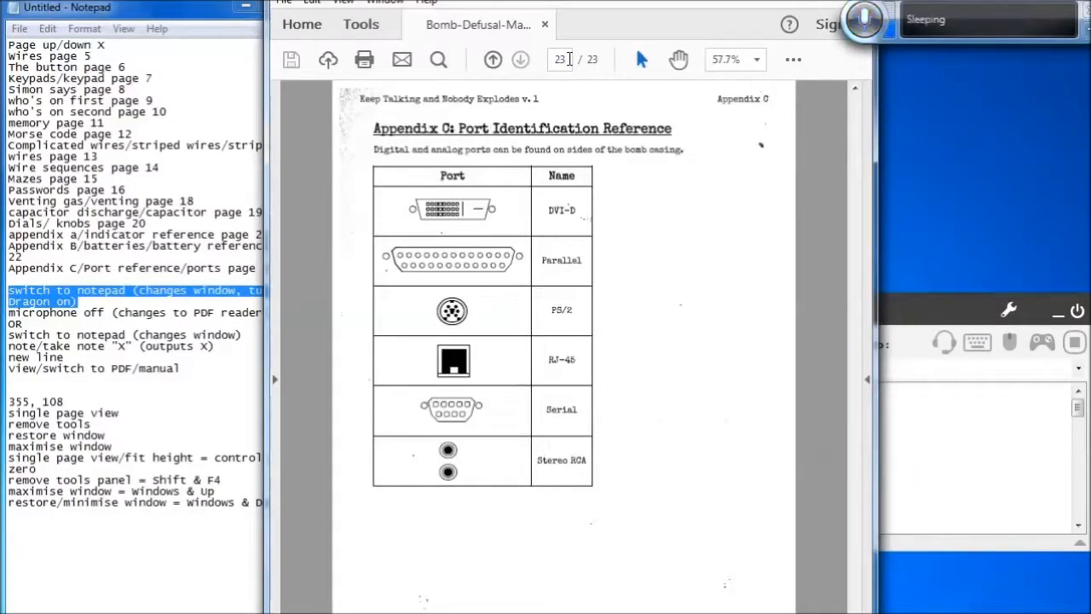
Jump to page 12 of the manual and cancel the open Cursor key movements command editor
{"action": "left_click", "coordinate": [569, 59]}
{"action": "type", "text": "12"}
{"action": "key", "text": "Return"}
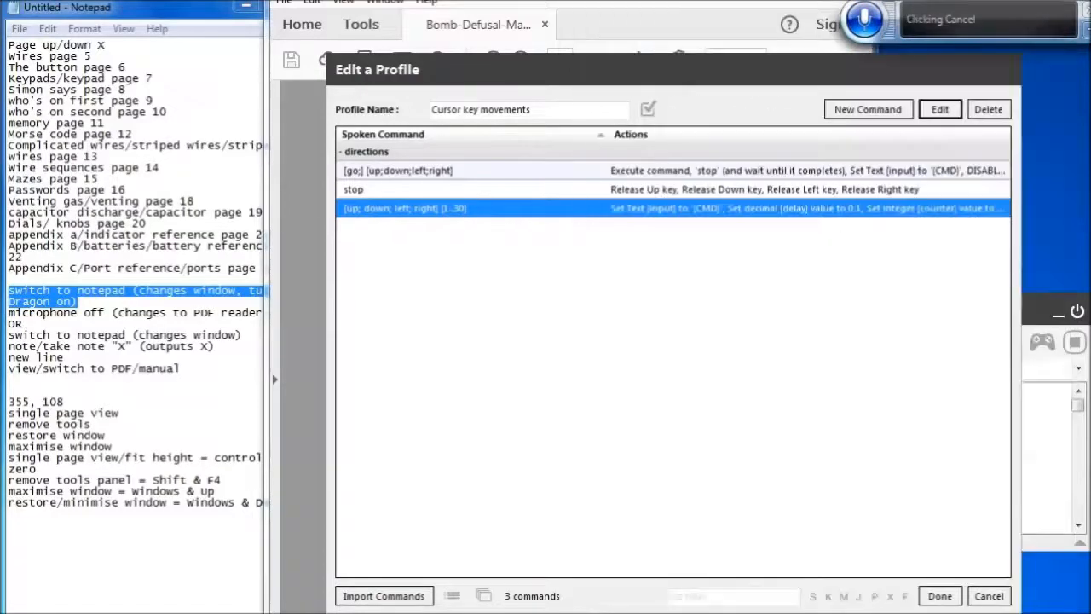
{"action": "left_click", "coordinate": [991, 602]}
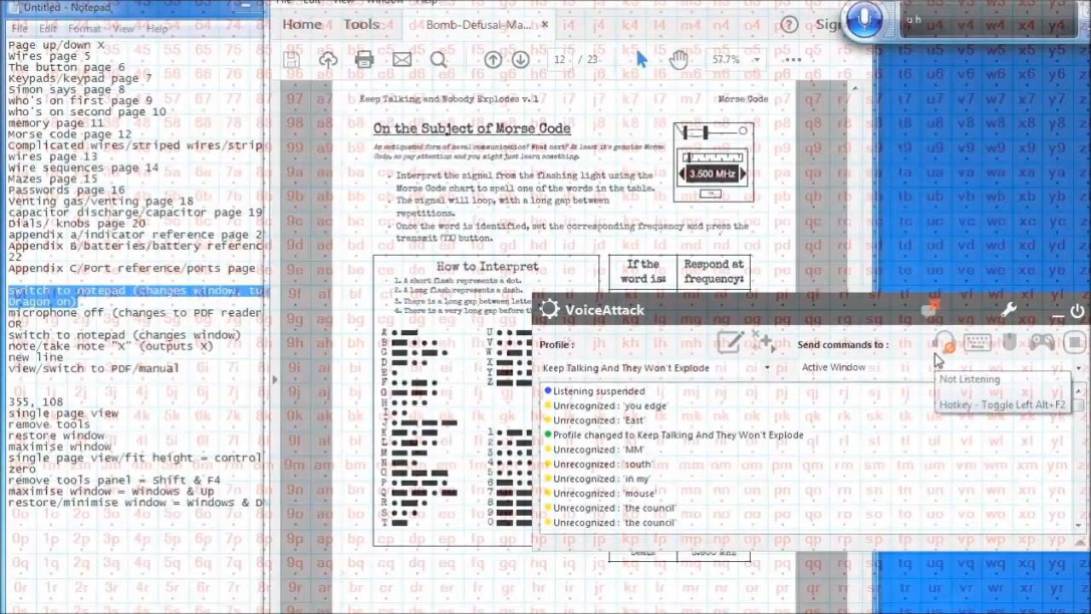
Open the profile editor and the Page up [1..10] command for editing
{"action": "left_click", "coordinate": [729, 342]}
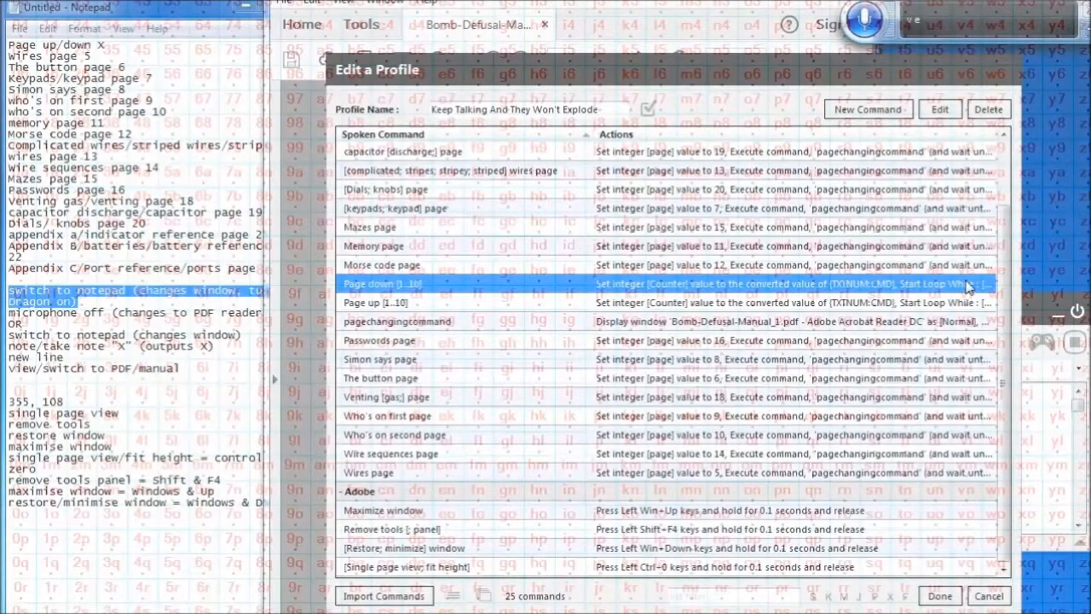
{"action": "key", "text": "t"}
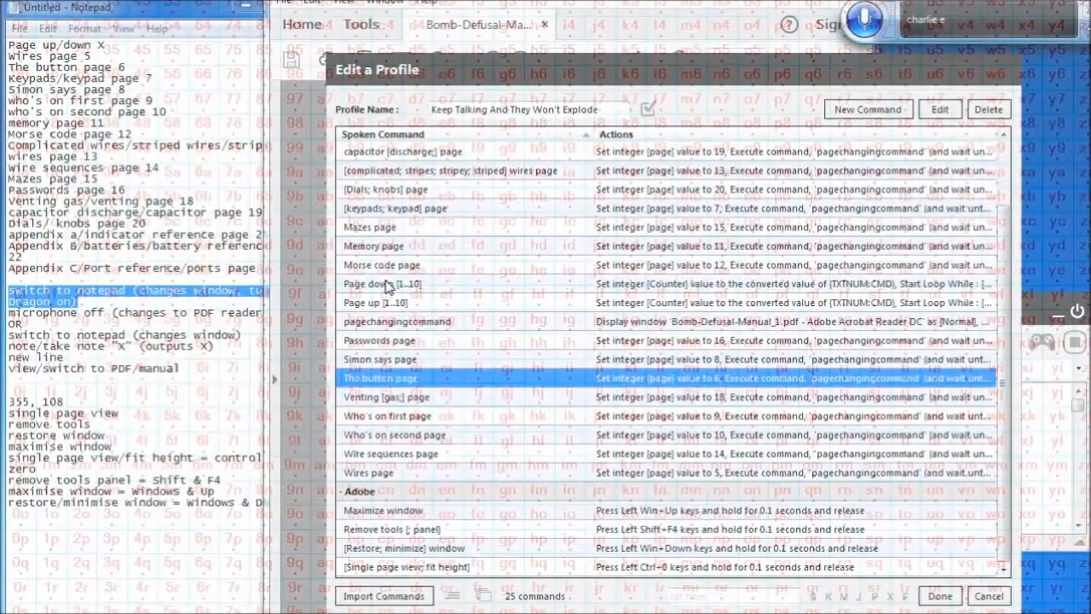
{"action": "key", "text": "Page_Down"}
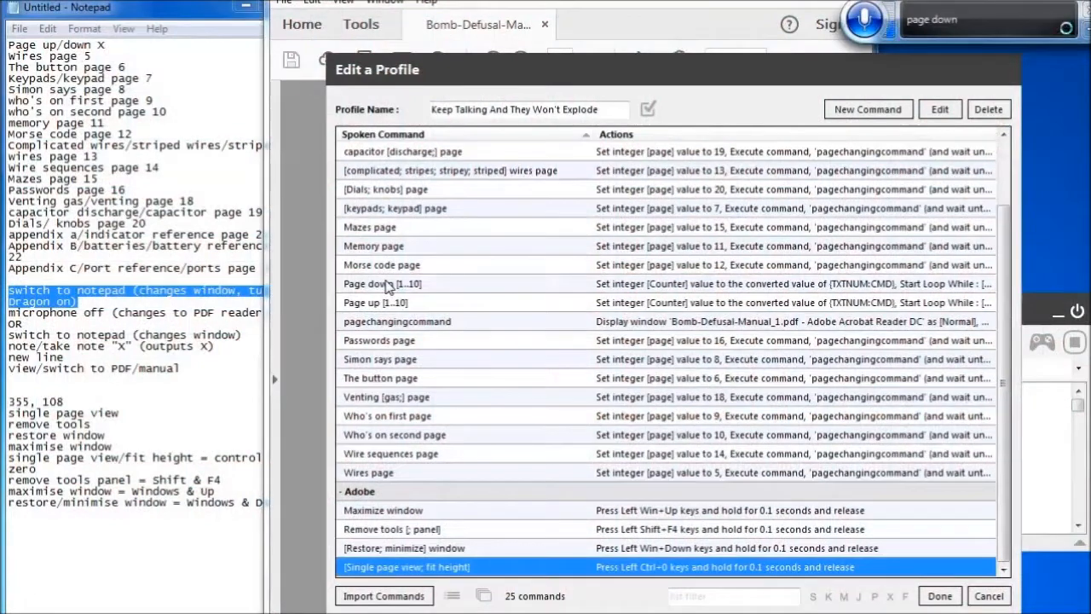
{"action": "key", "text": "p"}
{"action": "key", "text": "p"}
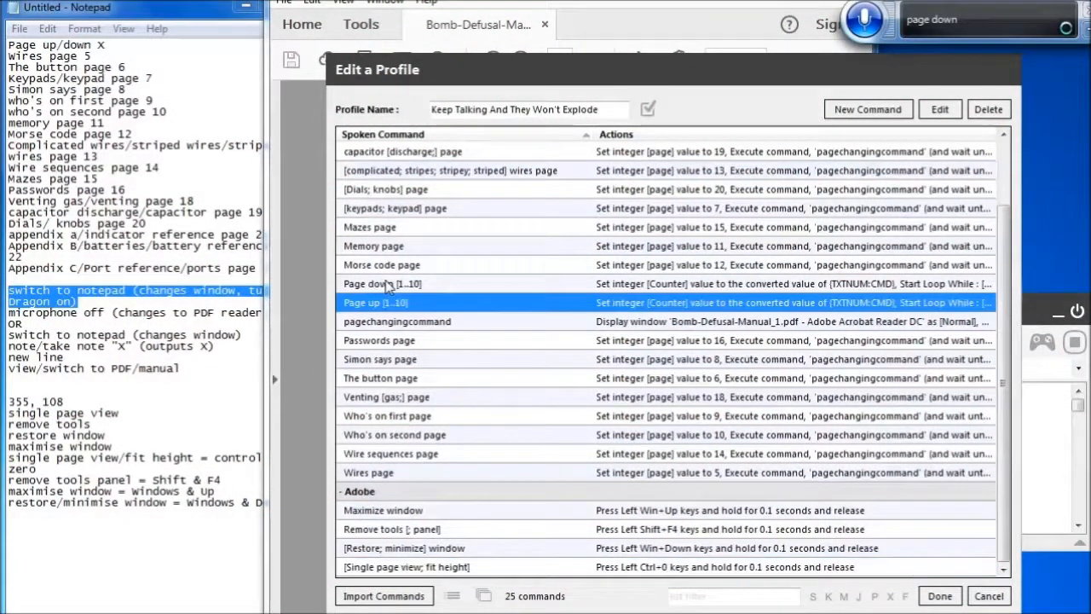
{"action": "key", "text": "Return"}
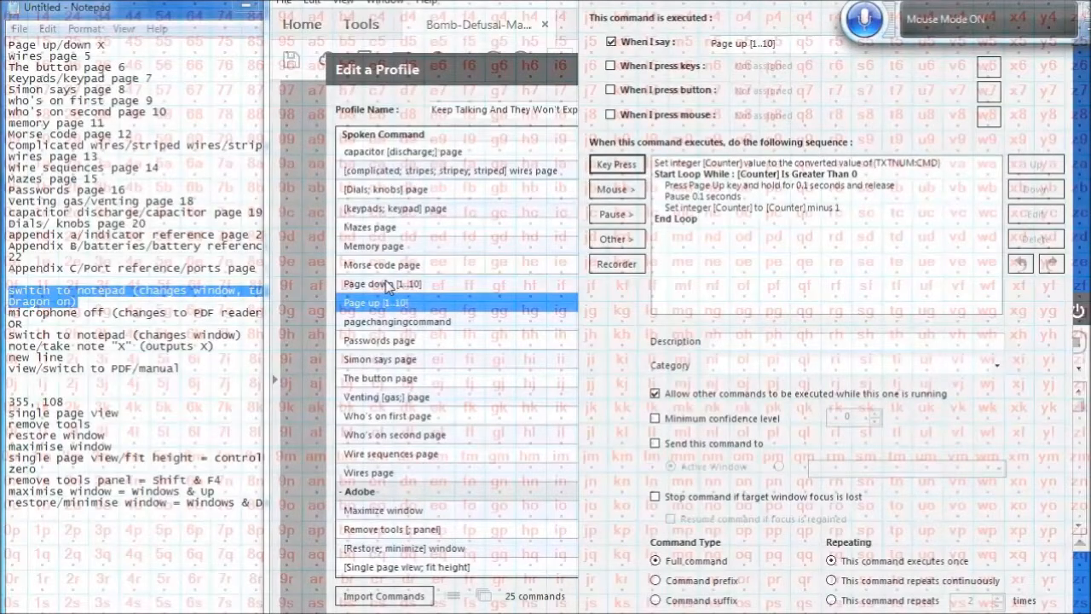
Add a Set a Text Value action that stores {CMD} in a variable named input
{"action": "left_click", "coordinate": [622, 245]}
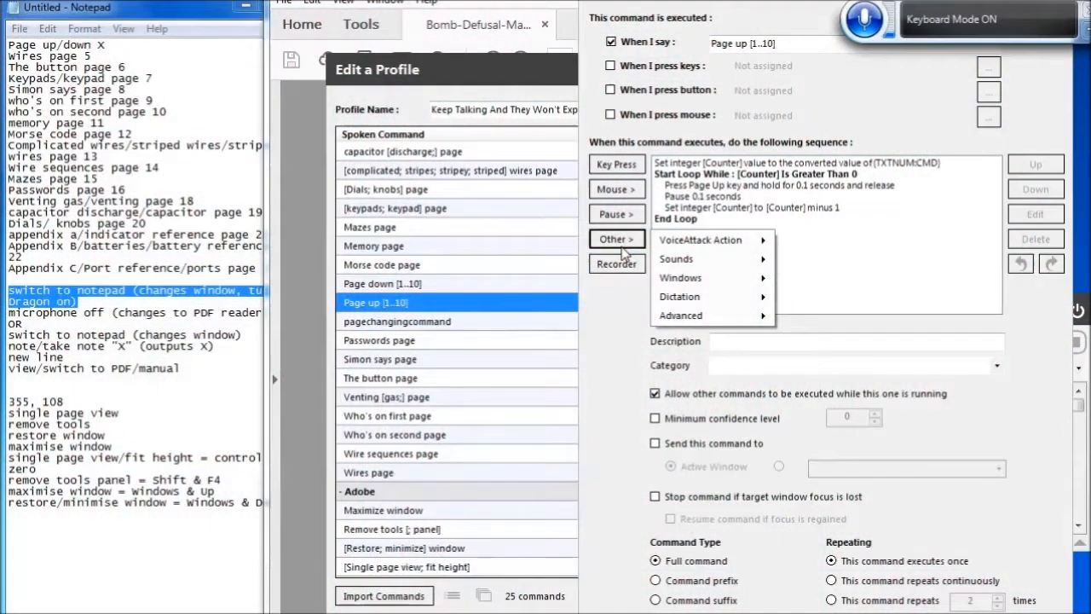
{"action": "key", "text": "Down"}
{"action": "key", "text": "Down"}
{"action": "key", "text": "Down"}
{"action": "key", "text": "Down"}
{"action": "key", "text": "Down"}
{"action": "key", "text": "Right"}
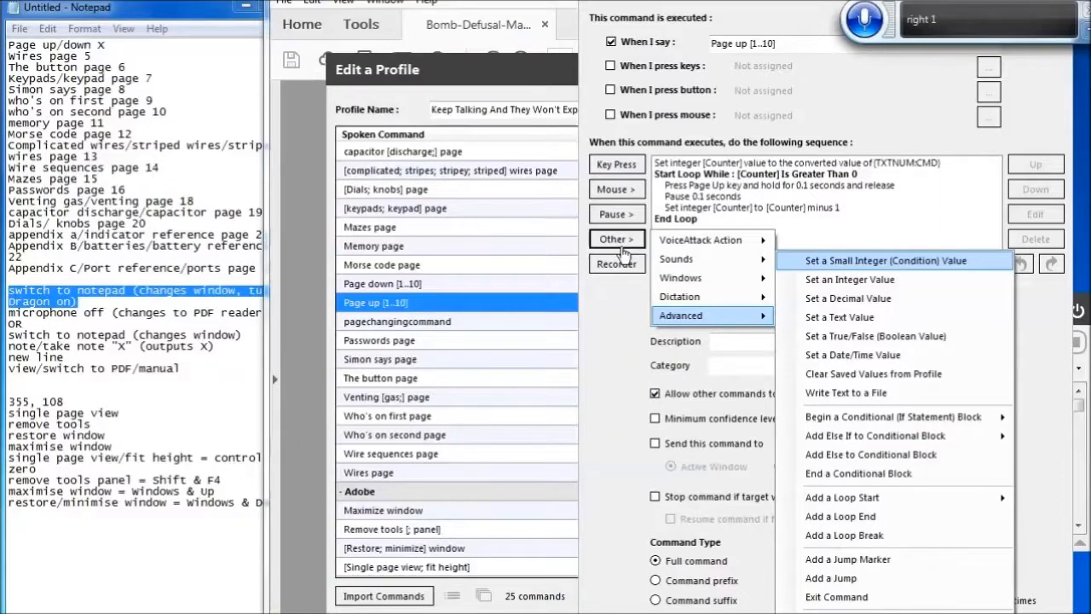
{"action": "key", "text": "Down"}
{"action": "key", "text": "Down"}
{"action": "key", "text": "Down"}
{"action": "key", "text": "Return"}
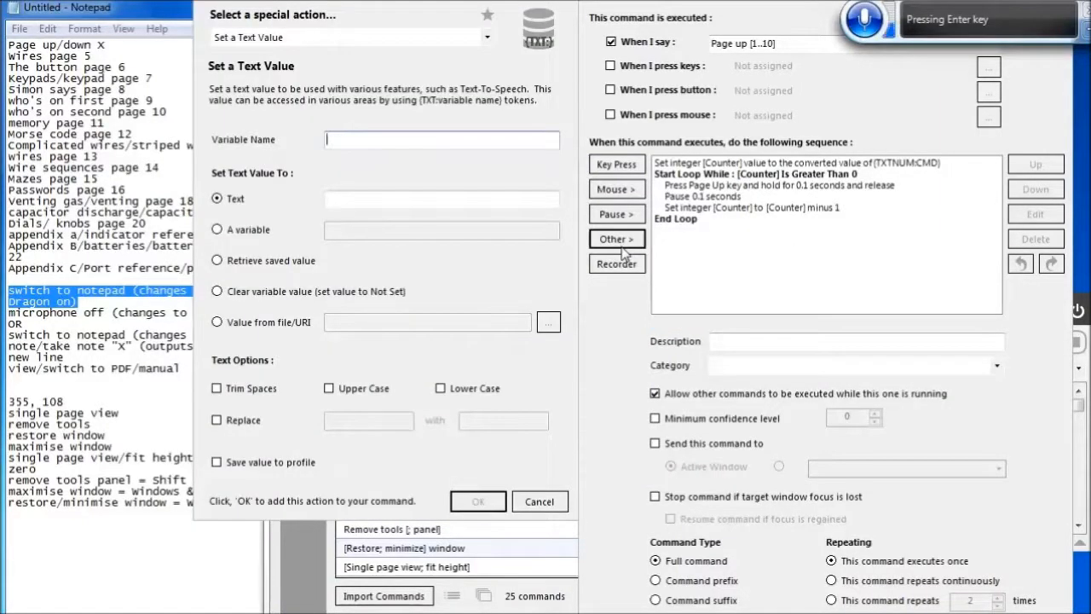
{"action": "type", "text": "Input"}
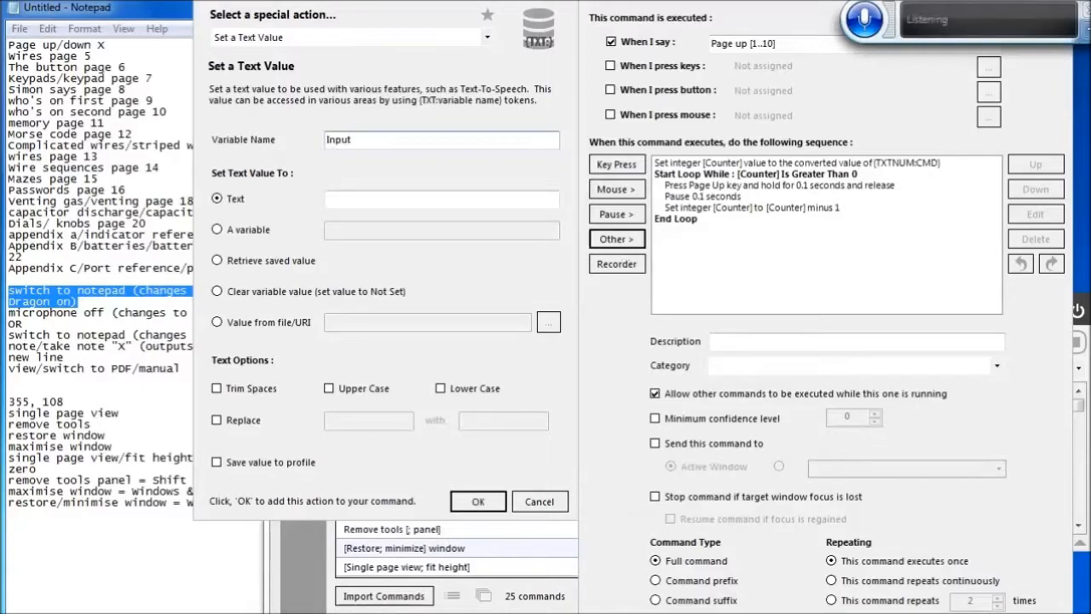
{"action": "key", "text": "Home"}
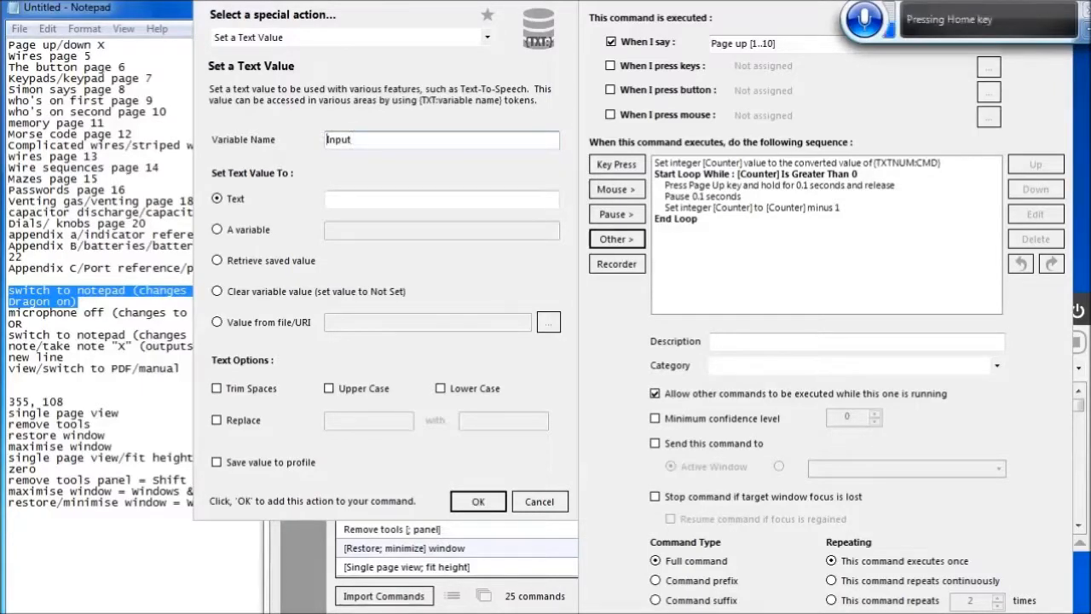
{"action": "key", "text": "Delete"}
{"action": "type", "text": "i"}
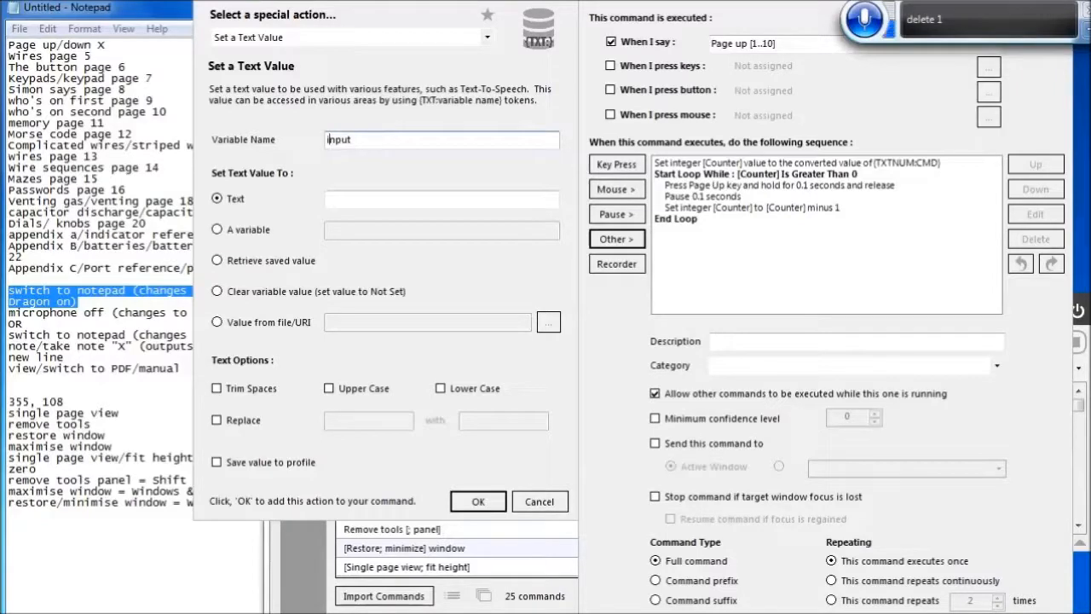
{"action": "key", "text": "Tab"}
{"action": "key", "text": "Tab"}
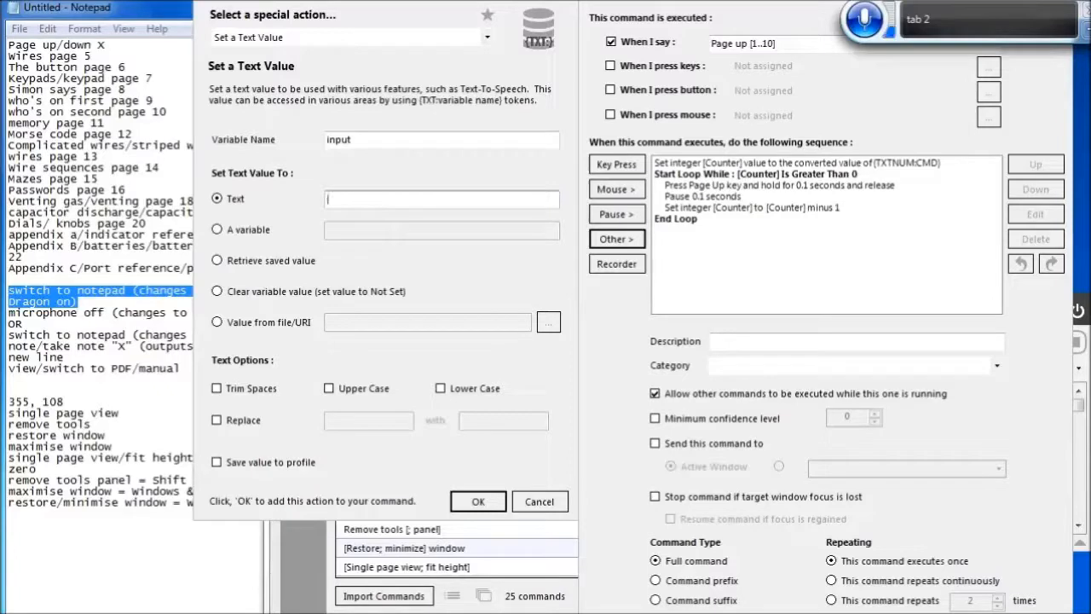
{"action": "type", "text": "{CMD"}
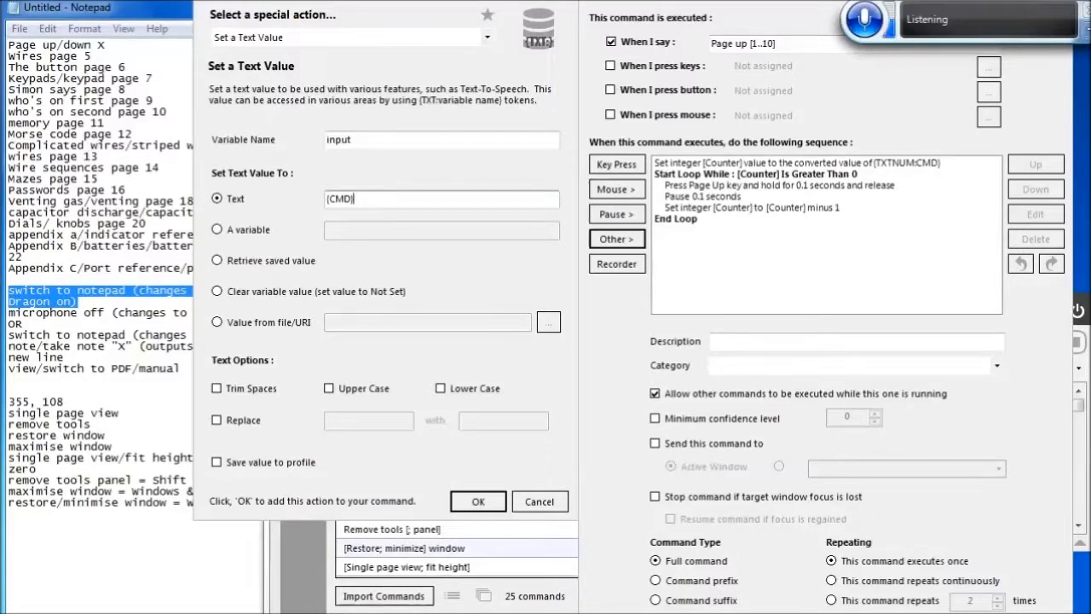
{"action": "left_click", "coordinate": [478, 501]}
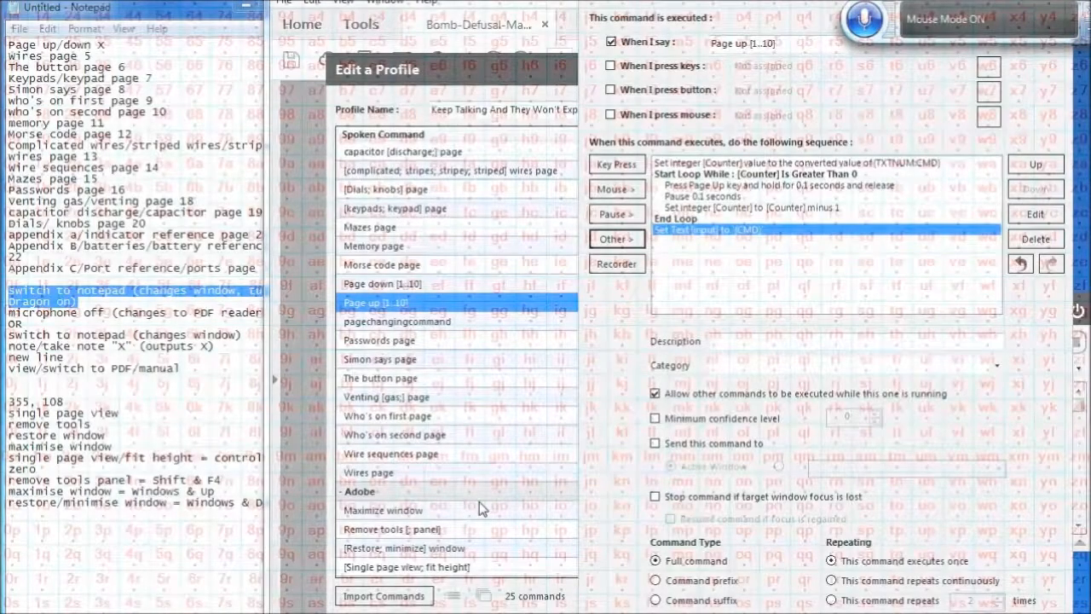
Move the new Set Text action to the top of the command's action sequence
{"action": "left_click", "coordinate": [1022, 164]}
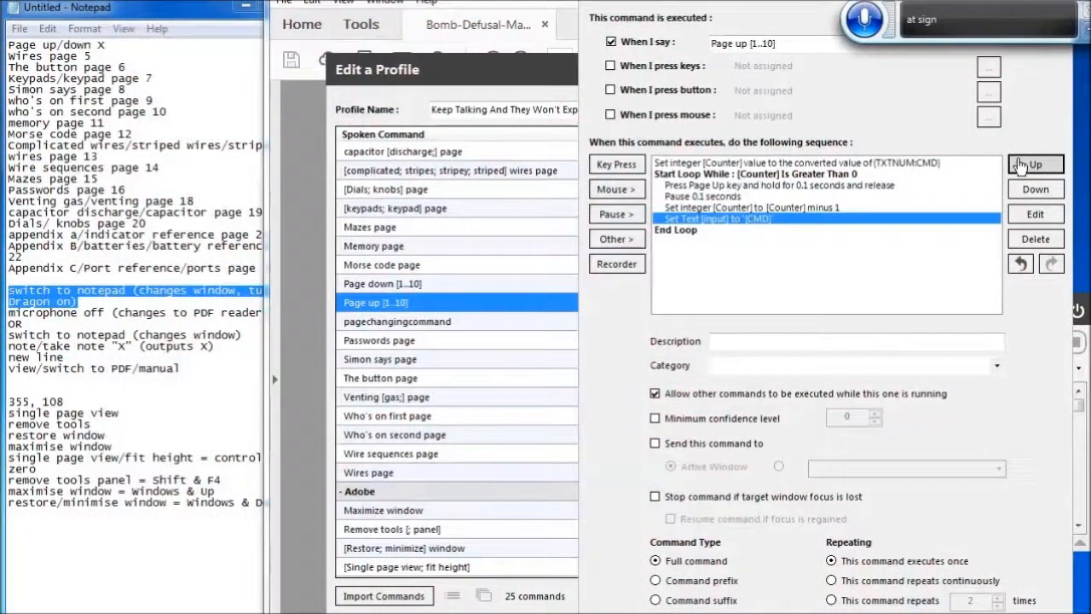
{"action": "left_click", "coordinate": [1022, 164]}
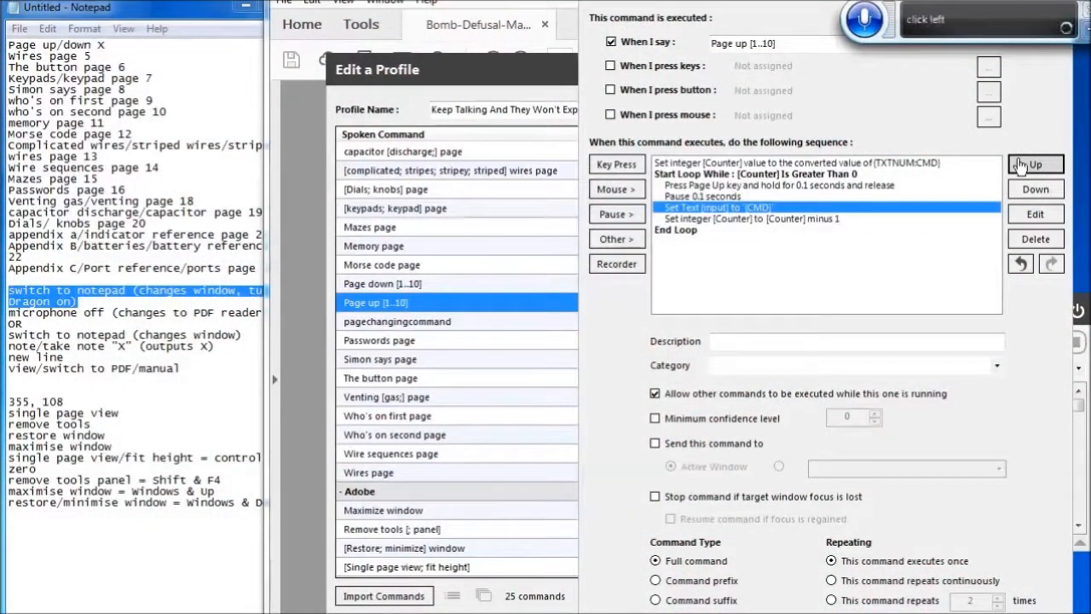
{"action": "left_click", "coordinate": [1022, 164]}
{"action": "left_click", "coordinate": [1022, 163]}
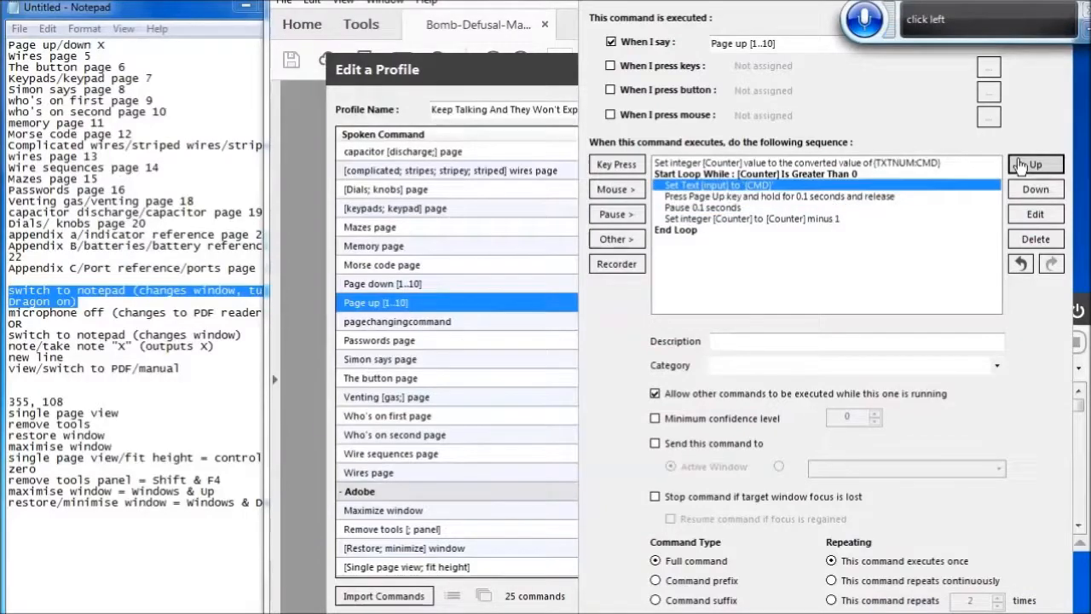
{"action": "left_click", "coordinate": [1022, 163]}
{"action": "left_click", "coordinate": [1022, 164]}
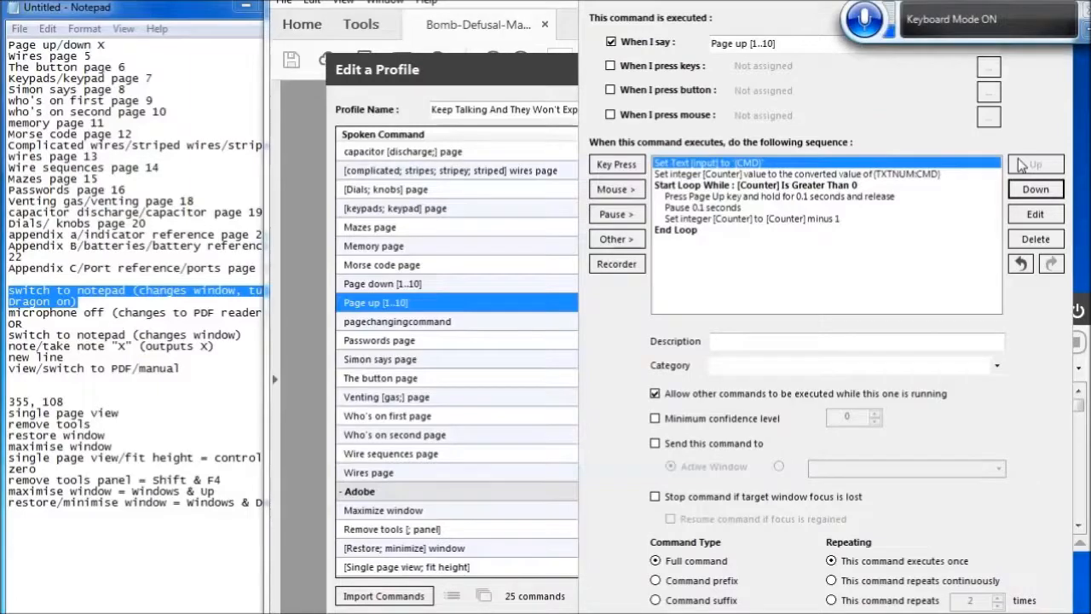
Edit the Counter integer action to convert the token {TXTNUM:input} instead of {TXTNUM:CMD}
{"action": "left_click", "coordinate": [828, 174]}
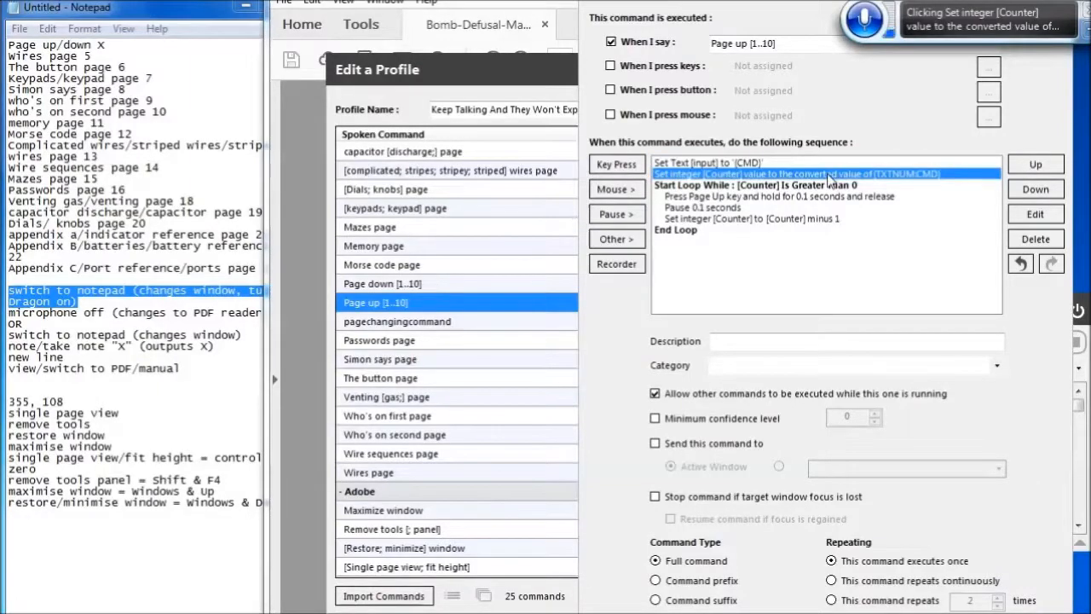
{"action": "key", "text": "Return"}
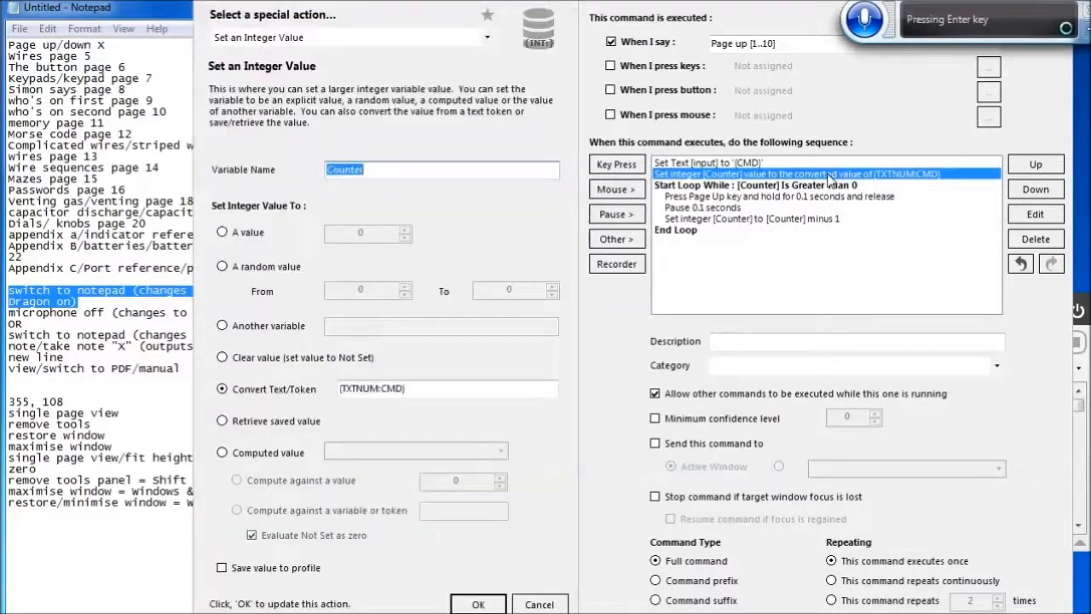
{"action": "key", "text": "Tab"}
{"action": "key", "text": "Tab"}
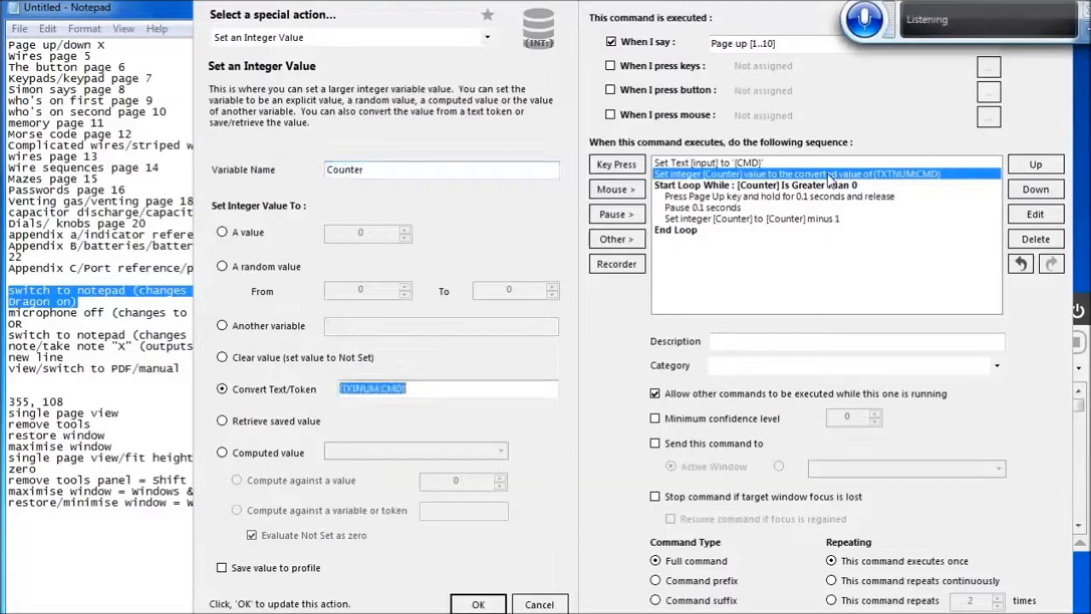
{"action": "key", "text": "Right"}
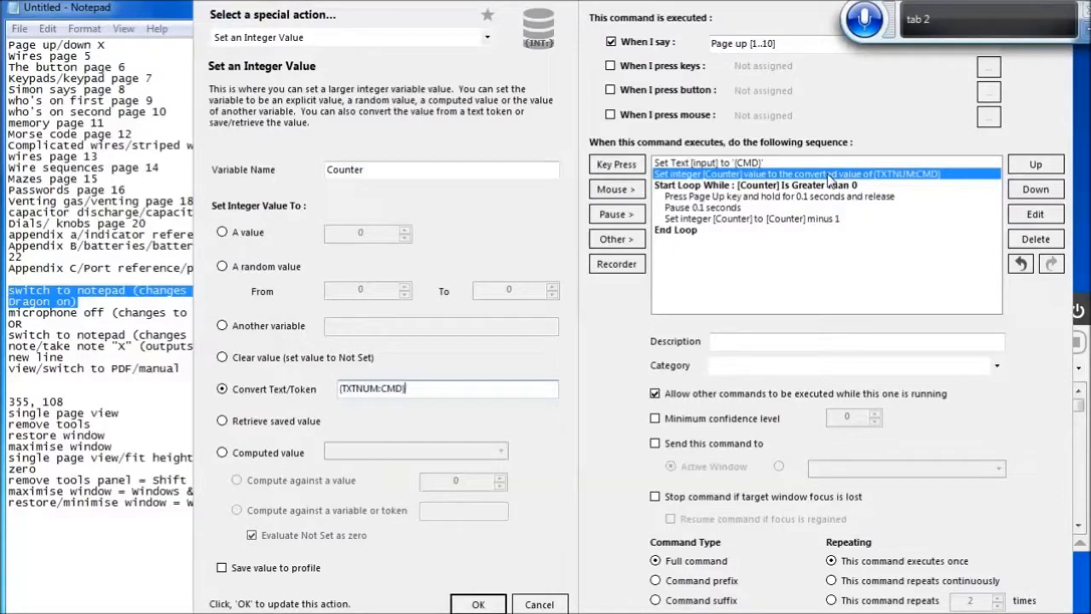
{"action": "key", "text": "Left"}
{"action": "key", "text": "Left"}
{"action": "key", "text": "Left"}
{"action": "key", "text": "Left"}
{"action": "type", "text": "input"}
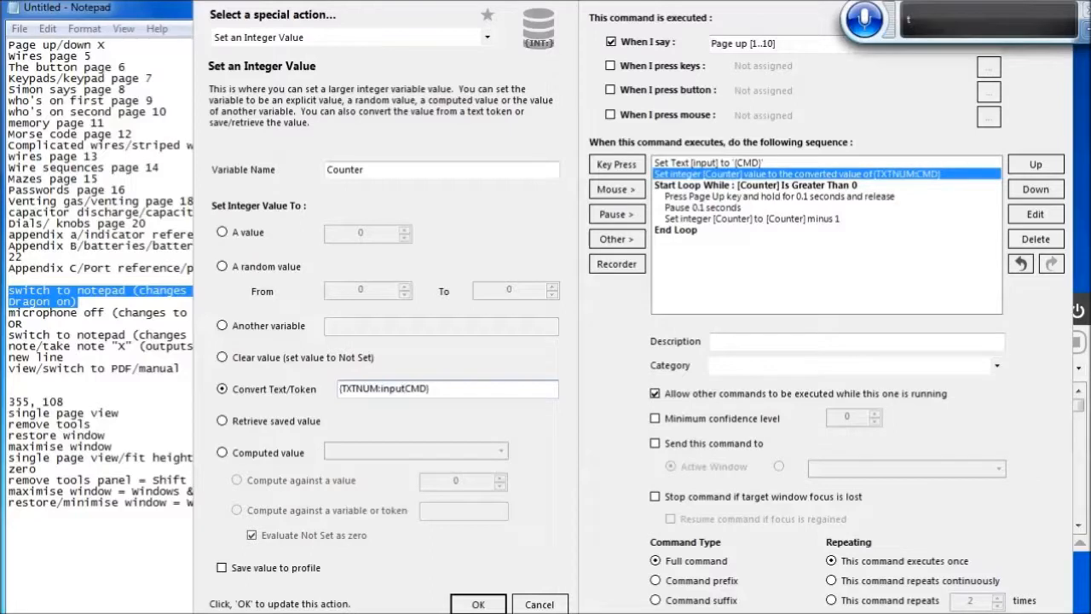
{"action": "key", "text": "Delete"}
{"action": "key", "text": "Delete"}
{"action": "key", "text": "Delete"}
{"action": "key", "text": "Delete"}
{"action": "key", "text": "Right"}
{"action": "key", "text": "ctrl+a"}
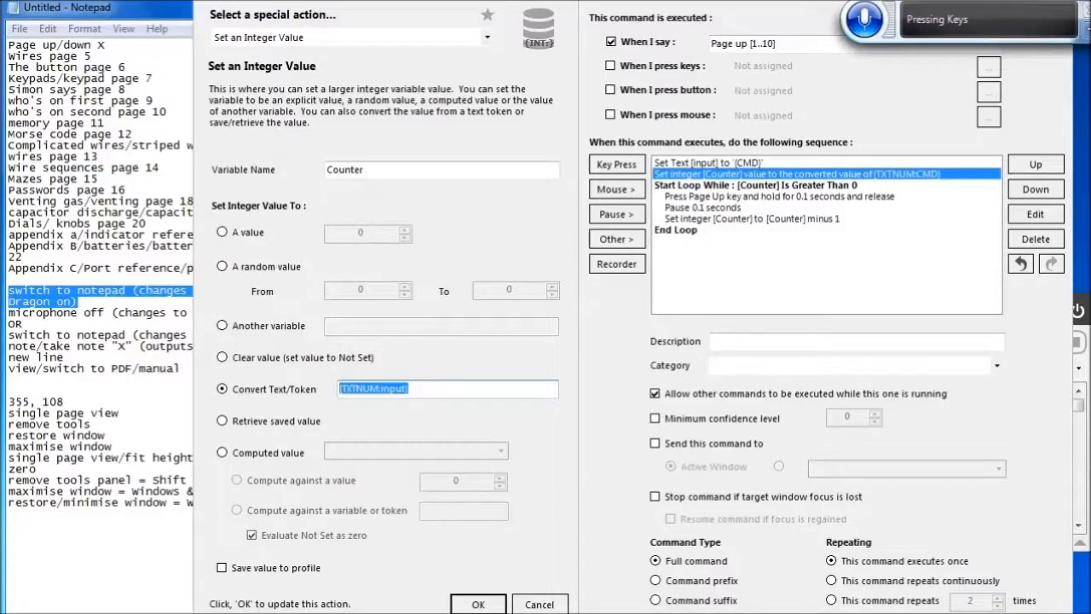
{"action": "left_click", "coordinate": [479, 604]}
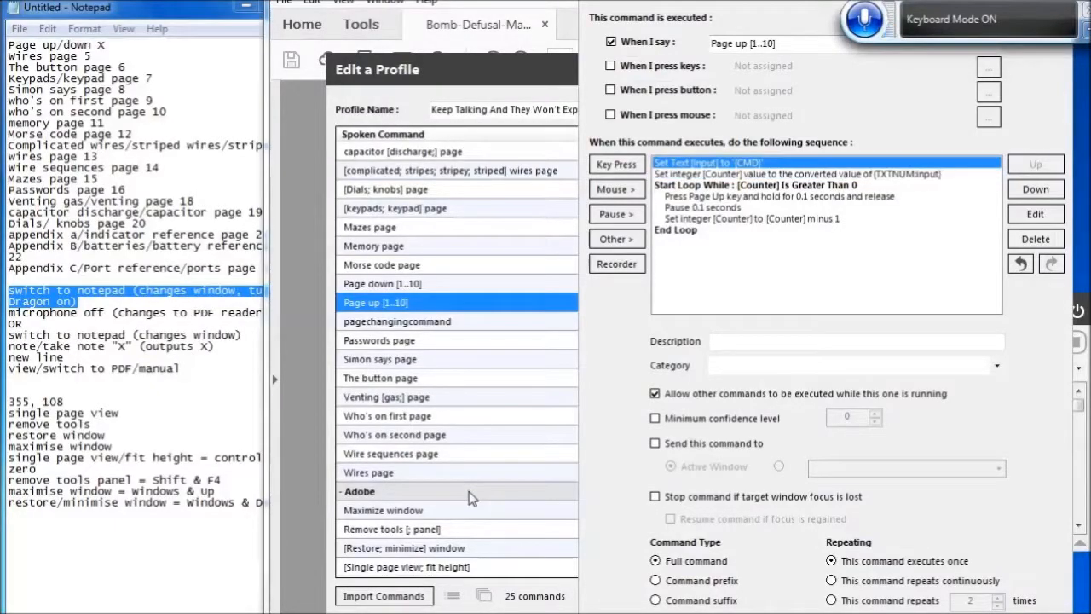
Select the two new top actions to copy them and save the Page up command
{"action": "key", "text": "Down"}
{"action": "key", "text": "shift+Up"}
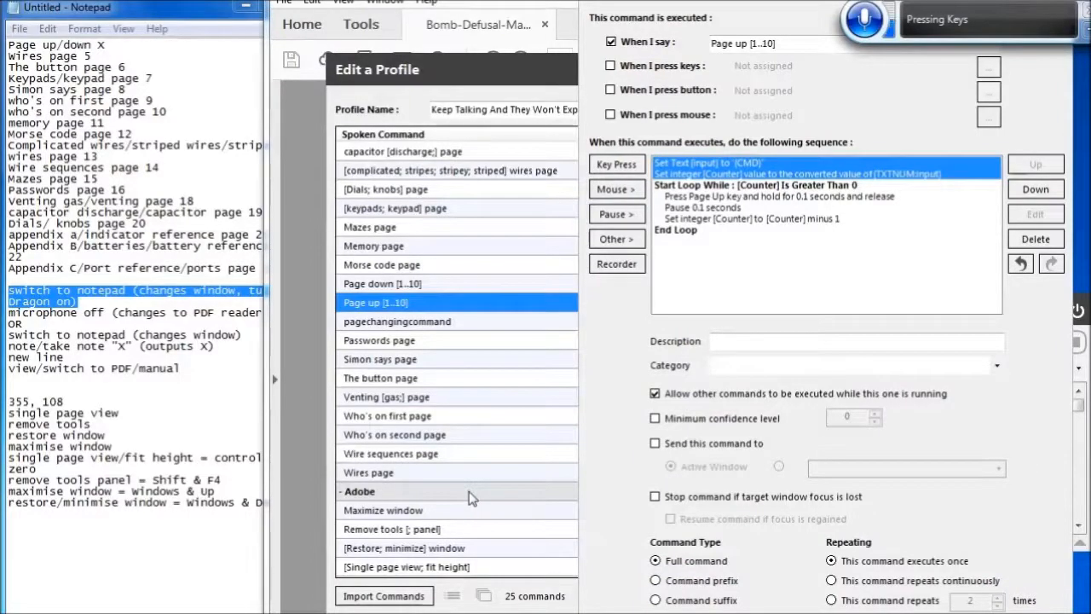
{"action": "key", "text": "Return"}
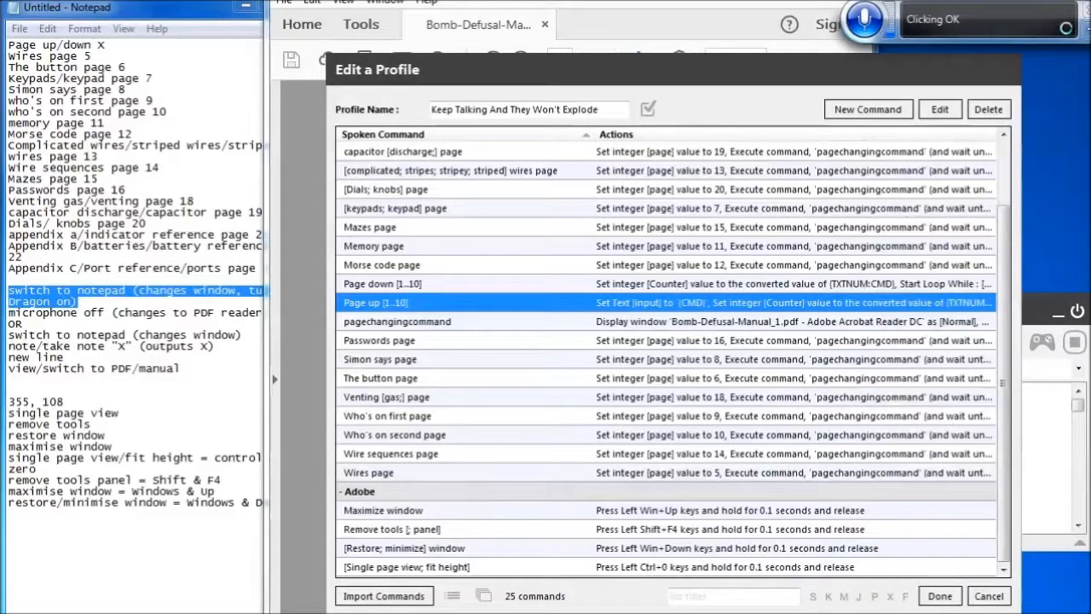
Paste the two copied actions at the top of the Page down [1..10] command, replacing its original Counter action
{"action": "key", "text": "Up"}
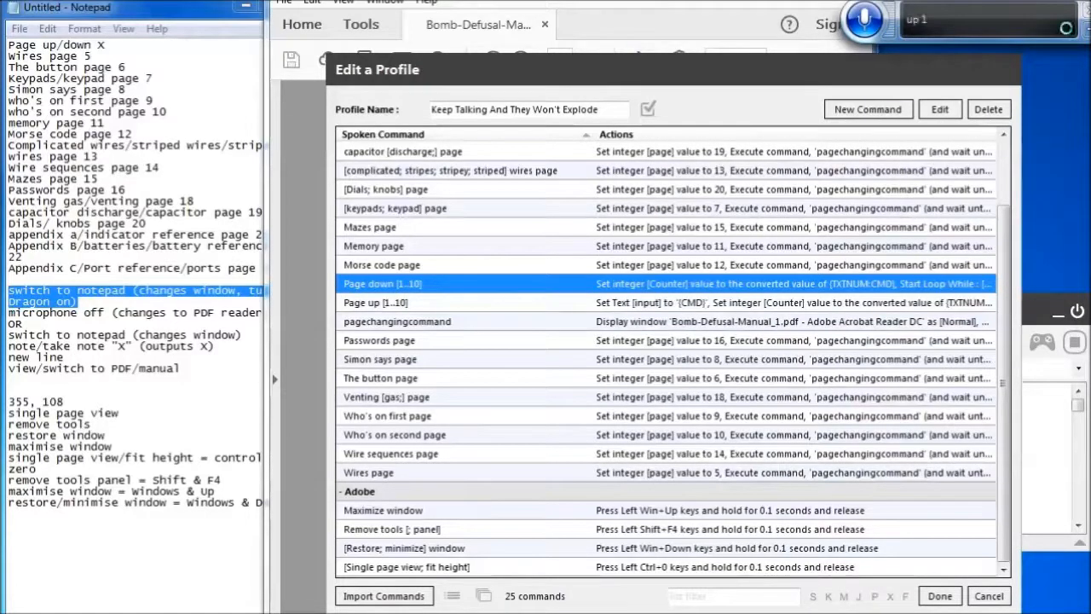
{"action": "key", "text": "Return"}
{"action": "key", "text": "Tab"}
{"action": "key", "text": "Tab"}
{"action": "key", "text": "Tab"}
{"action": "key", "text": "Tab"}
{"action": "key", "text": "Tab"}
{"action": "key", "text": "ctrl+v"}
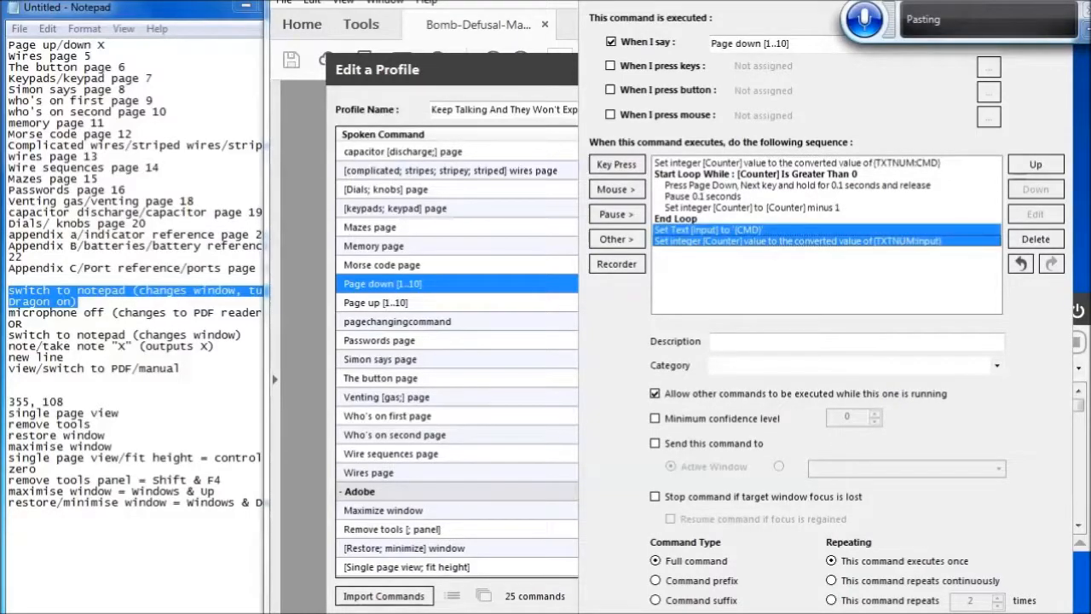
{"action": "left_click", "coordinate": [1036, 240]}
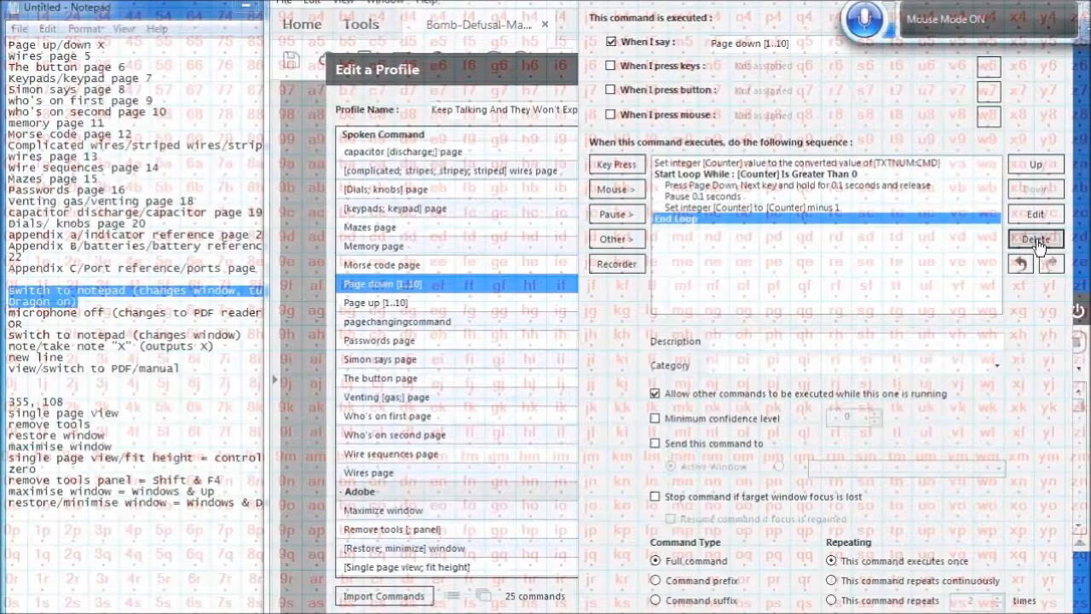
{"action": "left_click", "coordinate": [744, 162]}
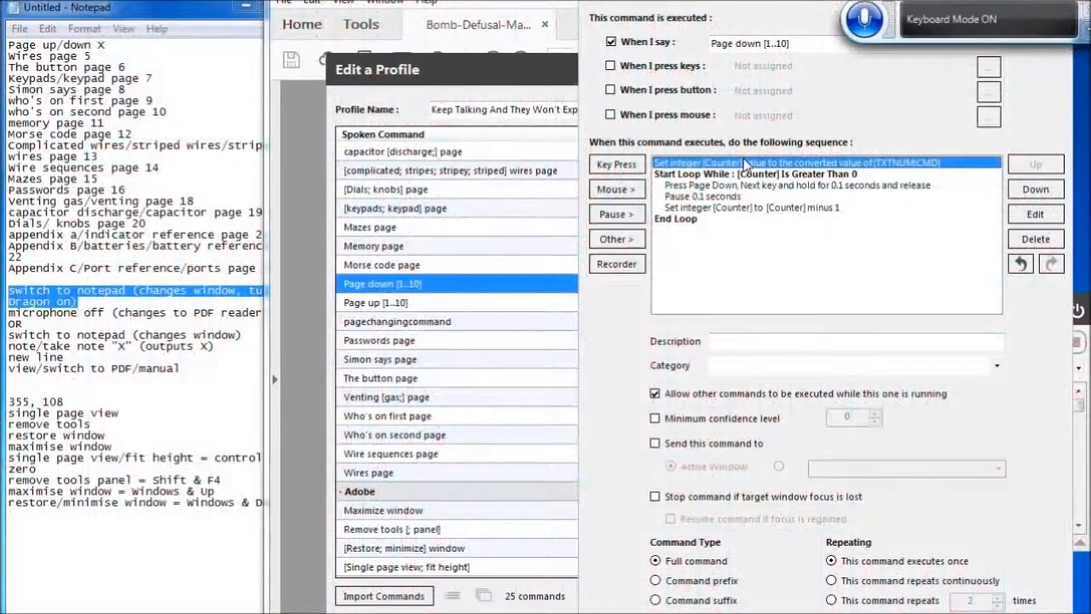
{"action": "key", "text": "ctrl+v"}
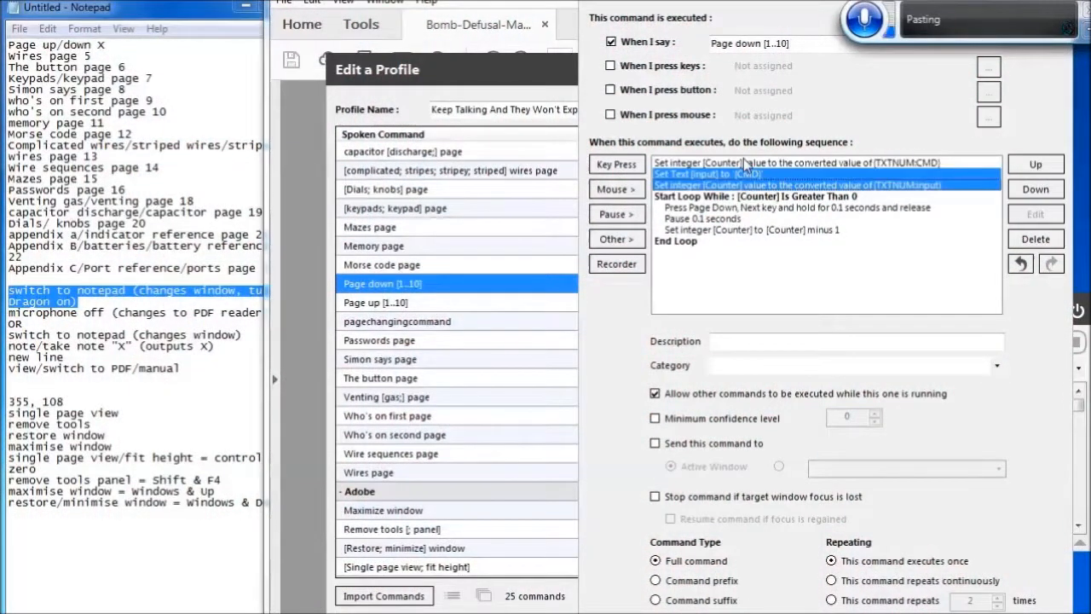
{"action": "left_click", "coordinate": [744, 159]}
{"action": "key", "text": "Delete"}
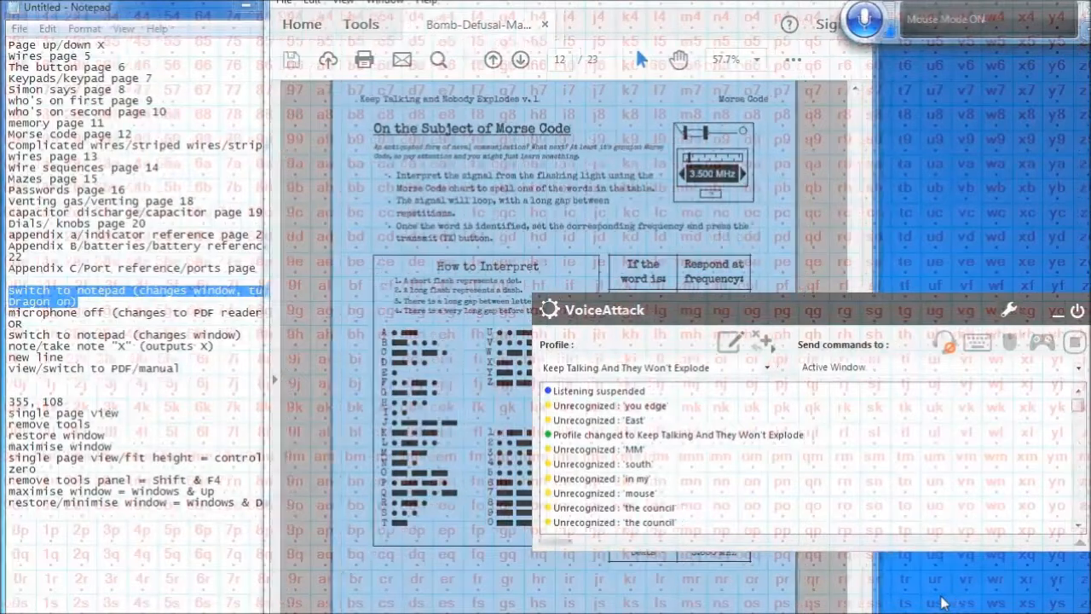
Toggle listening back on and jump to page 18 of the manual to test the change
{"action": "left_click", "coordinate": [938, 345]}
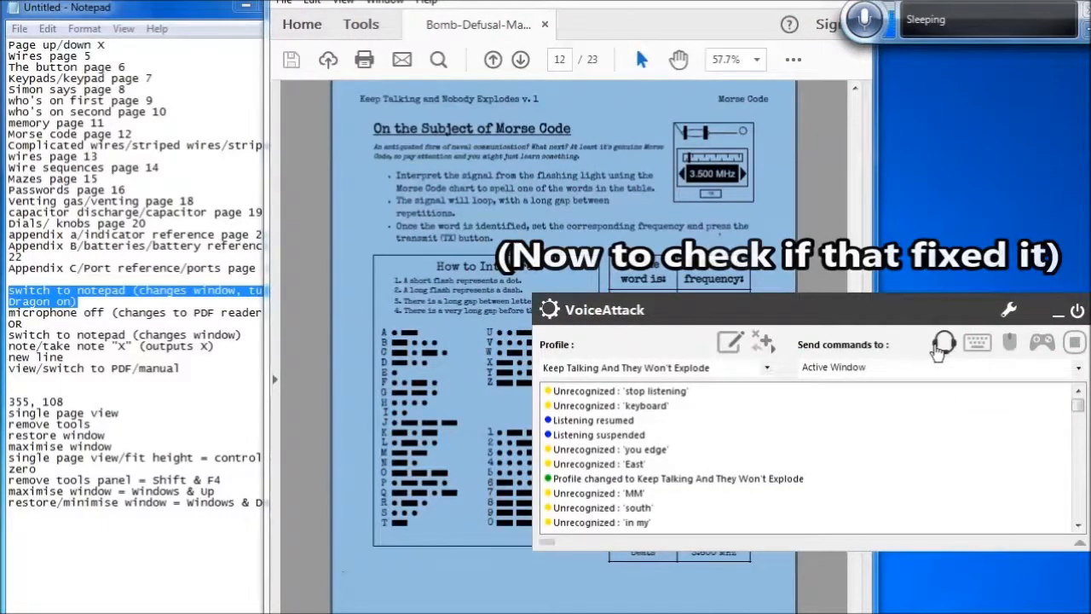
{"action": "left_click", "coordinate": [569, 59]}
{"action": "type", "text": "18"}
{"action": "key", "text": "Return"}
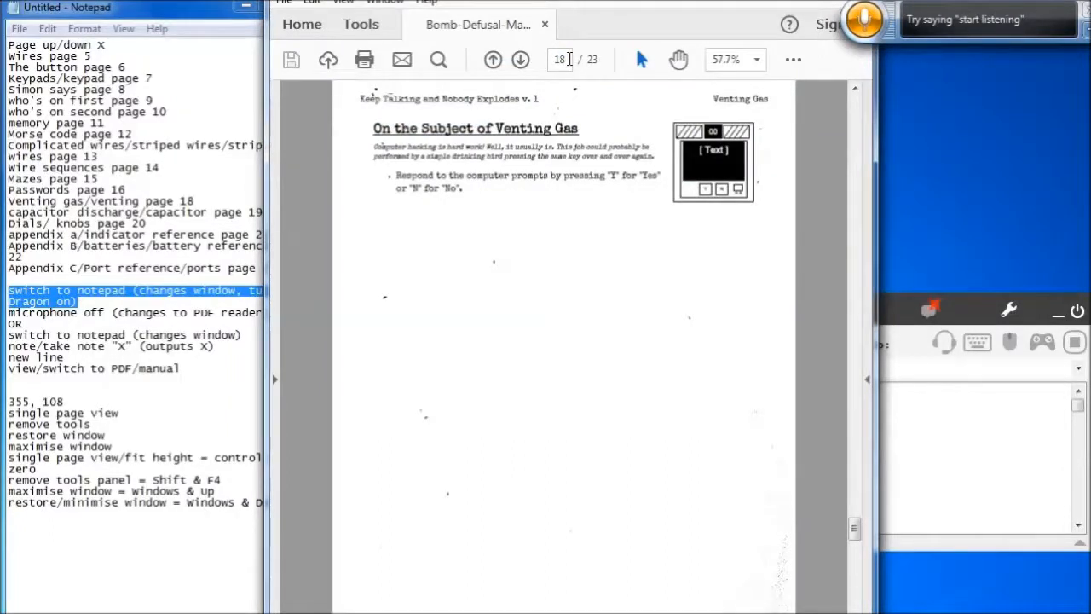
Test the page up and page down voice commands by moving back and forth through the manual's pages
{"action": "key", "text": "Page_Up"}
{"action": "key", "text": "Page_Up"}
{"action": "key", "text": "Page_Up"}
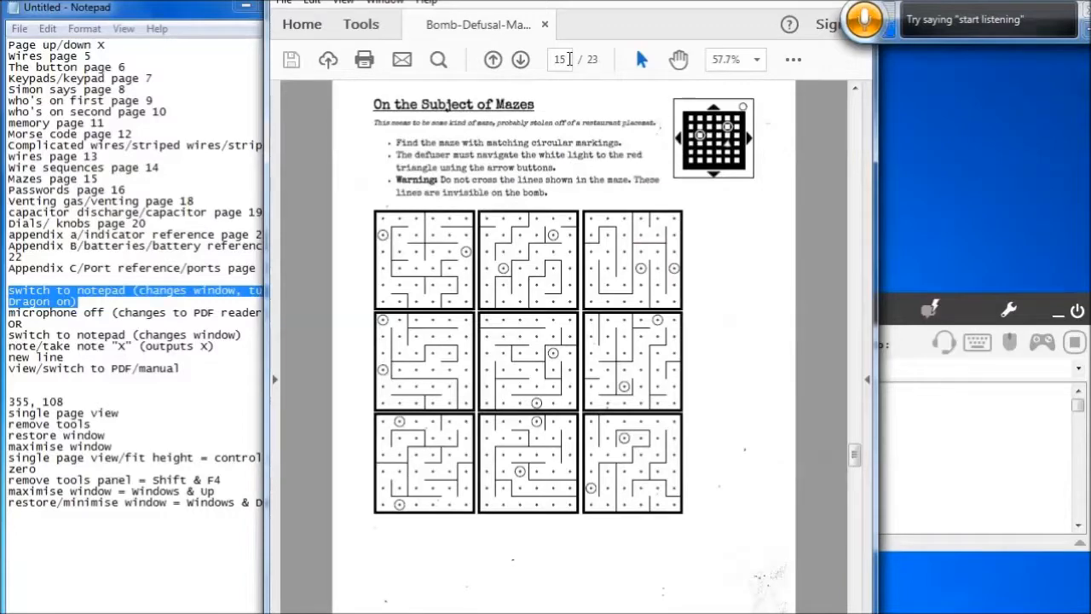
{"action": "key", "text": "Page_Down"}
{"action": "key", "text": "Page_Down"}
{"action": "key", "text": "Page_Down"}
{"action": "key", "text": "Page_Down"}
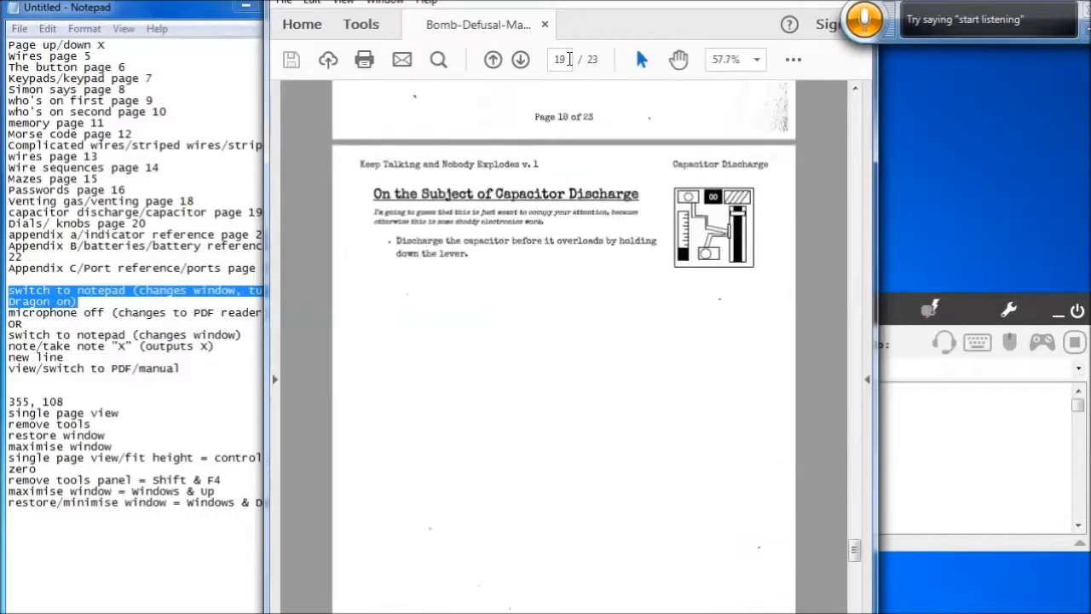
{"action": "key", "text": "Page_Up"}
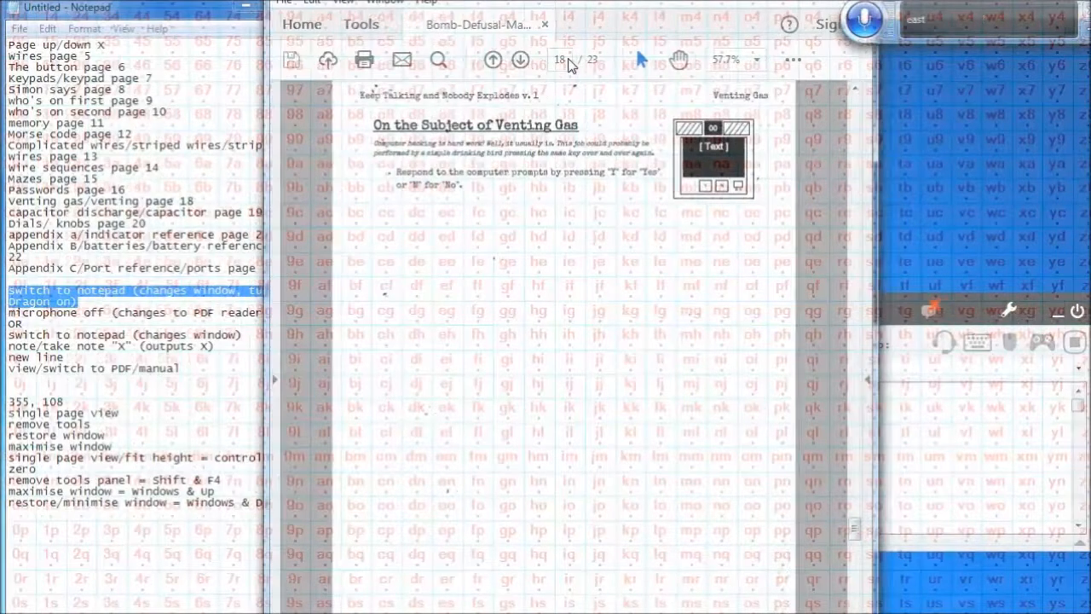
Open the profile editor and create a new command spoken as "Page down"
{"action": "left_click", "coordinate": [936, 345]}
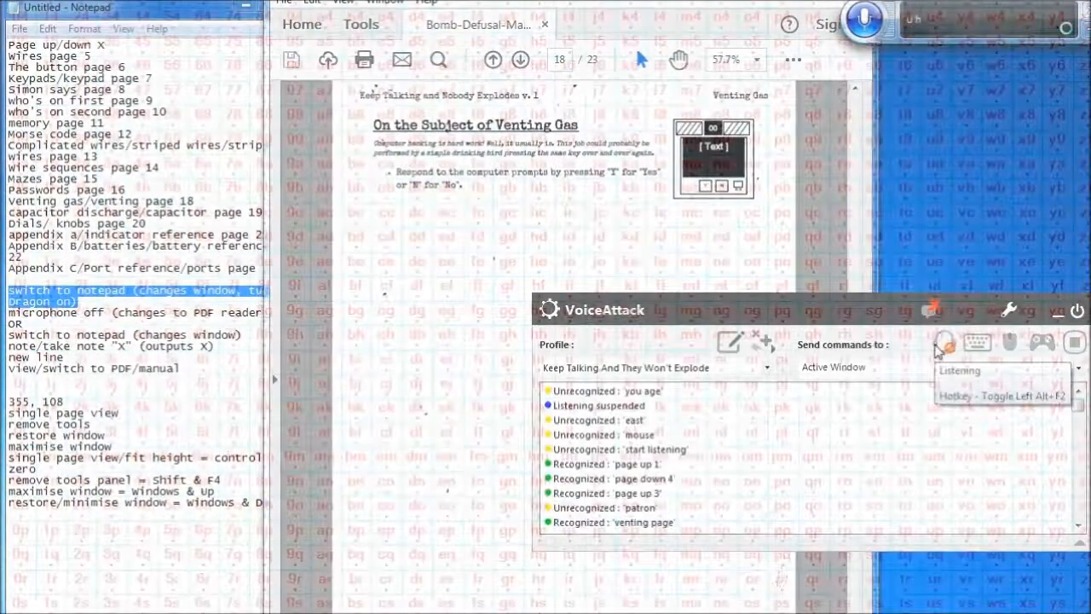
{"action": "left_click", "coordinate": [727, 344]}
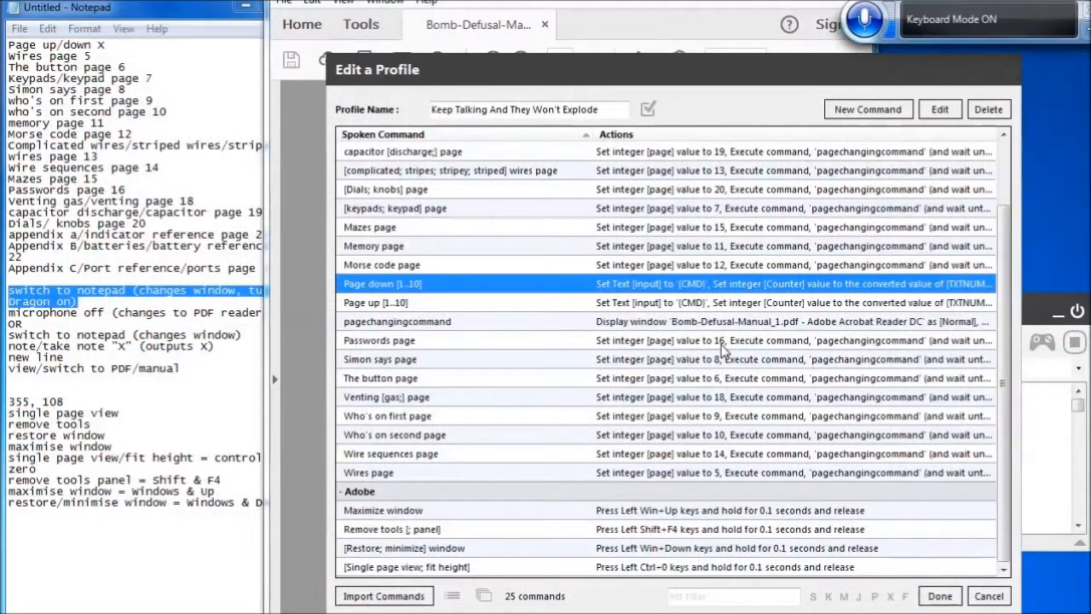
{"action": "left_click", "coordinate": [871, 116]}
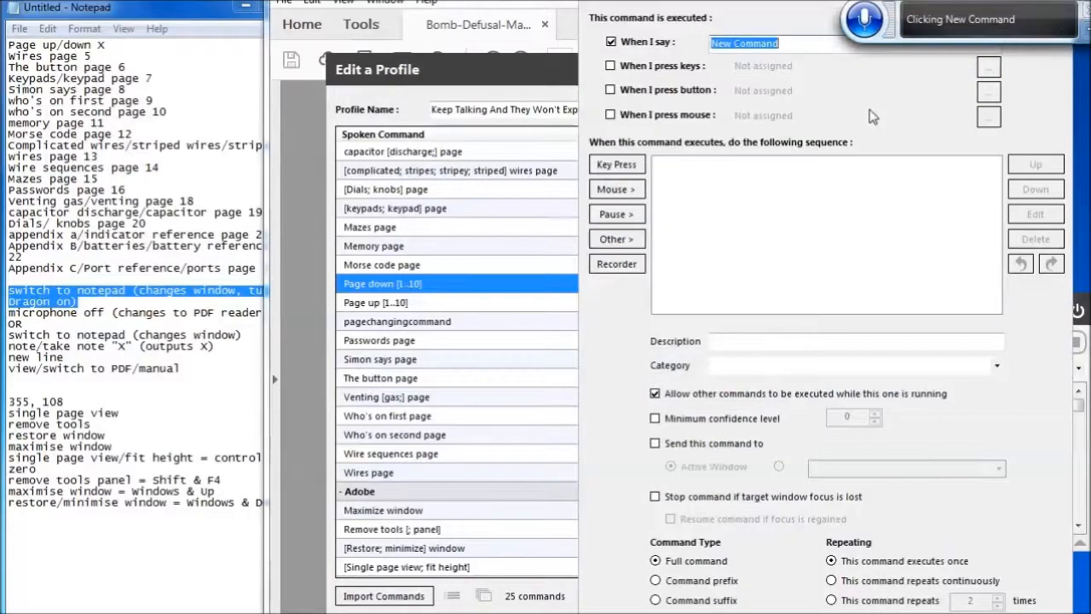
{"action": "key", "text": "BackSpace"}
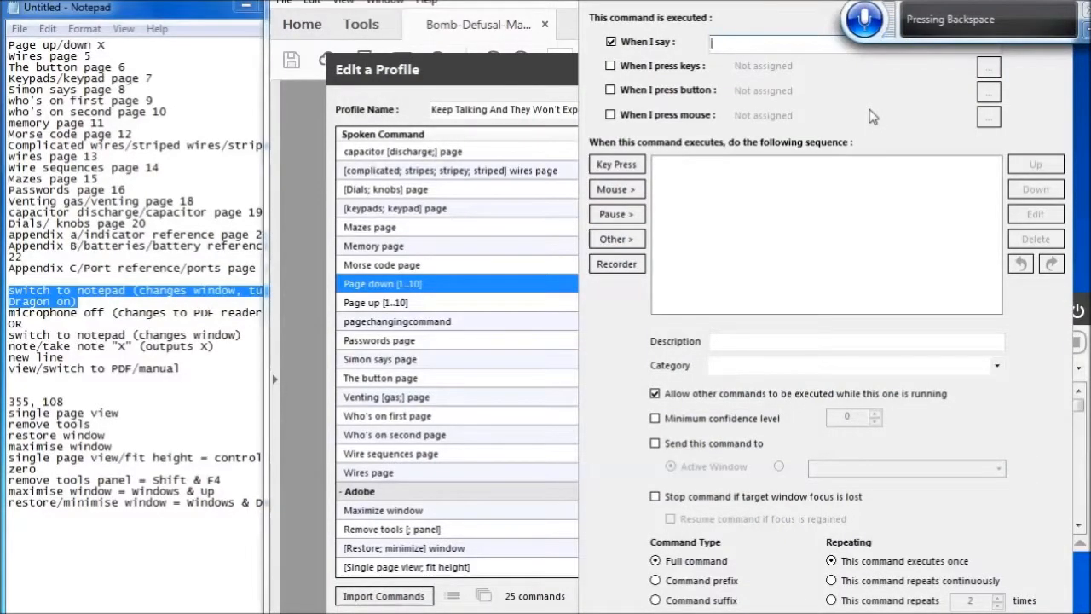
{"action": "type", "text": "Page is"}
{"action": "key", "text": "BackSpace"}
{"action": "key", "text": "BackSpace"}
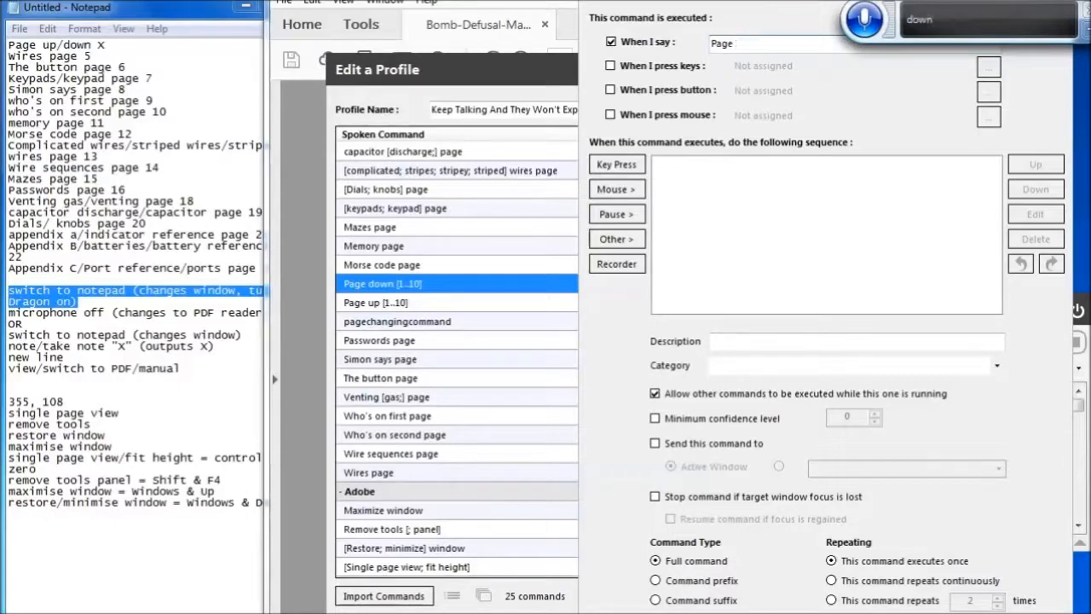
{"action": "type", "text": "space bar down"}
{"action": "key", "text": "Delete"}
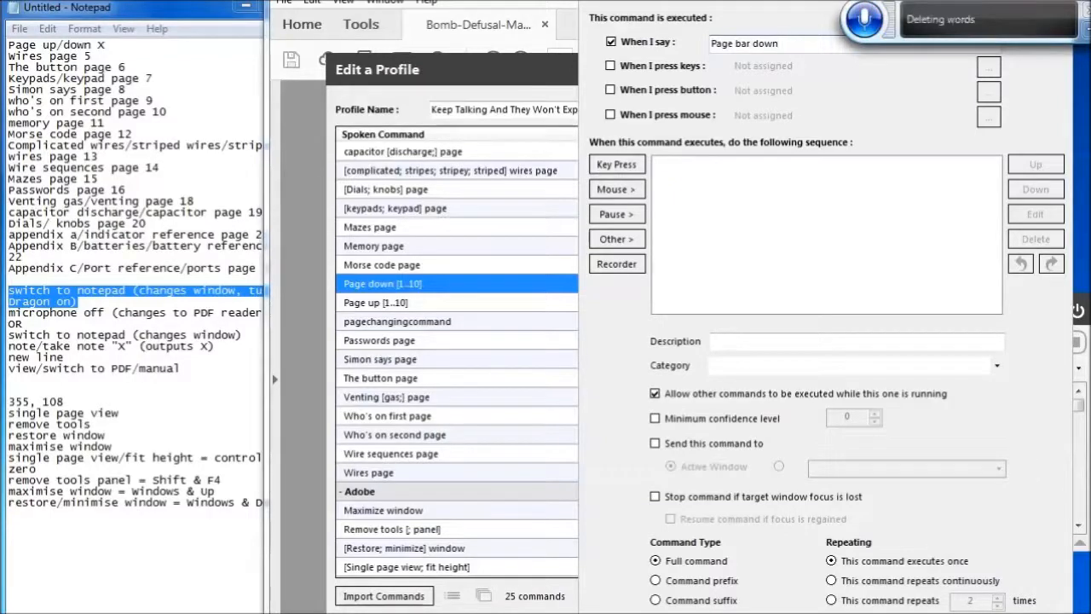
{"action": "key", "text": "Delete"}
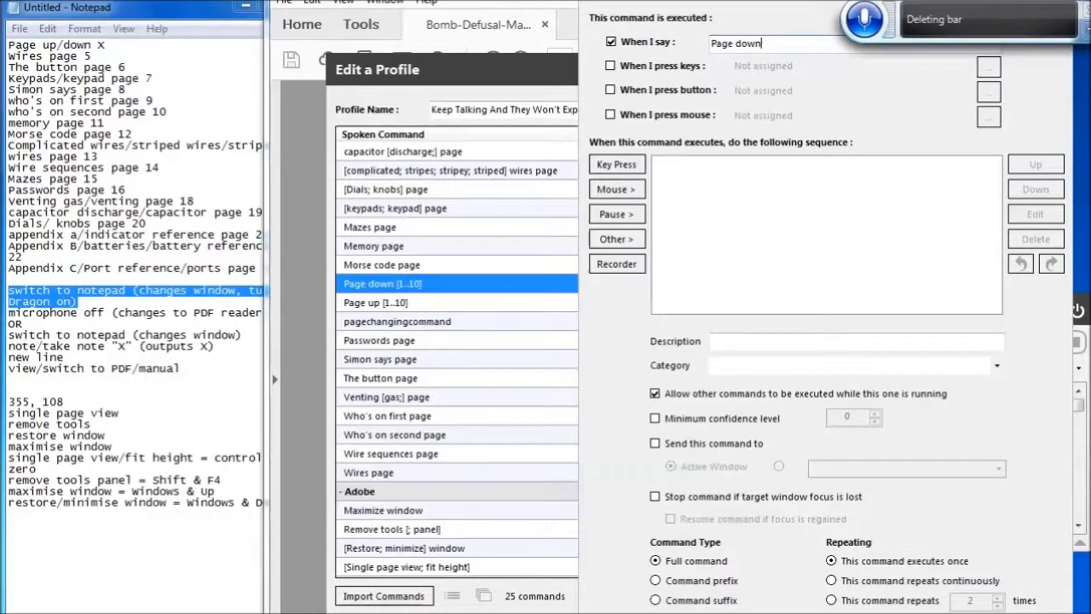
Add a Page Down key press action and save the Page down command
{"action": "left_click", "coordinate": [618, 165]}
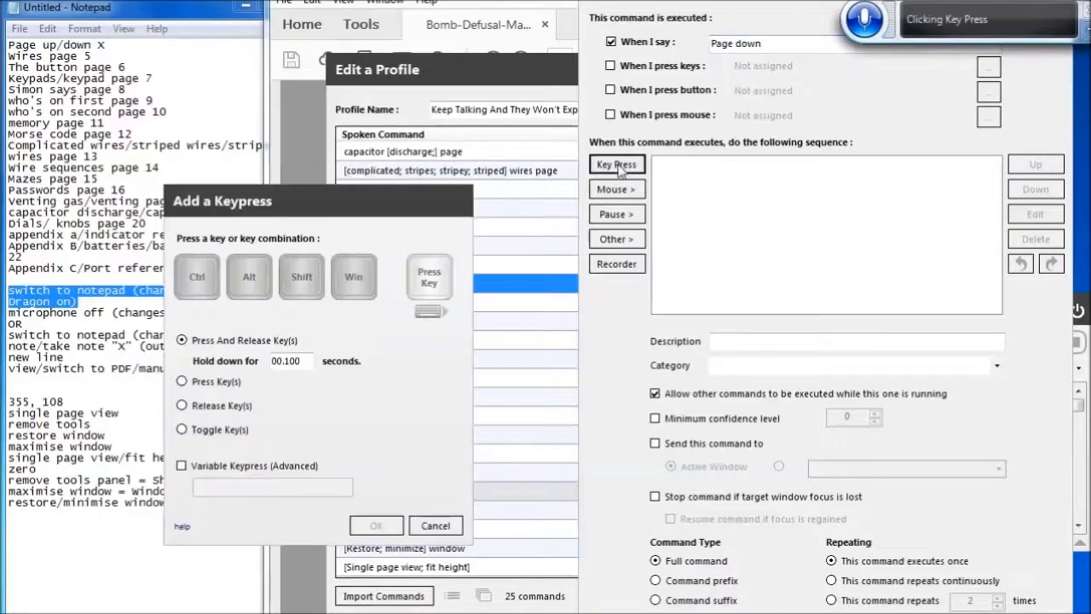
{"action": "key", "text": "Page_Down"}
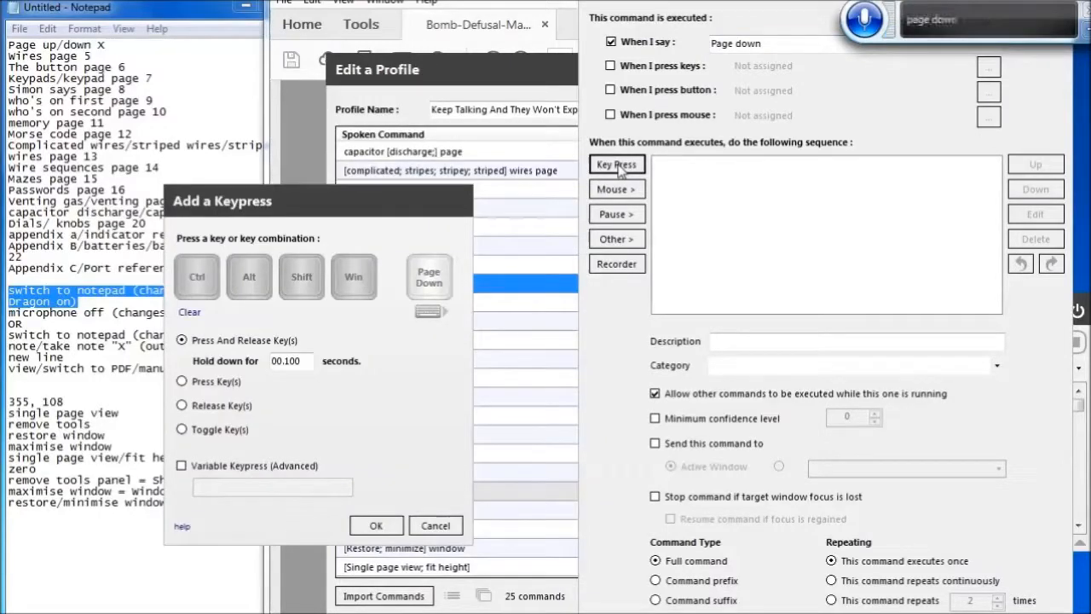
{"action": "left_click", "coordinate": [376, 525]}
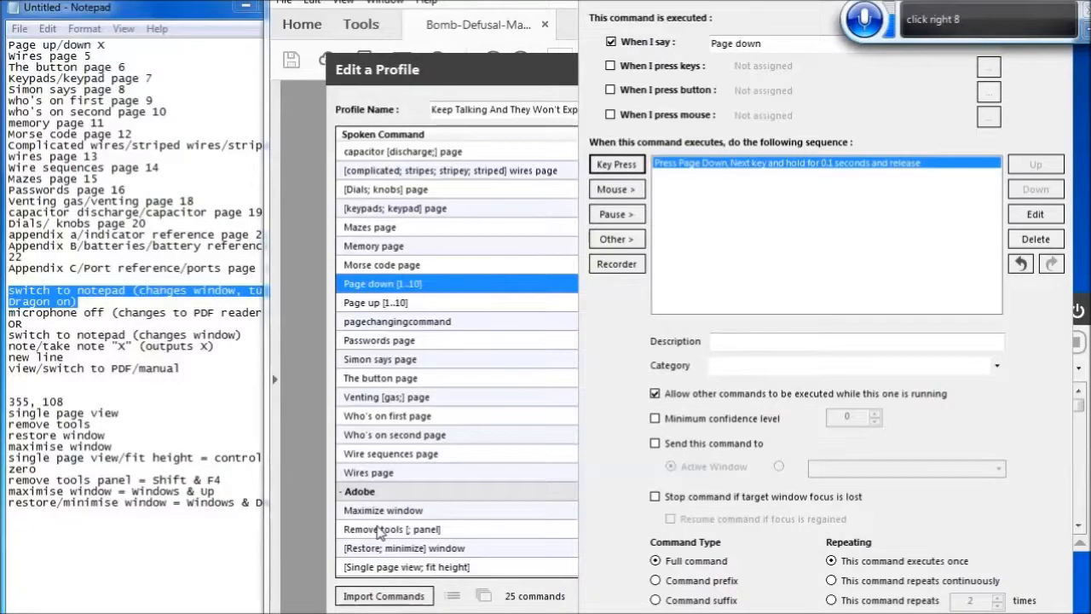
{"action": "left_click", "coordinate": [978, 612]}
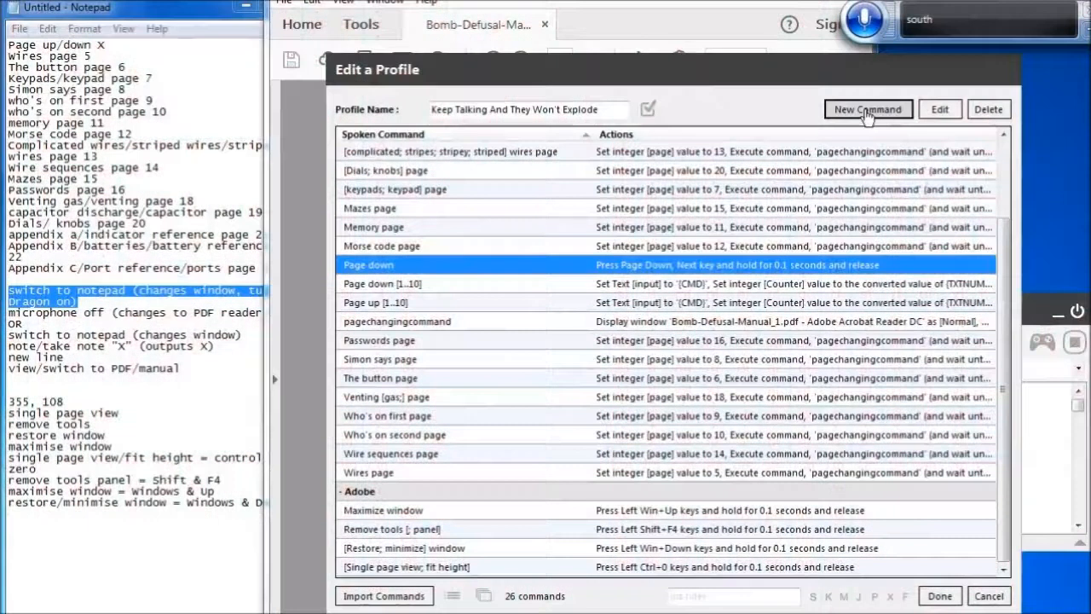
Create another new command spoken as "Page up"
{"action": "left_click", "coordinate": [866, 111]}
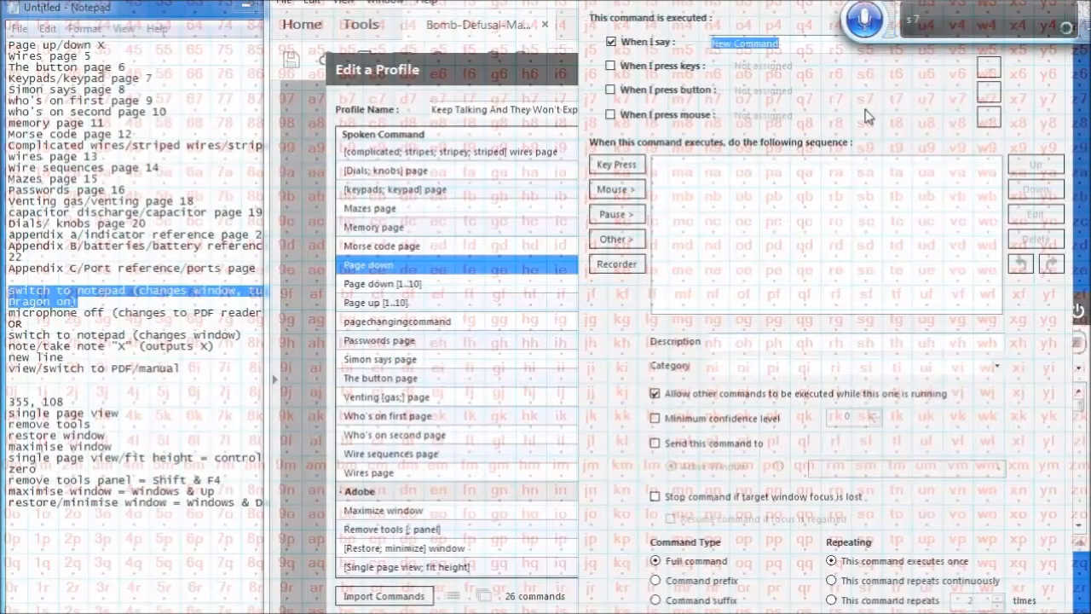
{"action": "key", "text": "BackSpace"}
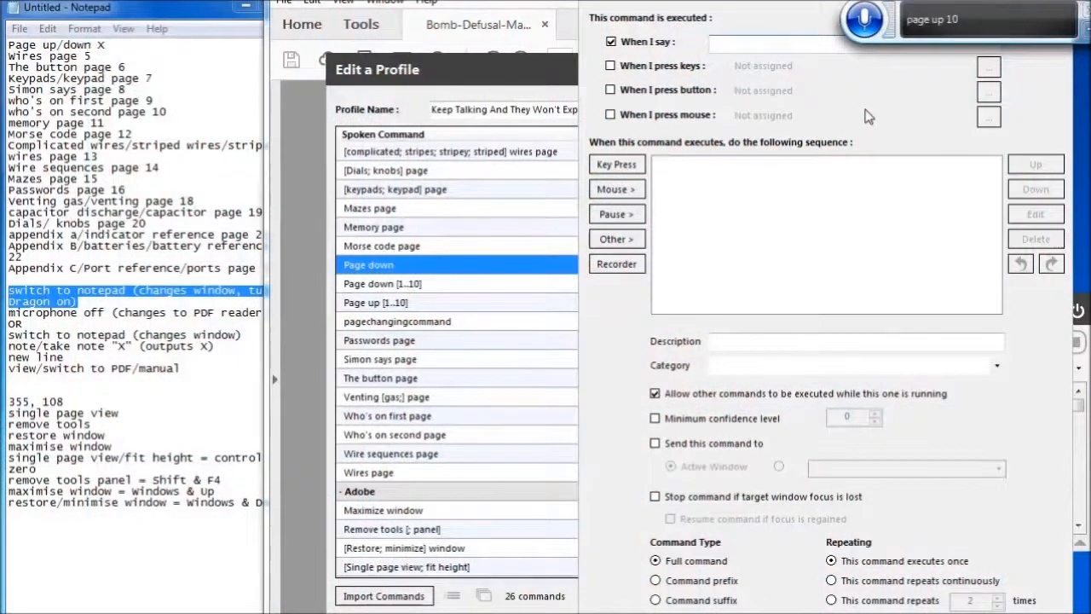
{"action": "type", "text": "Page up houses"}
{"action": "key", "text": "BackSpace"}
{"action": "key", "text": "BackSpace"}
{"action": "key", "text": "BackSpace"}
{"action": "key", "text": "BackSpace"}
{"action": "key", "text": "BackSpace"}
{"action": "key", "text": "BackSpace"}
{"action": "key", "text": "BackSpace"}
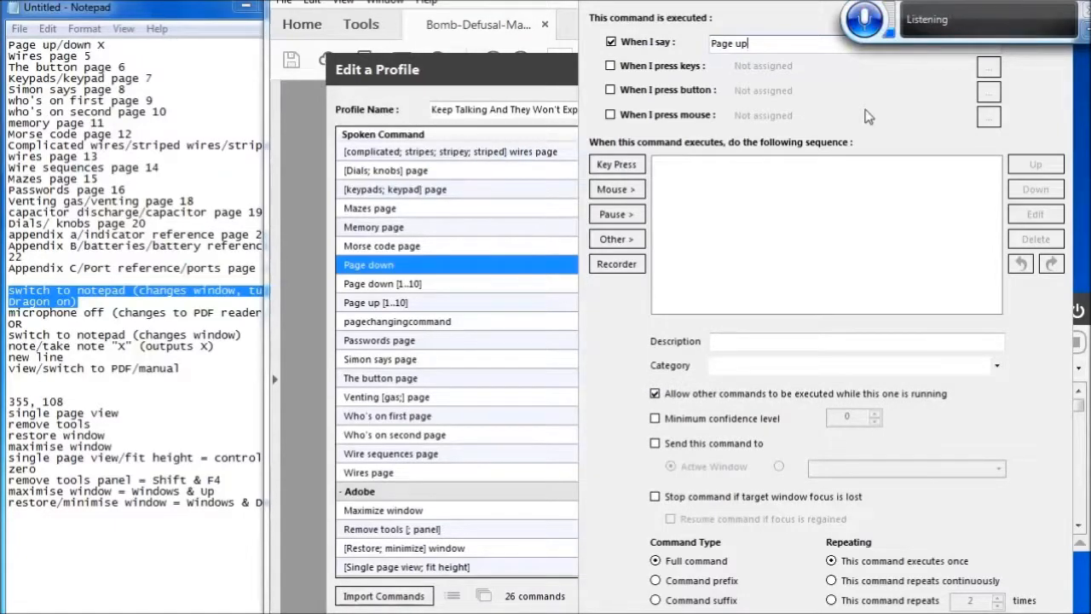
Add a Page Up key press action and save the Page up command
{"action": "left_click", "coordinate": [619, 166]}
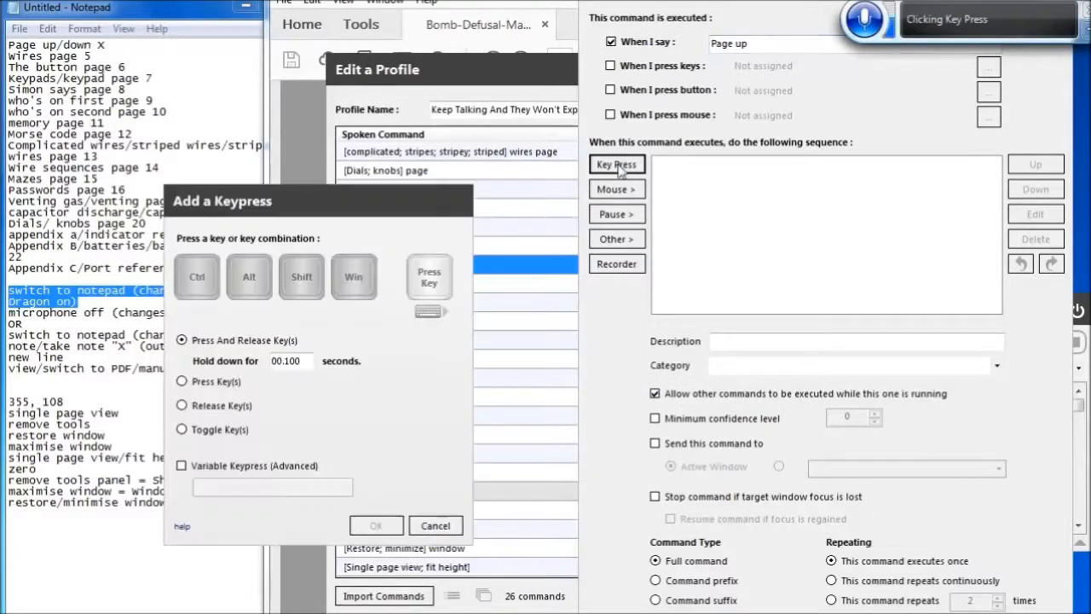
{"action": "key", "text": "Page_Up"}
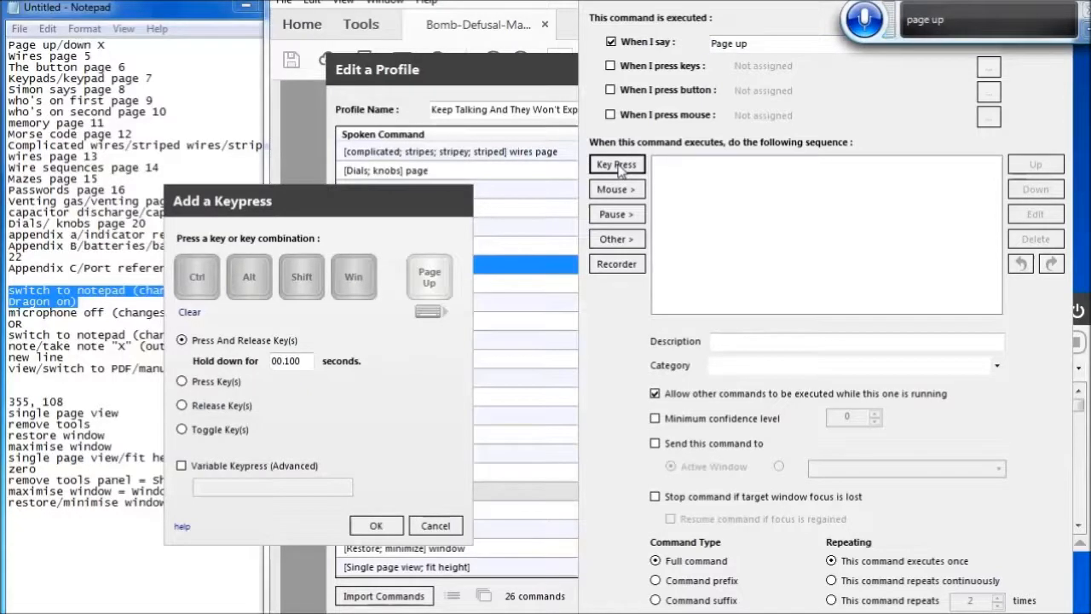
{"action": "left_click", "coordinate": [376, 527]}
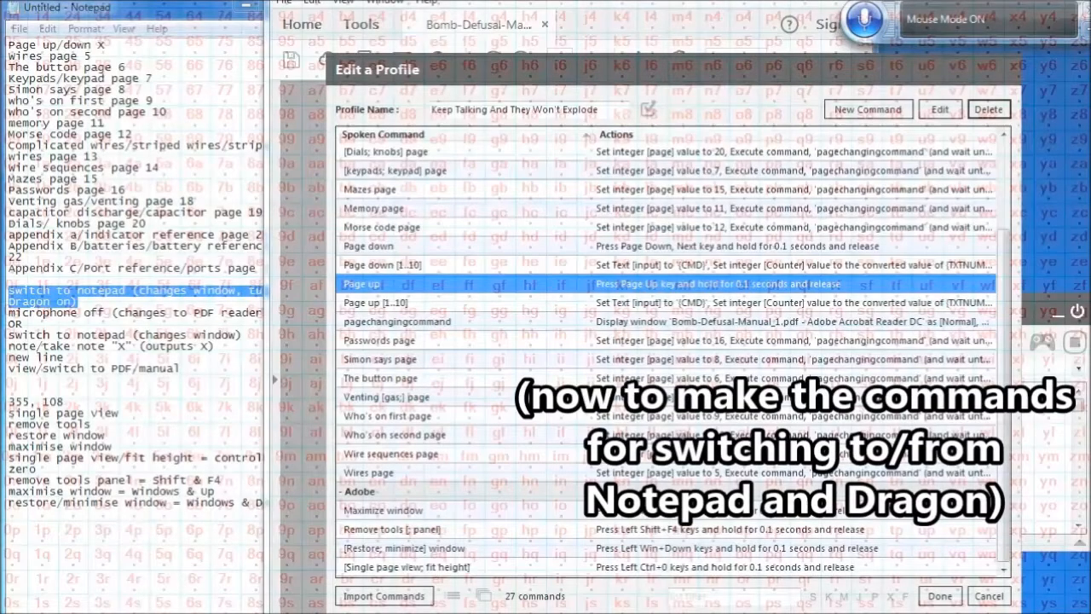
Copy the Display window action for the Bomb-Defusal-Manual PDF from the pagechangingcommand command
{"action": "left_click", "coordinate": [593, 327]}
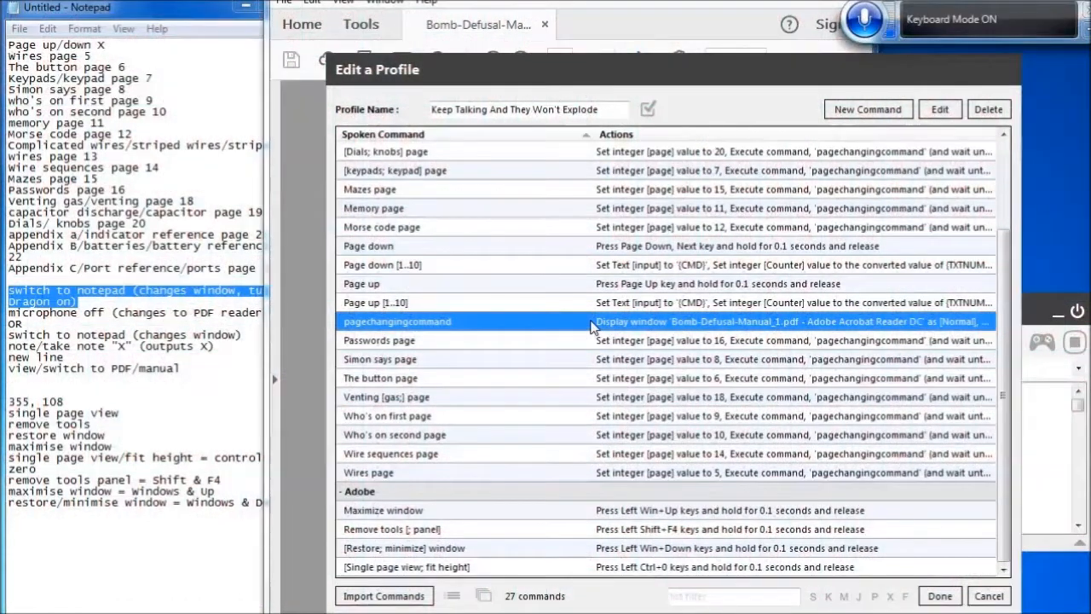
{"action": "key", "text": "Return"}
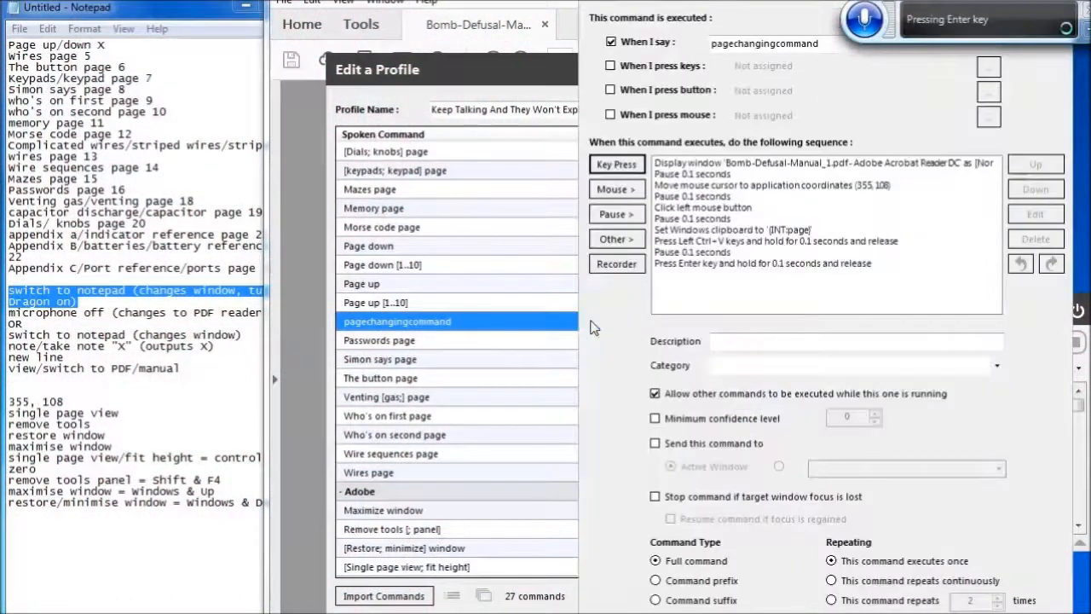
{"action": "key", "text": "Tab"}
{"action": "key", "text": "Tab"}
{"action": "key", "text": "Tab"}
{"action": "key", "text": "Tab"}
{"action": "key", "text": "Tab"}
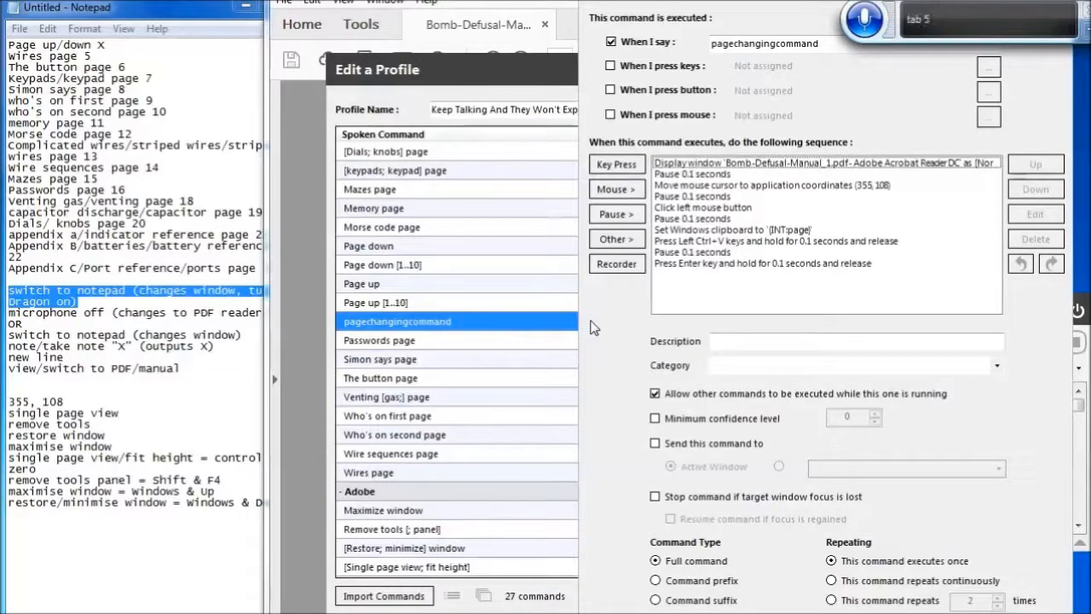
{"action": "key", "text": "Down"}
{"action": "key", "text": "Up"}
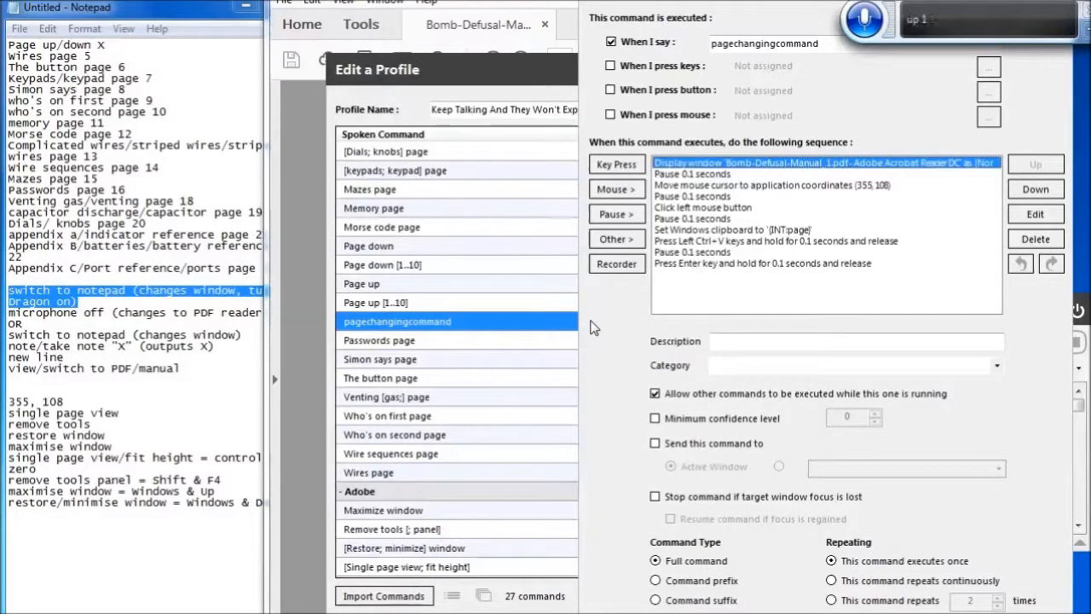
{"action": "key", "text": "ctrl+c"}
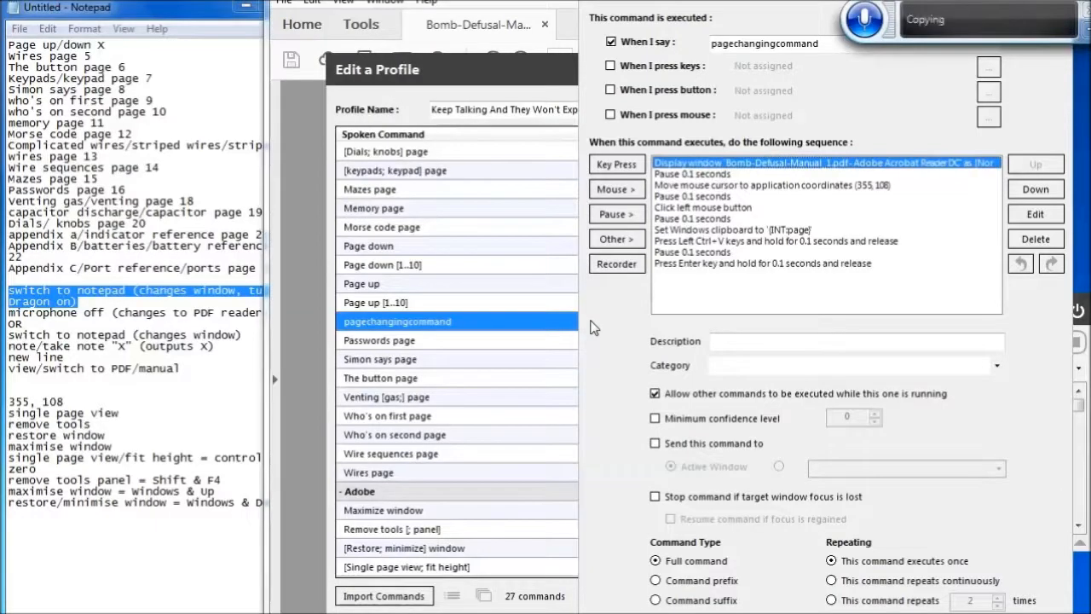
{"action": "key", "text": "Return"}
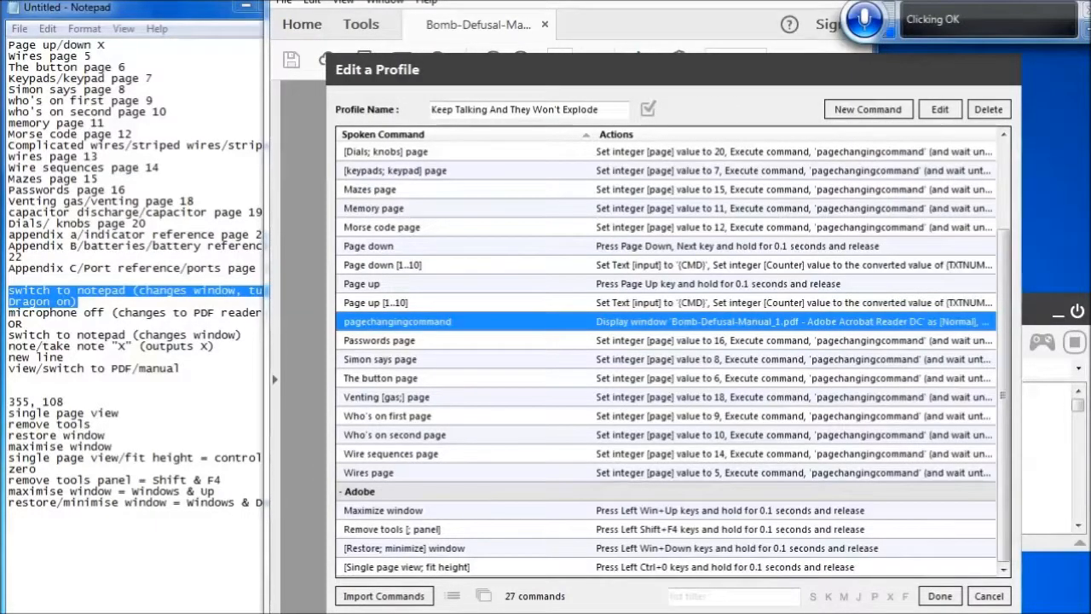
Create a new command spoken as "Microphone off" and paste the copied Display window action into it
{"action": "left_click", "coordinate": [867, 109]}
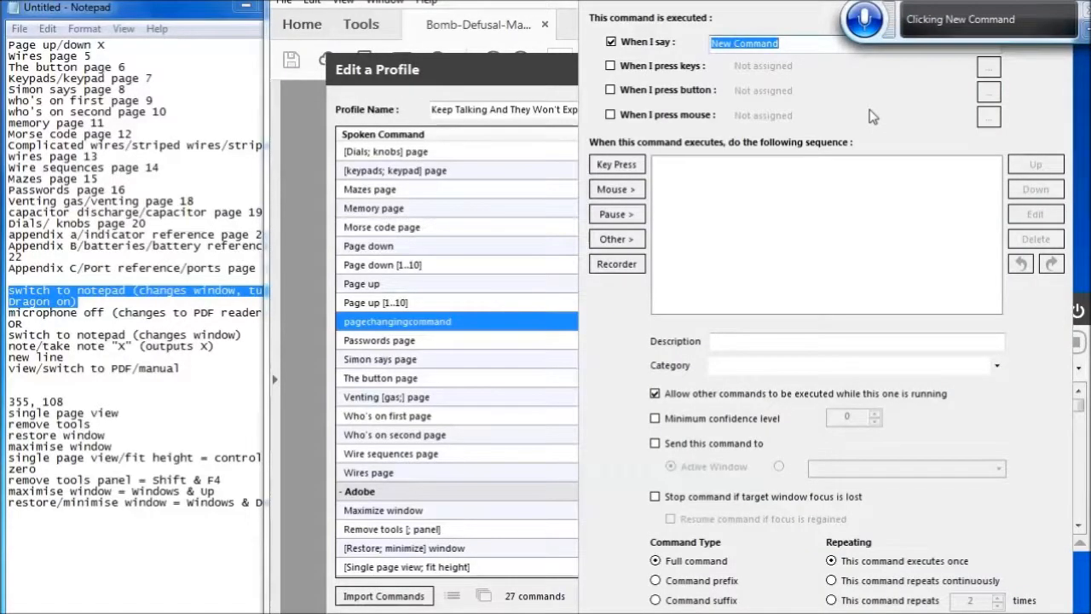
{"action": "key", "text": "BackSpace"}
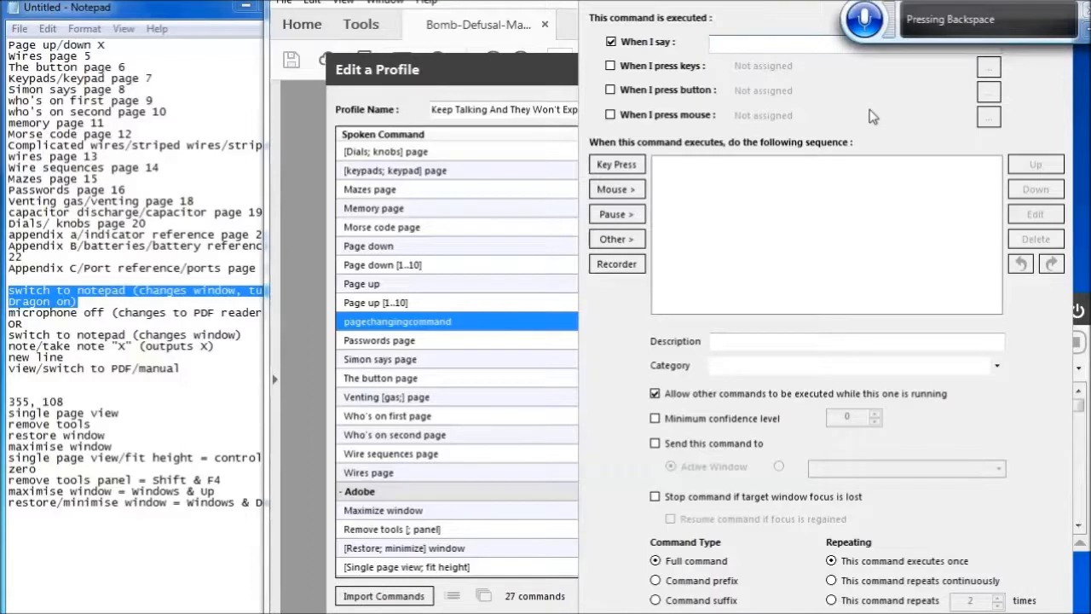
{"action": "type", "text": "Microphone of"}
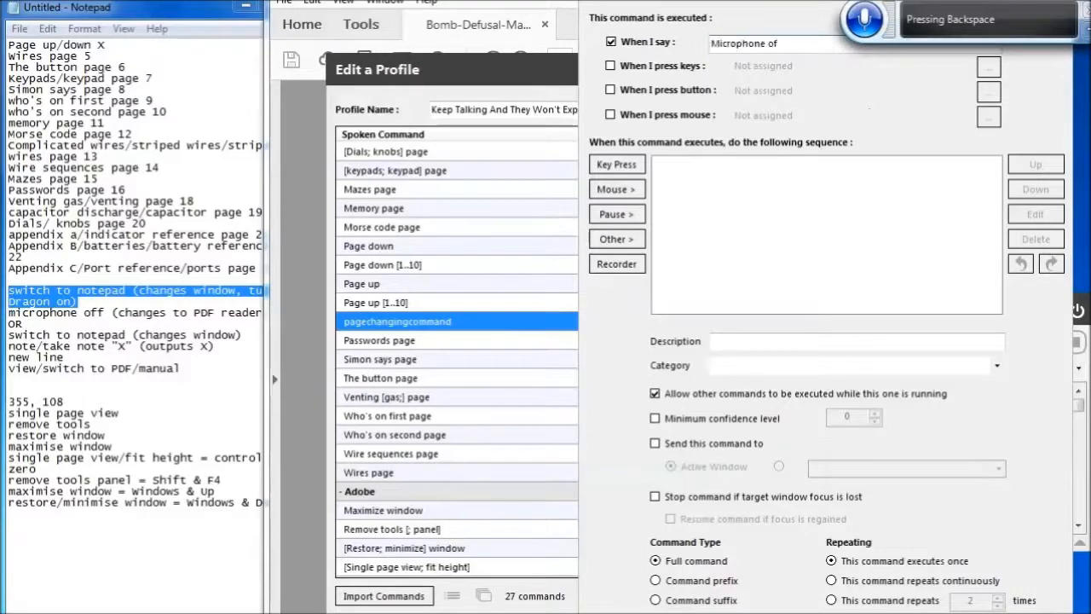
{"action": "type", "text": "f"}
{"action": "key", "text": "Tab"}
{"action": "key", "text": "Tab"}
{"action": "key", "text": "Tab"}
{"action": "key", "text": "Tab"}
{"action": "key", "text": "Tab"}
{"action": "key", "text": "Tab"}
{"action": "key", "text": "Tab"}
{"action": "key", "text": "Tab"}
{"action": "key", "text": "Tab"}
{"action": "key", "text": "Tab"}
{"action": "key", "text": "ctrl+v"}
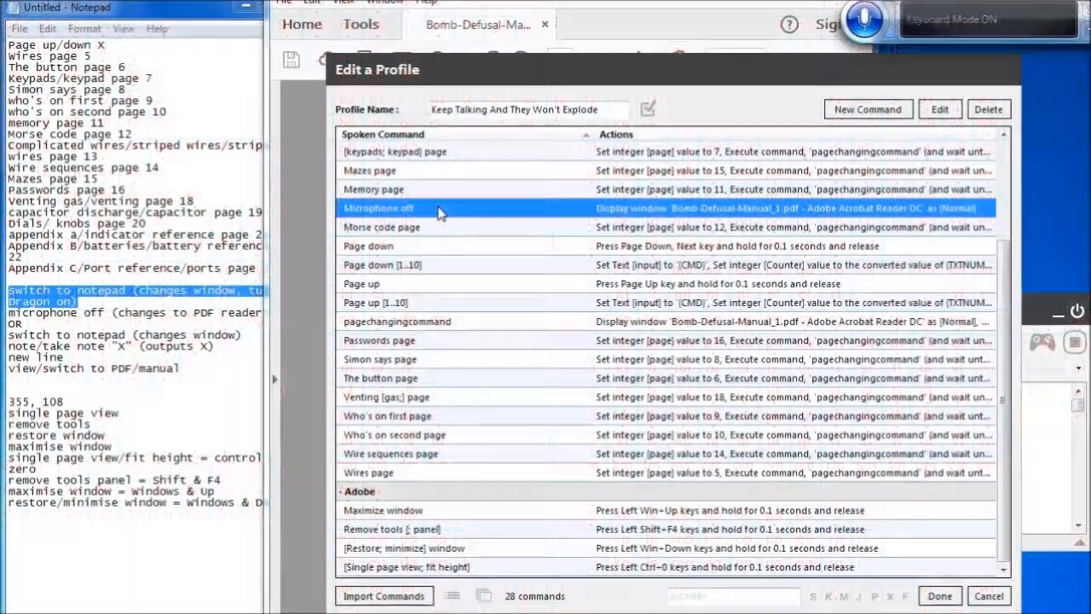
Set the Microphone off command's category to Adobe and save it
{"action": "key", "text": "Return"}
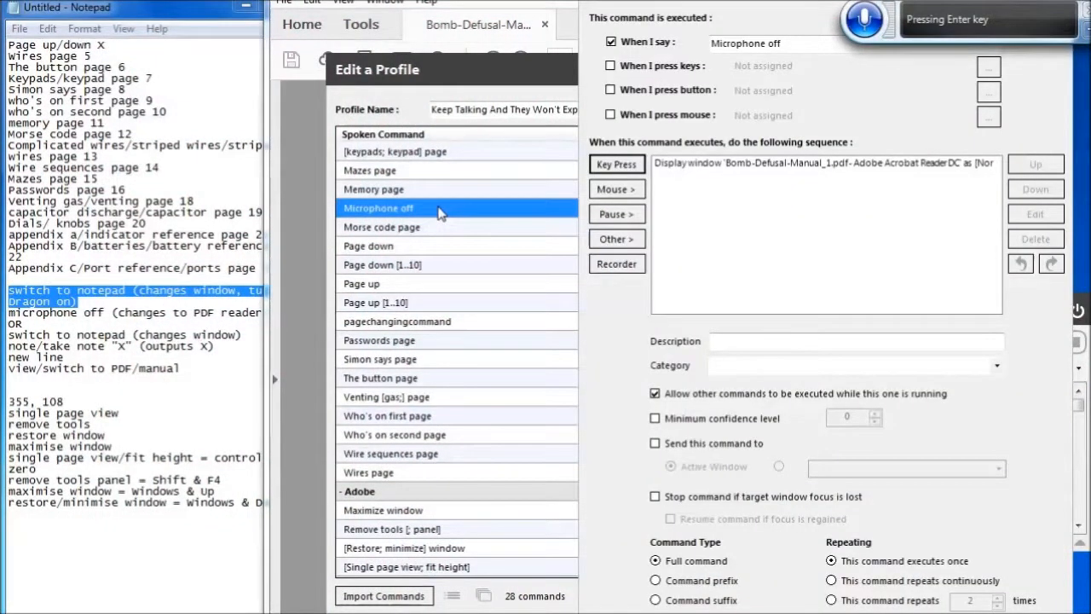
{"action": "key", "text": "Down"}
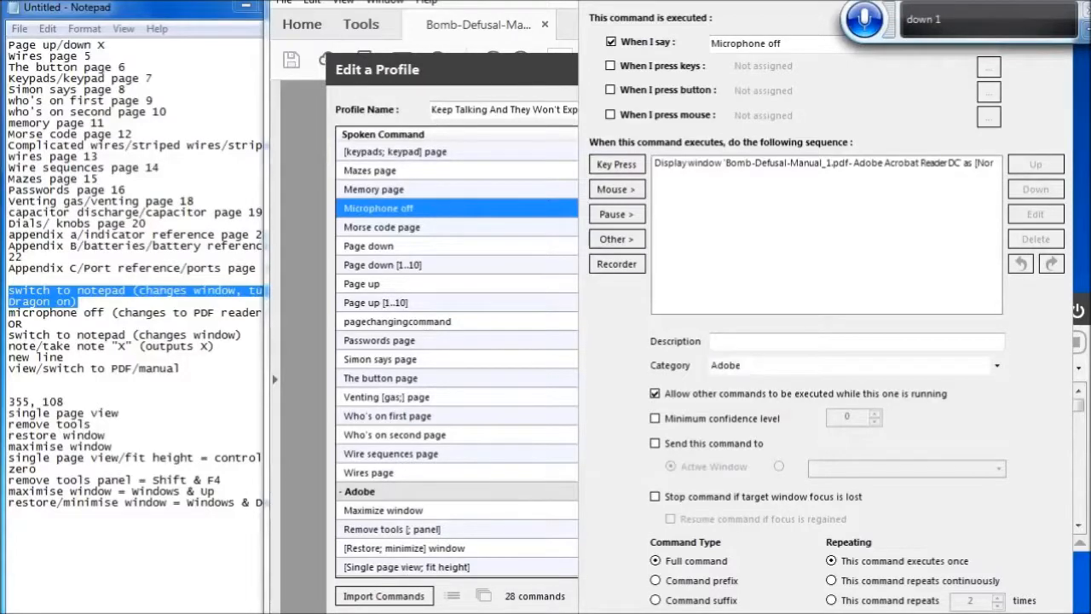
{"action": "key", "text": "Return"}
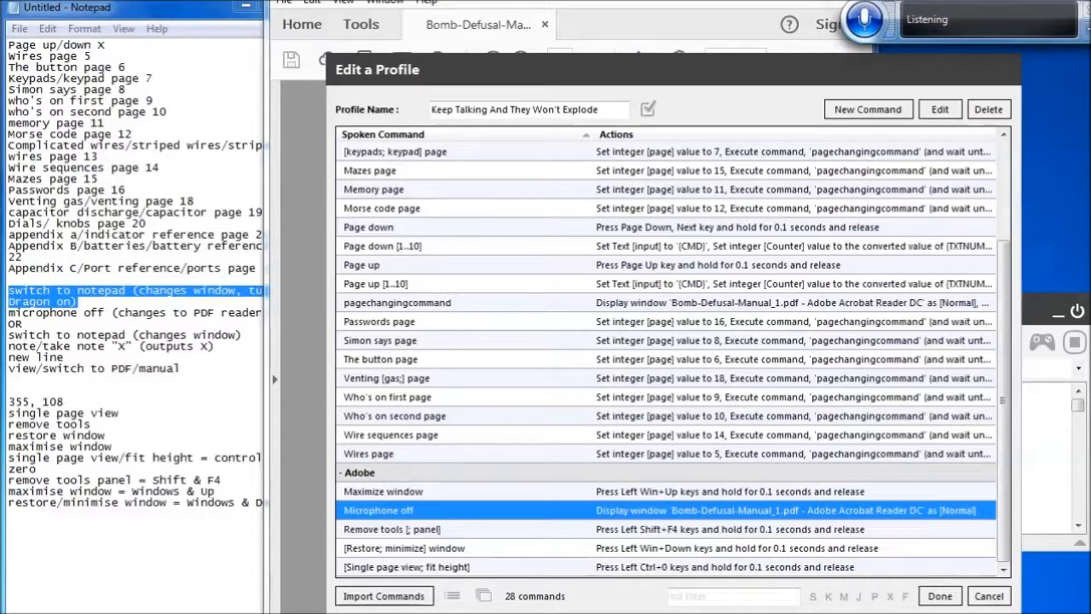
Create a new command spoken as "Switch to notepad"
{"action": "left_click", "coordinate": [869, 111]}
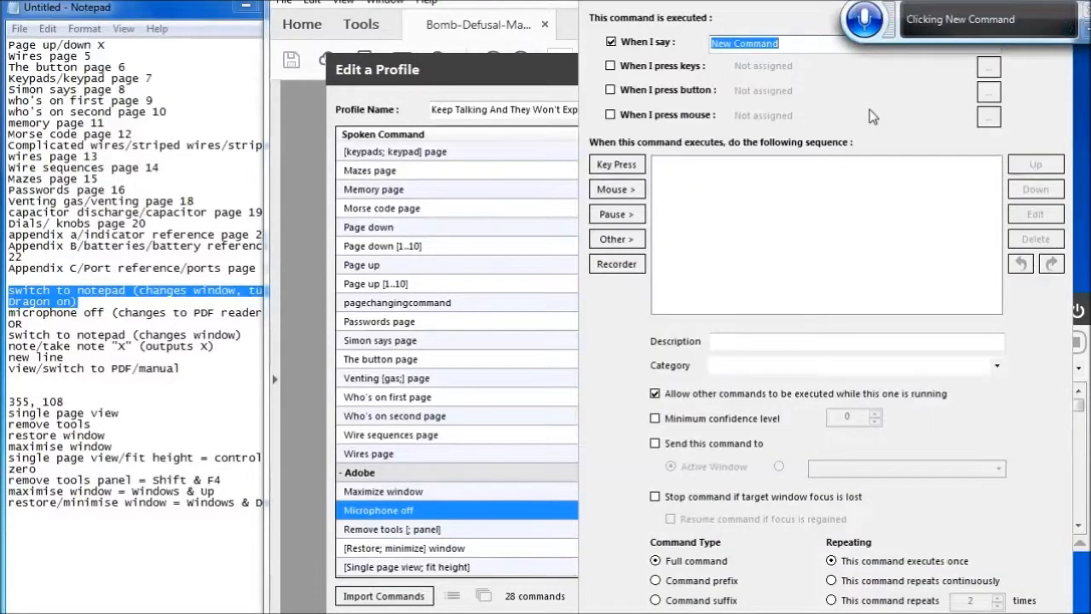
{"action": "key", "text": "BackSpace"}
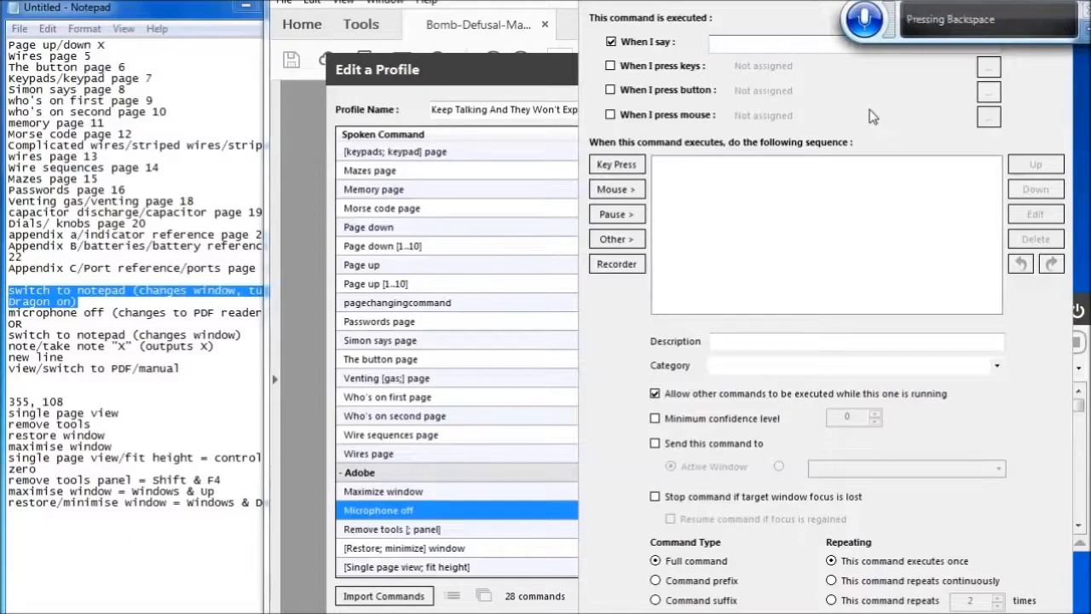
{"action": "type", "text": "Switch to notepad"}
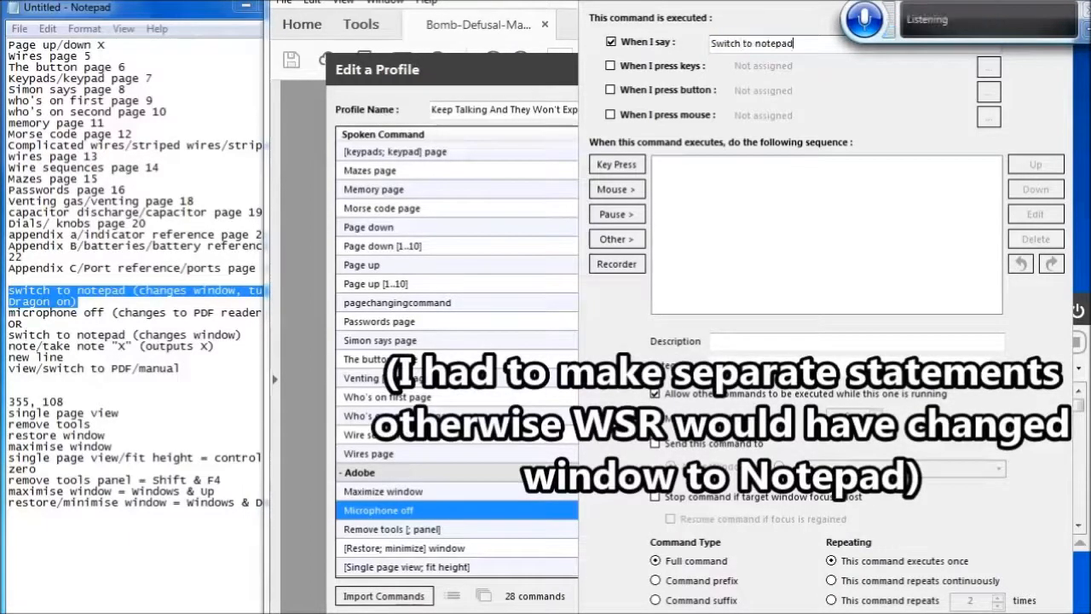
Add a key press action for Left Ctrl+\ to the Switch to notepad command
{"action": "left_click", "coordinate": [617, 165]}
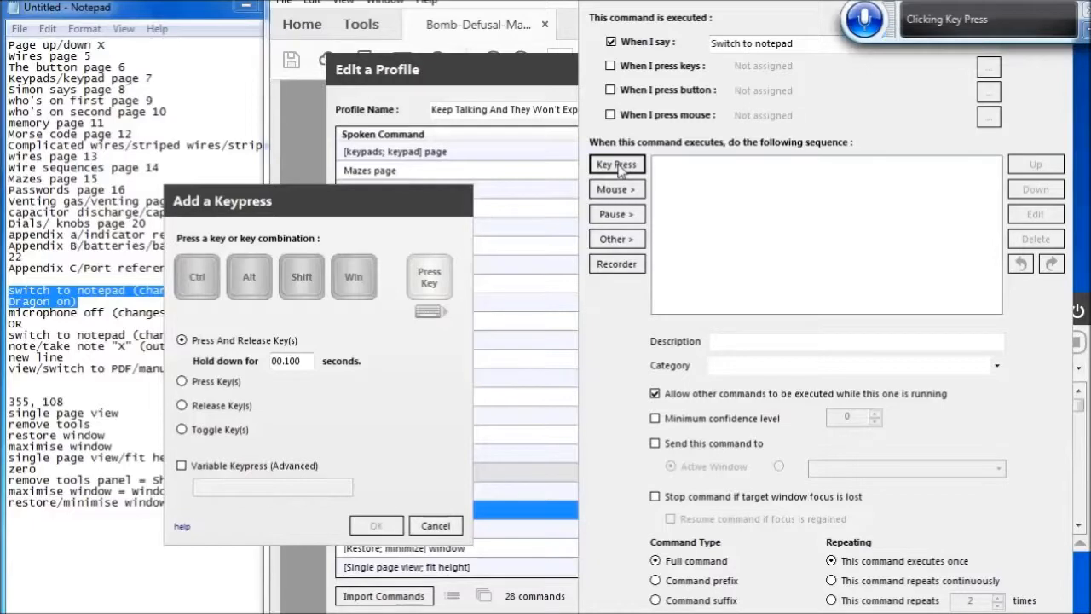
{"action": "key", "text": "ctrl+backslash"}
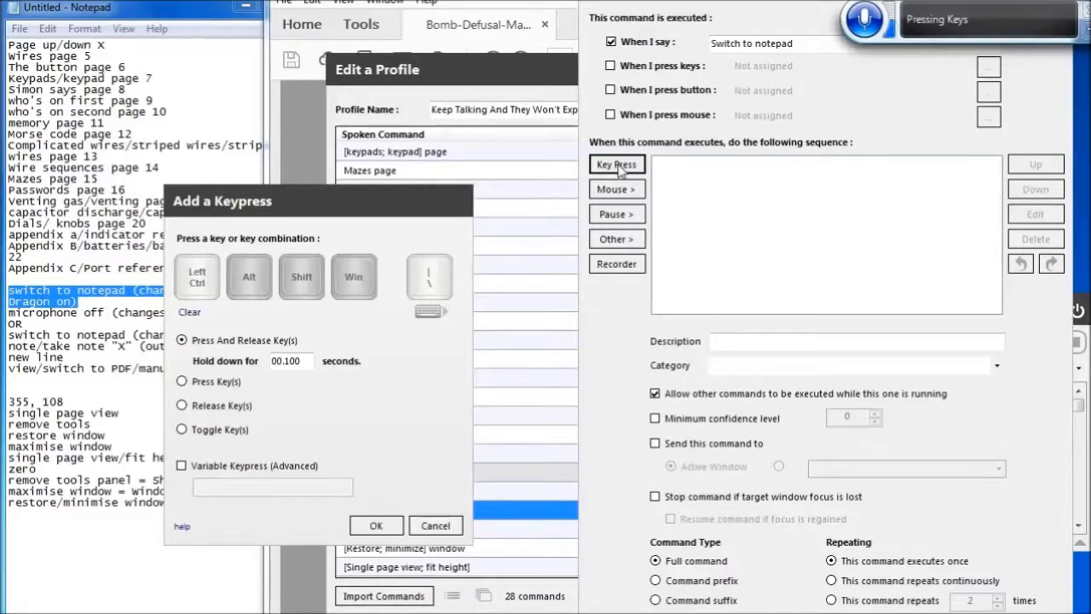
{"action": "left_click", "coordinate": [376, 525]}
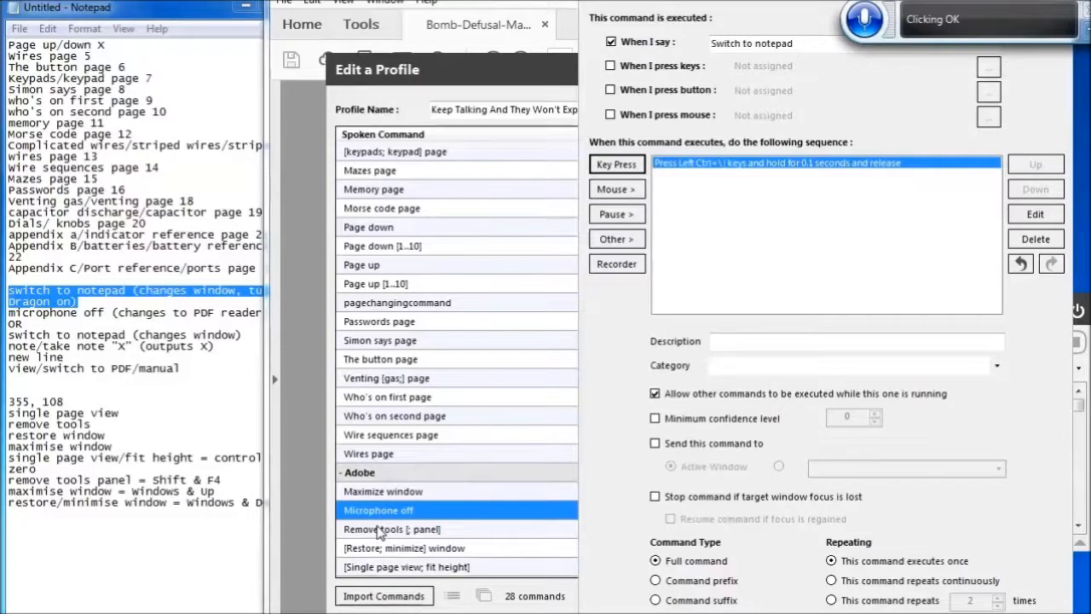
Add a 0.1 second pause after the key press action
{"action": "left_click", "coordinate": [617, 214]}
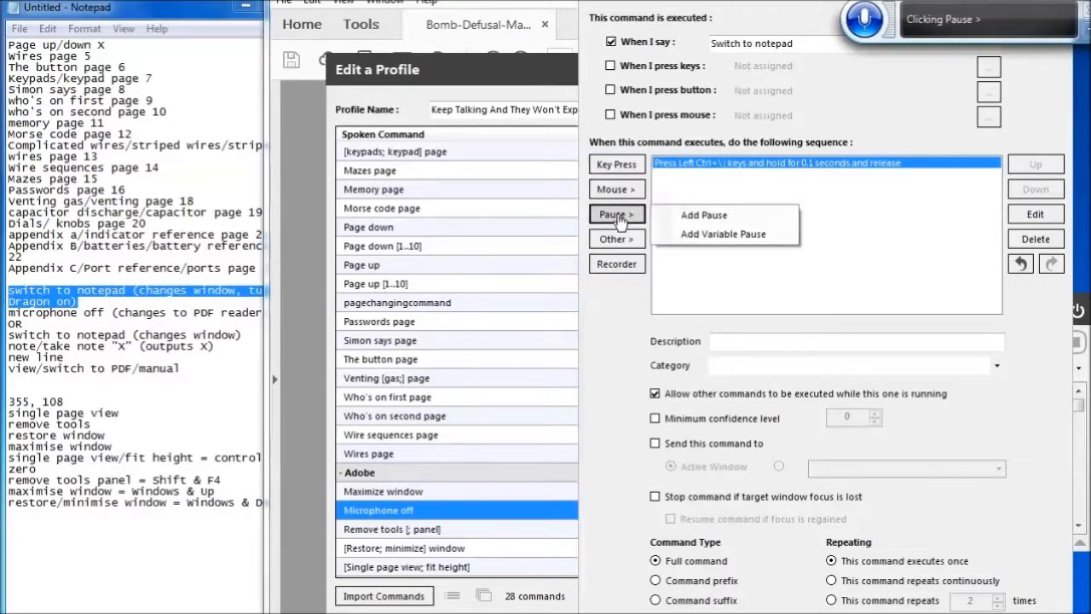
{"action": "left_click", "coordinate": [727, 219]}
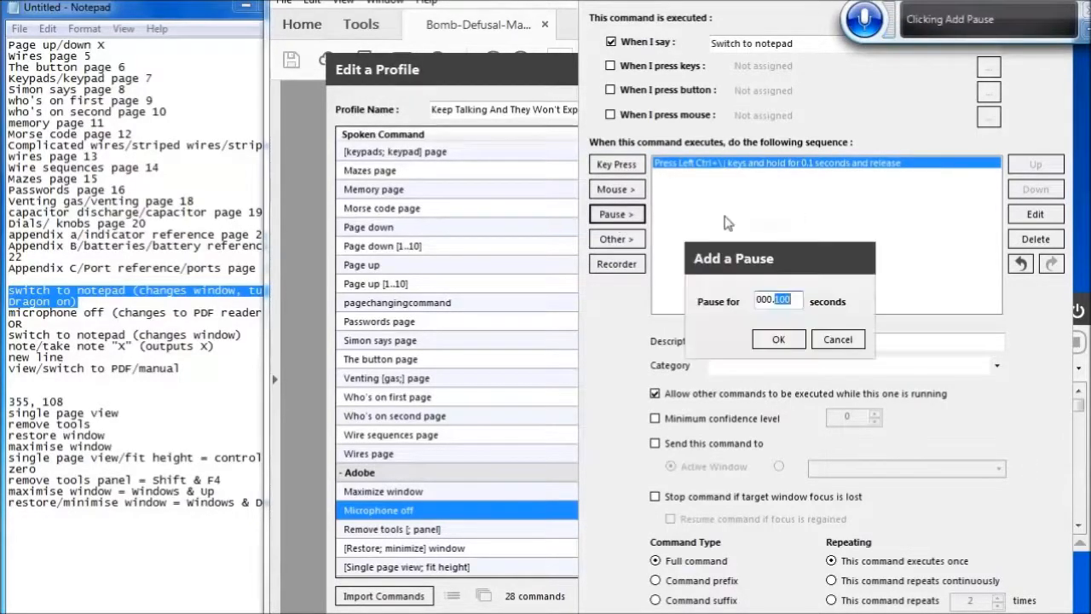
{"action": "left_click", "coordinate": [779, 339]}
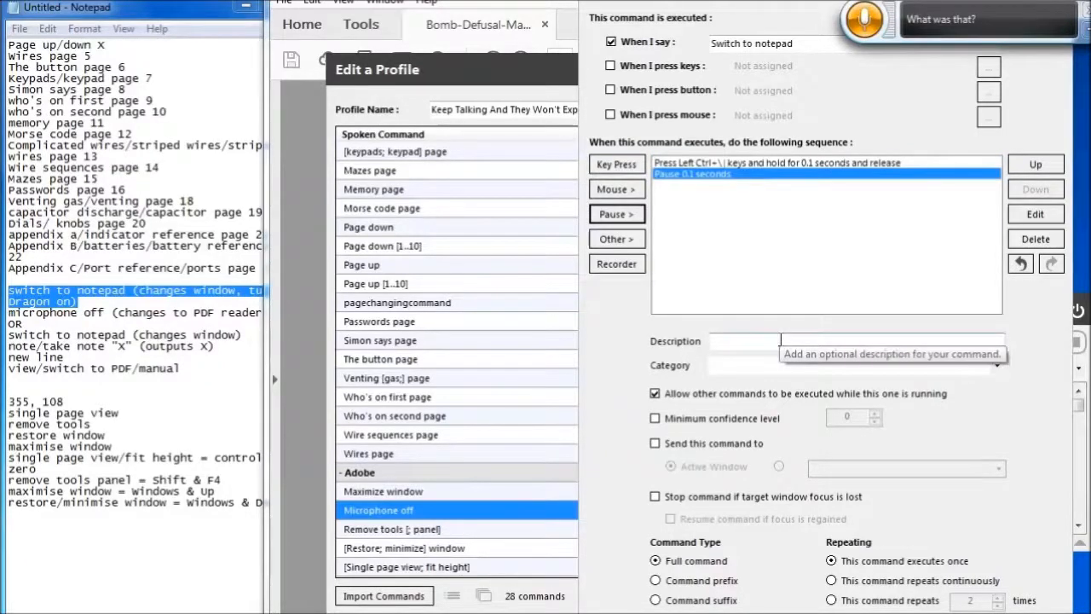
Add a Perform a Window Function action that displays the Untitled - Notepad window as Normal
{"action": "left_click", "coordinate": [615, 239]}
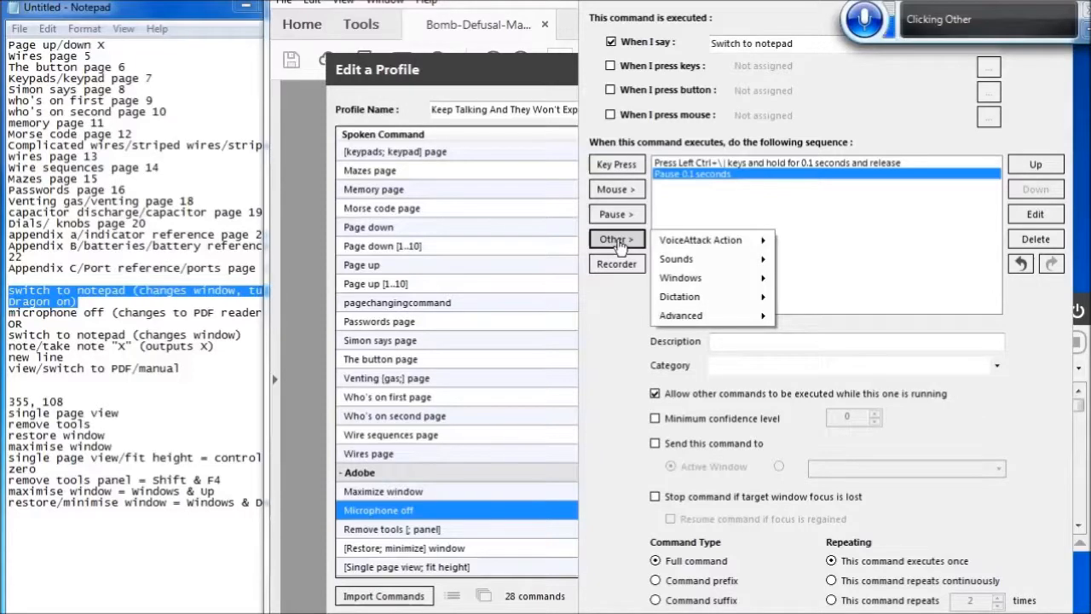
{"action": "key", "text": "Down"}
{"action": "key", "text": "Down"}
{"action": "key", "text": "Down"}
{"action": "key", "text": "Right"}
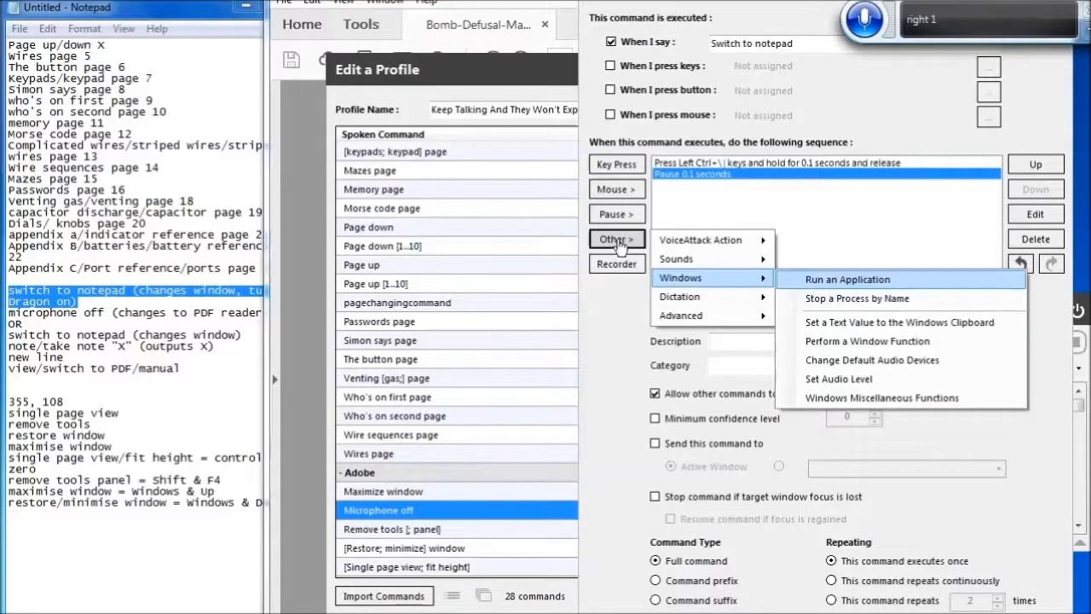
{"action": "key", "text": "Down"}
{"action": "key", "text": "Down"}
{"action": "key", "text": "Down"}
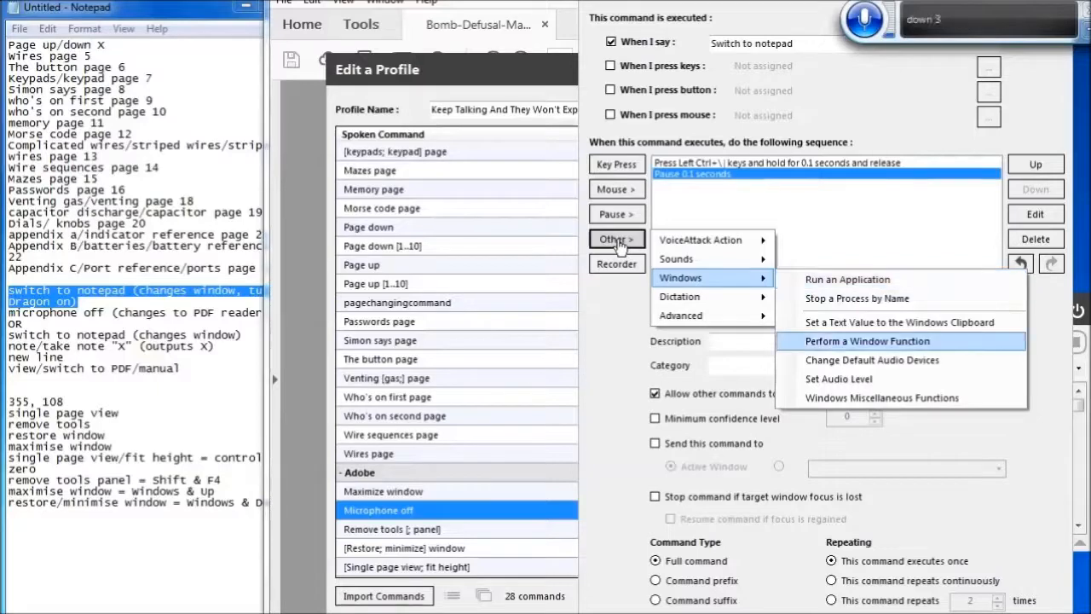
{"action": "key", "text": "Return"}
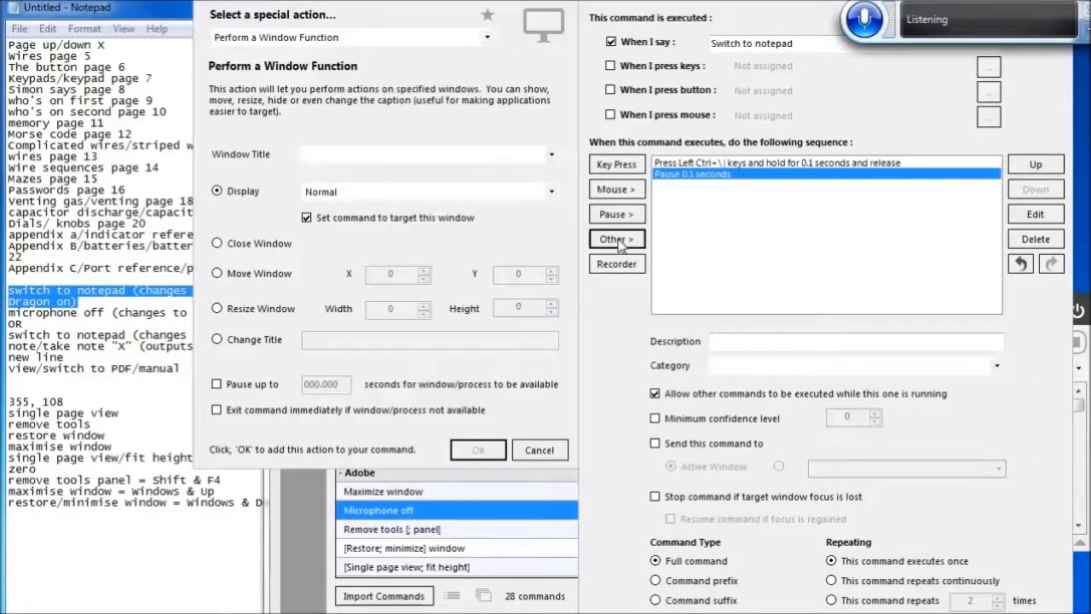
{"action": "key", "text": "Down"}
{"action": "key", "text": "Down"}
{"action": "key", "text": "Down"}
{"action": "key", "text": "Down"}
{"action": "key", "text": "Down"}
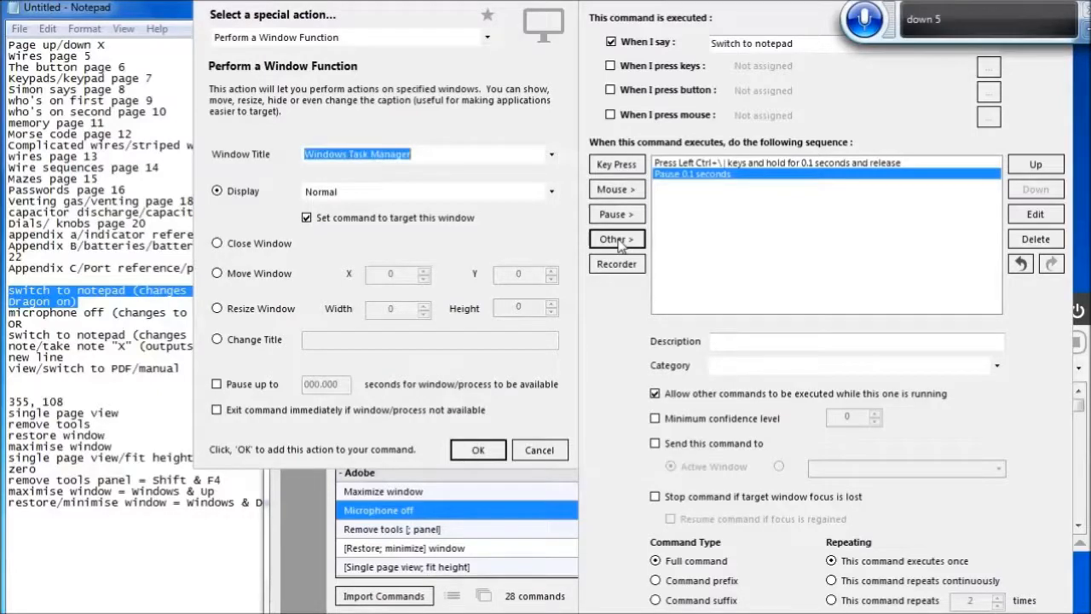
{"action": "key", "text": "Up"}
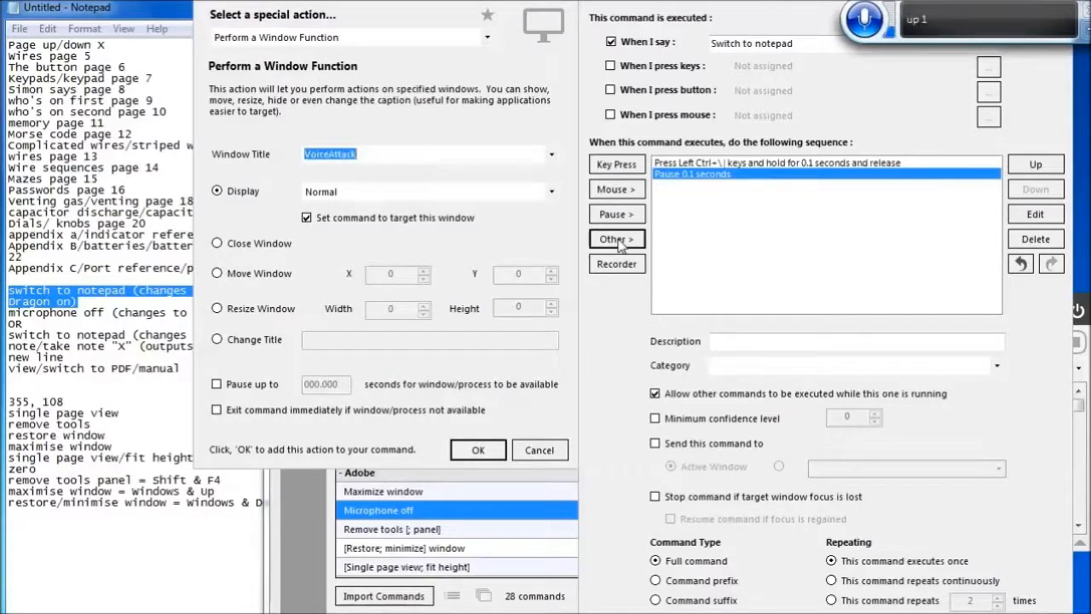
{"action": "key", "text": "Up"}
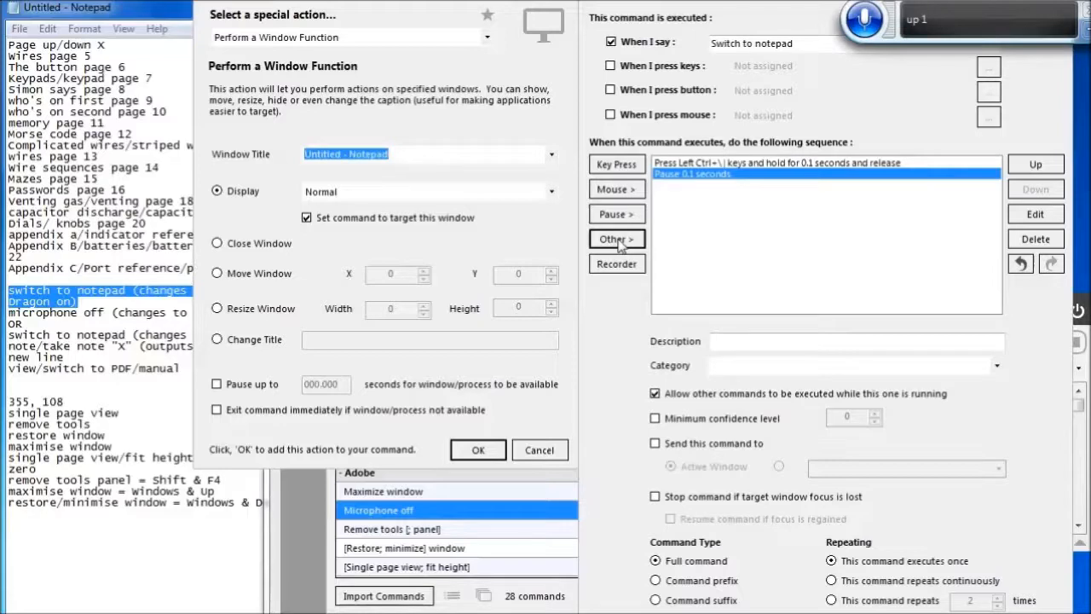
{"action": "left_click", "coordinate": [478, 450]}
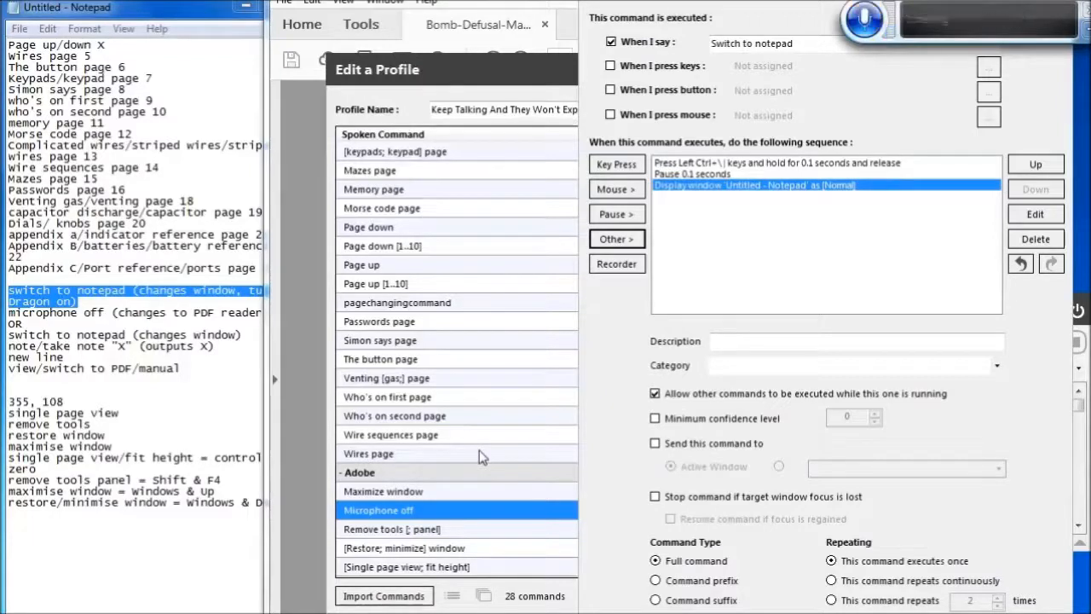
Set the Switch to notepad command's category to Adobe, save it and close the profile editor
{"action": "key", "text": "Return"}
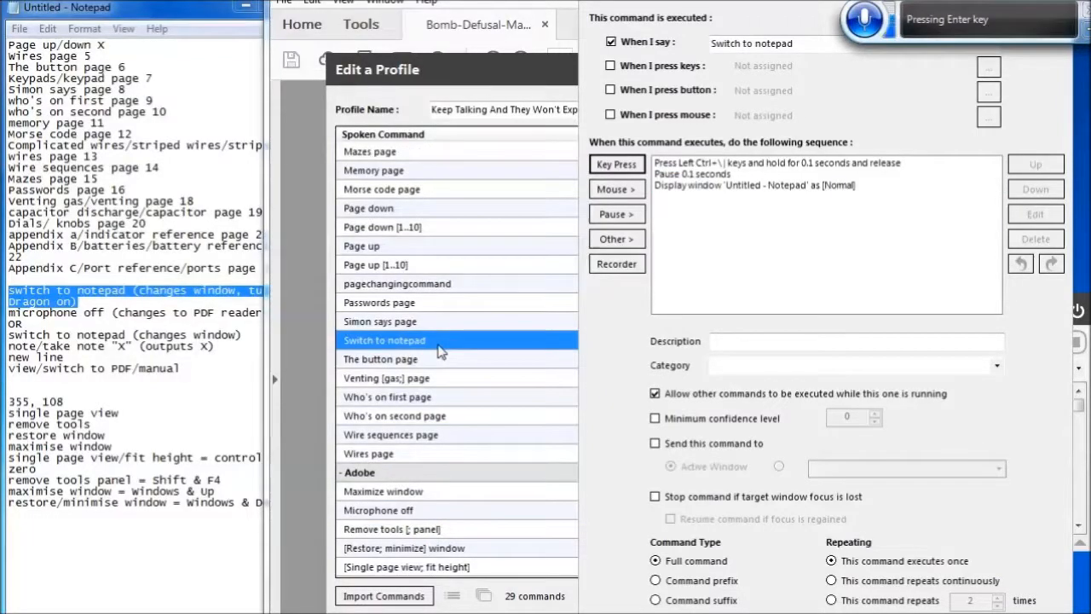
{"action": "key", "text": "Down"}
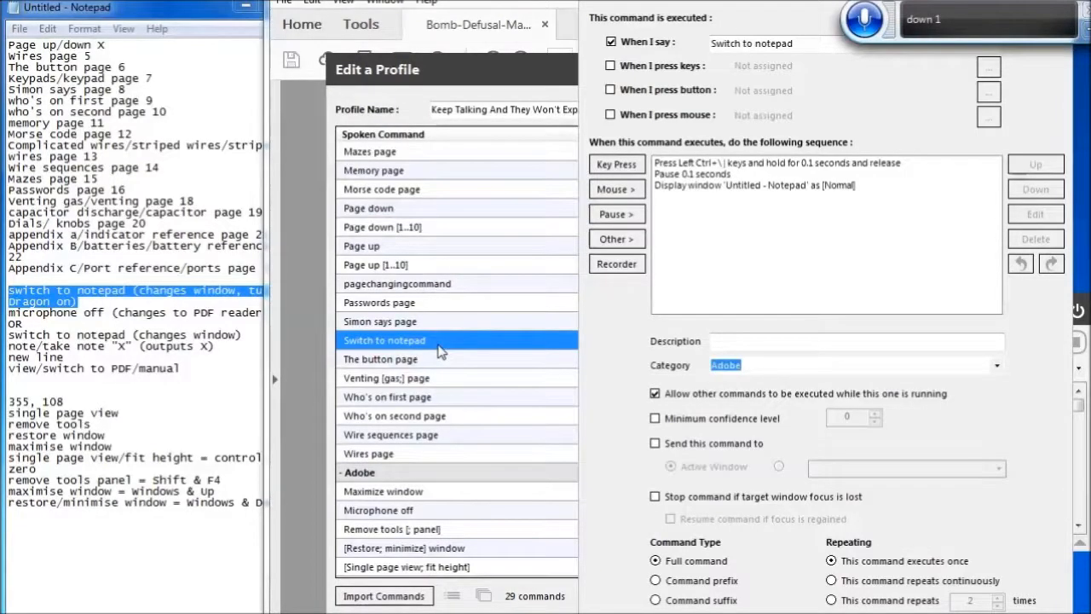
{"action": "key", "text": "Return"}
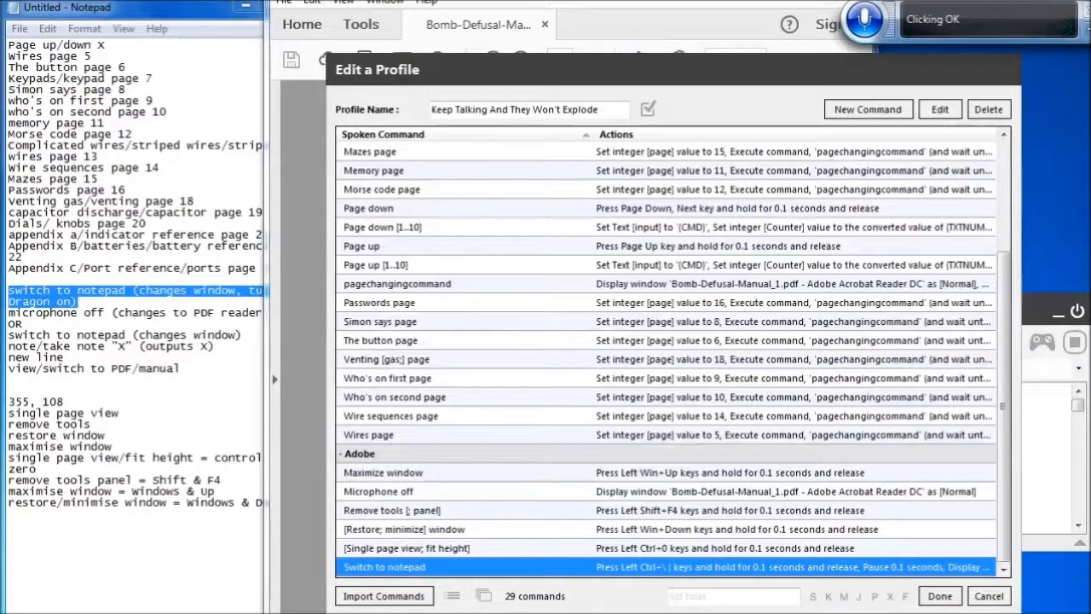
{"action": "left_click", "coordinate": [940, 596]}
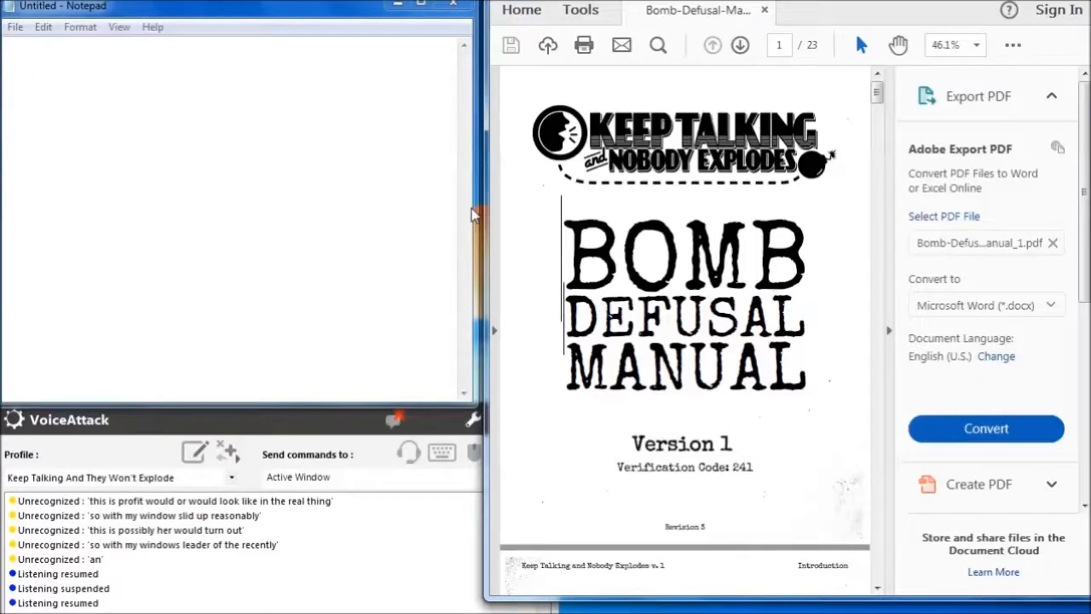
Test the voice commands that hide the PDF tools panel and switch to single page fit-height view
{"action": "key", "text": "shift+F4"}
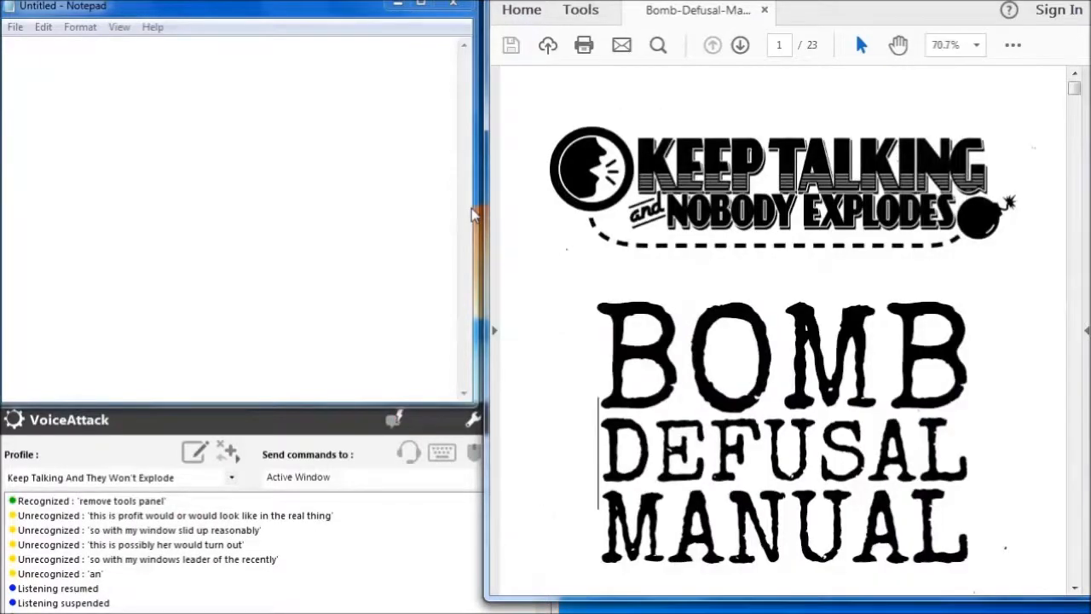
{"action": "key", "text": "ctrl+0"}
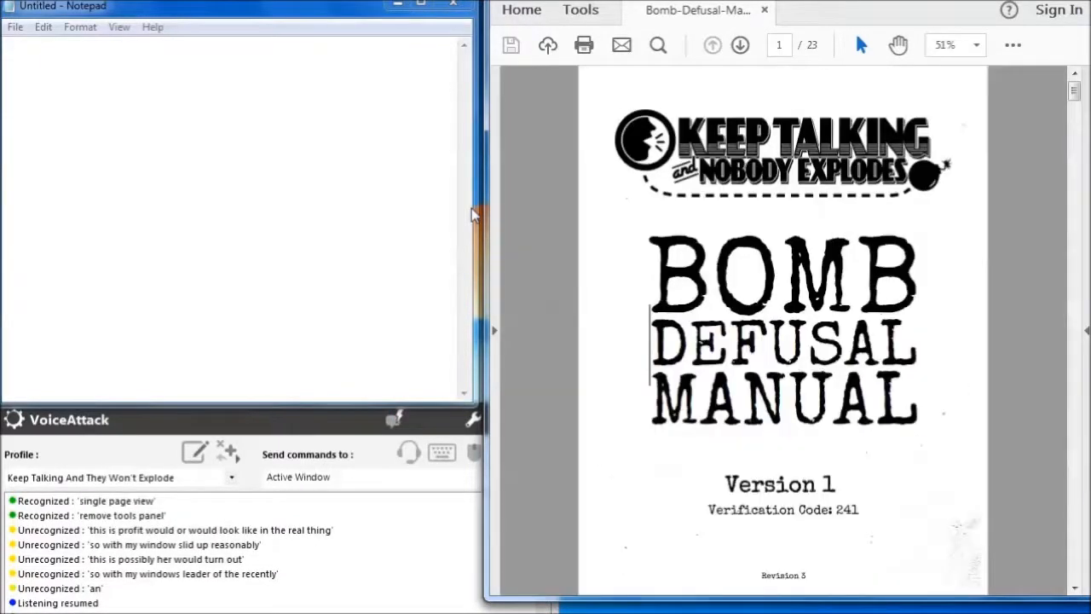
Jump the Bomb Defusal Manual to page 5
{"action": "left_click", "coordinate": [789, 44]}
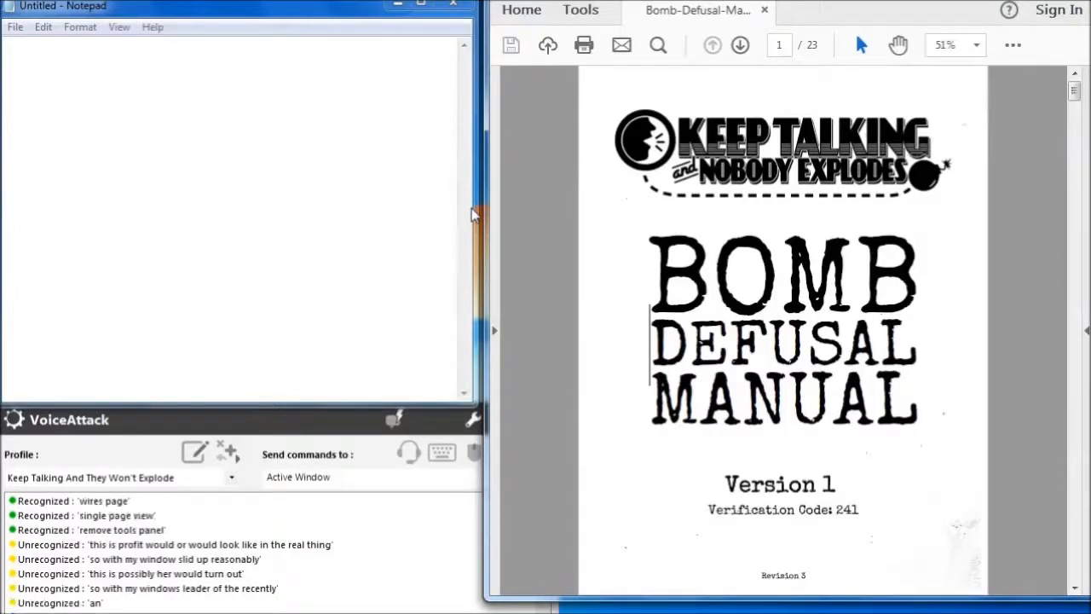
{"action": "type", "text": "5"}
{"action": "key", "text": "Return"}
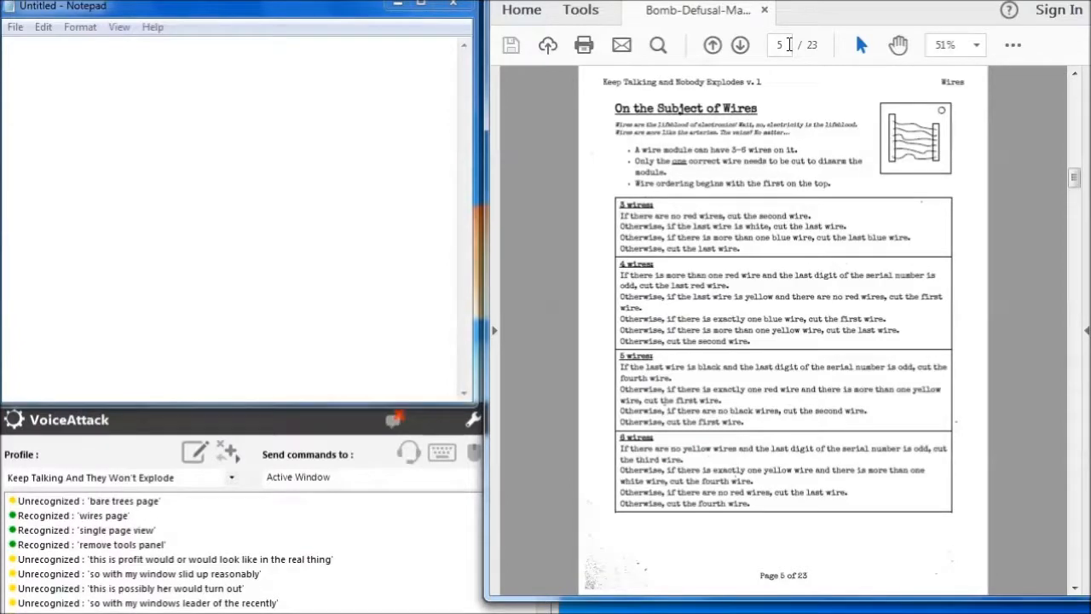
Jump the manual to page 22 and switch to Notepad
{"action": "left_click", "coordinate": [789, 45]}
{"action": "type", "text": "22"}
{"action": "key", "text": "Return"}
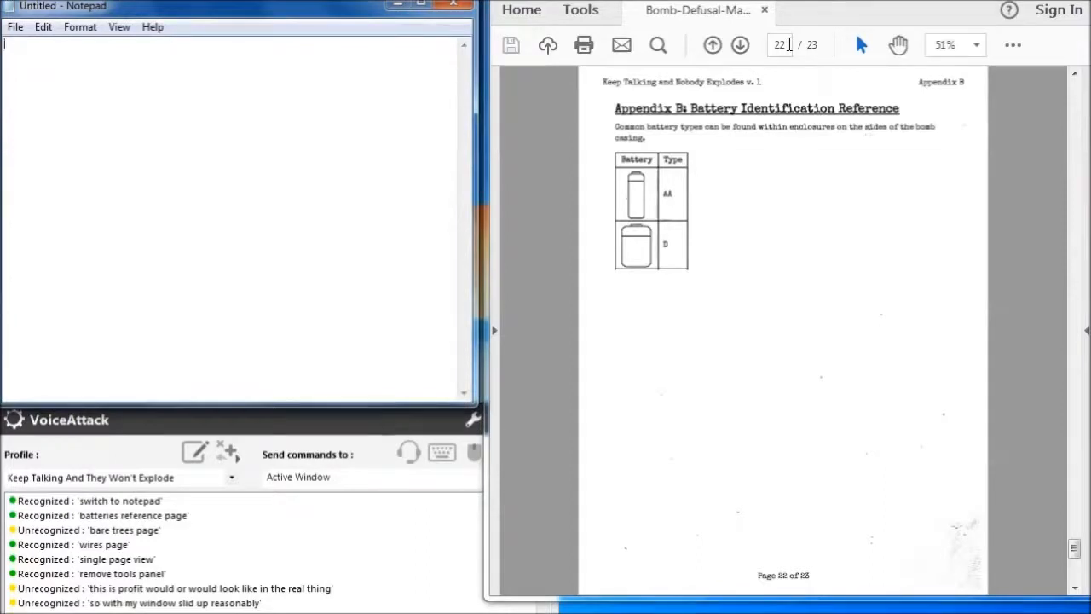
Note "AA batteries" in Notepad
{"action": "type", "text": "Double a batteries"}
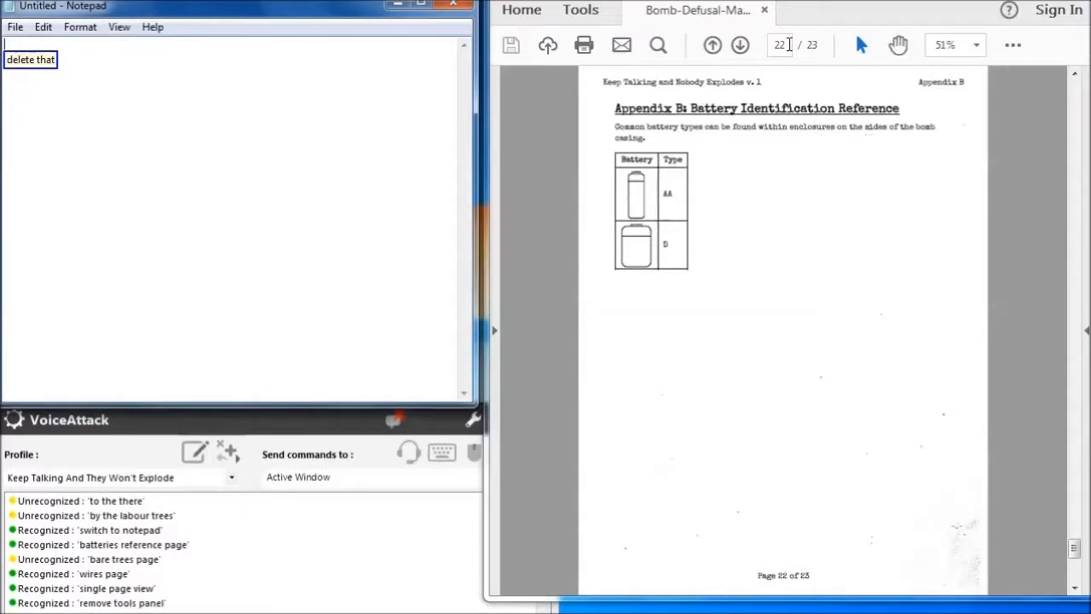
{"action": "type", "text": "AA batteries"}
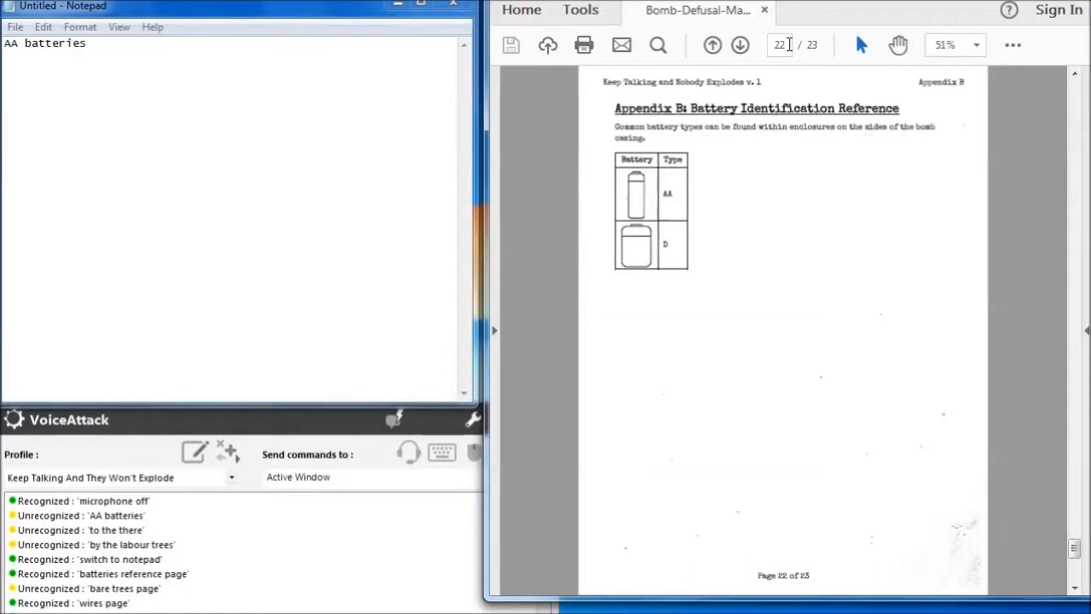
Move the manual to the next page, then note "parallel port, PS/2, serial, stereo RCA" on a new Notepad line
{"action": "key", "text": "Page_Down"}
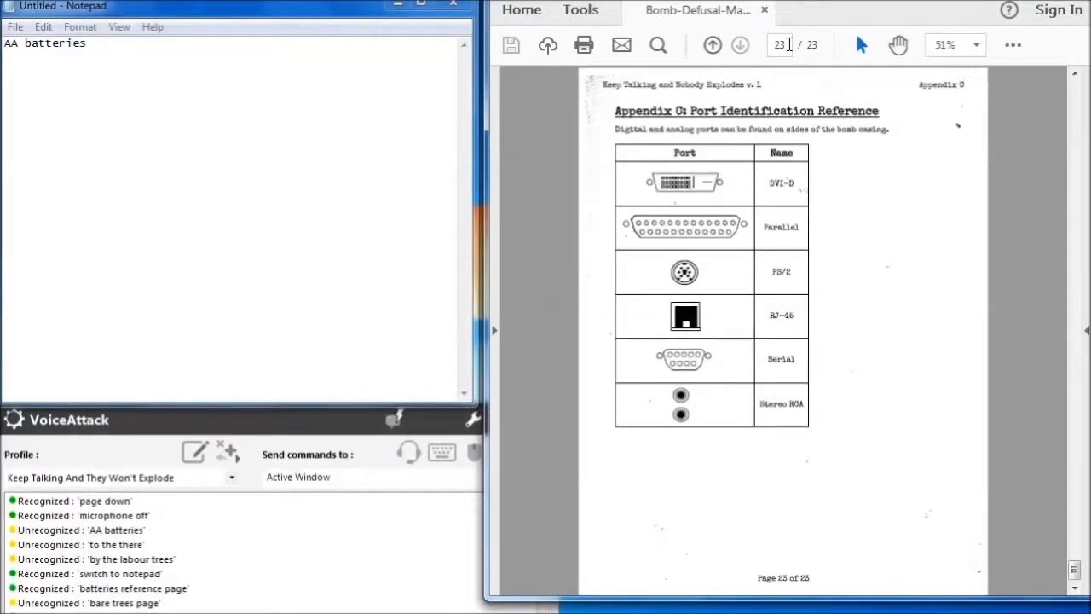
{"action": "key", "text": "alt+Tab"}
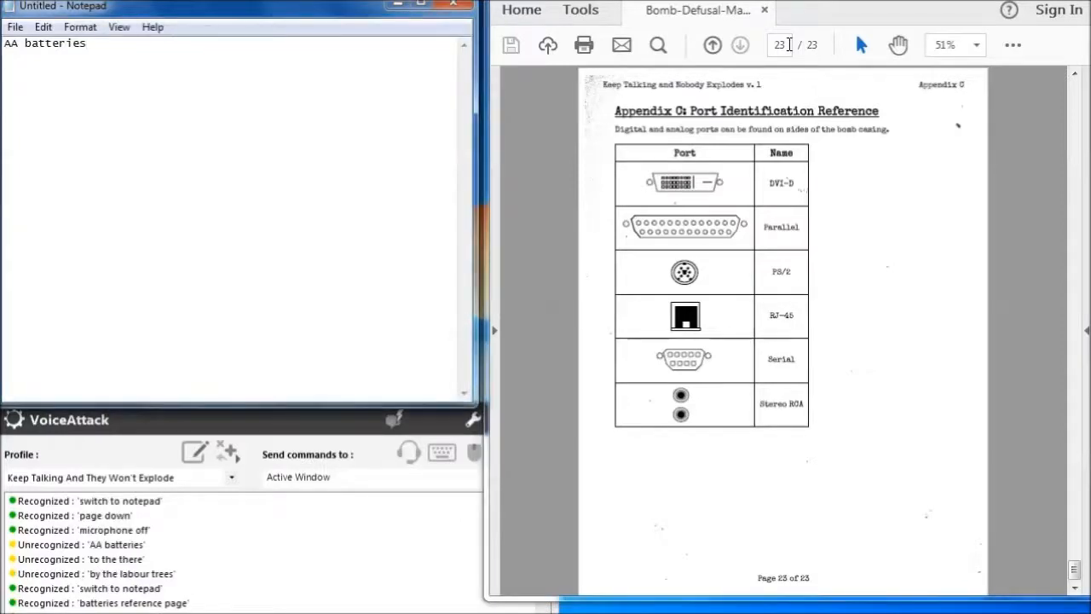
{"action": "key", "text": "Return"}
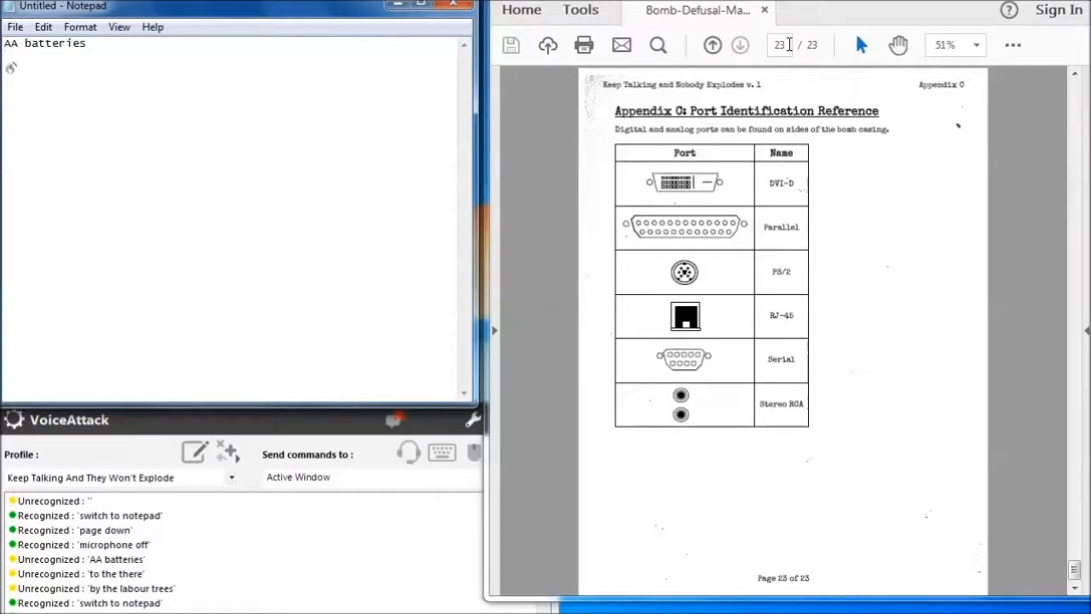
{"action": "type", "text": "parallel port"}
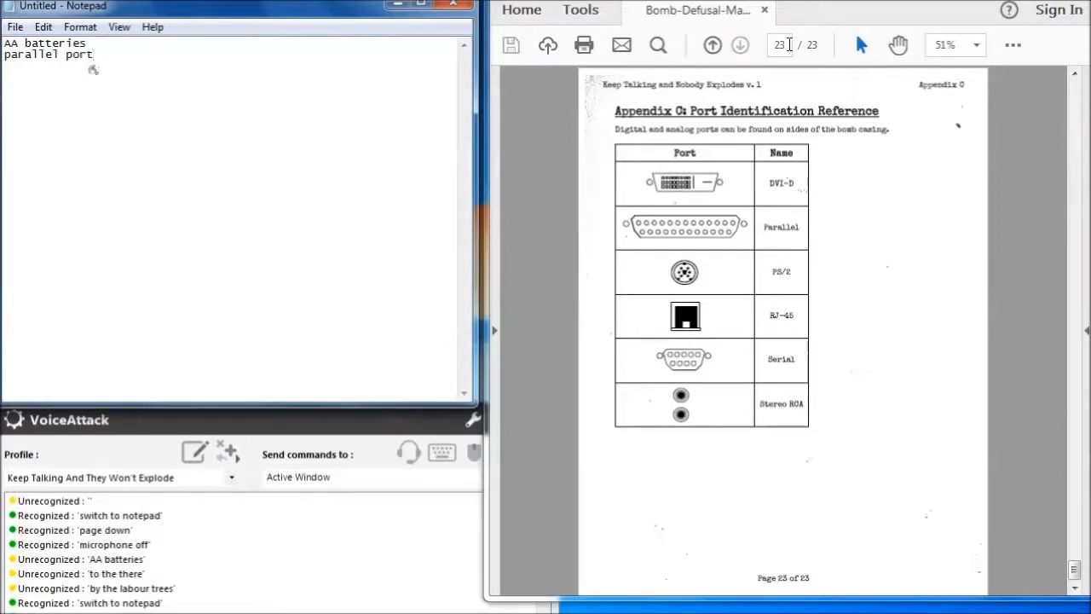
{"action": "type", "text": ", PS/2,"}
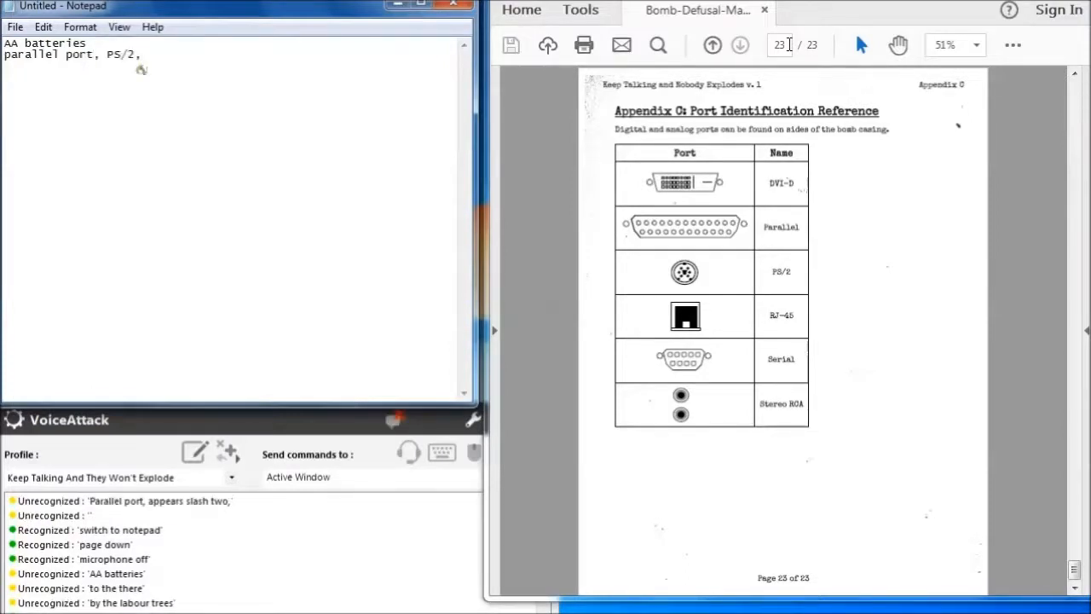
{"action": "type", "text": " serial, stereo RCA"}
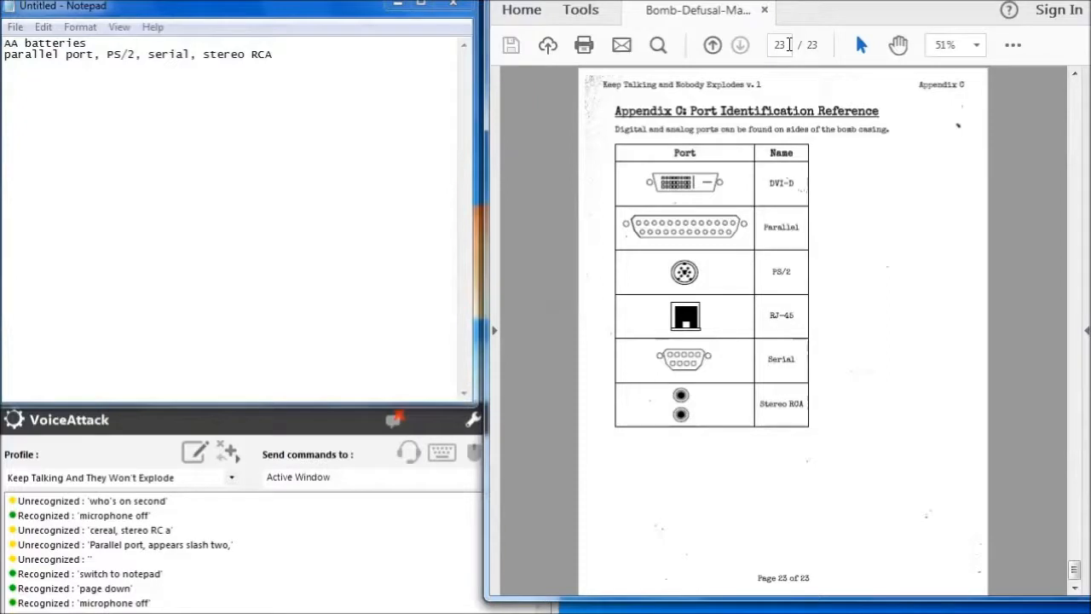
Jump the Bomb Defusal Manual to page 9
{"action": "left_click", "coordinate": [789, 45]}
{"action": "type", "text": "9"}
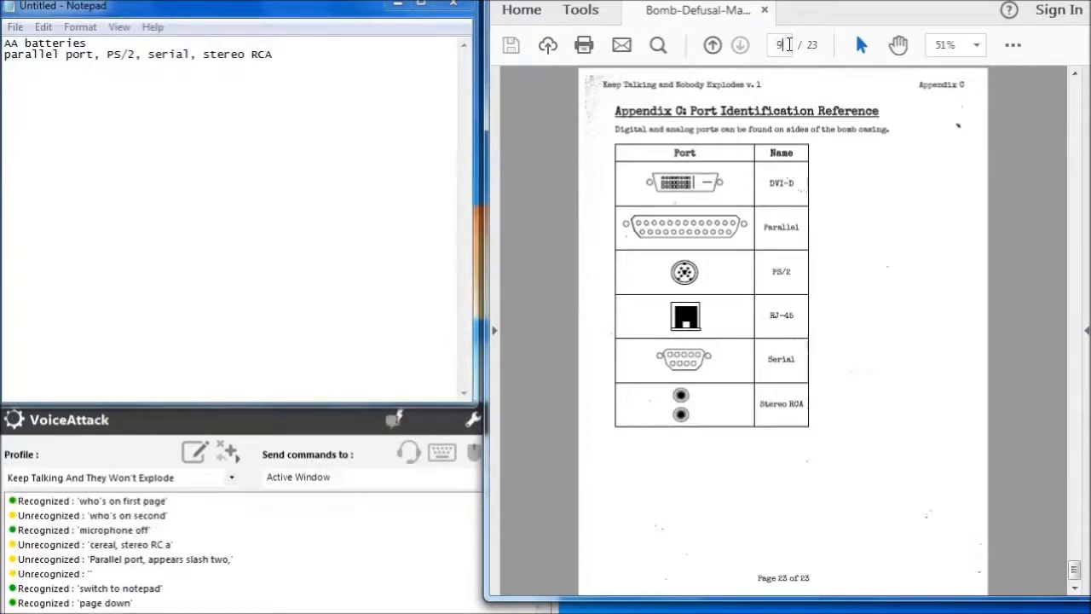
{"action": "key", "text": "Return"}
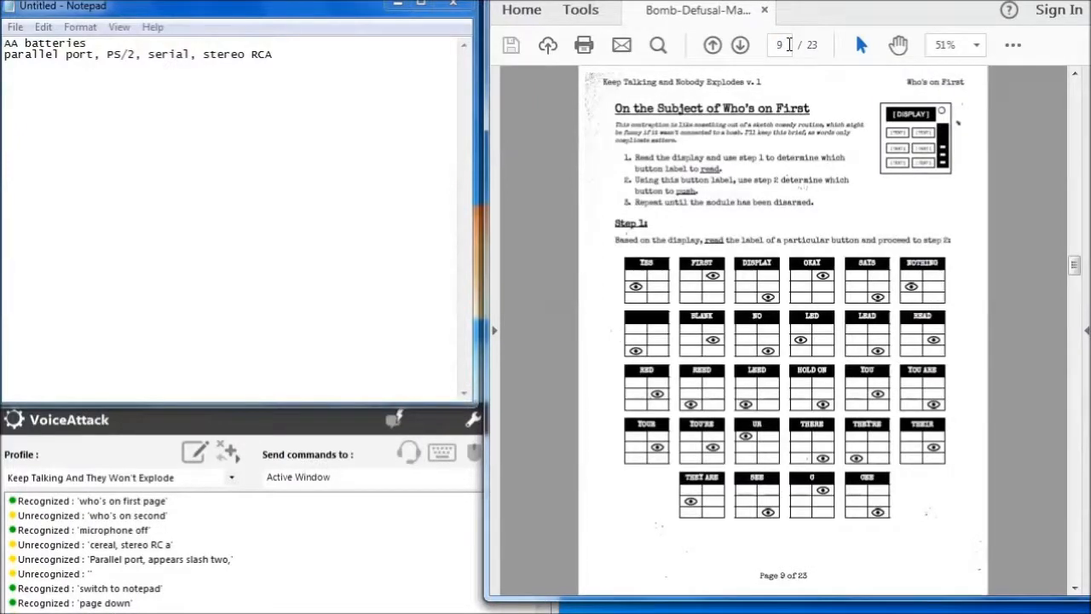
Jump the manual to page 10
{"action": "left_click", "coordinate": [790, 45]}
{"action": "type", "text": "10"}
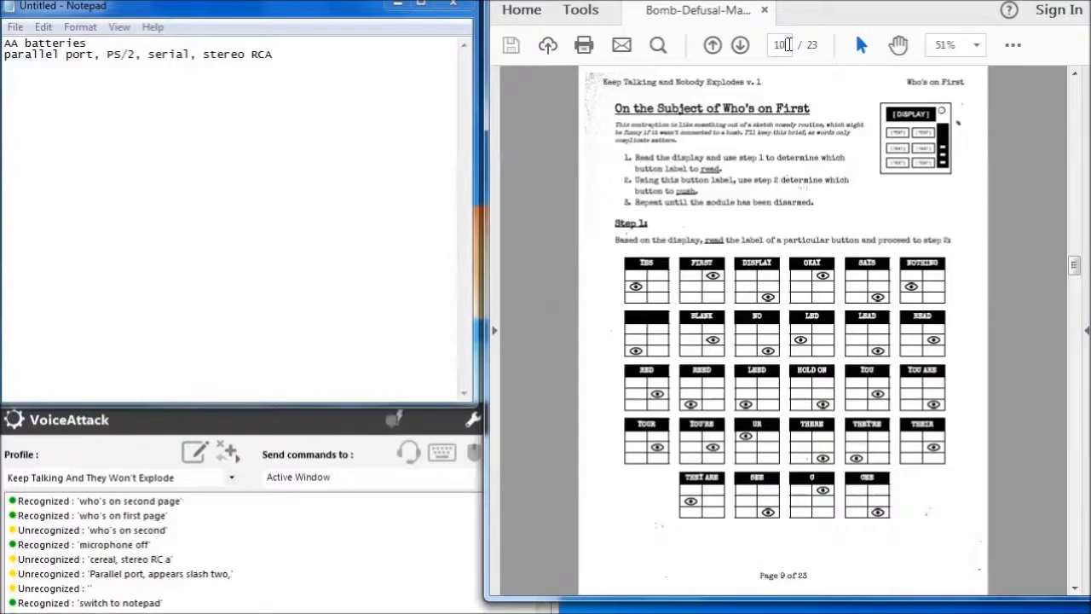
{"action": "key", "text": "Return"}
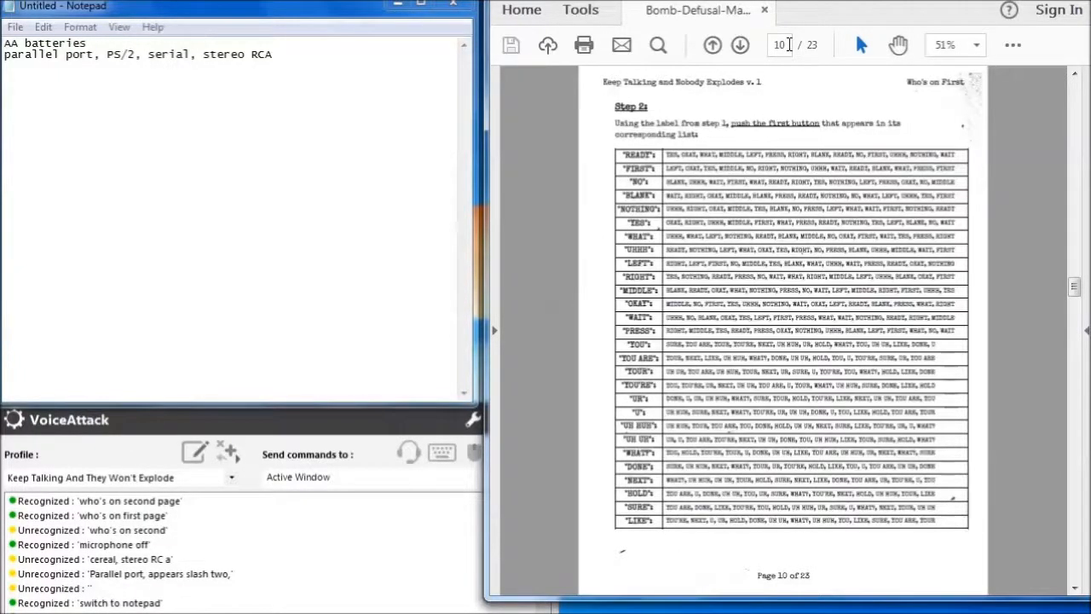
Page down through the manual to page 15, then show and hide the tools pane
{"action": "key", "text": "Page_Down"}
{"action": "key", "text": "Page_Down"}
{"action": "key", "text": "Page_Down"}
{"action": "key", "text": "Page_Down"}
{"action": "key", "text": "Page_Down"}
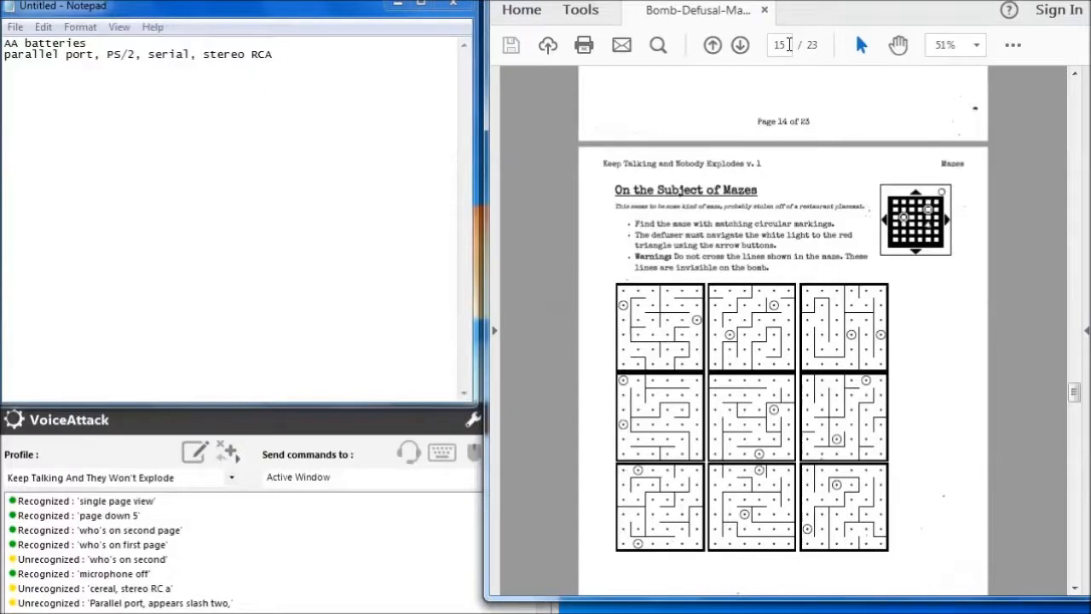
{"action": "key", "text": "shift+F4"}
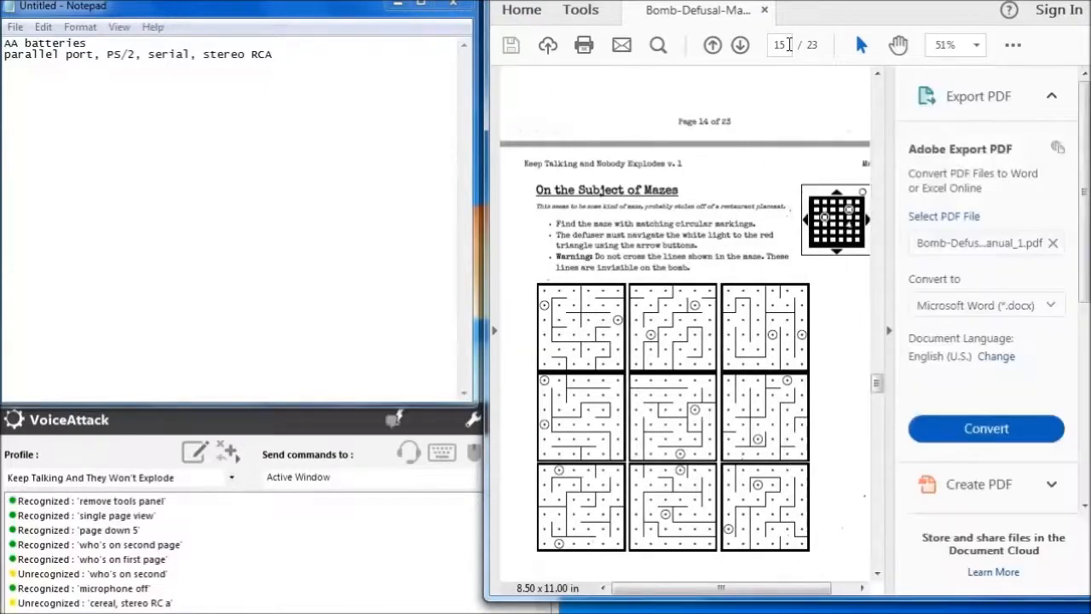
{"action": "key", "text": "shift+F4"}
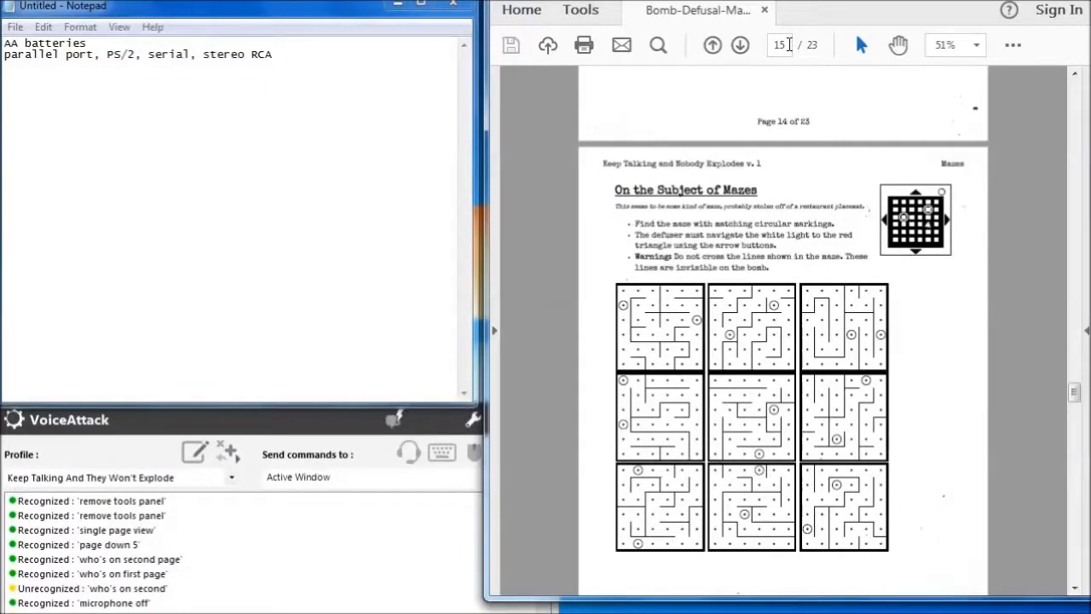